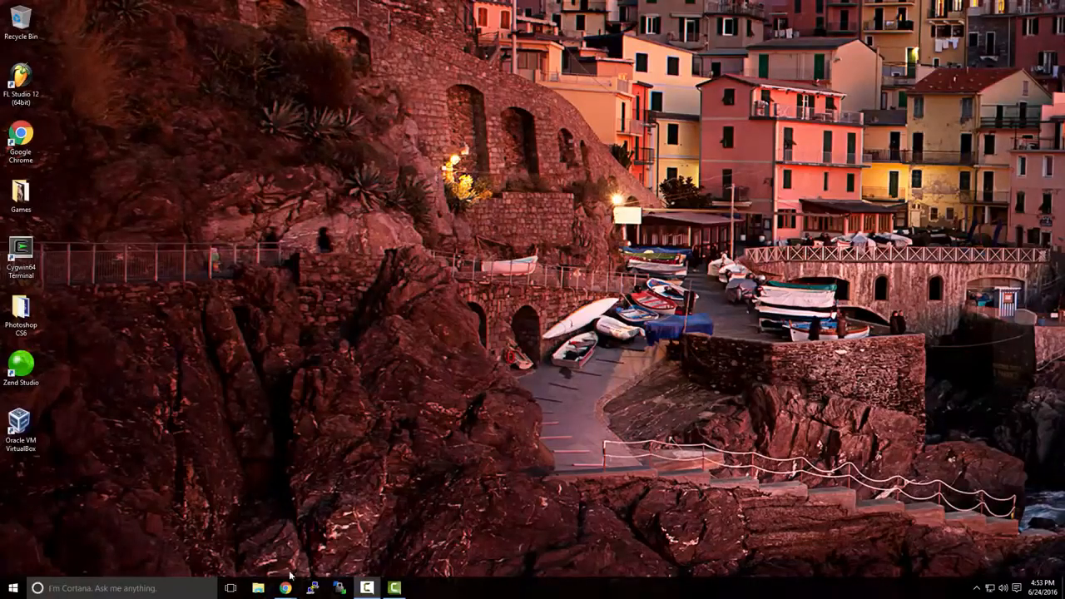
Switch to Chrome and open the free trial download page from the VMware Workstation Pro product page
{"action": "mouse_move", "coordinate": [287, 583]}
{"action": "left_click", "coordinate": [337, 559]}
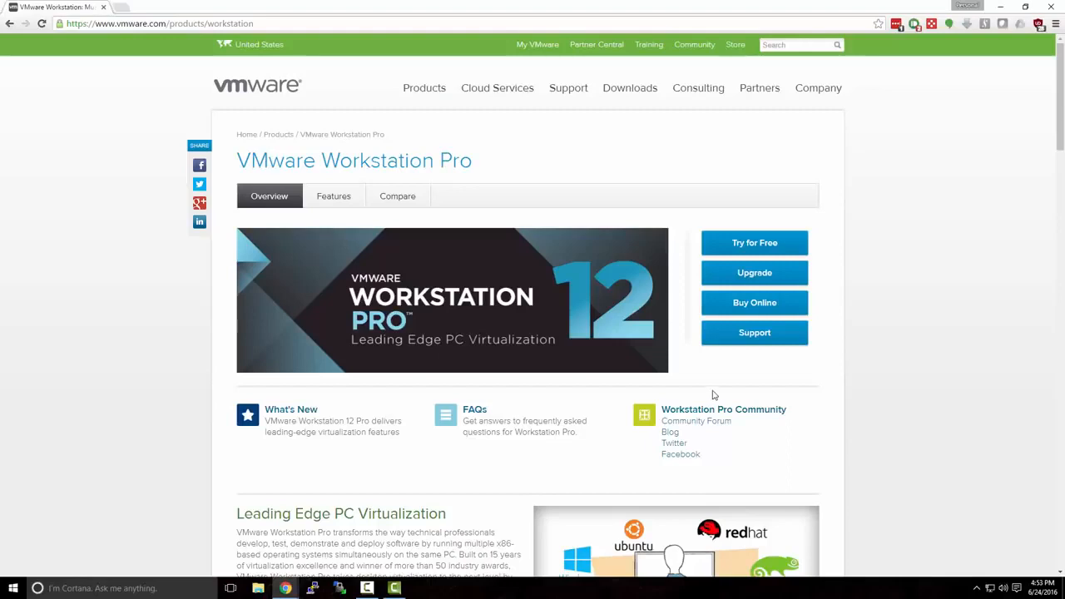
{"action": "left_click", "coordinate": [762, 248]}
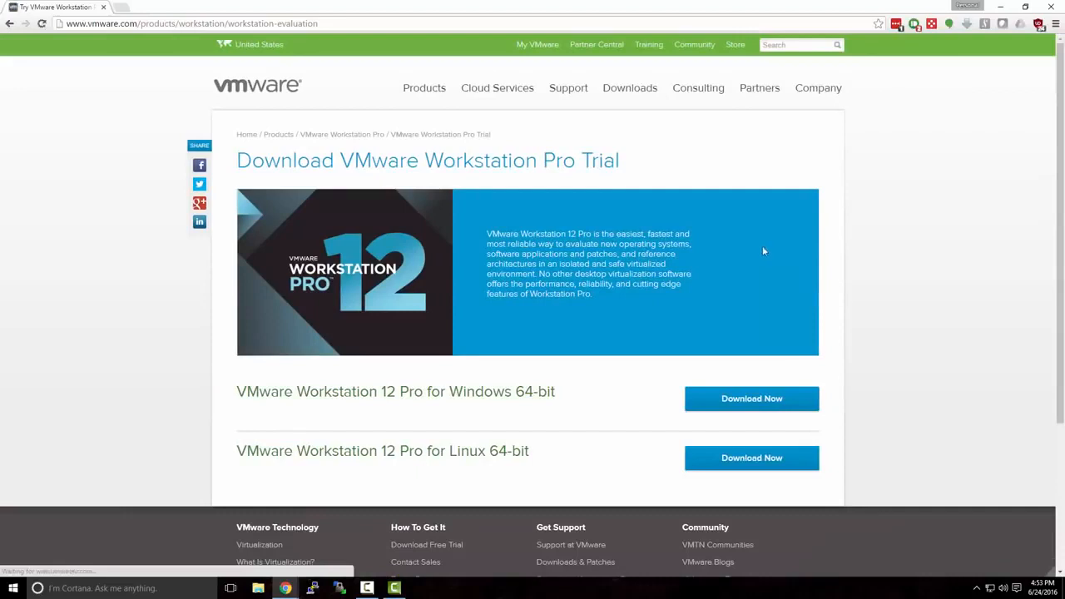
{"action": "left_click", "coordinate": [8, 23]}
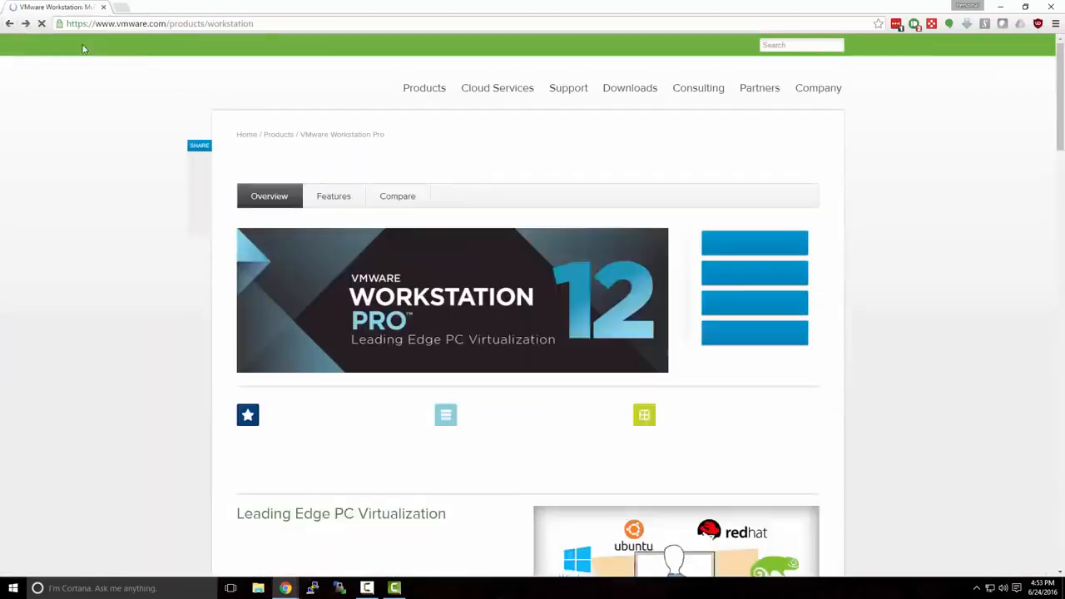
{"action": "left_click", "coordinate": [268, 26]}
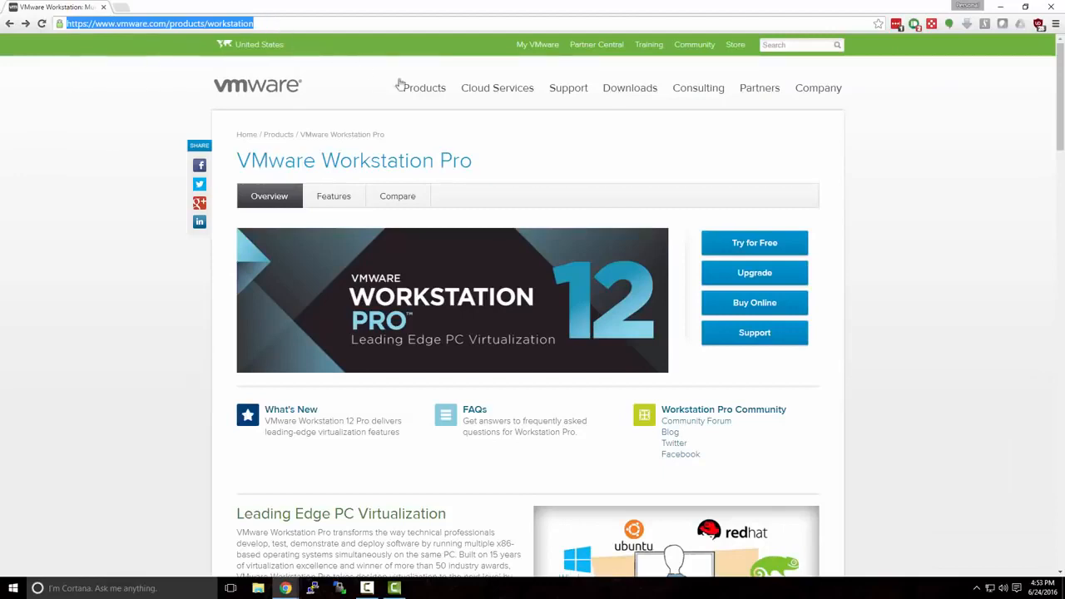
{"action": "left_click", "coordinate": [673, 204]}
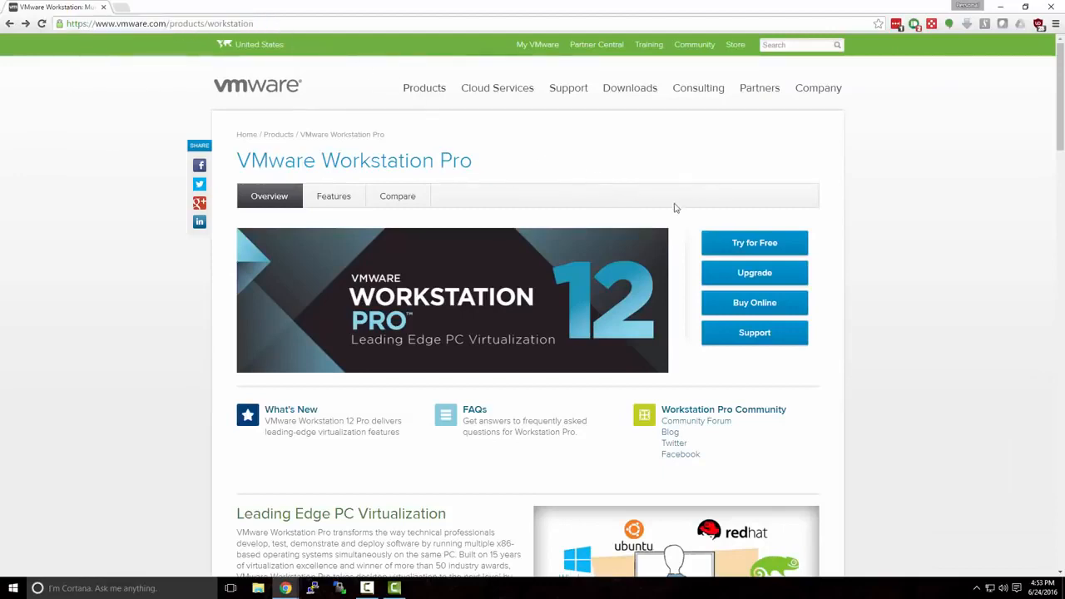
{"action": "left_click", "coordinate": [737, 244]}
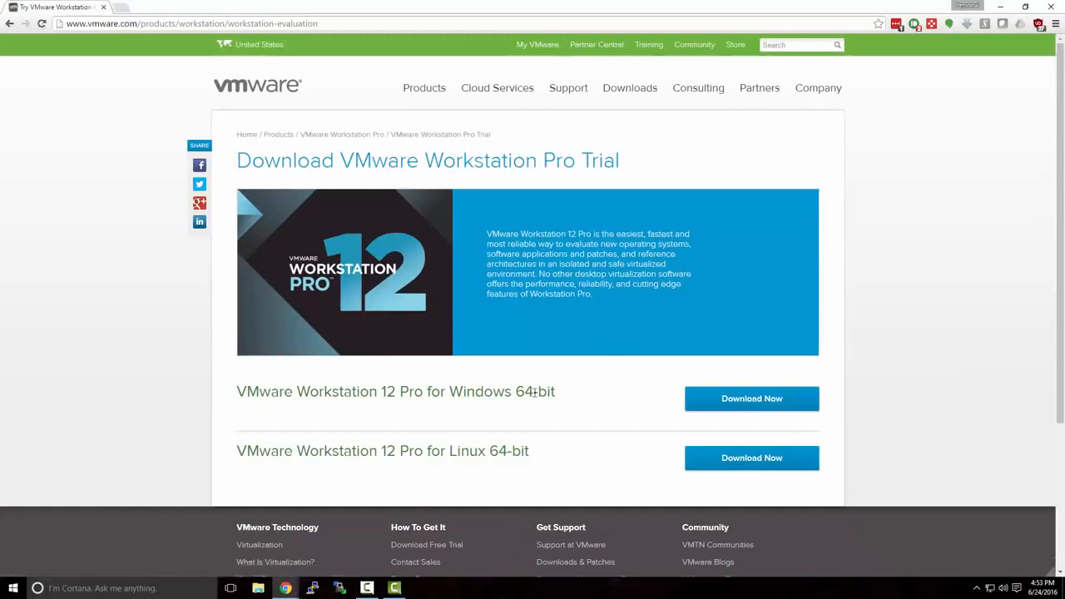
Download the VMware Workstation 12 Pro trial for Windows 64-bit and launch its installer, minimizing the browser
{"action": "left_click_drag", "start_coordinate": [450, 391], "coordinate": [571, 400]}
{"action": "left_click", "coordinate": [578, 401]}
{"action": "left_click", "coordinate": [718, 406]}
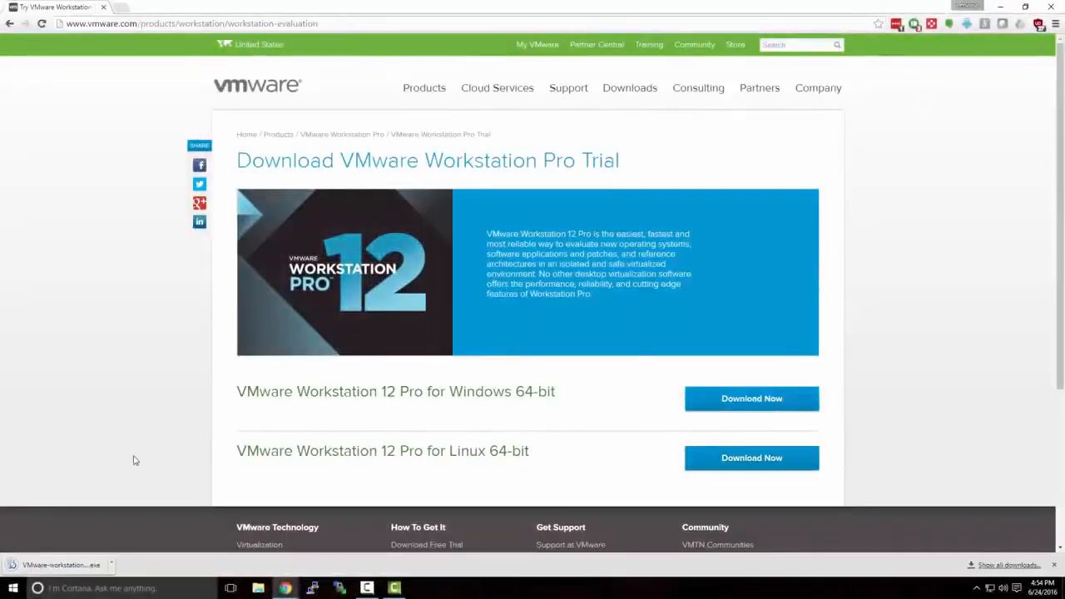
{"action": "left_click", "coordinate": [84, 565]}
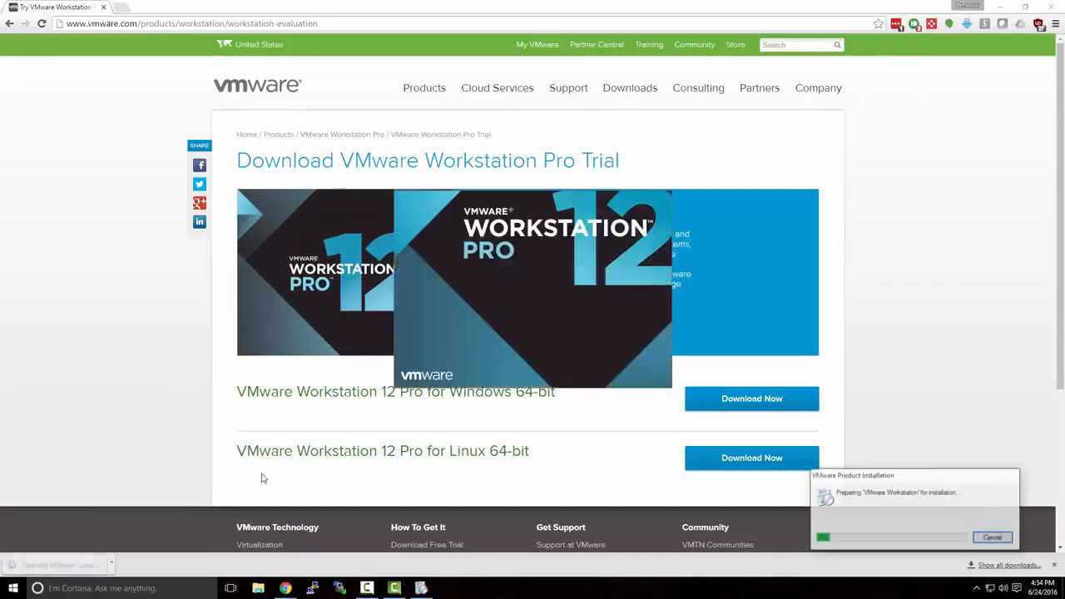
{"action": "left_click", "coordinate": [1002, 10]}
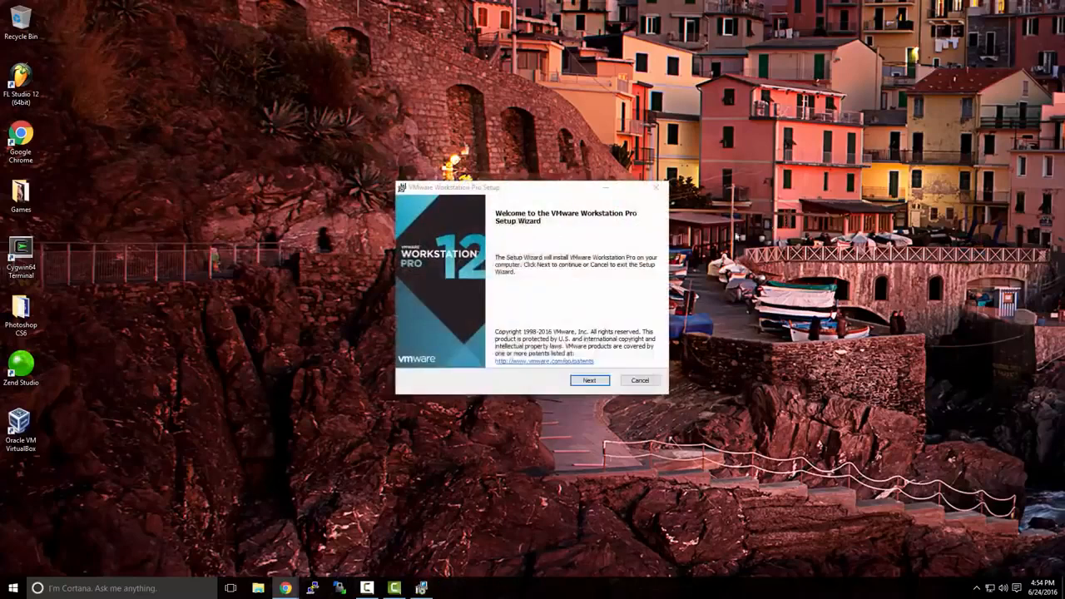
Install VMware Workstation Pro, accepting the license agreement and keeping the default user experience settings and both shortcut locations
{"action": "left_click", "coordinate": [590, 380]}
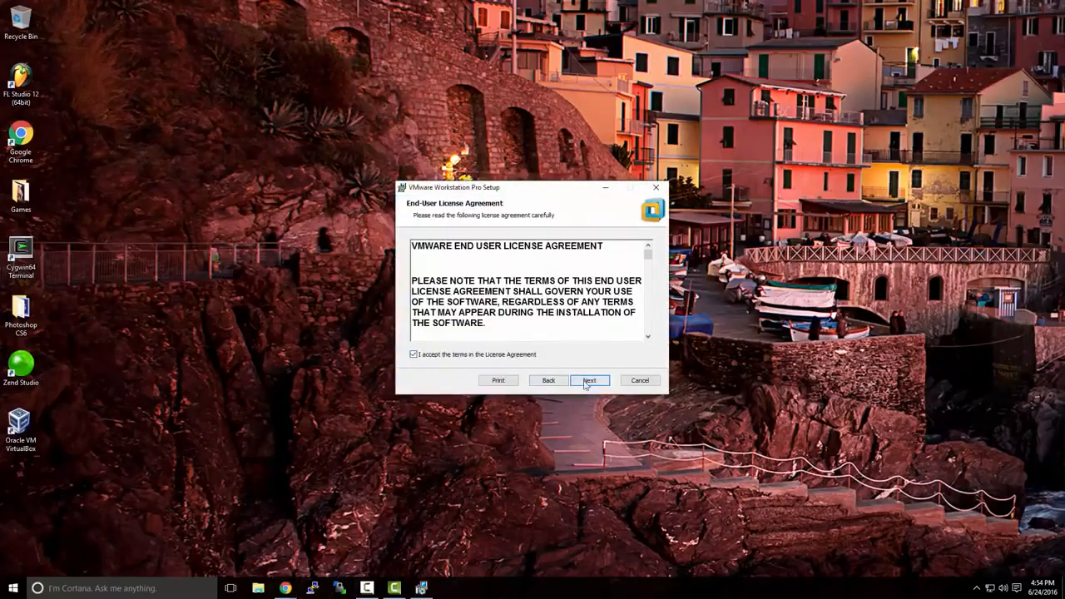
{"action": "left_click", "coordinate": [588, 381]}
{"action": "left_click", "coordinate": [585, 382]}
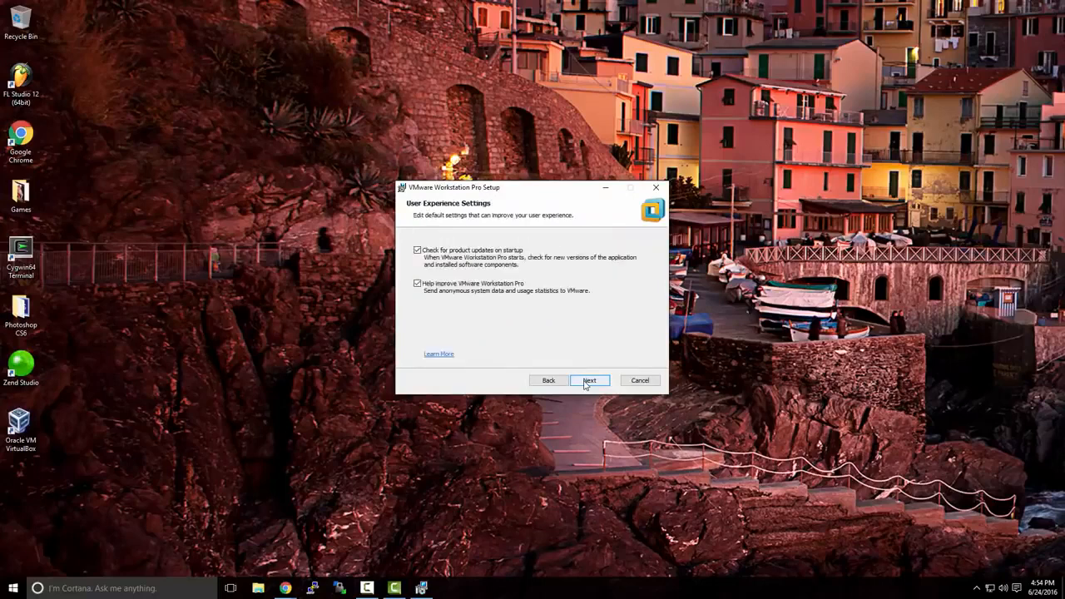
{"action": "left_click", "coordinate": [585, 383]}
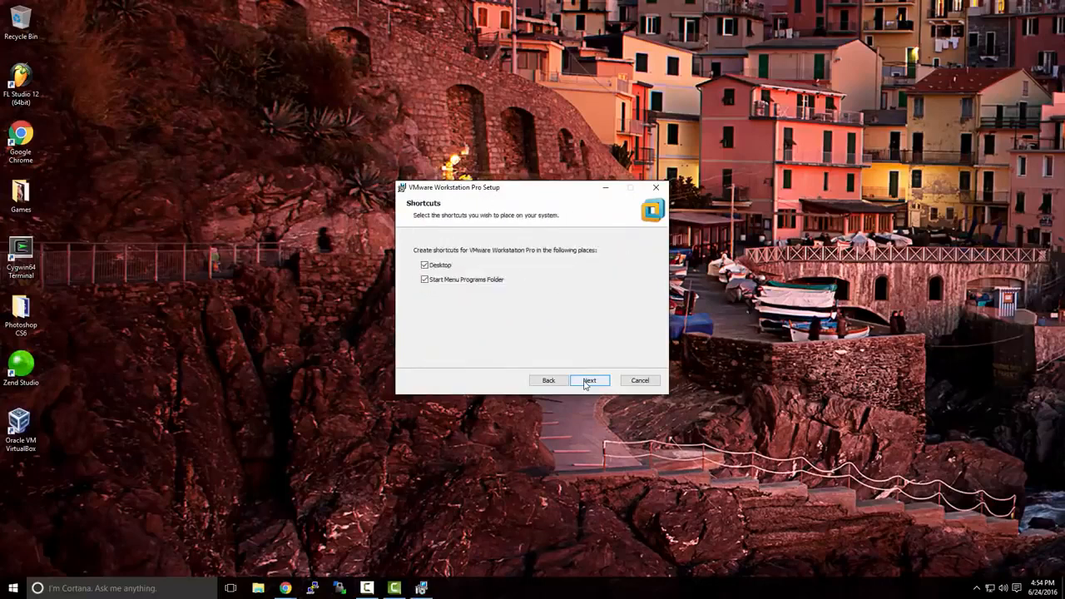
{"action": "left_click", "coordinate": [585, 385]}
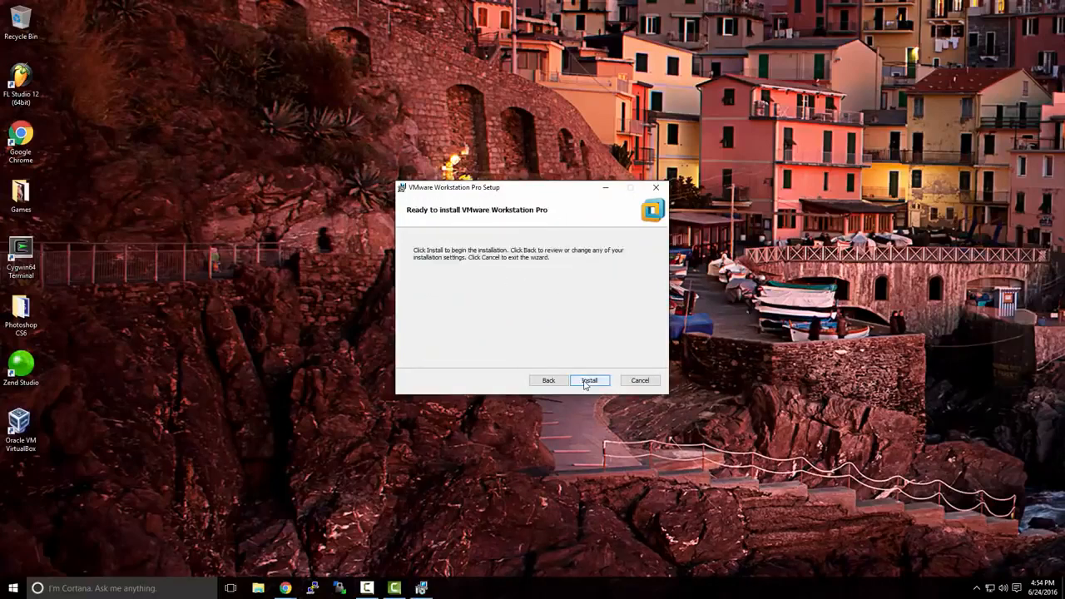
{"action": "left_click", "coordinate": [589, 381]}
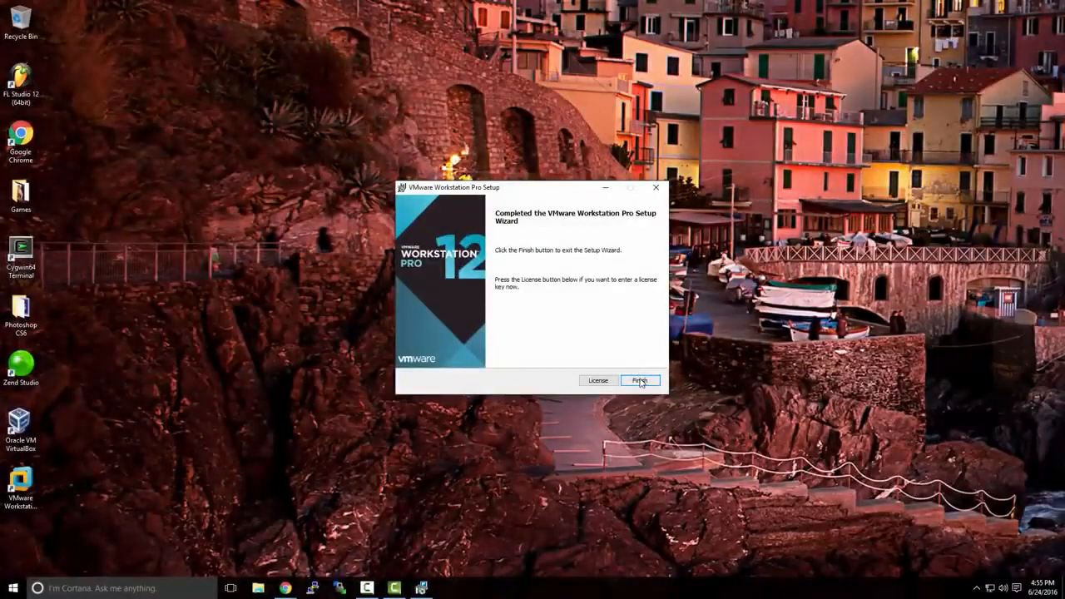
Finish the setup wizard without entering a license and launch VMware Workstation Pro from the desktop
{"action": "left_click", "coordinate": [639, 381]}
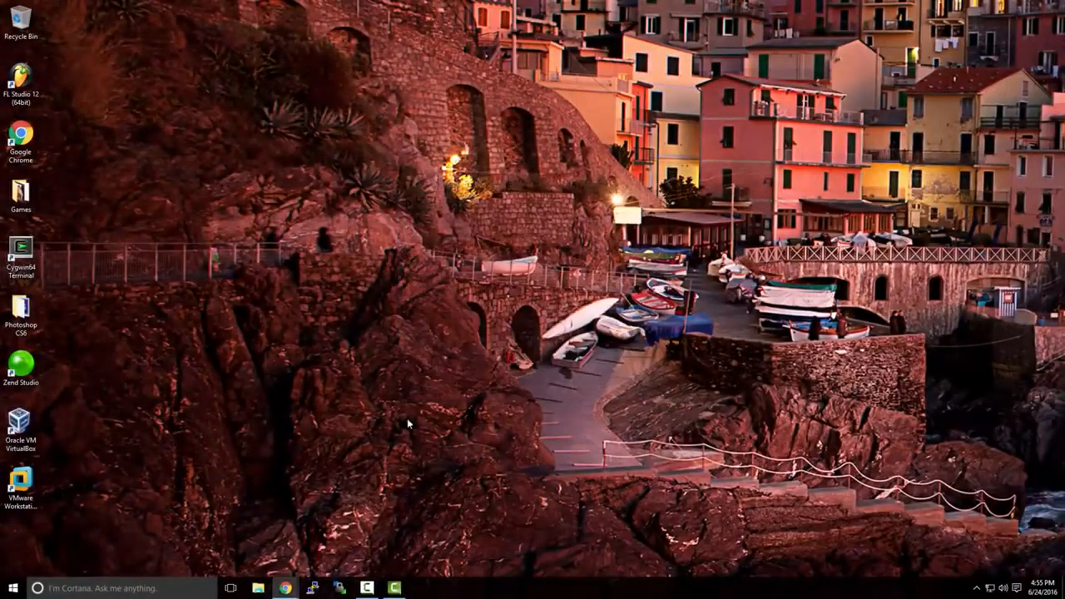
{"action": "left_click", "coordinate": [33, 481]}
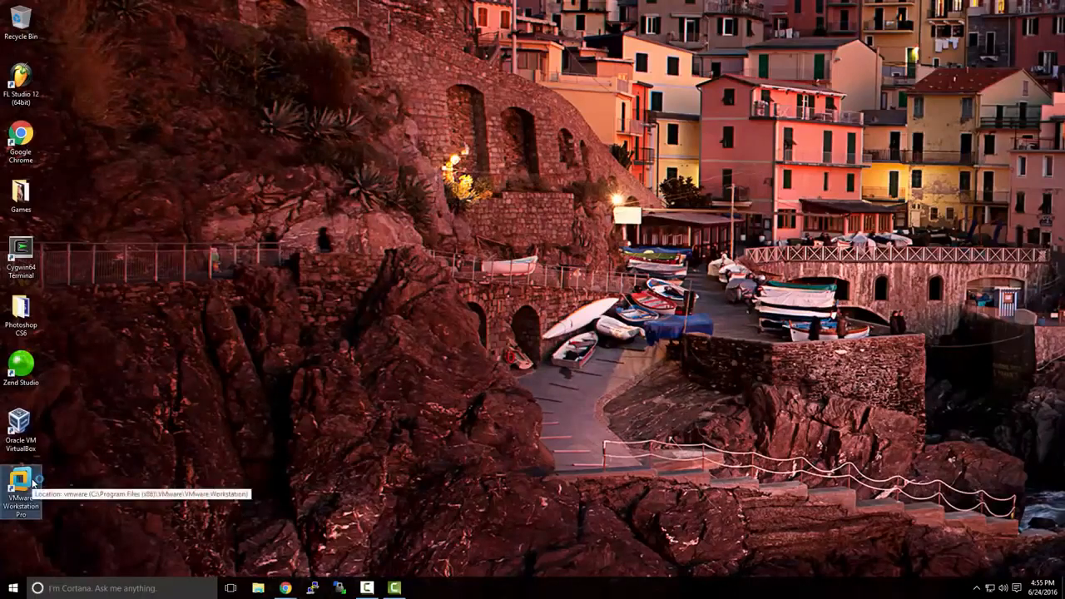
{"action": "double_click", "coordinate": [33, 481]}
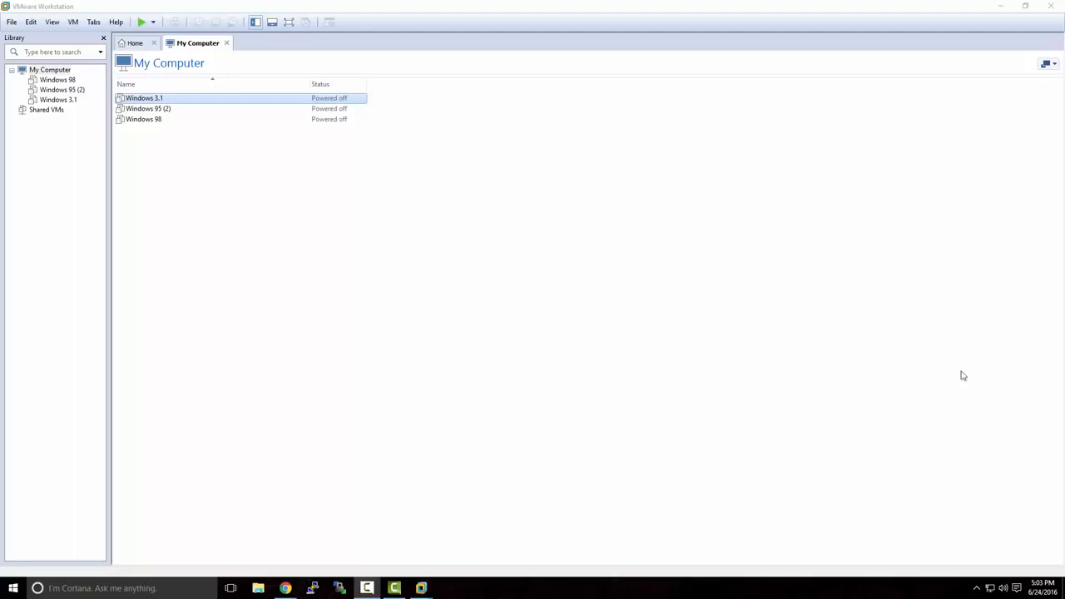
Switch to Chrome's TechNet Evaluation Center window and open the Windows Server 2012 R2 evaluation
{"action": "mouse_move", "coordinate": [285, 587]}
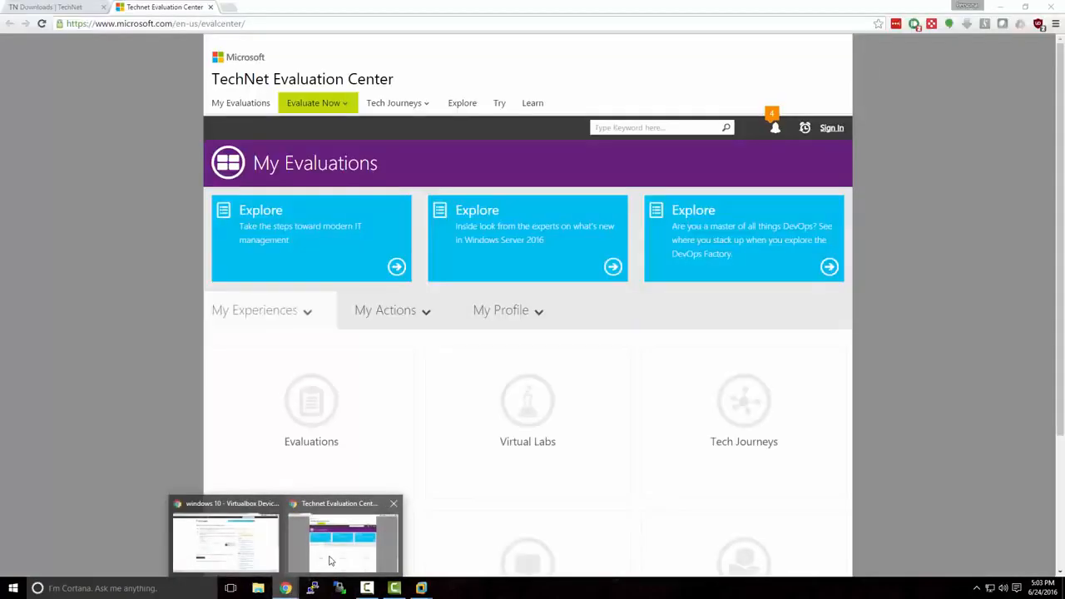
{"action": "left_click", "coordinate": [331, 562]}
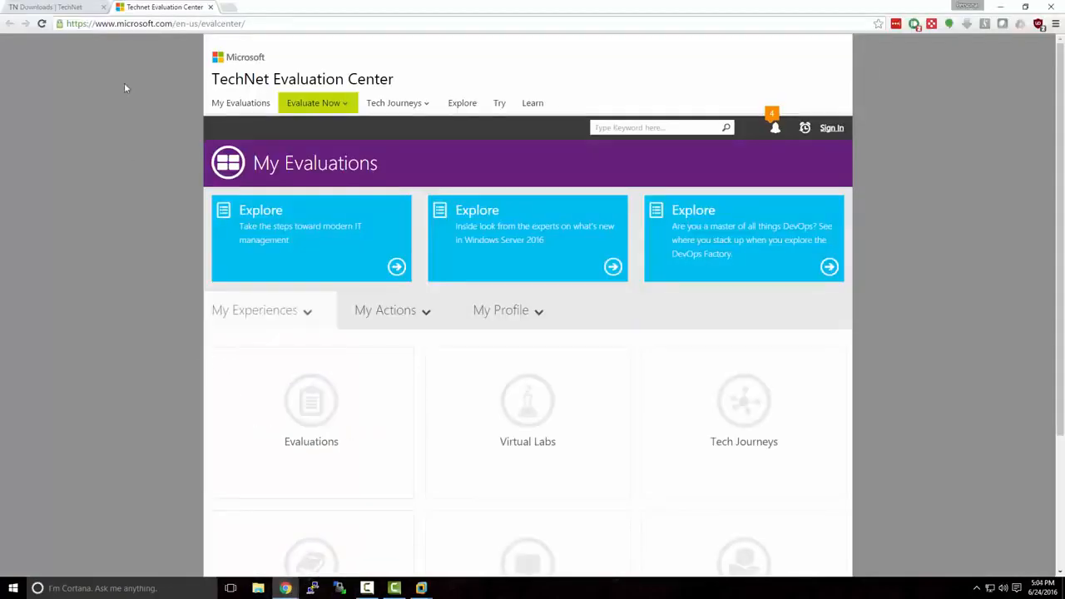
{"action": "left_click_drag", "start_coordinate": [118, 23], "coordinate": [266, 28]}
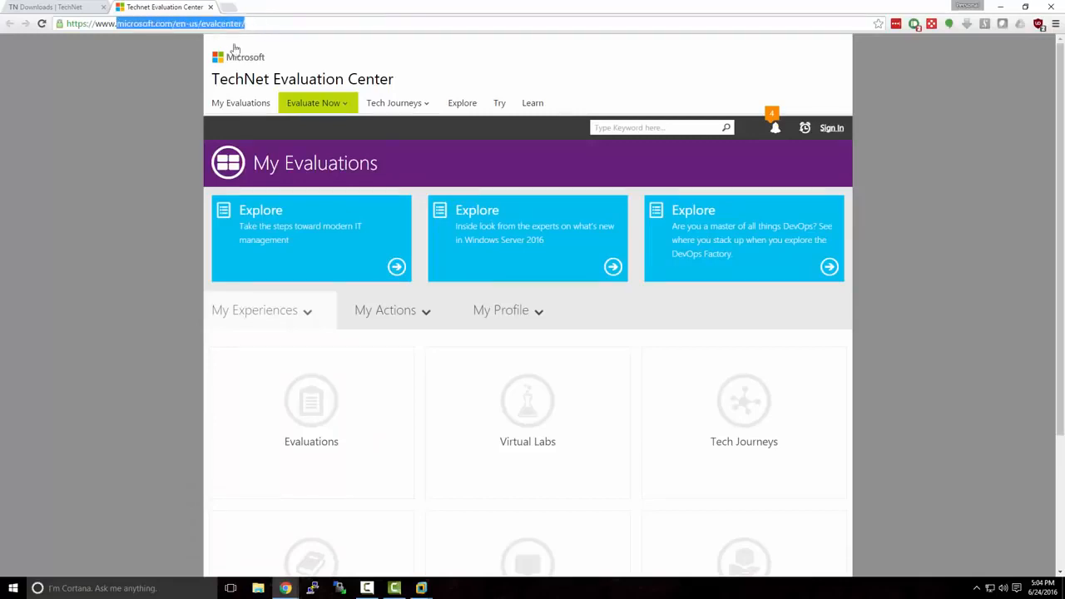
{"action": "left_click", "coordinate": [190, 78]}
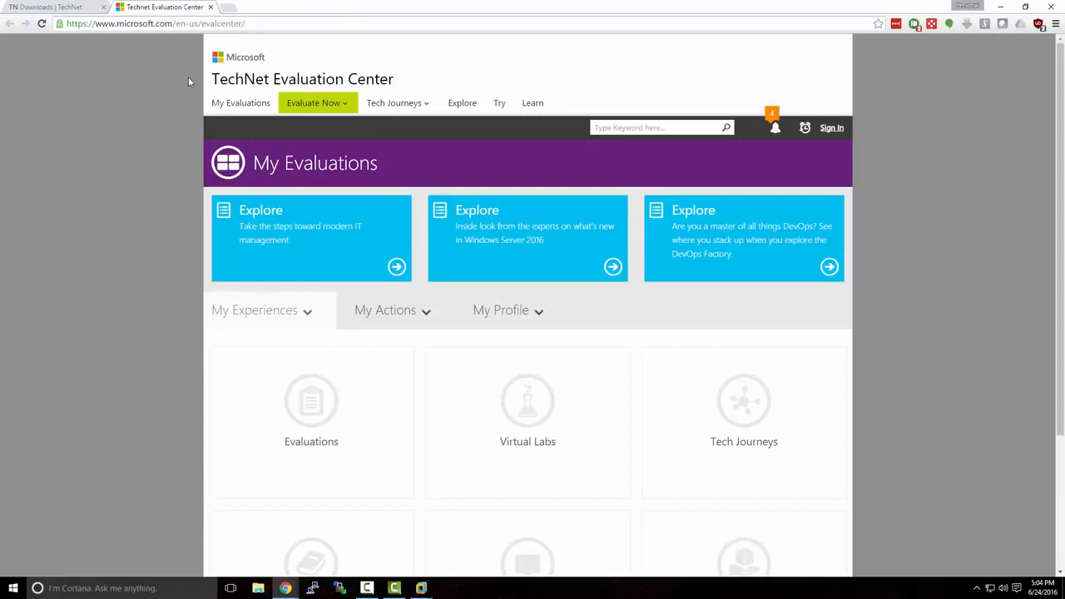
{"action": "left_click", "coordinate": [349, 106]}
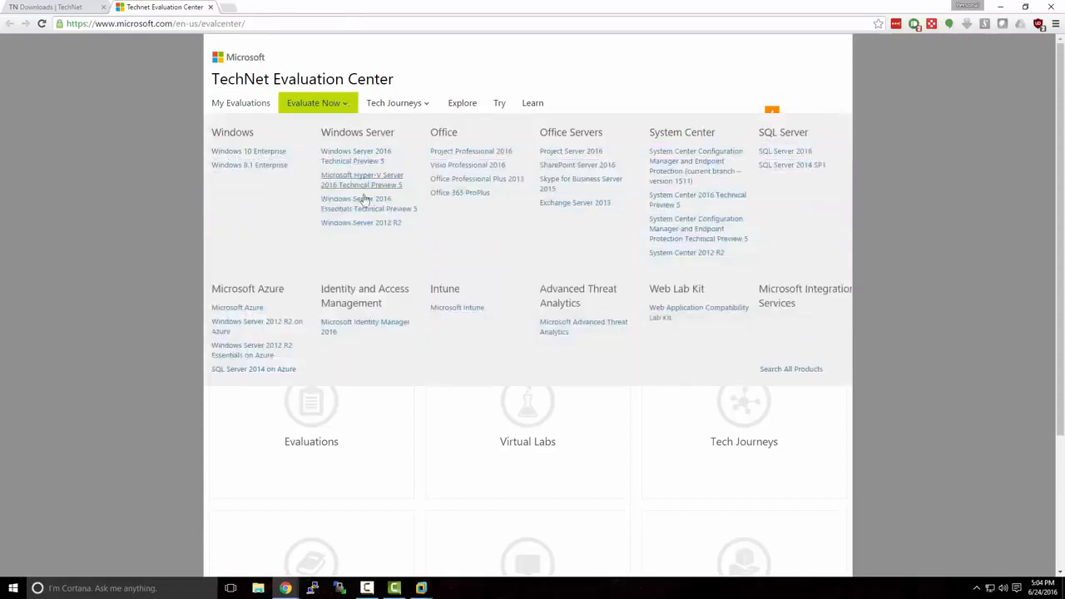
{"action": "left_click", "coordinate": [367, 223]}
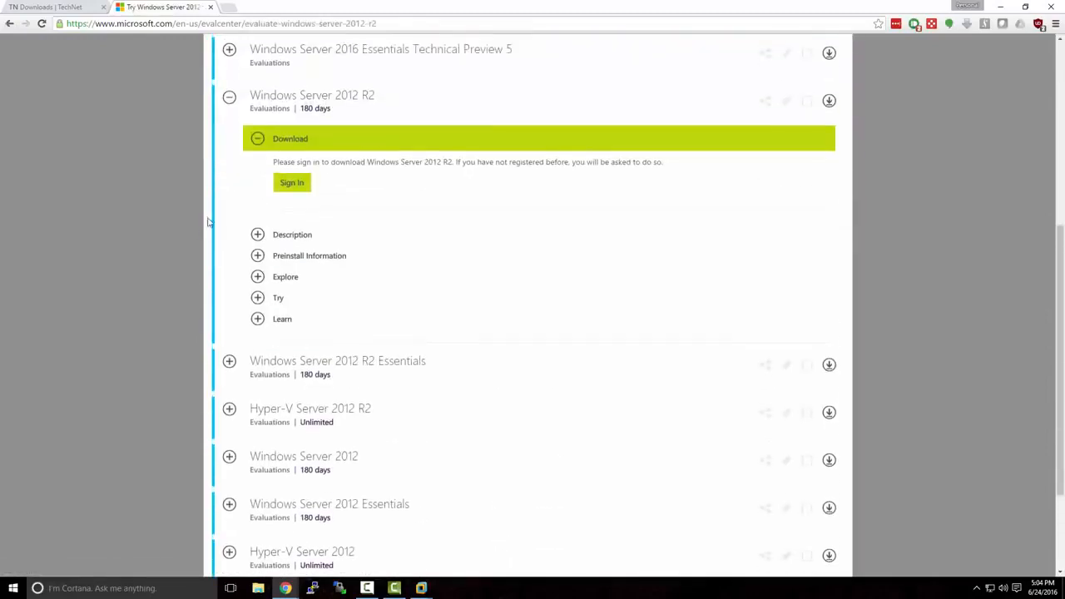
Sign in for the Windows Server 2012 R2 download by entering the Microsoft account password
{"action": "scroll", "coordinate": [206, 227], "scroll_direction": "up", "scroll_amount": 1}
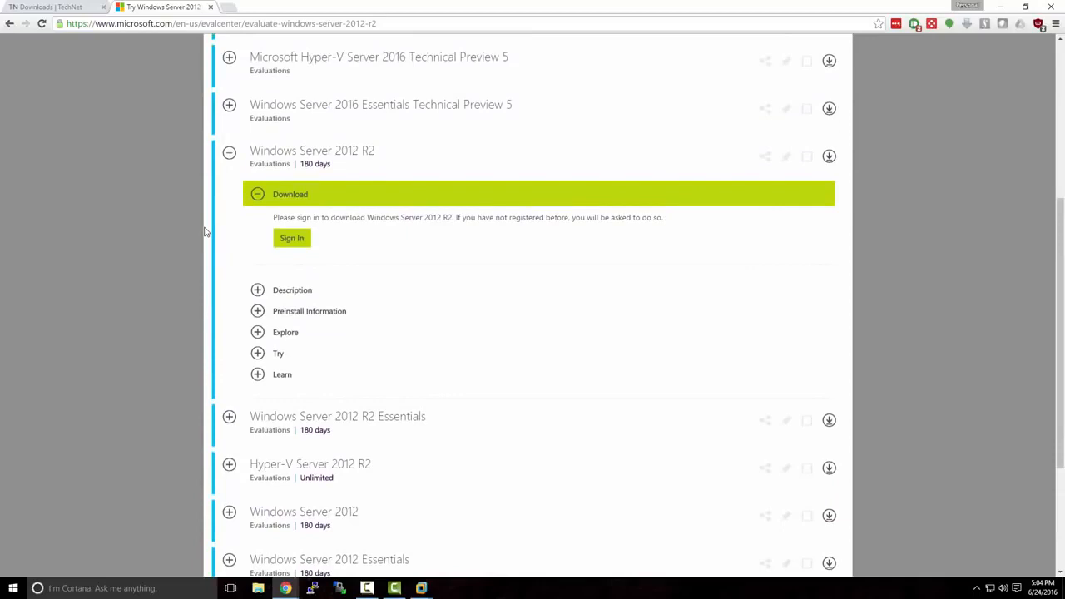
{"action": "left_click", "coordinate": [290, 241]}
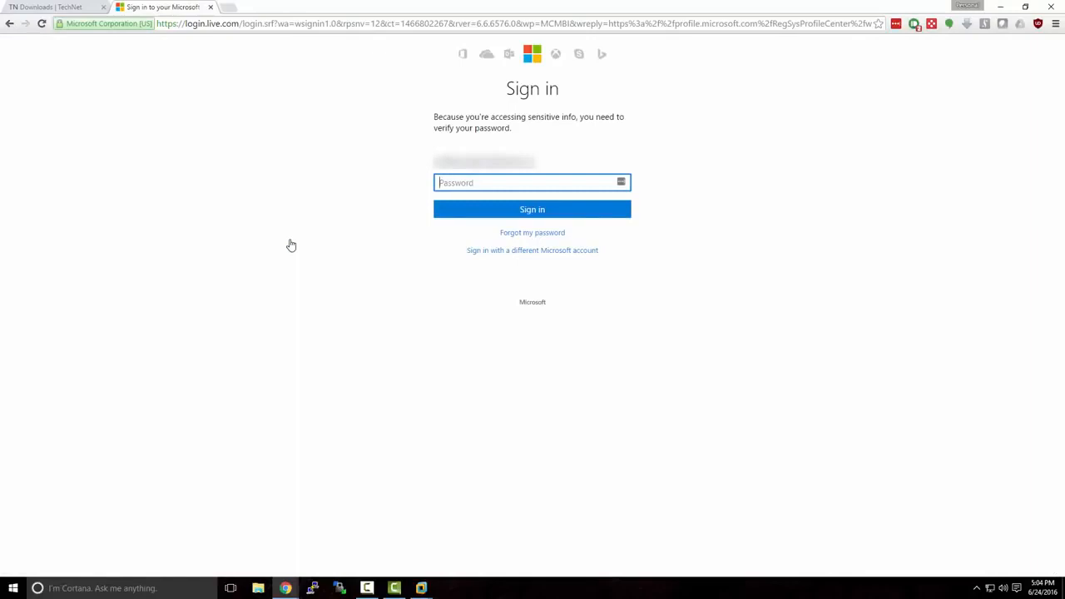
{"action": "type", "text": "************"}
{"action": "key", "text": "Return"}
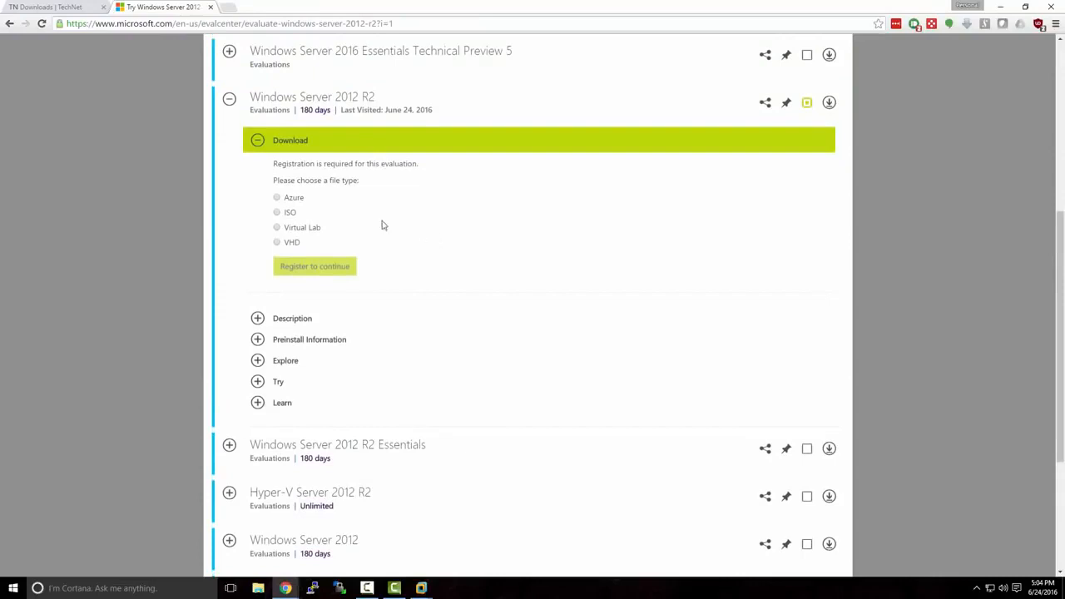
Register for the Windows Server 2012 R2 download as an ISO, with Other as primary role, and submit the form
{"action": "left_click", "coordinate": [278, 213]}
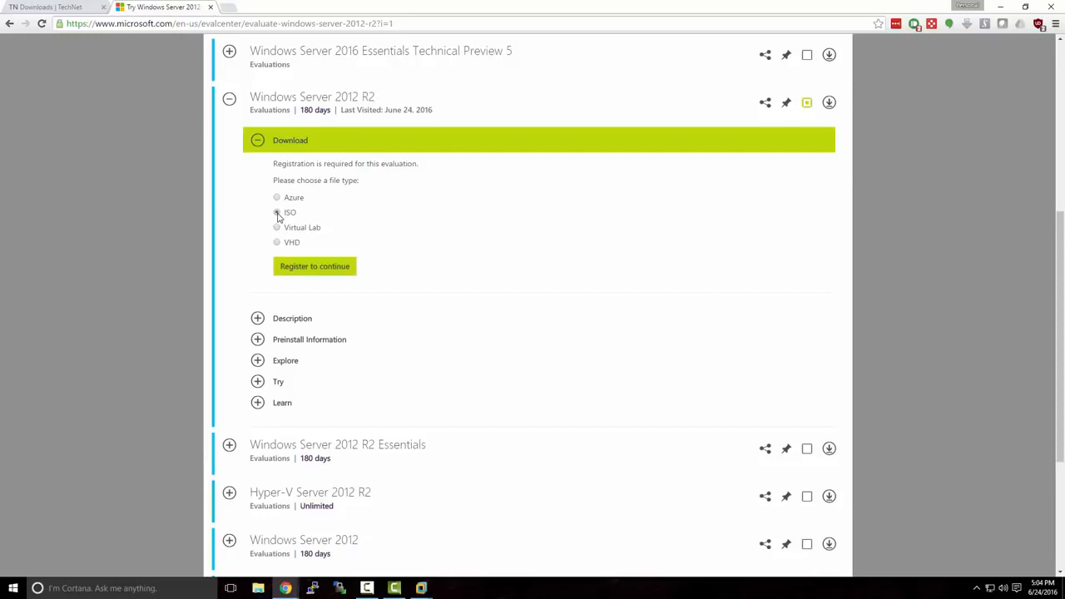
{"action": "left_click", "coordinate": [302, 267]}
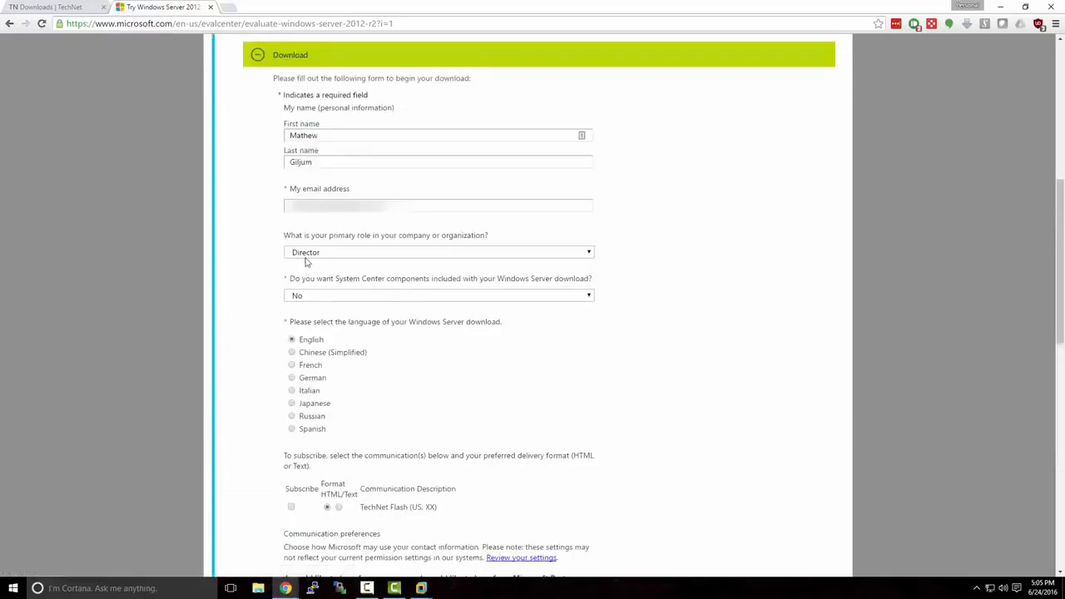
{"action": "left_click", "coordinate": [304, 258]}
{"action": "scroll", "coordinate": [367, 317], "scroll_direction": "down", "scroll_amount": 10}
{"action": "scroll", "coordinate": [367, 317], "scroll_direction": "down", "scroll_amount": 5}
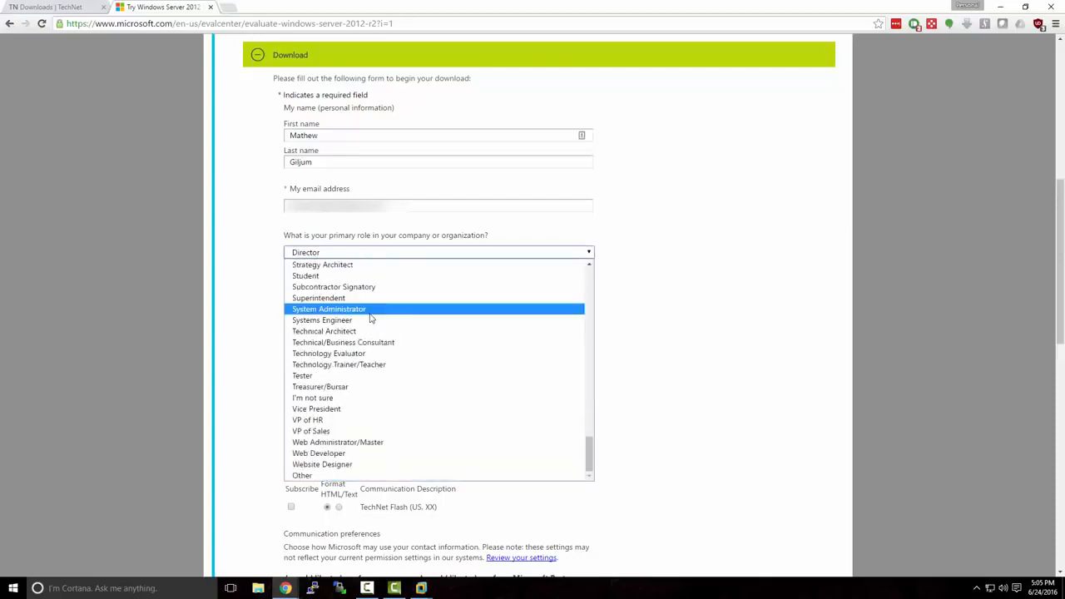
{"action": "left_click", "coordinate": [411, 476]}
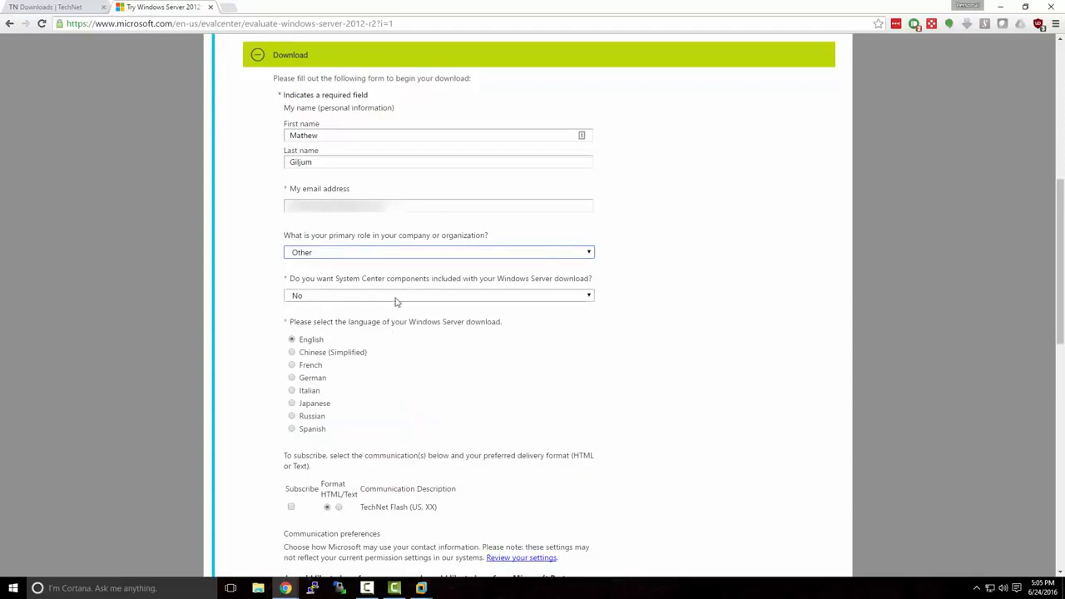
{"action": "scroll", "coordinate": [441, 332], "scroll_direction": "down", "scroll_amount": 3}
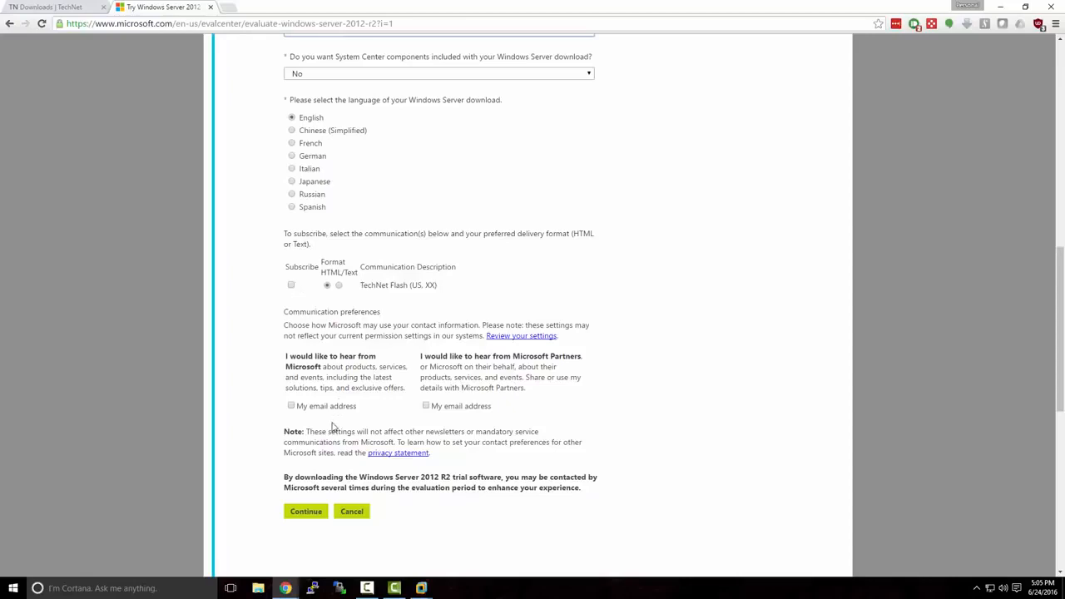
{"action": "left_click", "coordinate": [317, 513]}
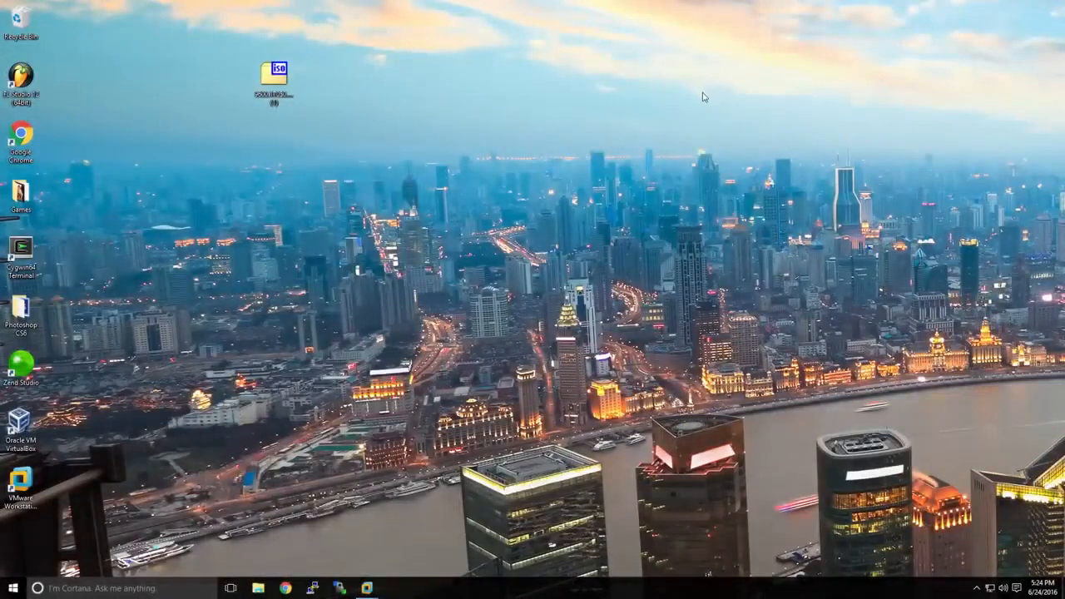
Switch to VMware Workstation and start the New Virtual Machine Wizard
{"action": "left_click", "coordinate": [281, 81]}
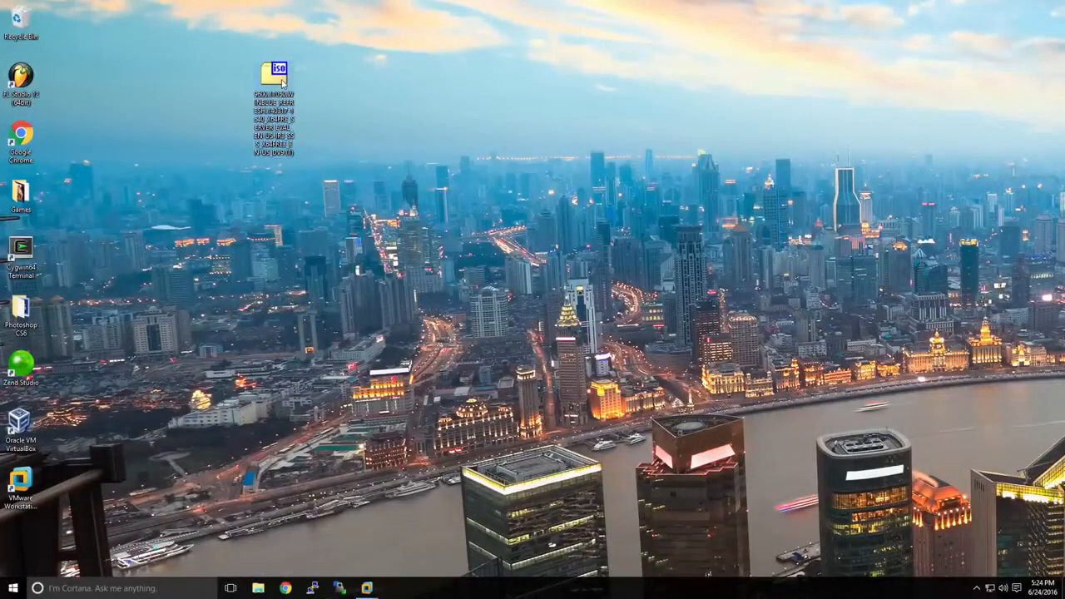
{"action": "left_click", "coordinate": [367, 589]}
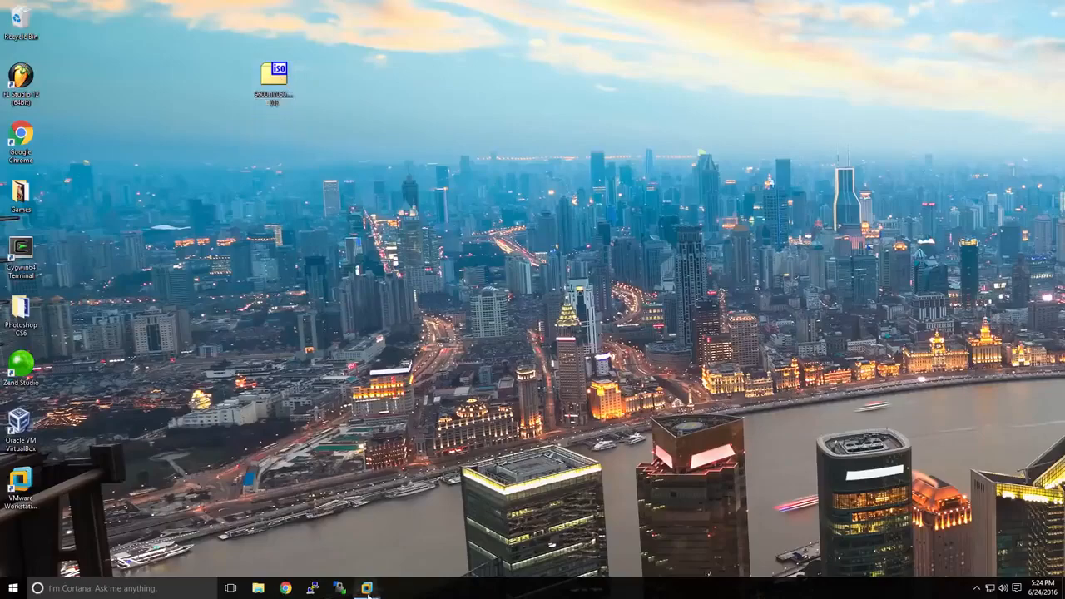
{"action": "left_click", "coordinate": [333, 549]}
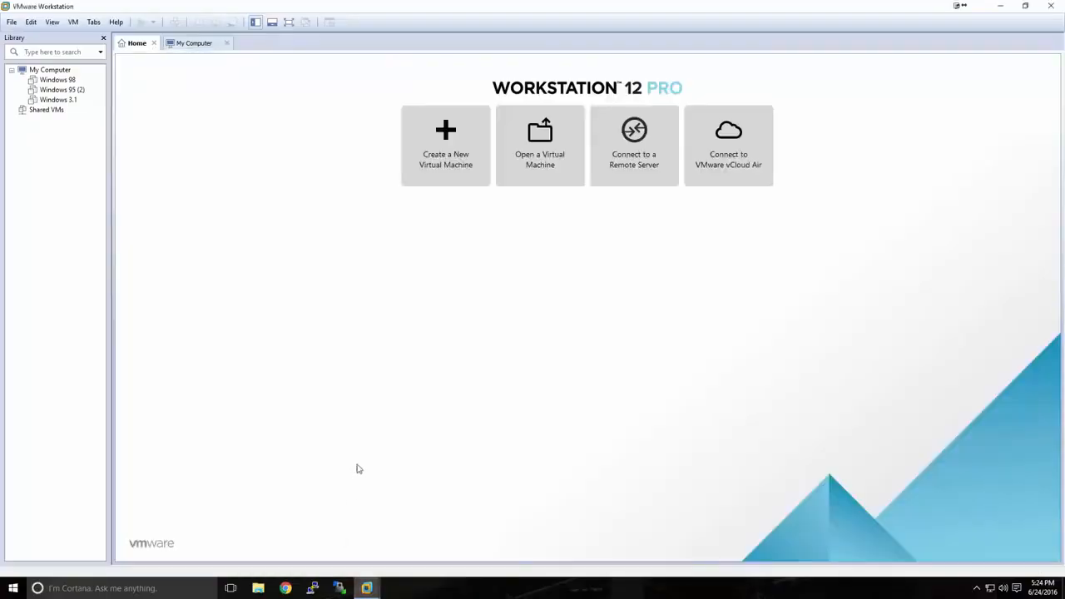
{"action": "left_click", "coordinate": [445, 173]}
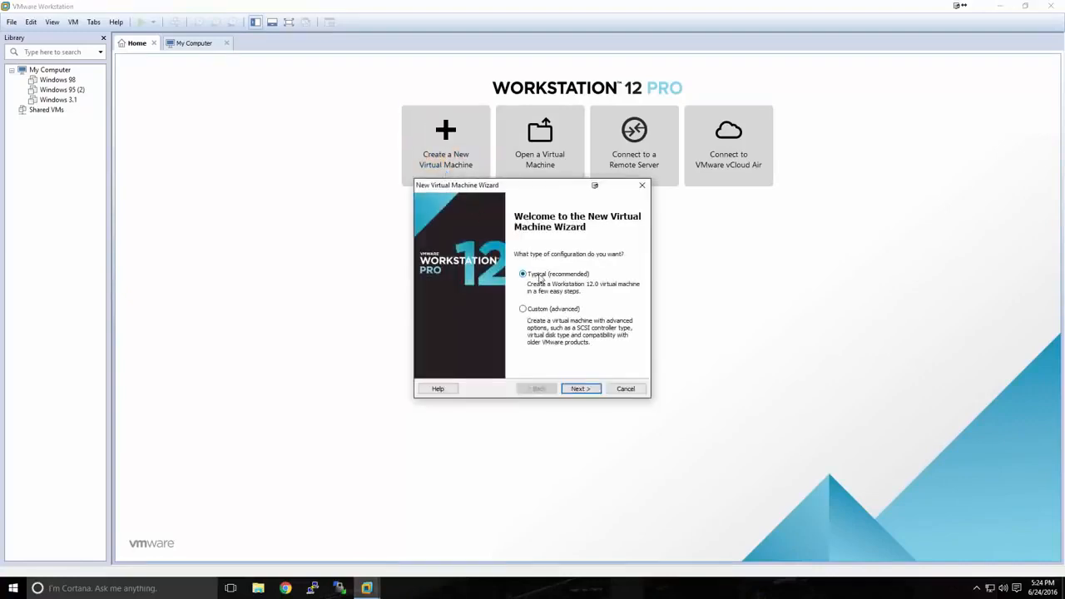
Choose the Typical configuration and select the 9600.17050.WINBLUE_REFRESH Windows Server 2012 R2 ISO from the Desktop as the installer disc image
{"action": "left_click", "coordinate": [574, 389]}
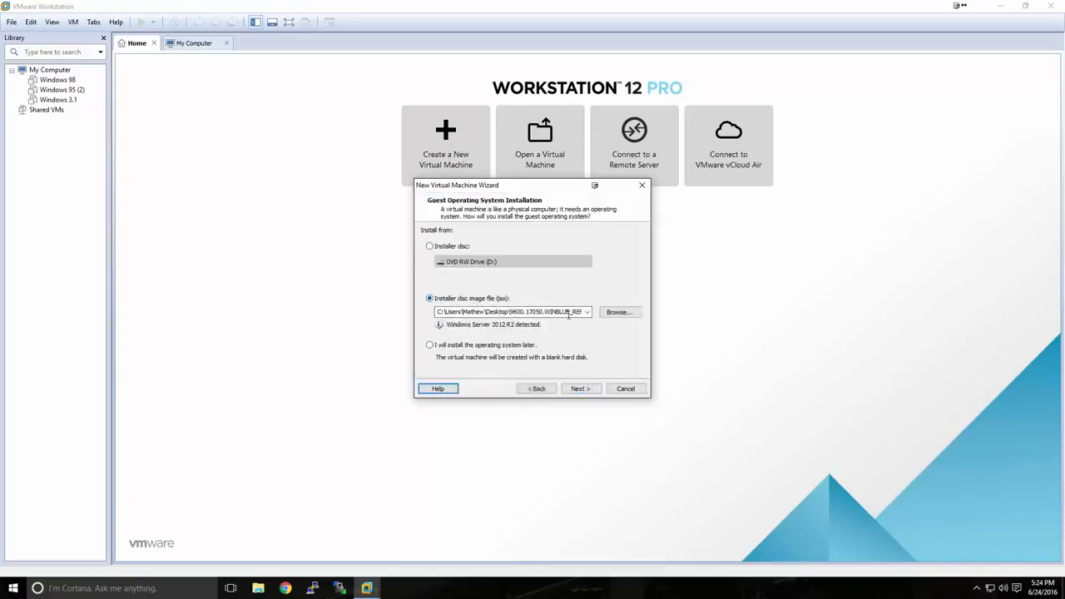
{"action": "left_click", "coordinate": [609, 315]}
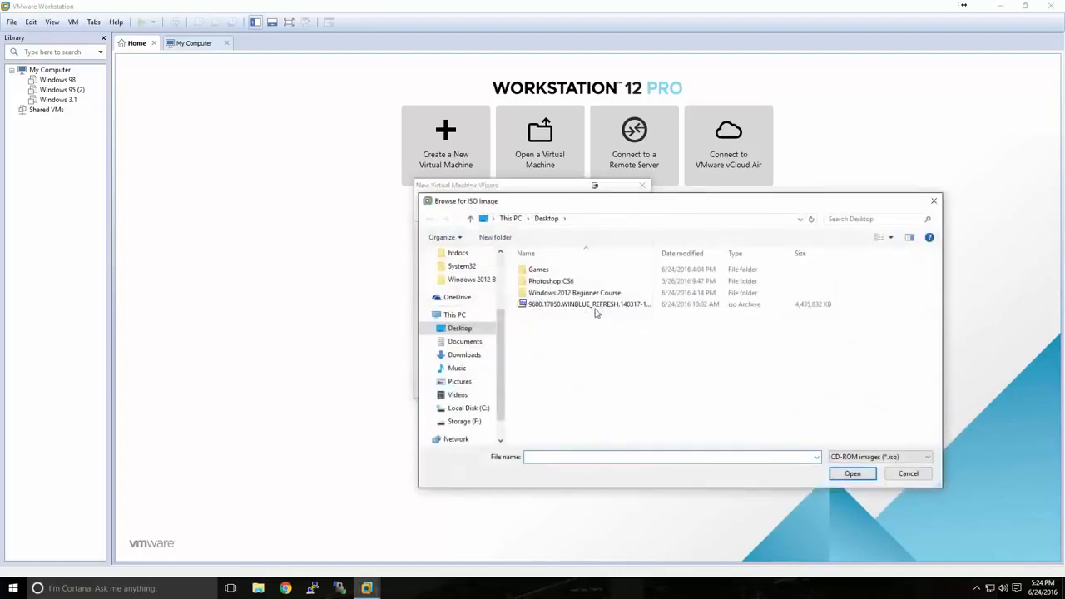
{"action": "left_click", "coordinate": [596, 308]}
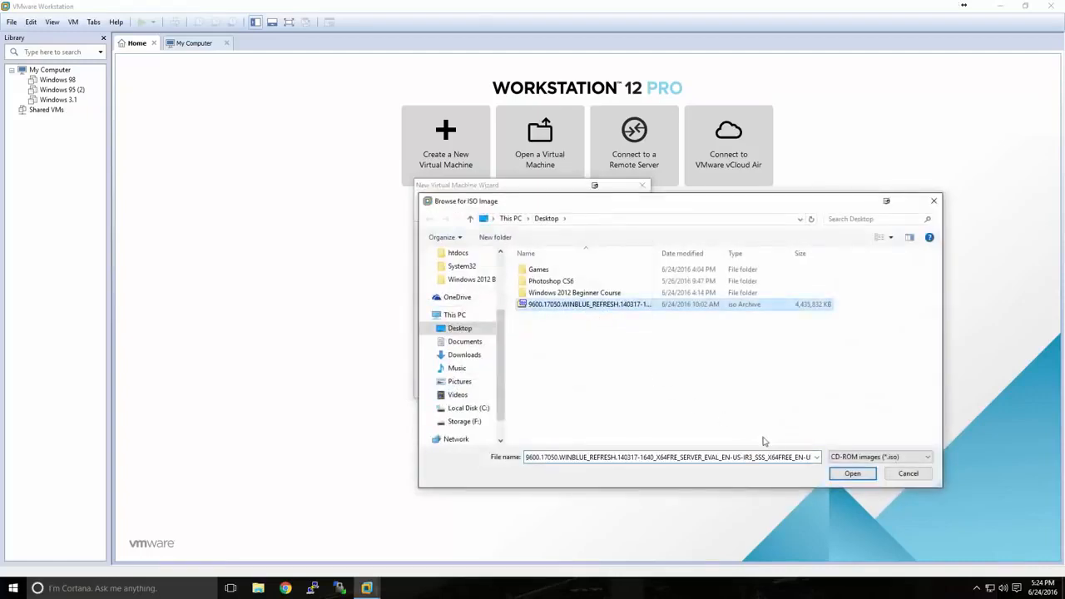
{"action": "left_click", "coordinate": [849, 473]}
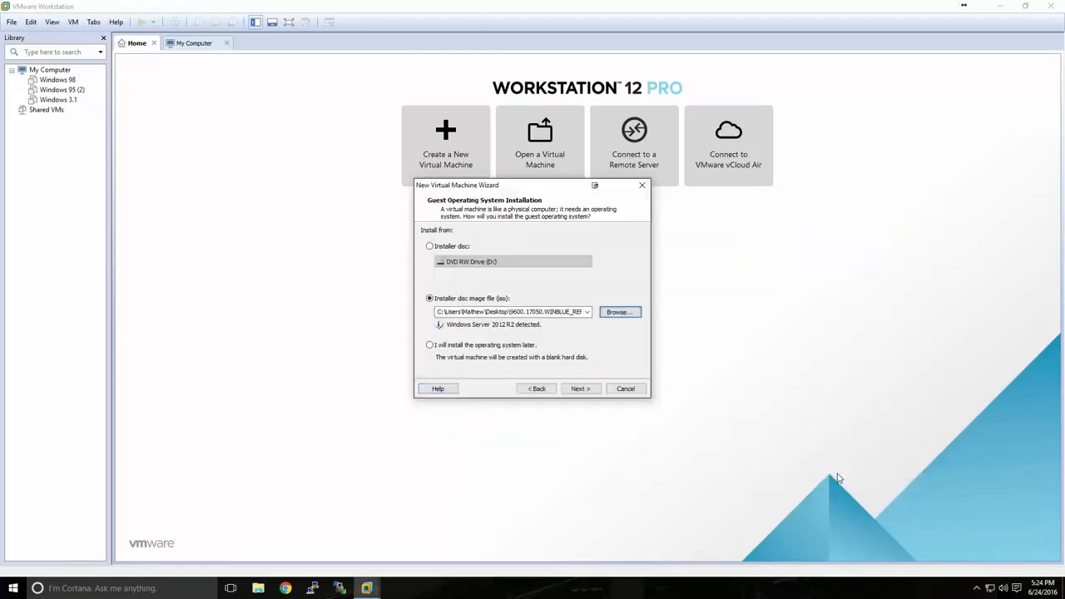
{"action": "left_click", "coordinate": [592, 389]}
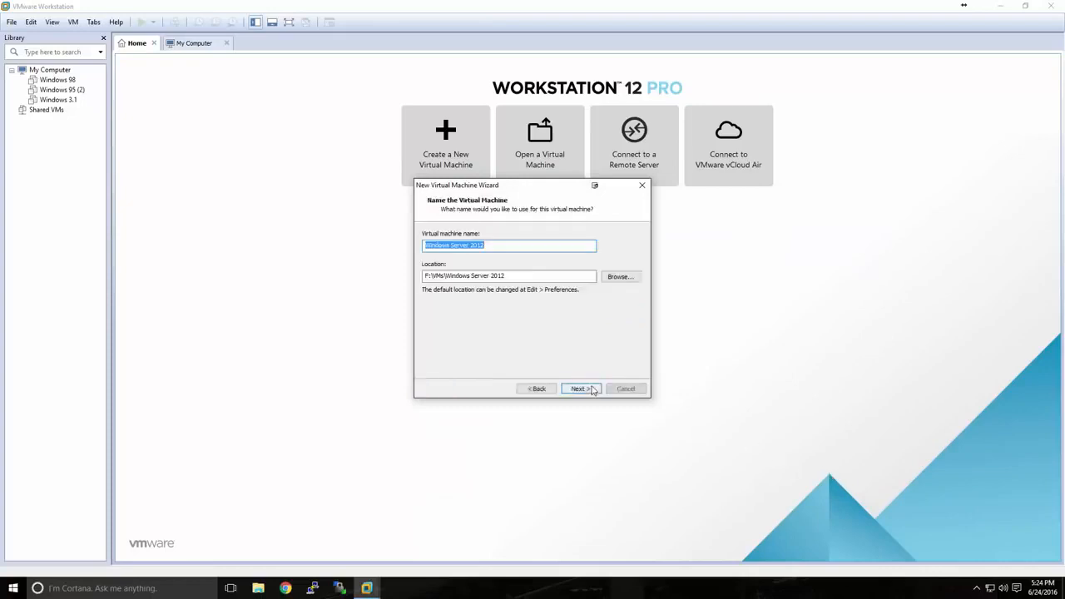
Name the virtual machine Windows Server 2012 and store it in F:\VMs\Windows Server 2012
{"action": "left_click", "coordinate": [485, 246]}
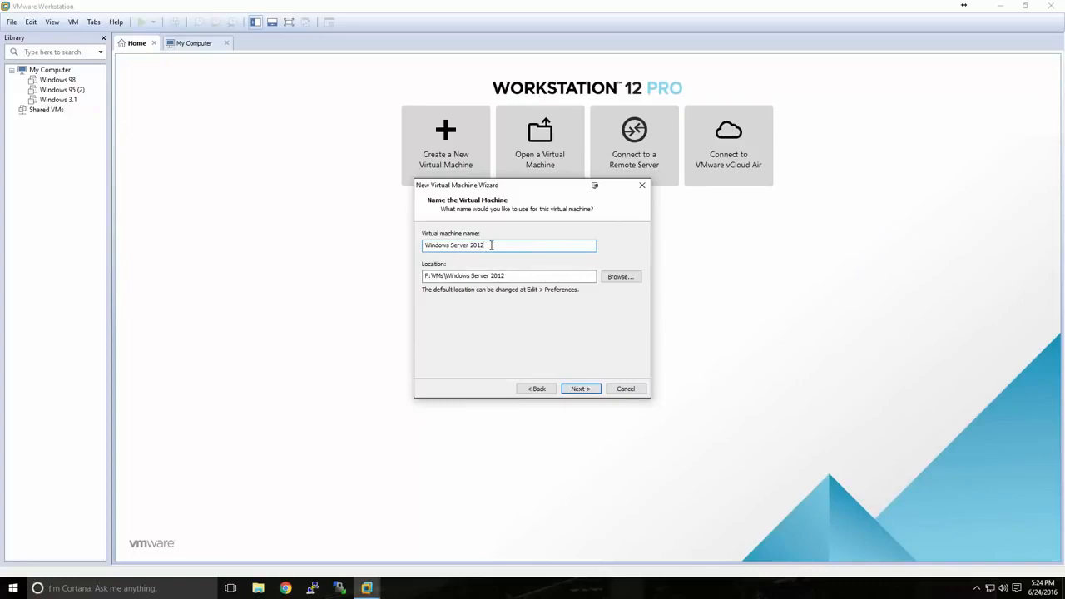
{"action": "left_click_drag", "start_coordinate": [510, 275], "coordinate": [420, 276]}
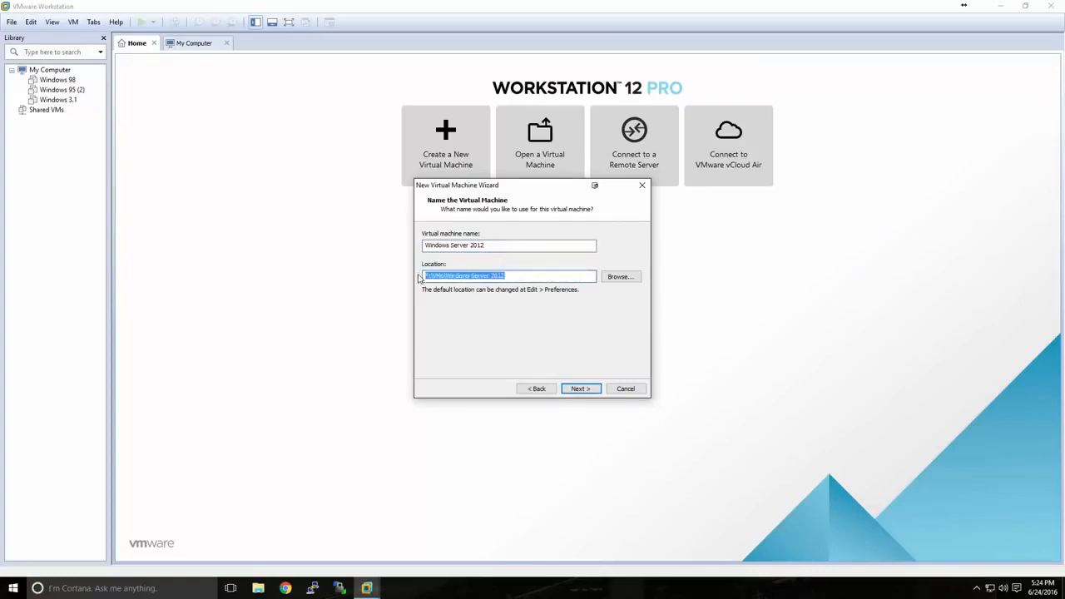
{"action": "left_click", "coordinate": [518, 278]}
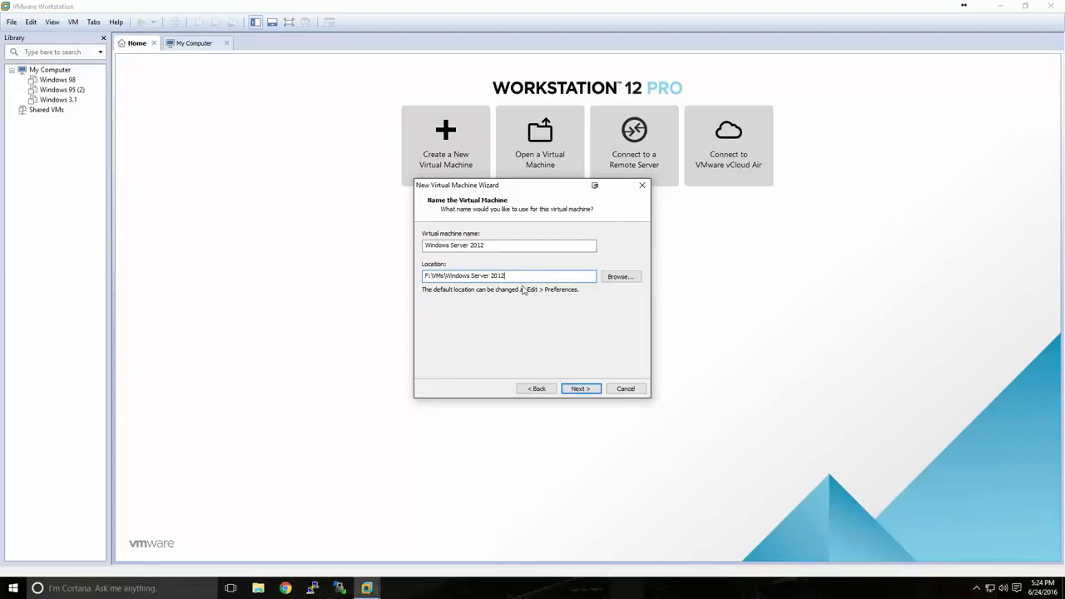
{"action": "left_click", "coordinate": [582, 389]}
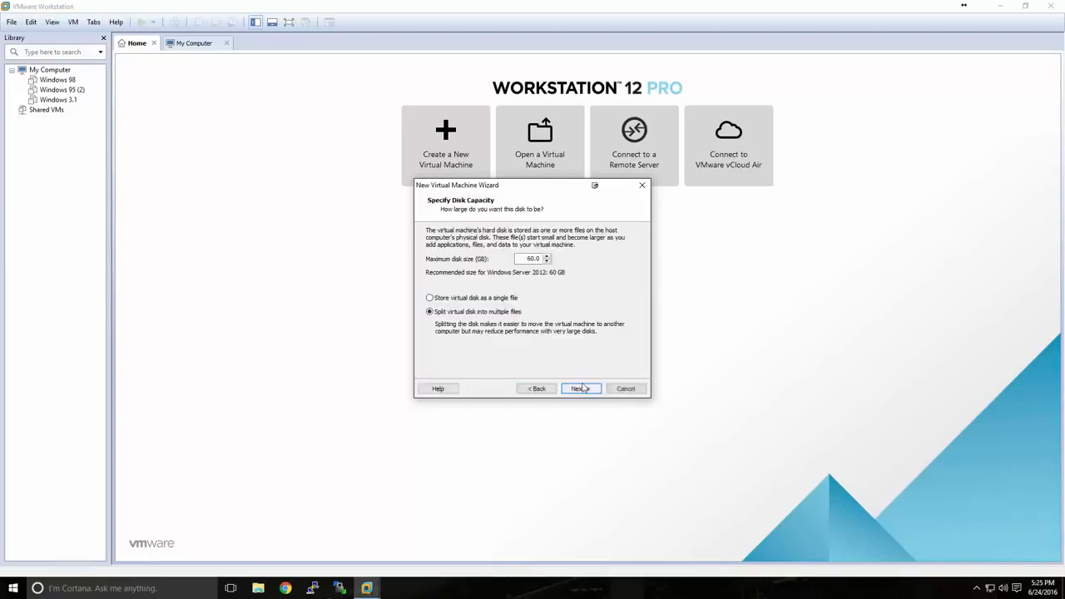
Specify a 60 GB disk split into multiple files, and create the virtual machine without powering it on after creation
{"action": "left_click_drag", "start_coordinate": [523, 260], "coordinate": [534, 260]}
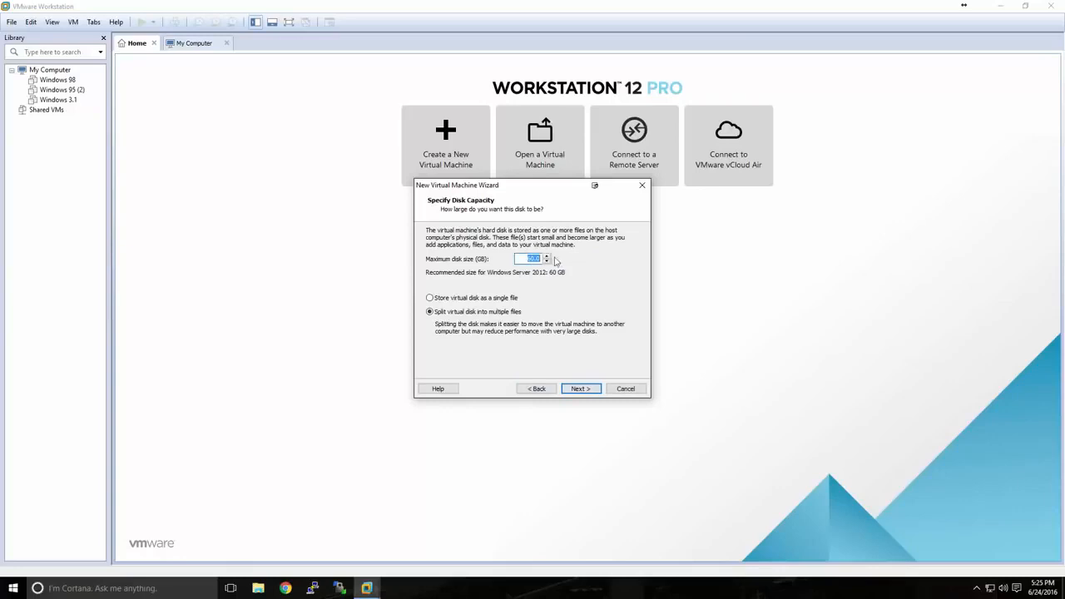
{"action": "type", "text": "50"}
{"action": "left_click", "coordinate": [581, 388]}
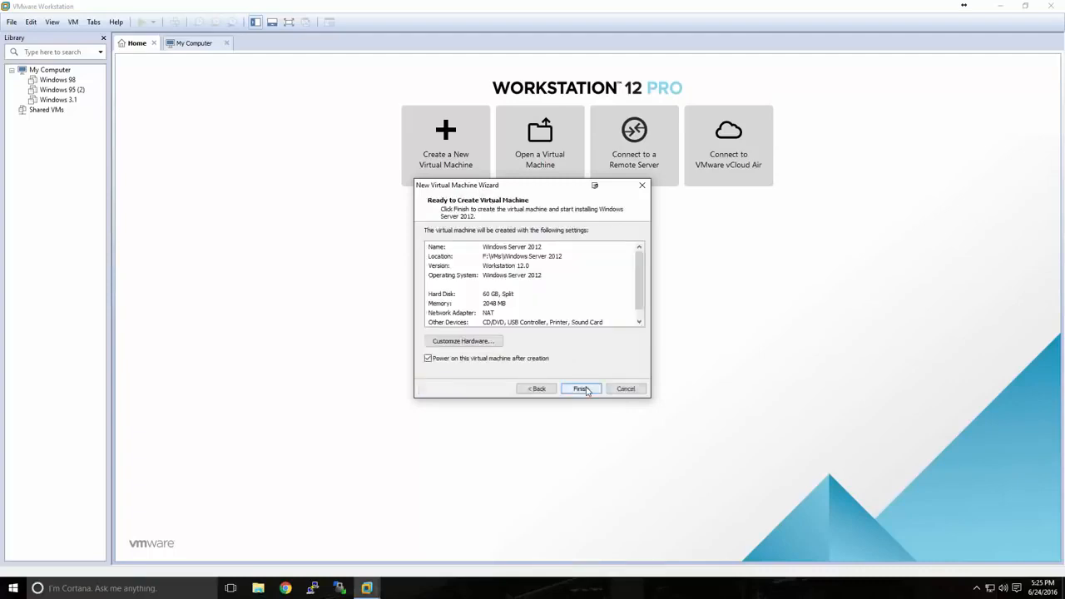
{"action": "left_click", "coordinate": [442, 360]}
{"action": "left_click", "coordinate": [571, 391]}
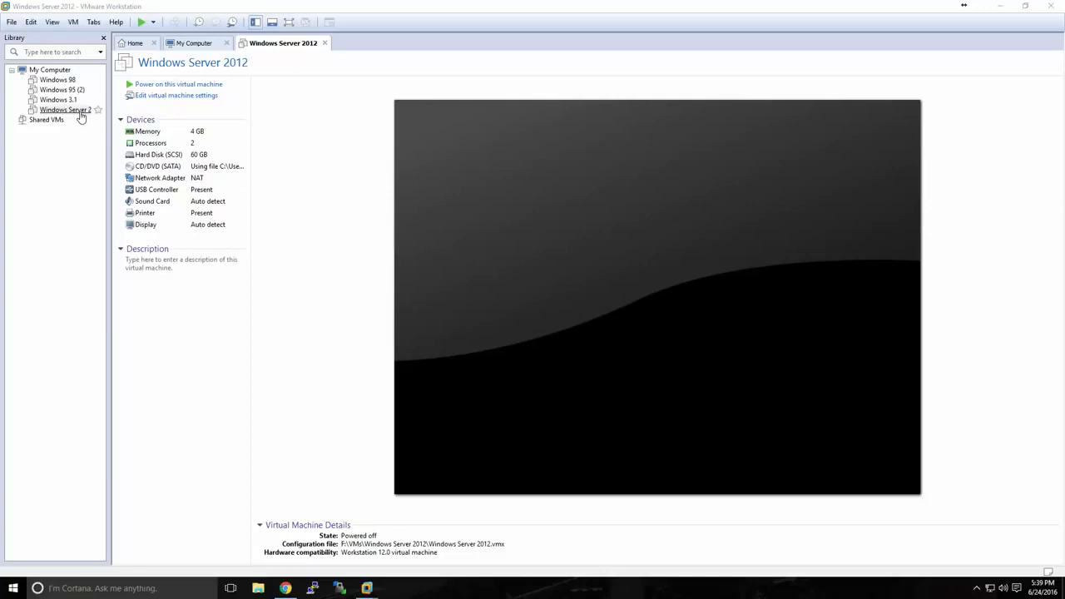
Power on the Windows Server 2012 virtual machine and start the Windows installation with English (United States) and US keyboard settings
{"action": "left_click", "coordinate": [159, 87]}
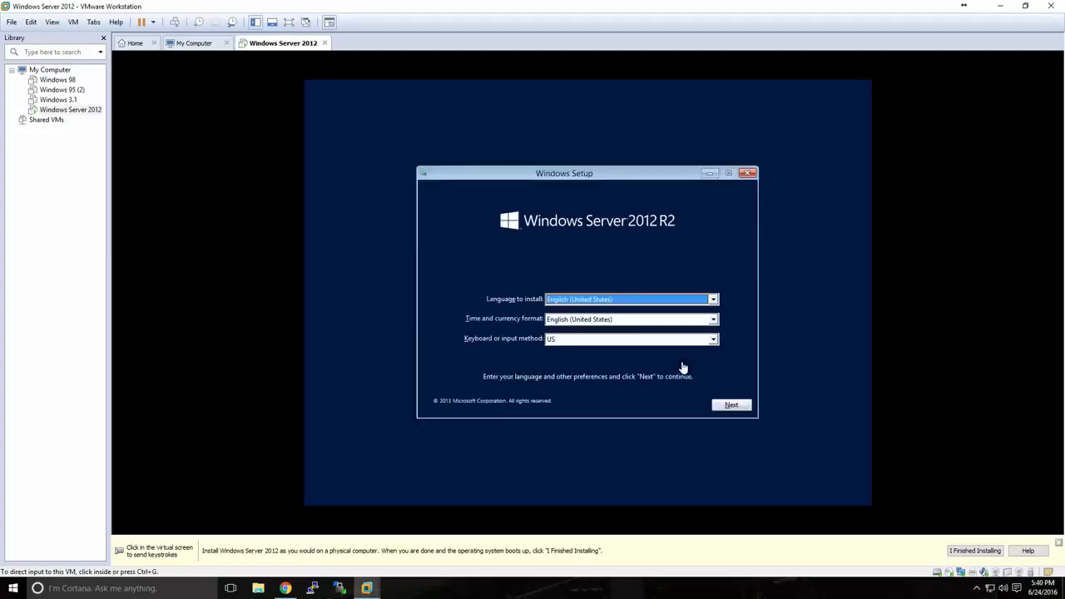
{"action": "left_click", "coordinate": [681, 366]}
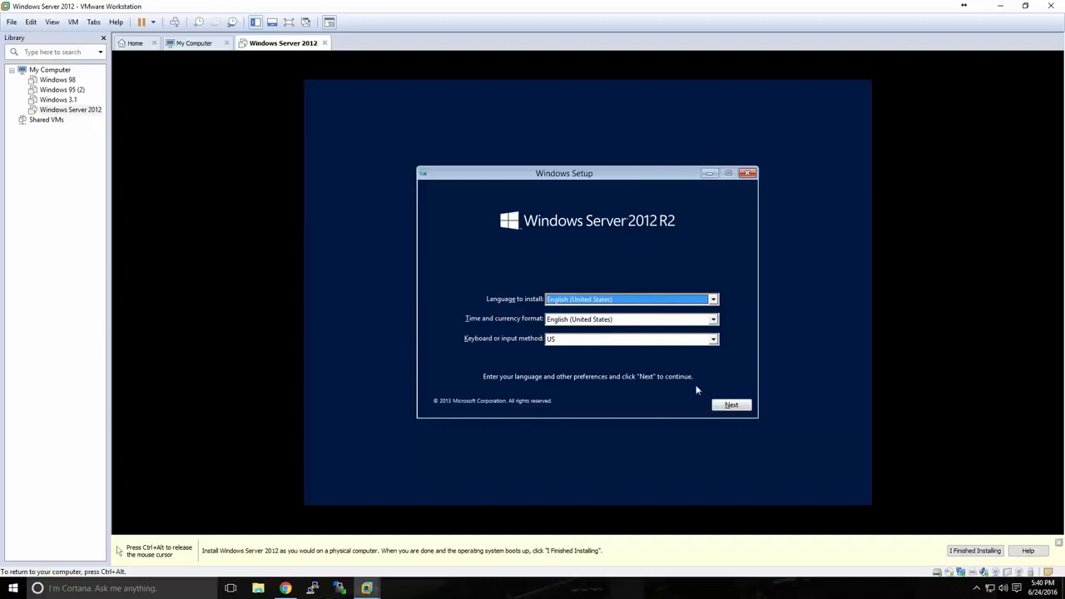
{"action": "left_click", "coordinate": [721, 408]}
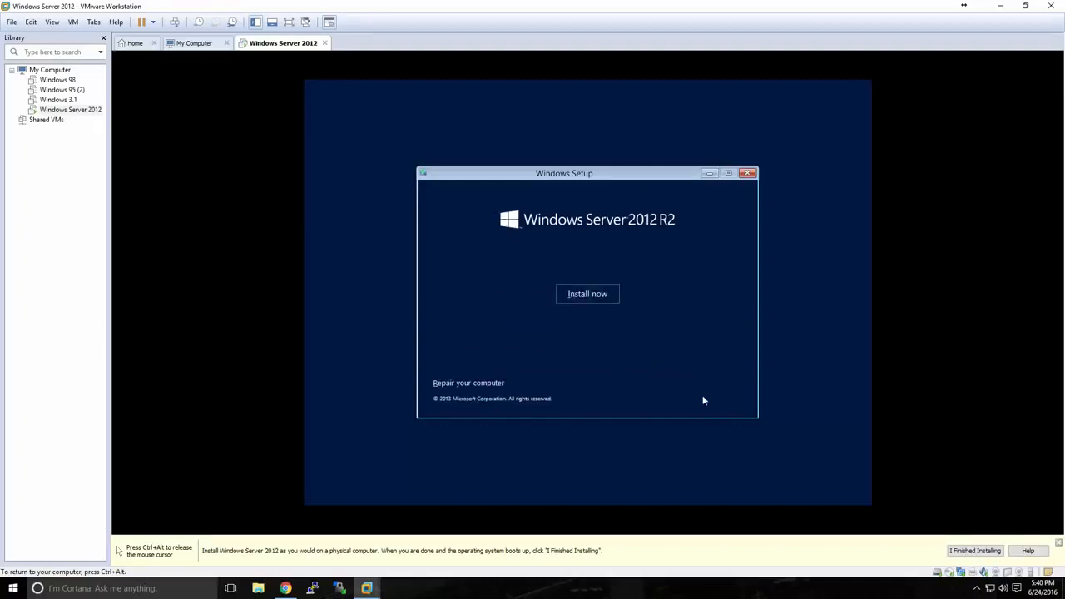
{"action": "left_click", "coordinate": [588, 298]}
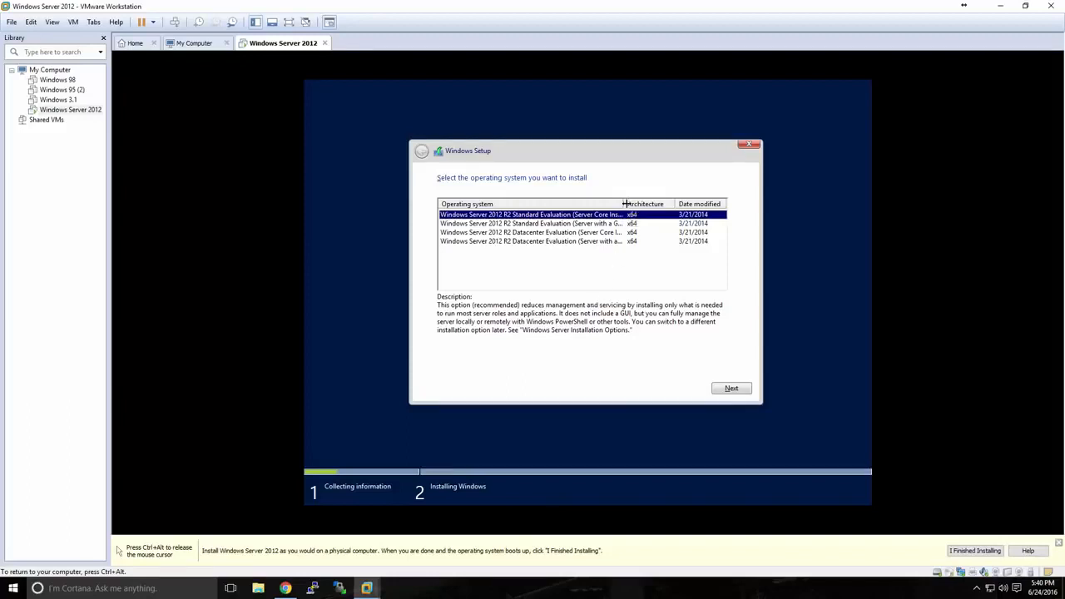
Choose Windows Server 2012 R2 Standard Evaluation (Server with a GUI) as the operating system to install
{"action": "left_click_drag", "start_coordinate": [622, 204], "coordinate": [645, 204]}
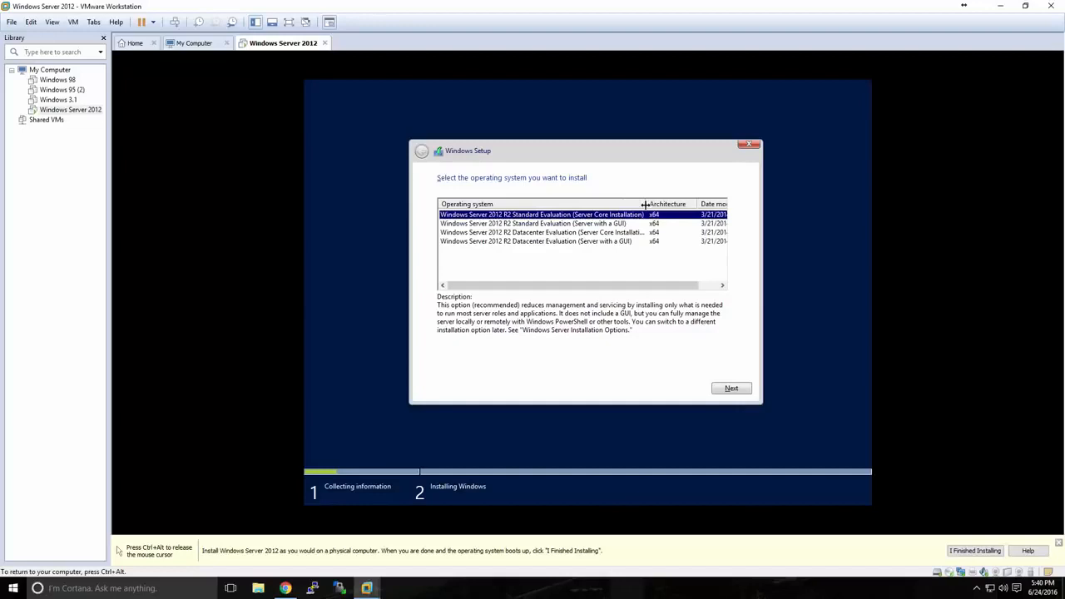
{"action": "left_click", "coordinate": [600, 225]}
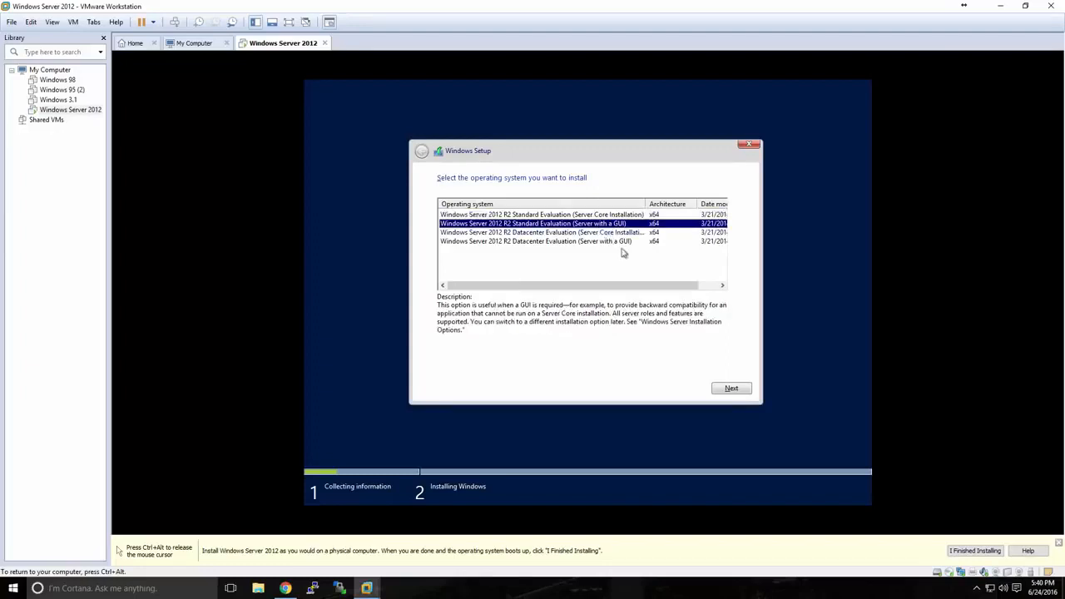
{"action": "left_click", "coordinate": [730, 389]}
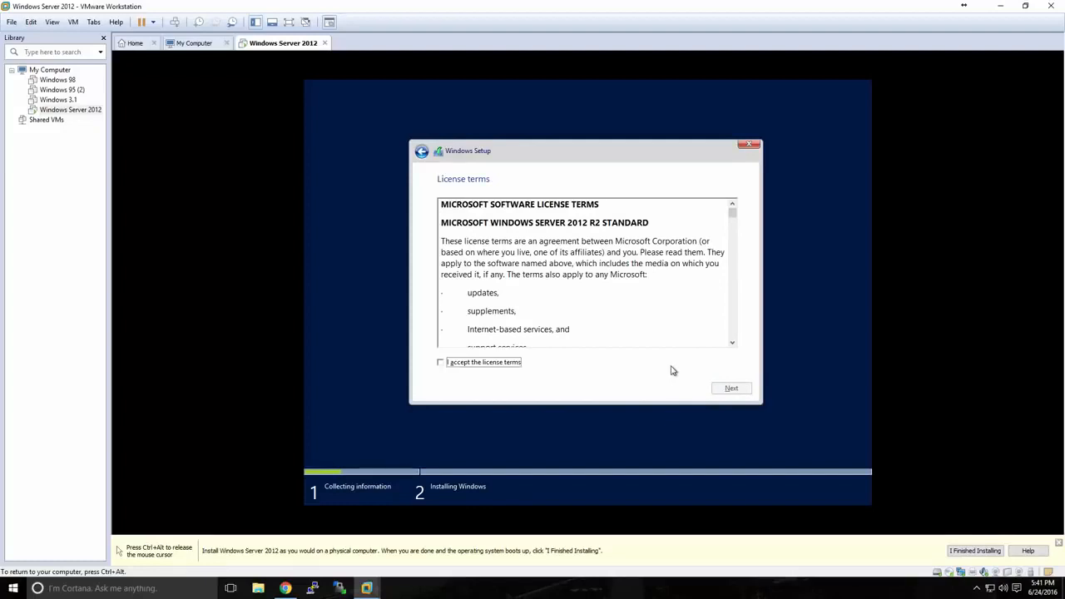
Accept the license terms and run a custom, Windows-only installation on Drive 0 Unallocated Space
{"action": "left_click", "coordinate": [511, 364]}
{"action": "left_click", "coordinate": [717, 390]}
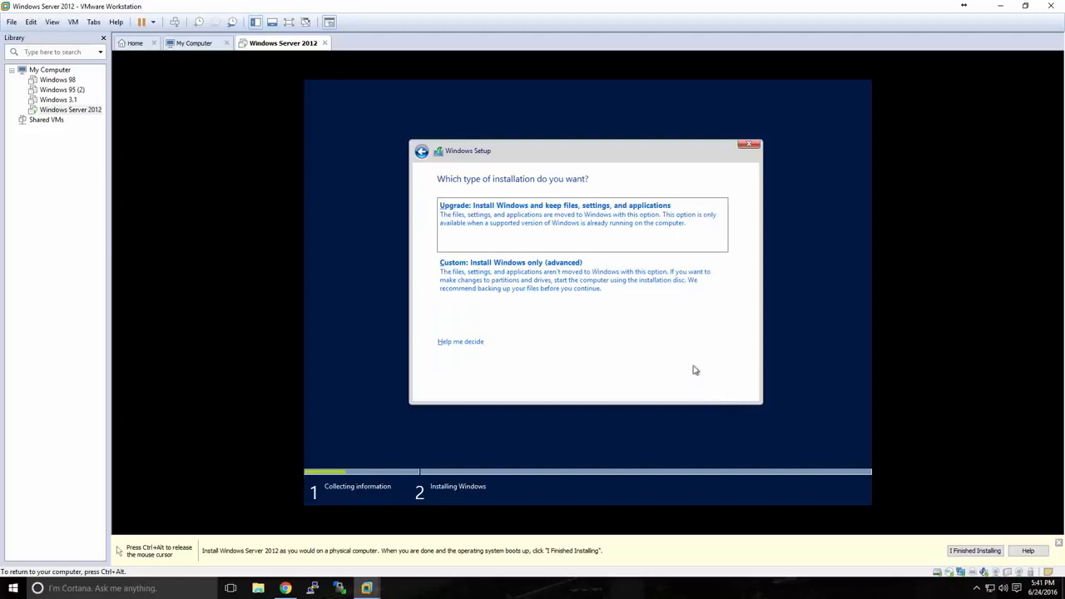
{"action": "left_click", "coordinate": [538, 277]}
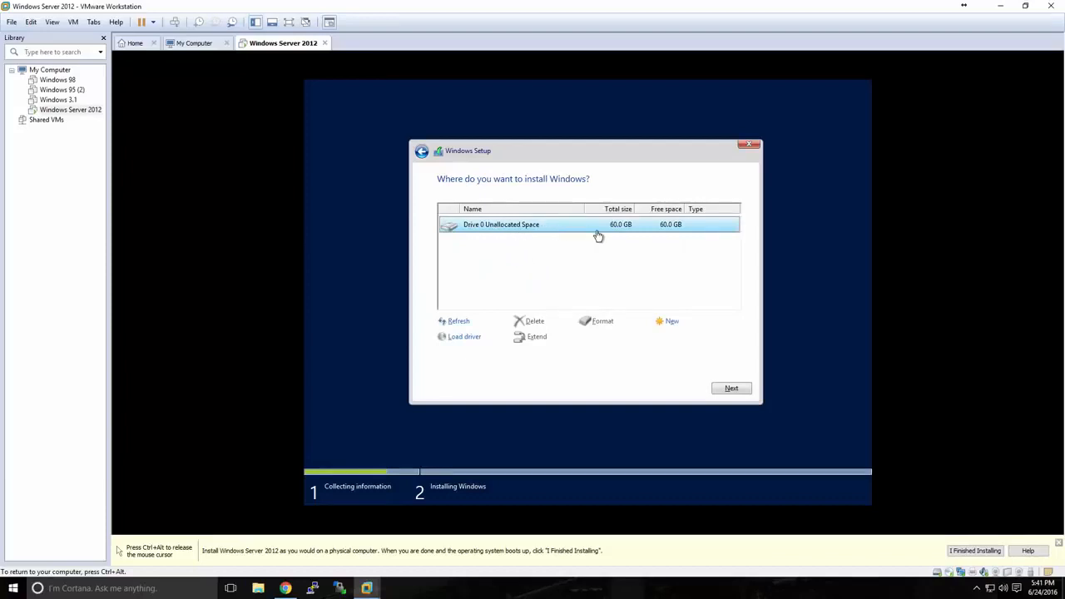
{"action": "left_click", "coordinate": [729, 389]}
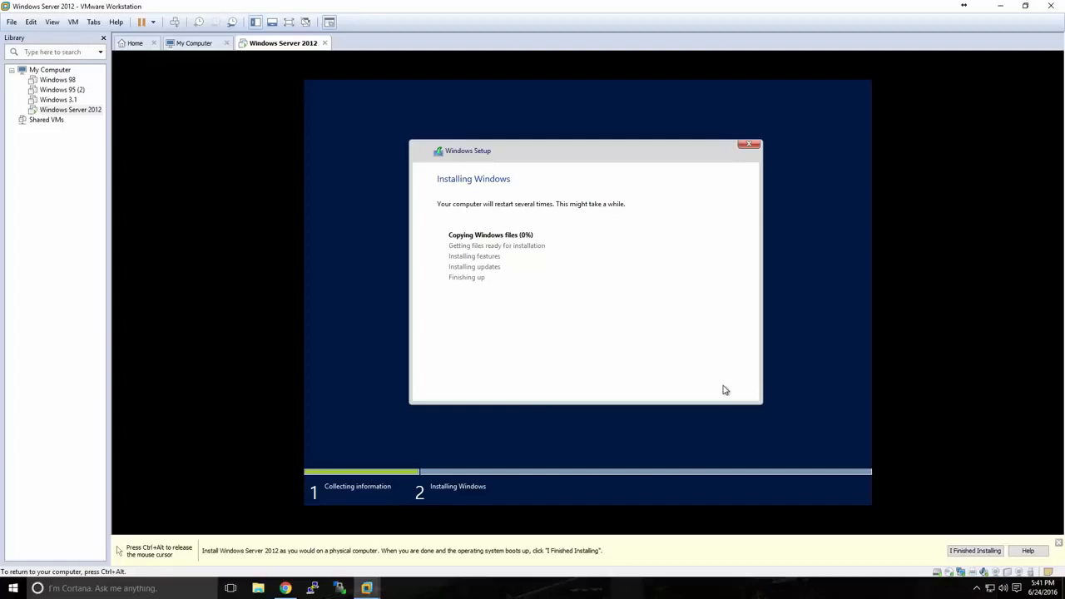
{"action": "key", "text": "ctrl+alt"}
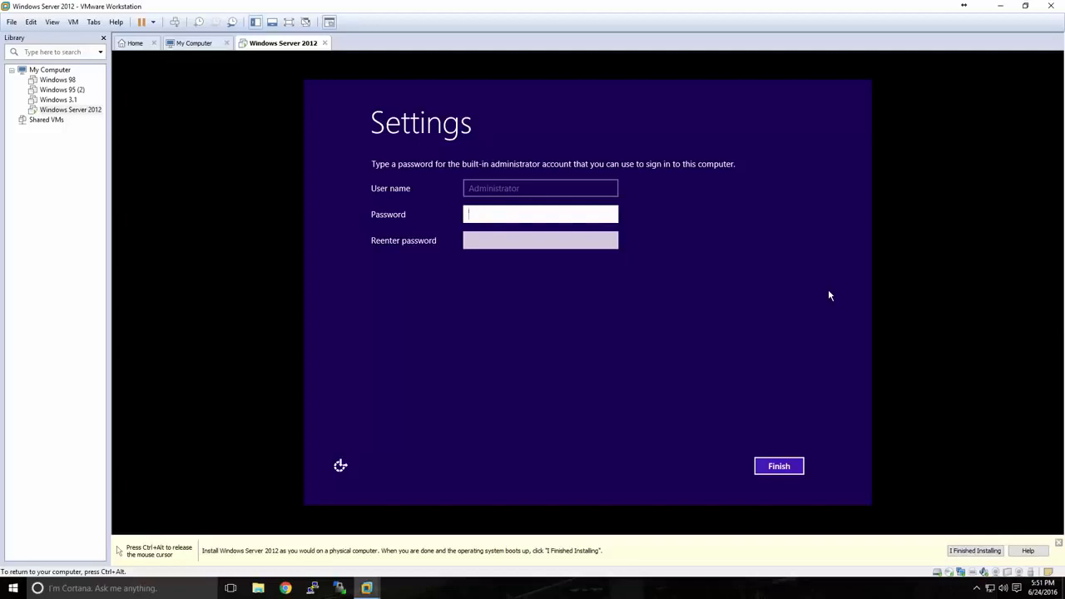
Enter and confirm a password for the built-in Administrator account, and finish the Windows setup
{"action": "key", "text": "Tab"}
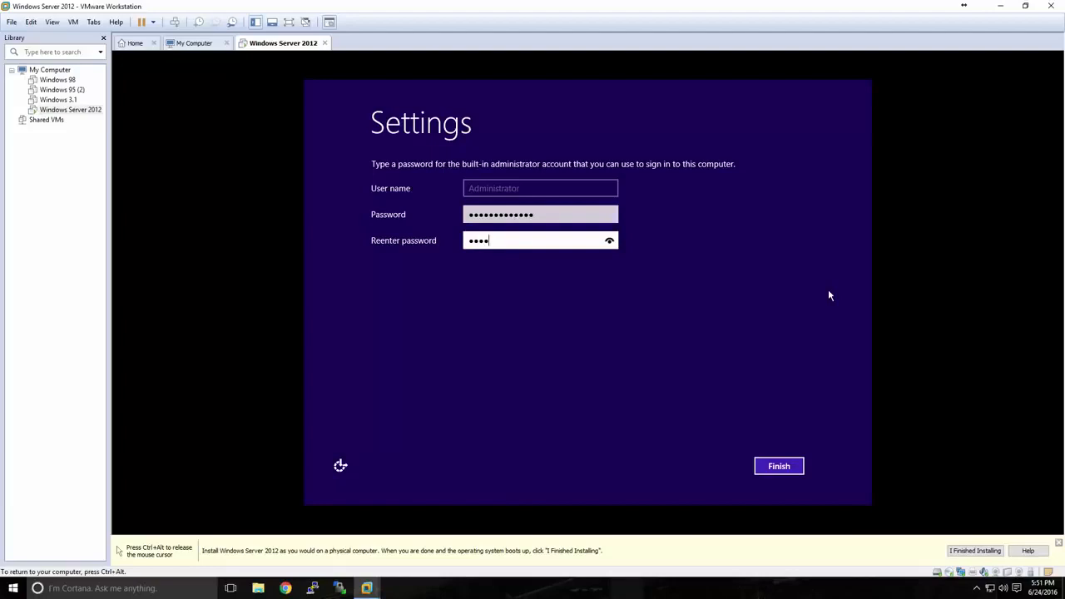
{"action": "left_click", "coordinate": [781, 465]}
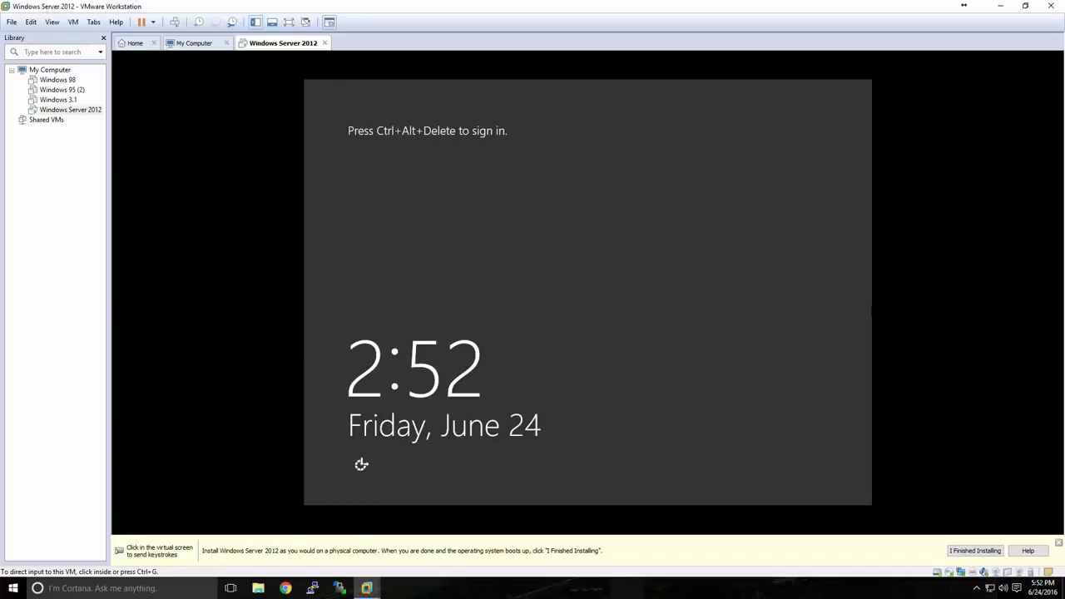
Unlock the virtual machine's sign-in screen and sign in by entering the Administrator password
{"action": "left_click", "coordinate": [862, 288]}
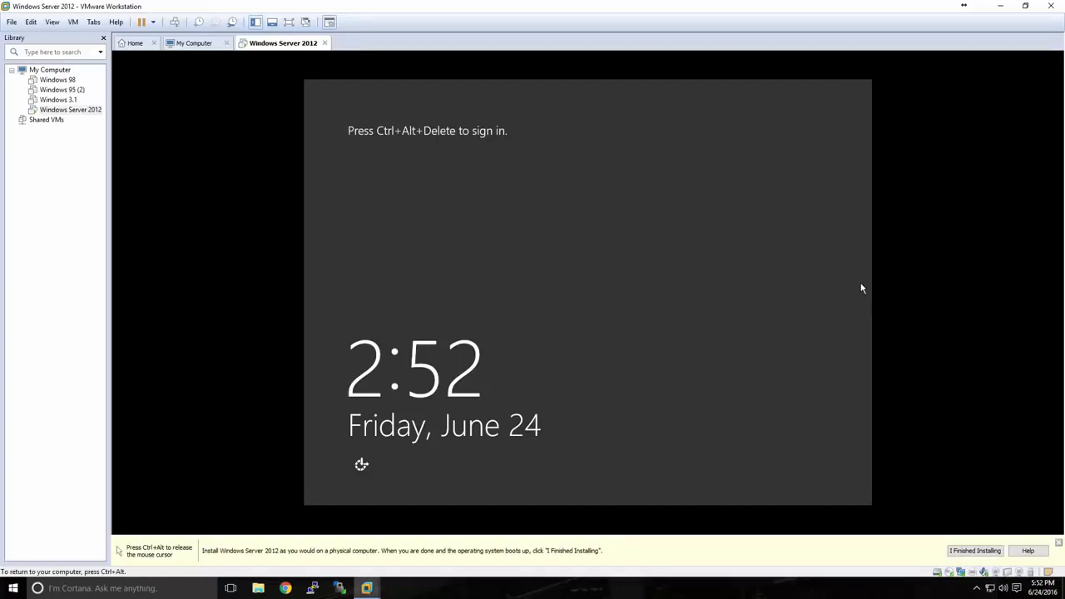
{"action": "key", "text": "ctrl+alt+Insert"}
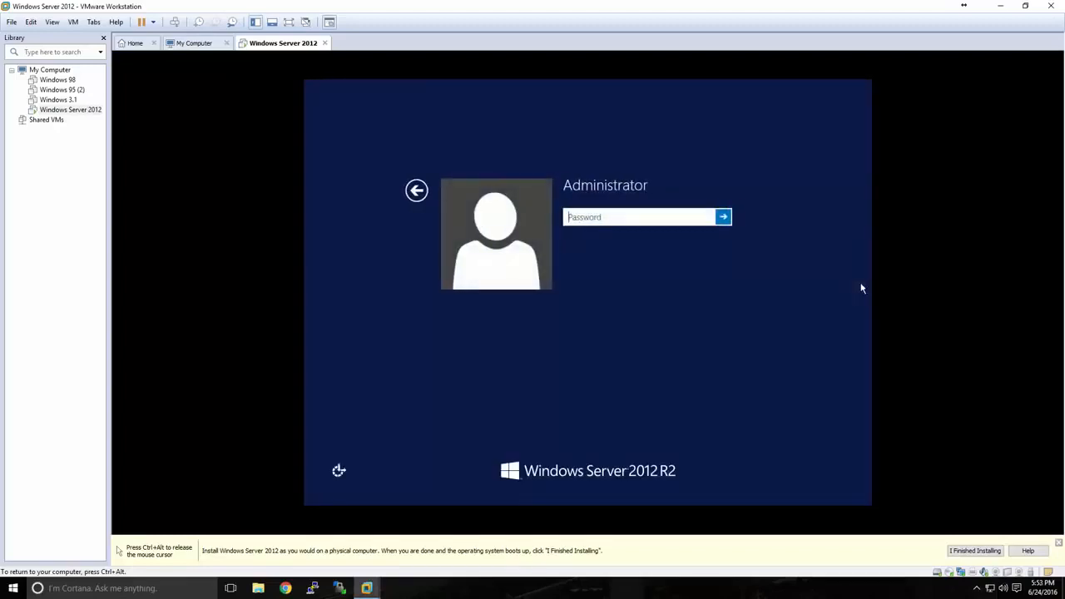
{"action": "type", "text": "•••••••••••••"}
{"action": "key", "text": "Return"}
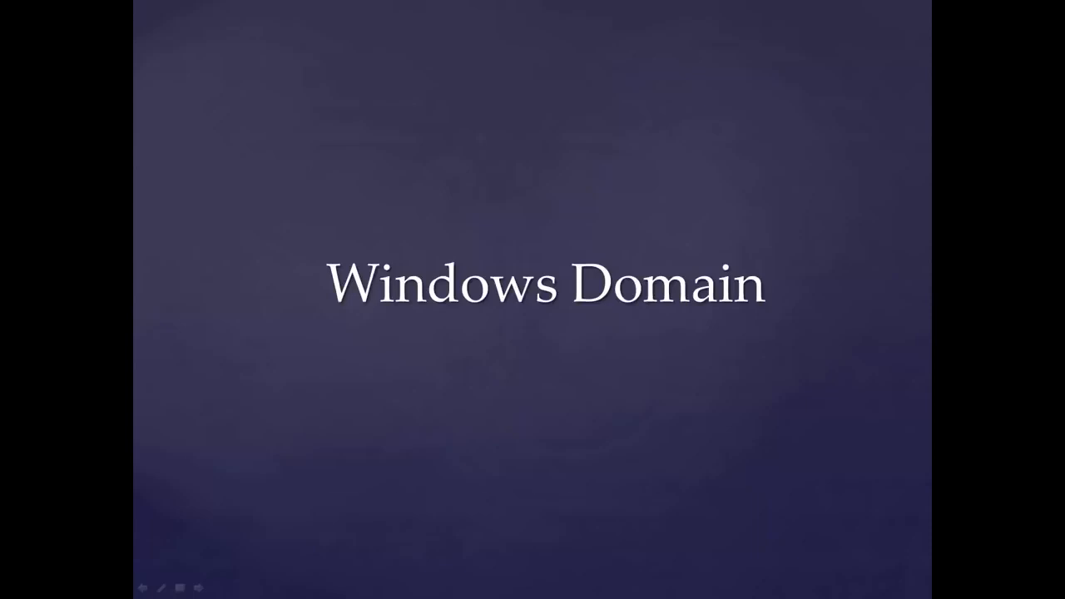
{"action": "key", "text": "Right"}
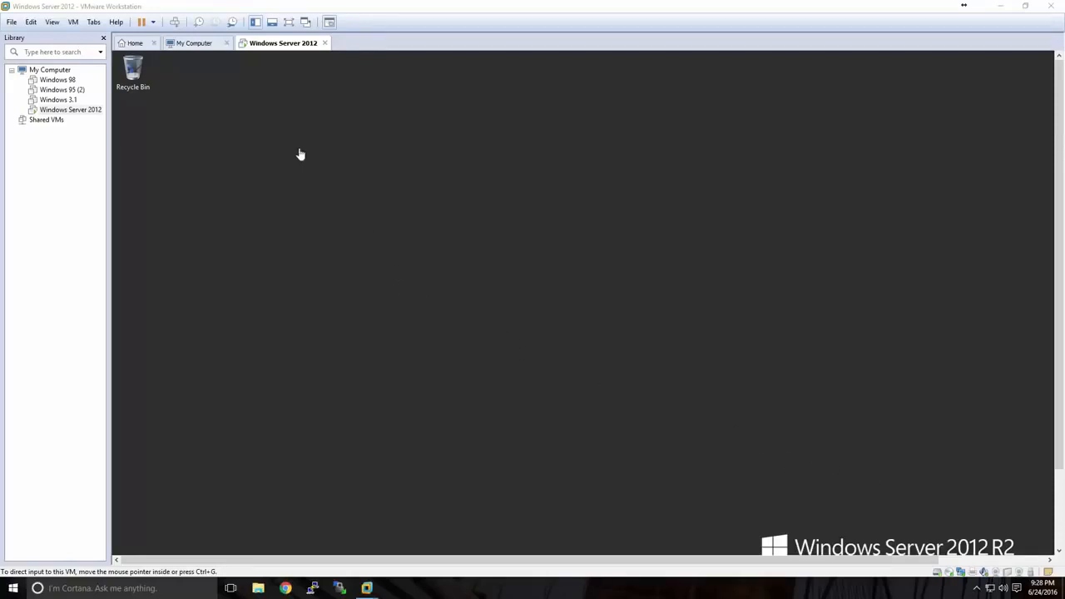
Switch the virtual machine to full screen mode, return to the windowed view, and enter full screen mode again
{"action": "left_click", "coordinate": [289, 23]}
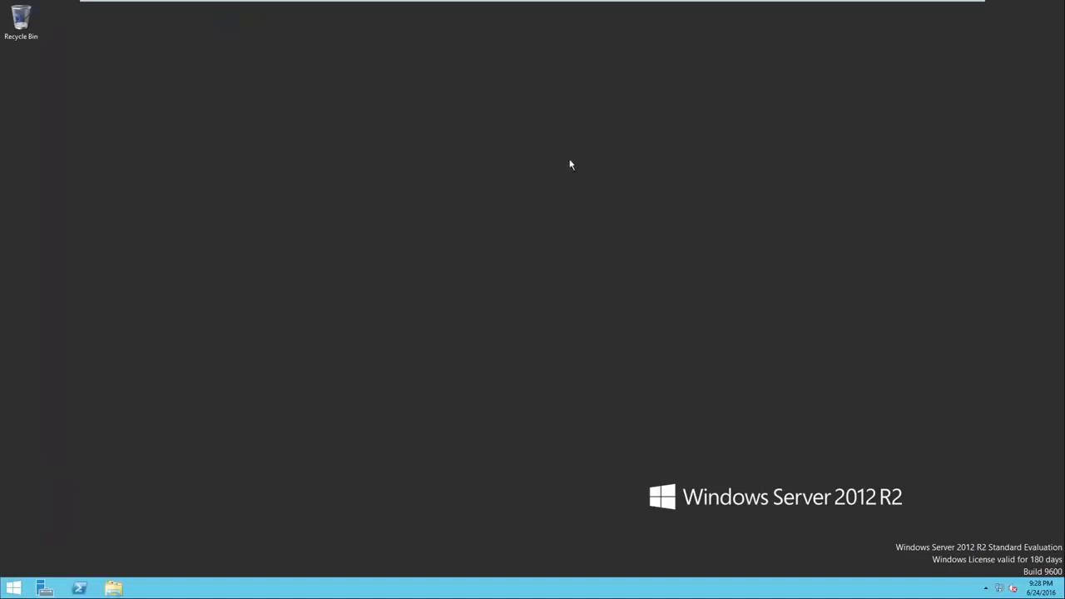
{"action": "mouse_move", "coordinate": [504, 7]}
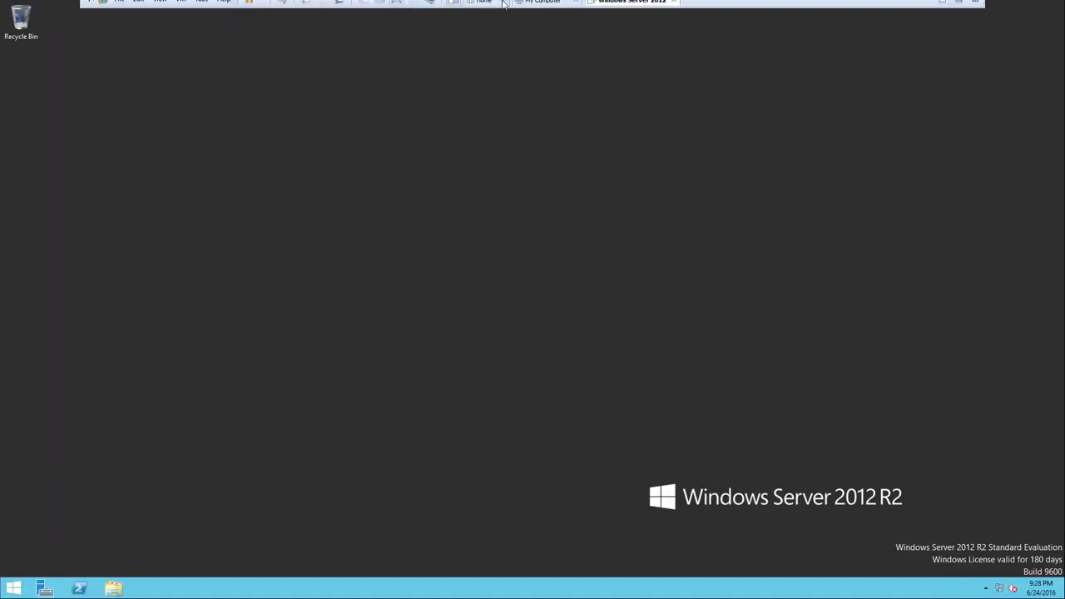
{"action": "left_click", "coordinate": [399, 8]}
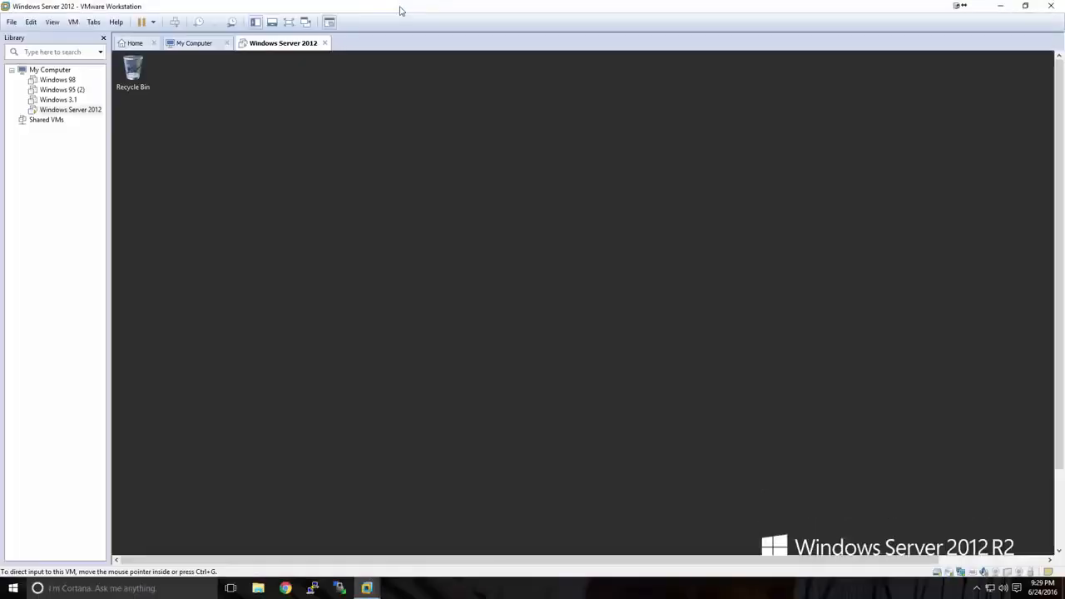
{"action": "left_click", "coordinate": [288, 23]}
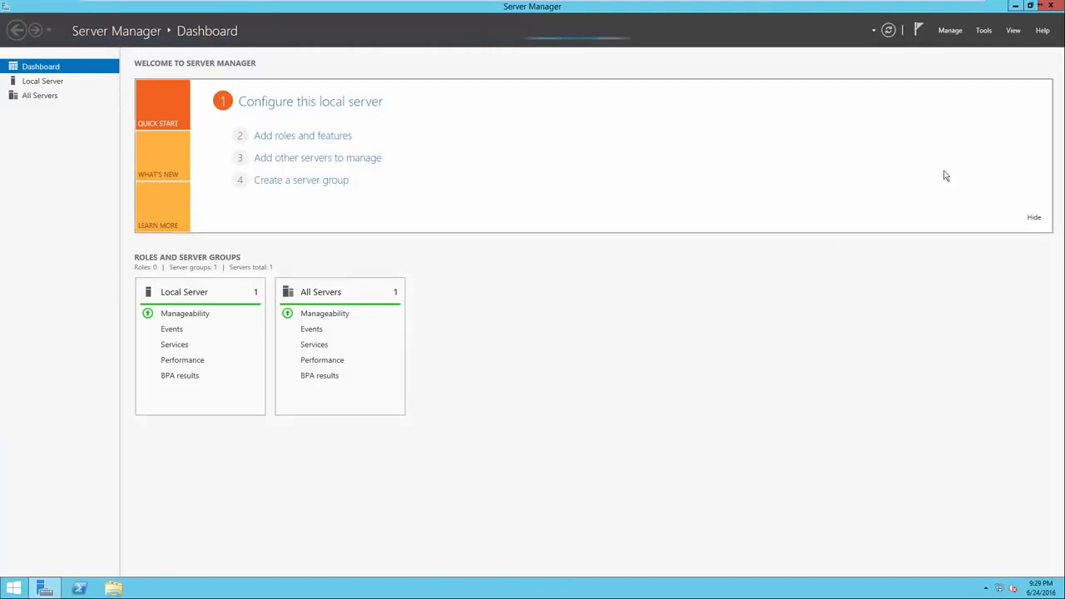
Close Server Manager and open the Windows Server Start screen
{"action": "left_click", "coordinate": [1050, 6]}
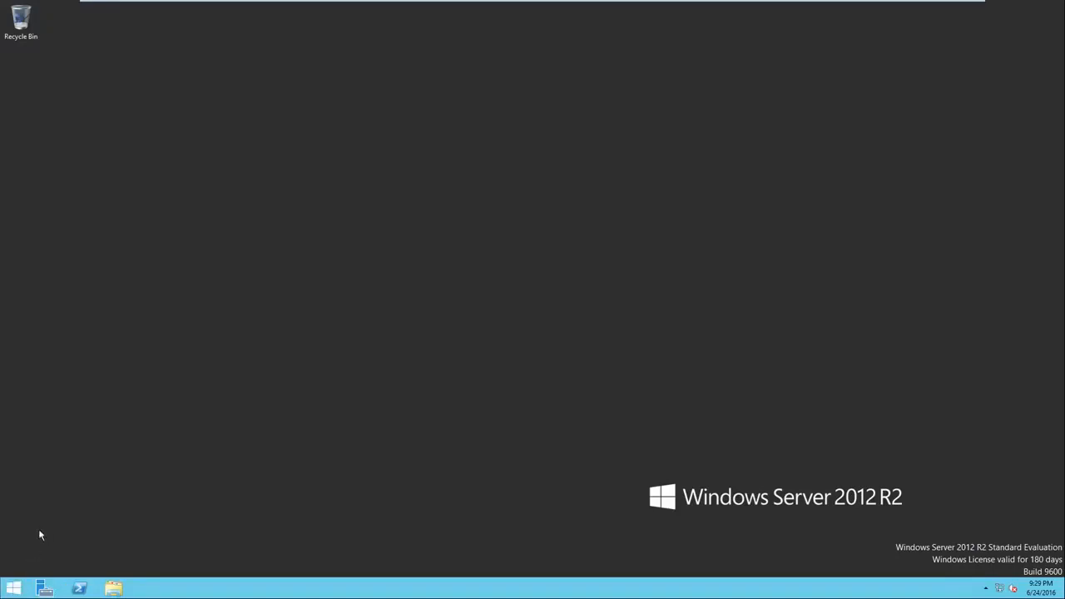
{"action": "left_click", "coordinate": [11, 591]}
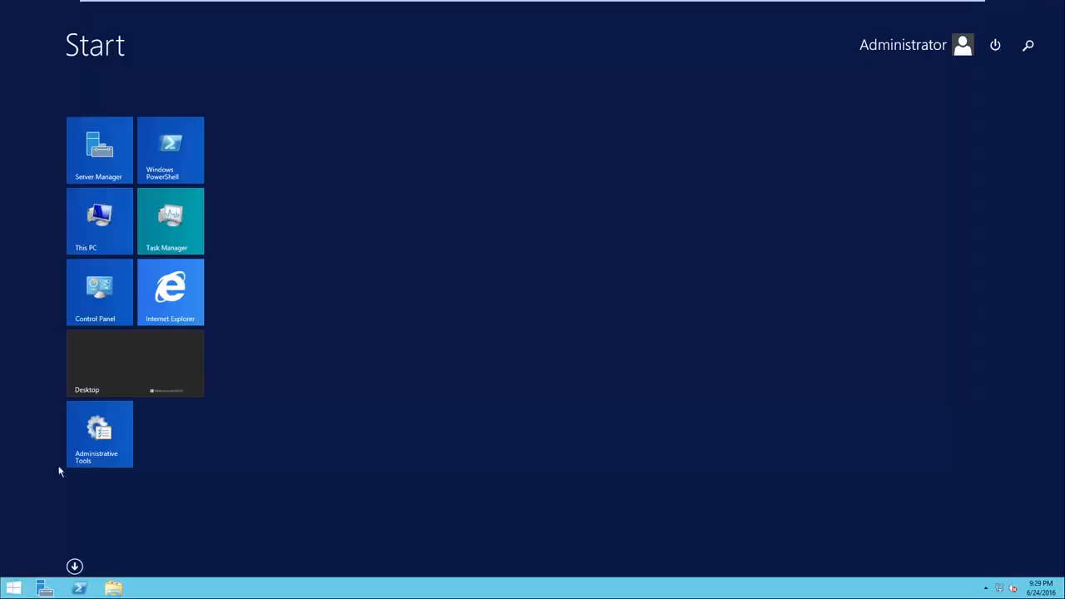
Reopen Server Manager and go to the configuration page of the local server
{"action": "left_click", "coordinate": [115, 174]}
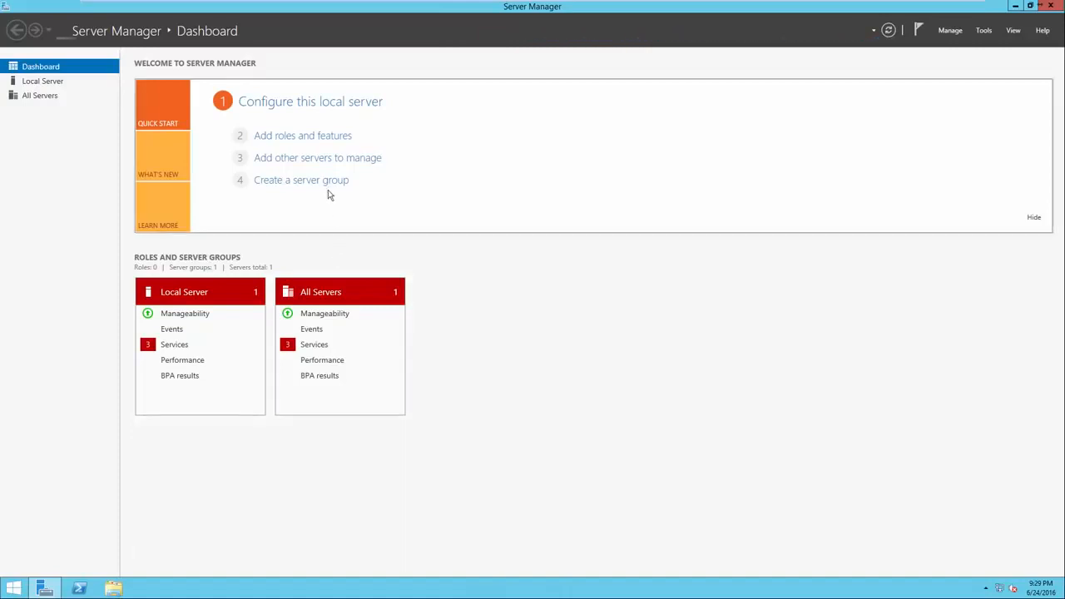
{"action": "left_click", "coordinate": [293, 107]}
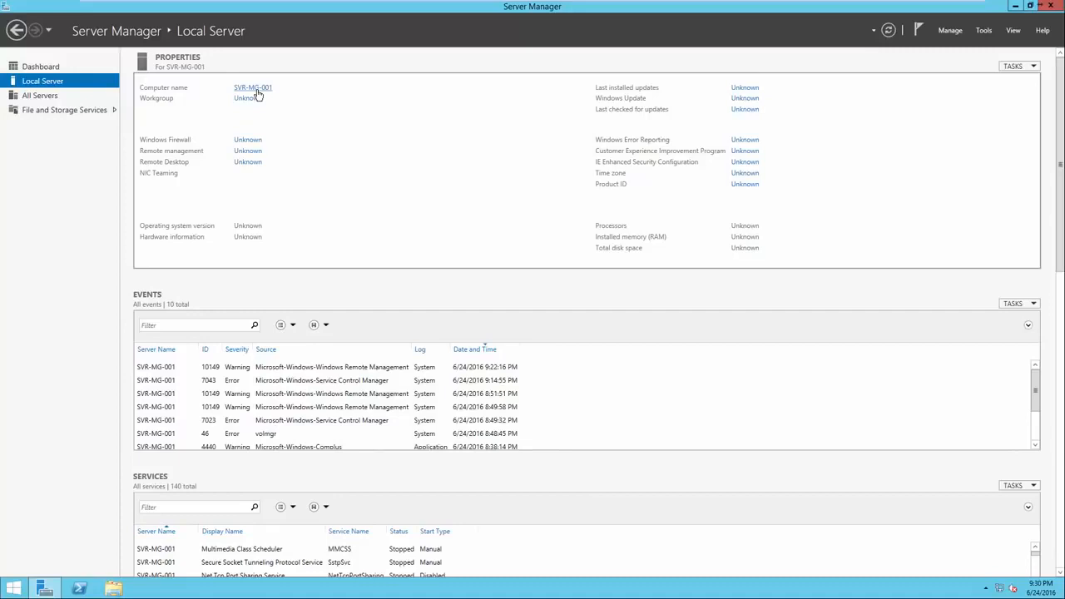
Review the server's computer name and workgroup change settings in System Properties and close the dialogs
{"action": "left_click", "coordinate": [253, 88]}
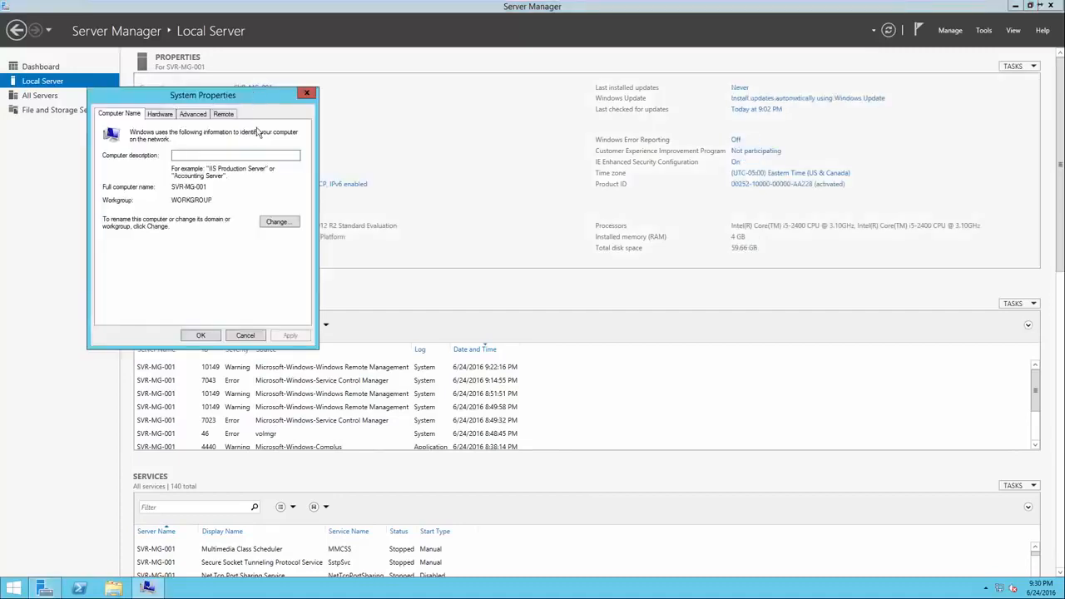
{"action": "left_click_drag", "start_coordinate": [249, 104], "coordinate": [541, 105]}
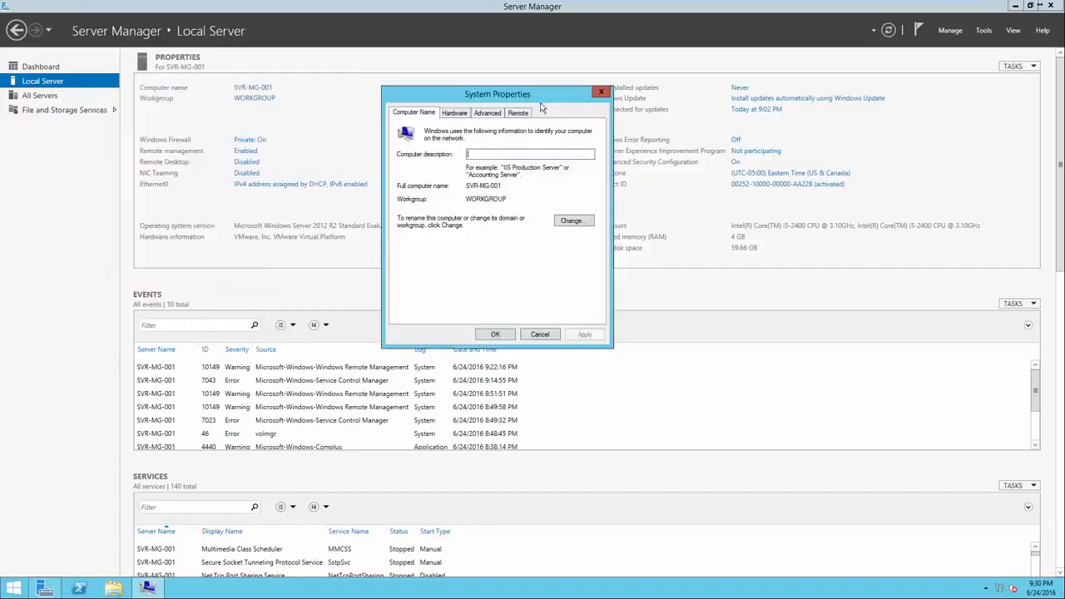
{"action": "left_click", "coordinate": [573, 222]}
{"action": "left_click", "coordinate": [442, 178]}
{"action": "left_click_drag", "start_coordinate": [442, 179], "coordinate": [391, 176]}
{"action": "left_click", "coordinate": [443, 177]}
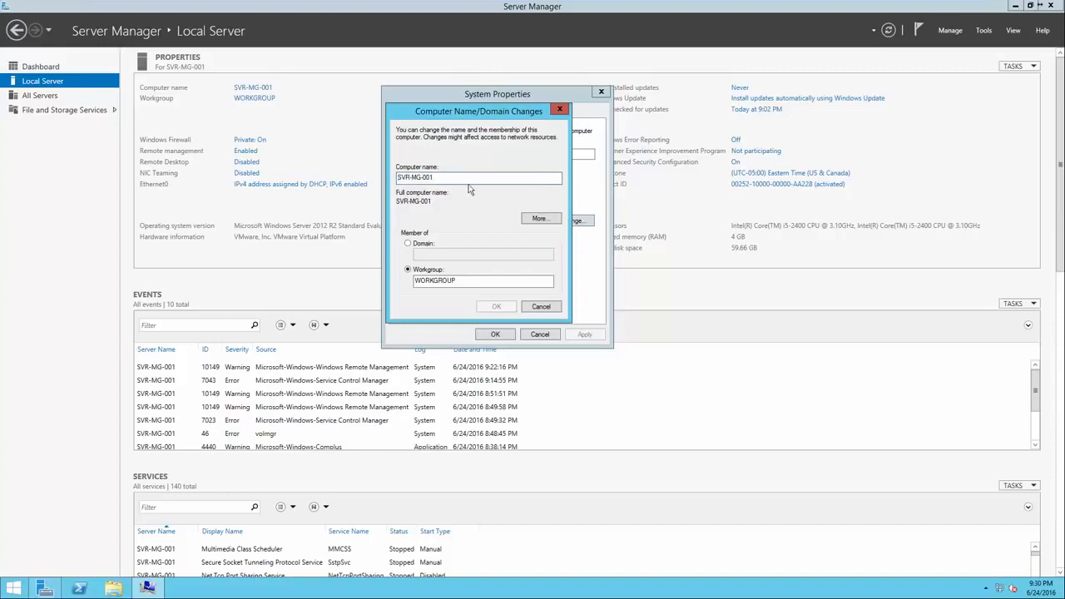
{"action": "left_click", "coordinate": [553, 306]}
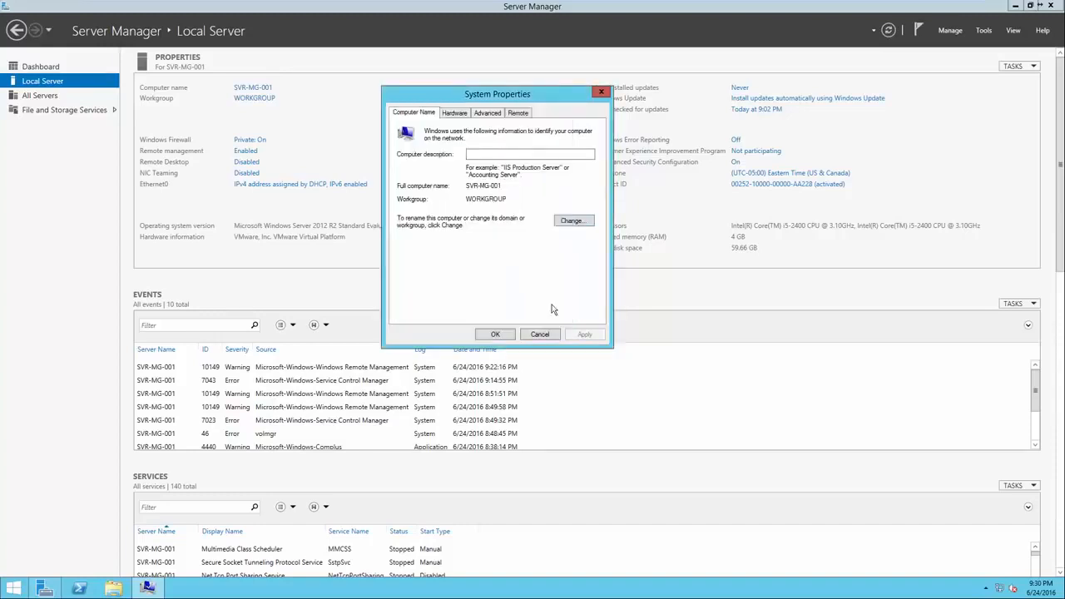
{"action": "left_click", "coordinate": [495, 334]}
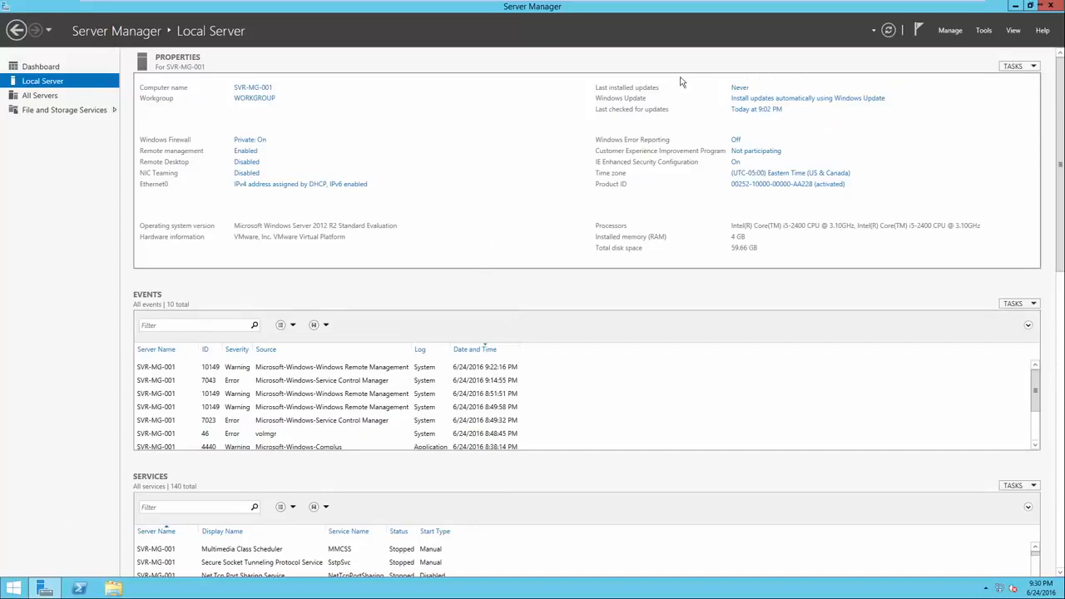
Check the local server's Windows Update status and close its window
{"action": "left_click", "coordinate": [743, 100]}
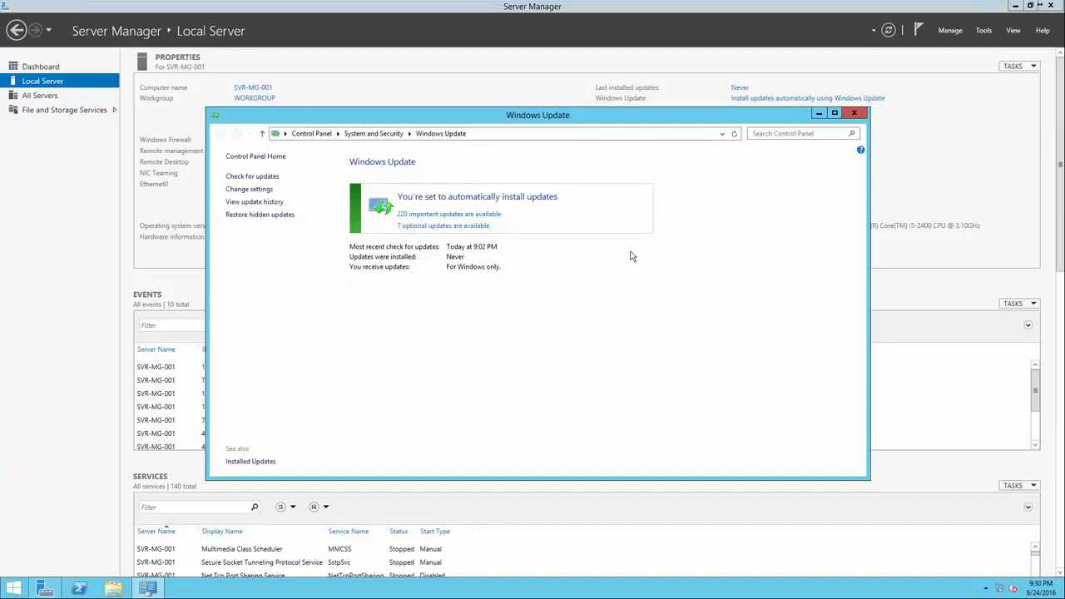
{"action": "left_click", "coordinate": [854, 114]}
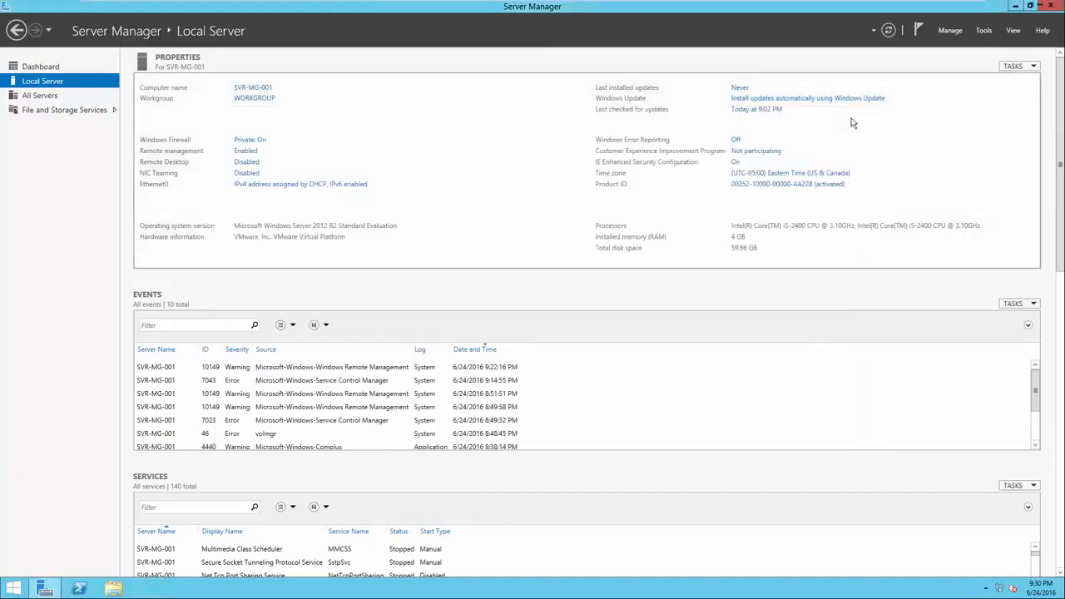
Review the server's time zone, Internet time synchronization settings and date and time, and close the Date and Time dialog
{"action": "left_click", "coordinate": [783, 174]}
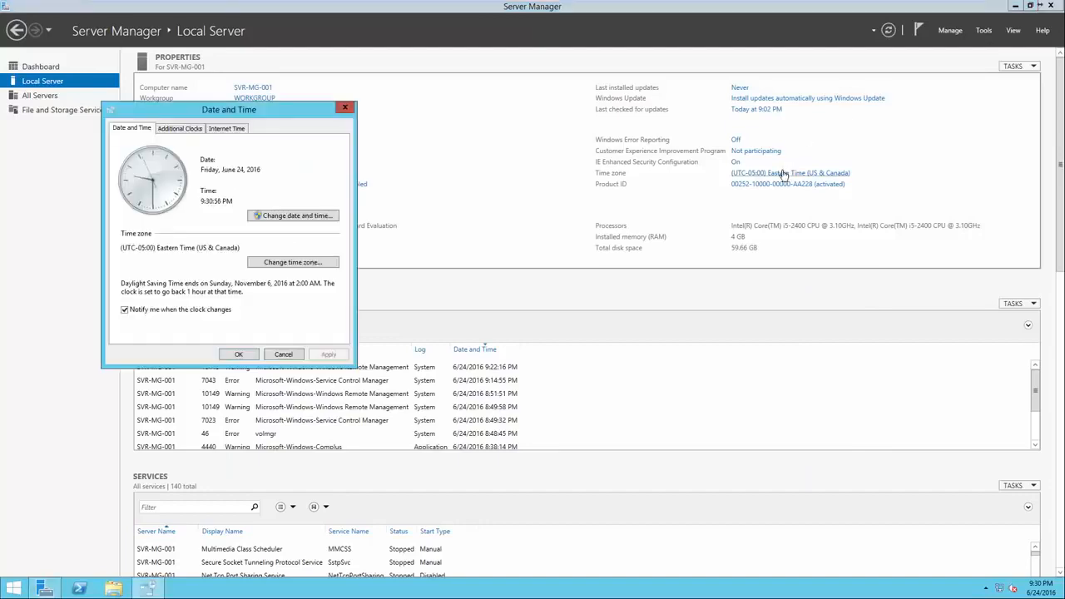
{"action": "left_click_drag", "start_coordinate": [271, 109], "coordinate": [559, 109]}
{"action": "left_click", "coordinate": [529, 131]}
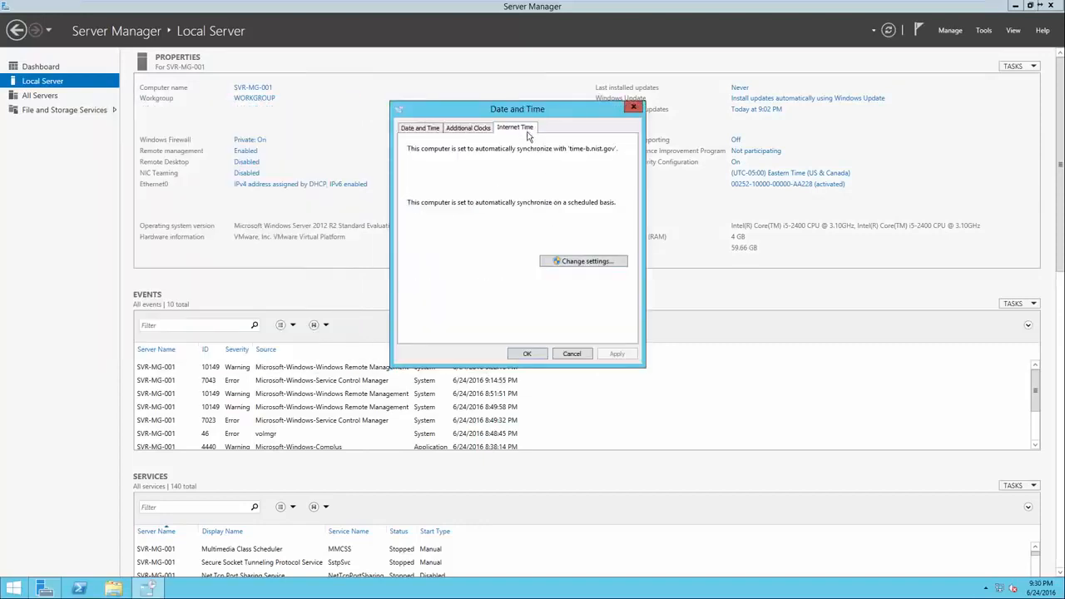
{"action": "left_click", "coordinate": [582, 262]}
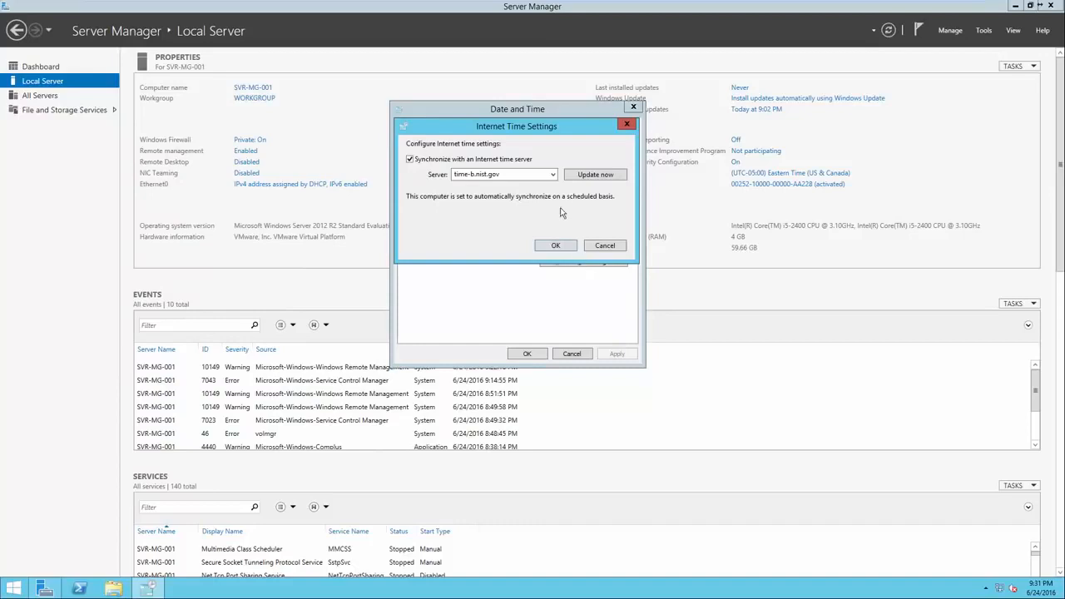
{"action": "left_click", "coordinate": [553, 175]}
{"action": "left_click", "coordinate": [542, 220]}
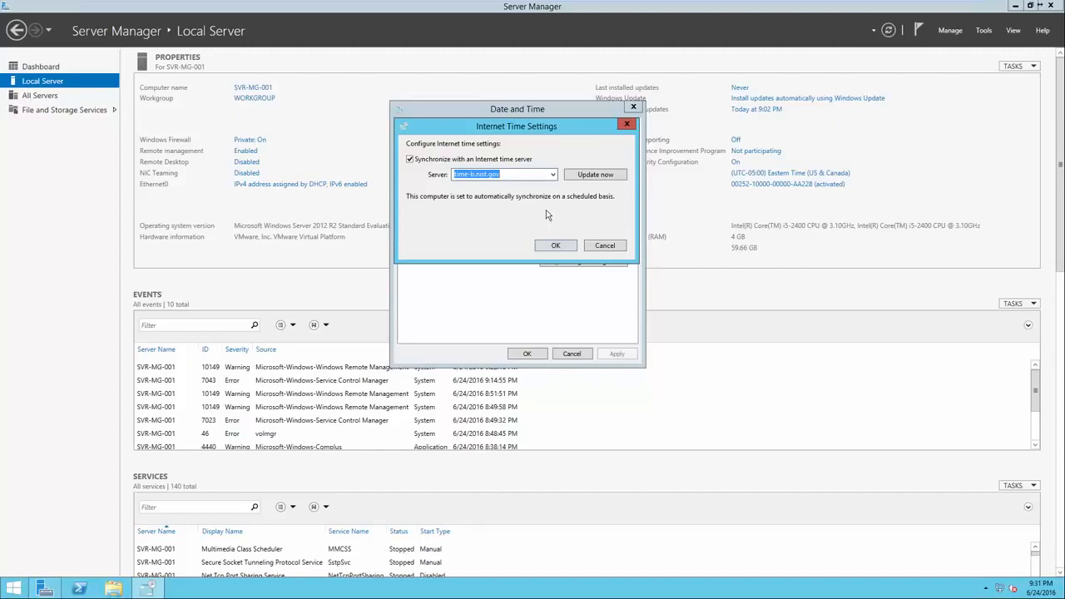
{"action": "left_click", "coordinate": [590, 244]}
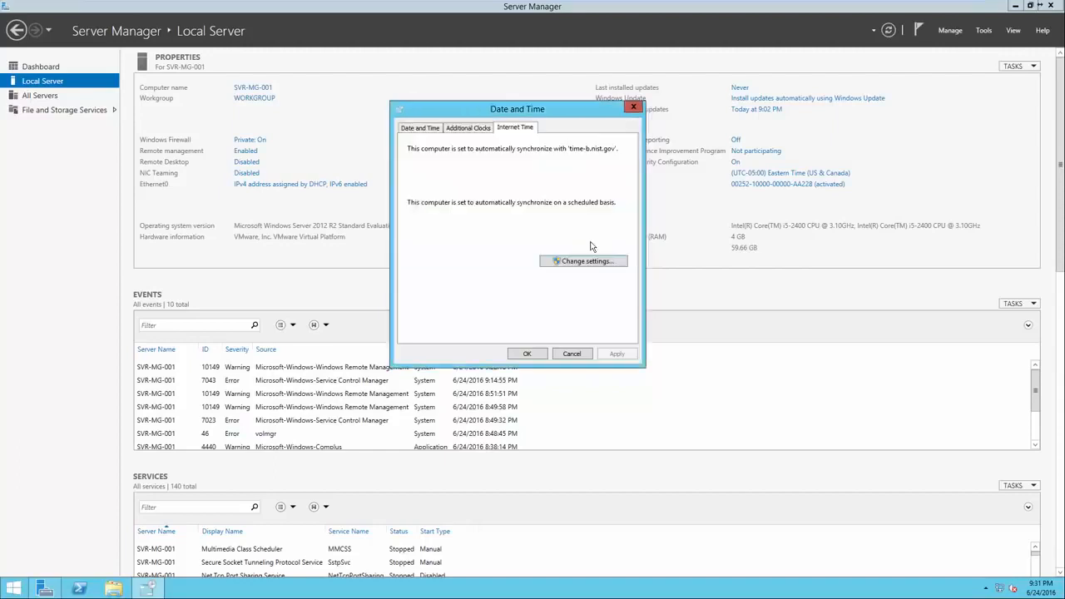
{"action": "left_click", "coordinate": [423, 130]}
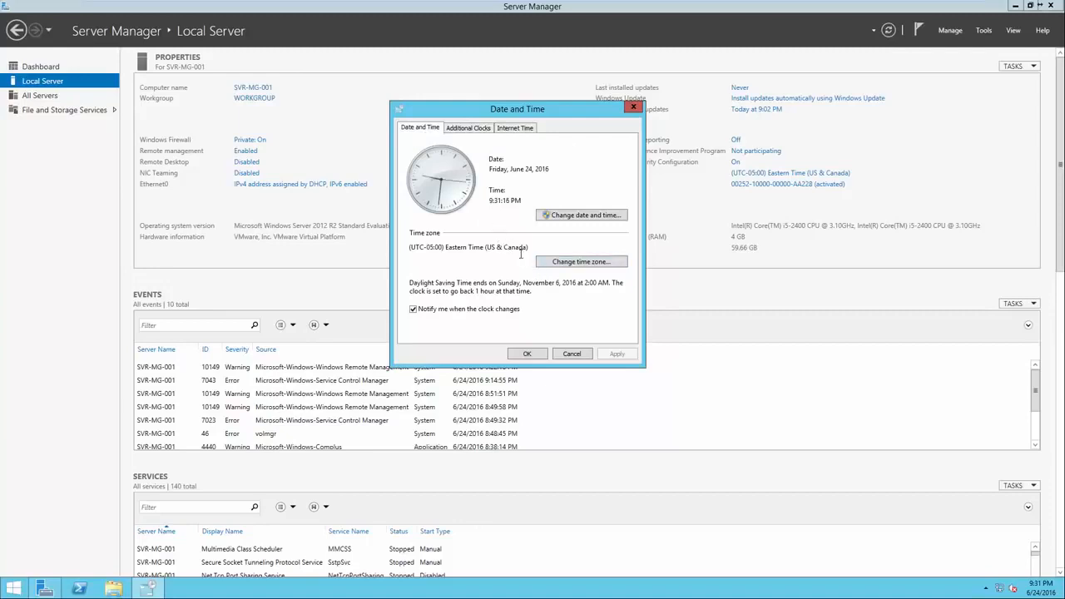
{"action": "left_click", "coordinate": [528, 354]}
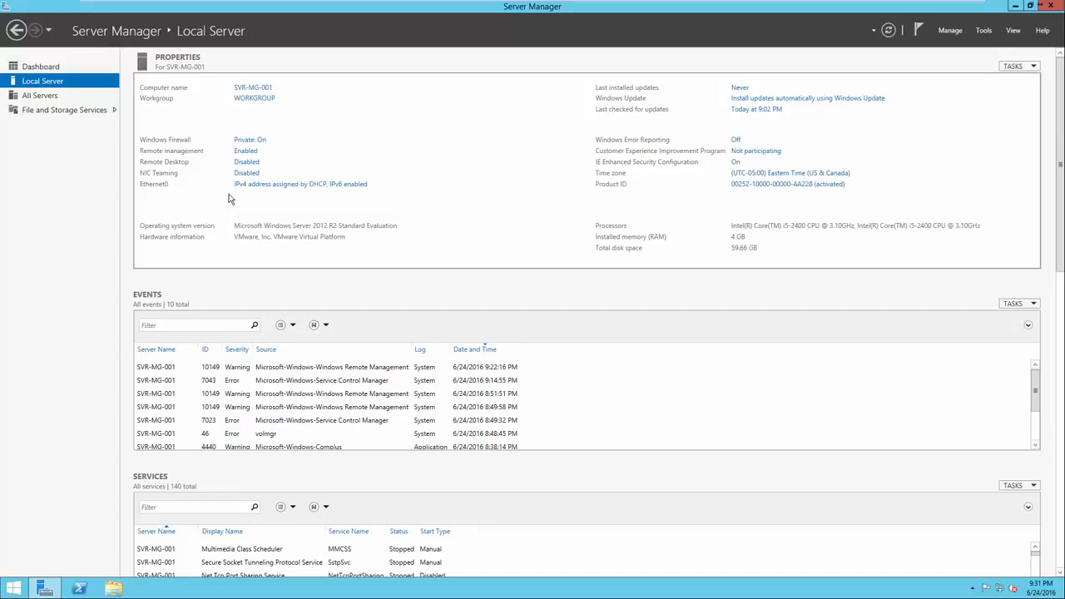
Examine the Ethernet0 connection details for the IPv4 address, default gateway and DNS server
{"action": "left_click", "coordinate": [276, 185]}
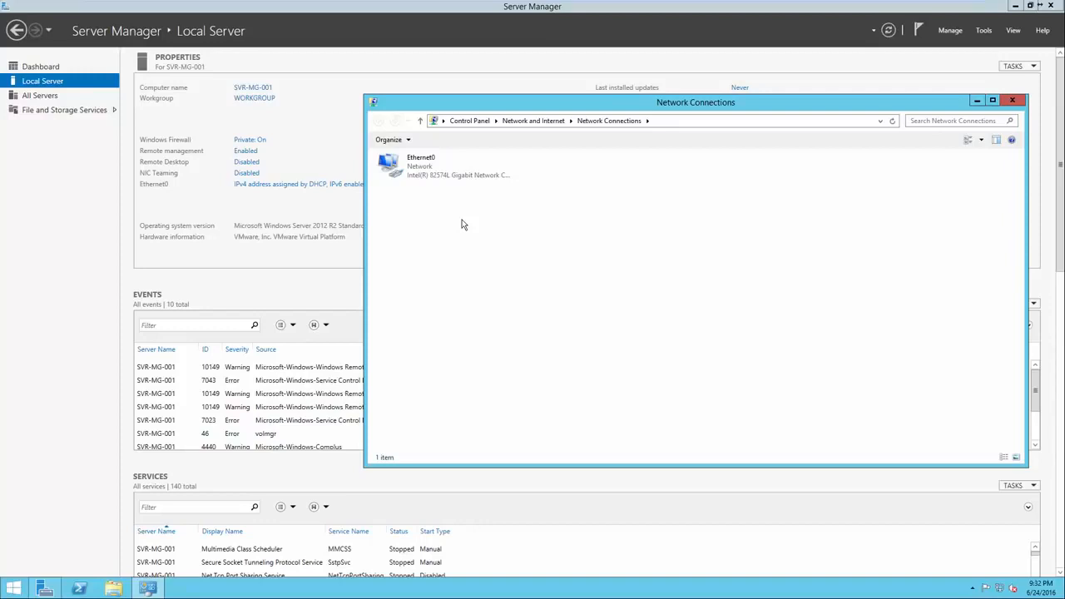
{"action": "right_click", "coordinate": [447, 175]}
{"action": "left_click", "coordinate": [437, 173]}
{"action": "right_click", "coordinate": [435, 172]}
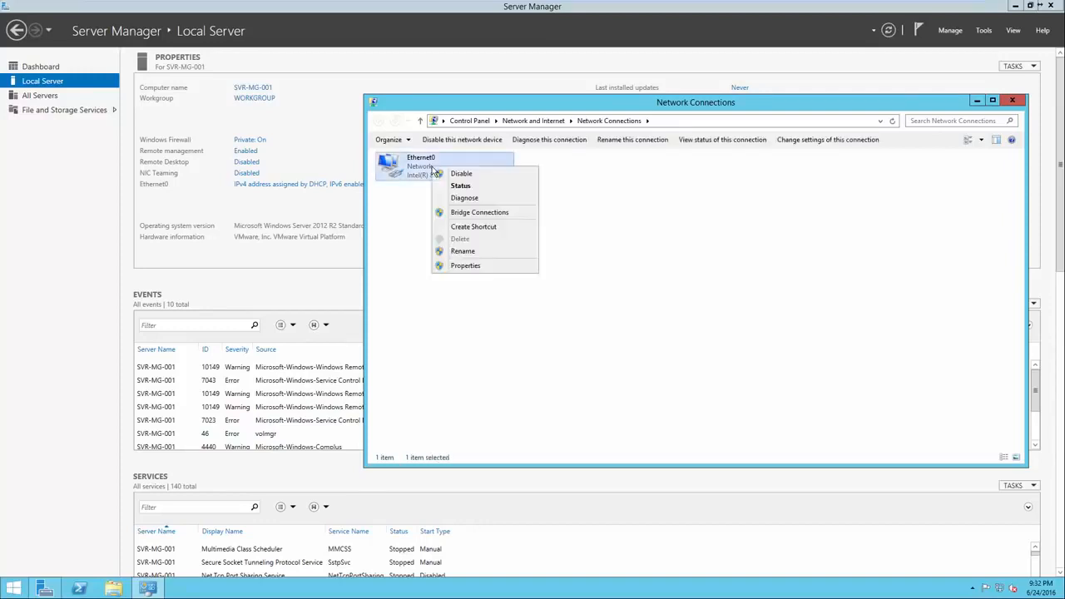
{"action": "left_click", "coordinate": [449, 186]}
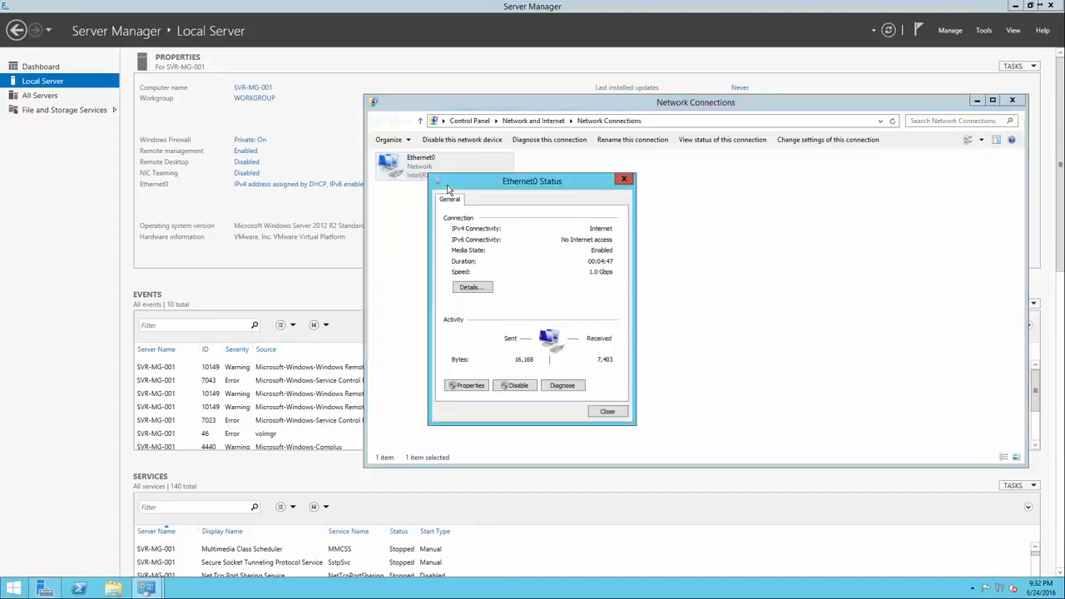
{"action": "left_click", "coordinate": [475, 287]}
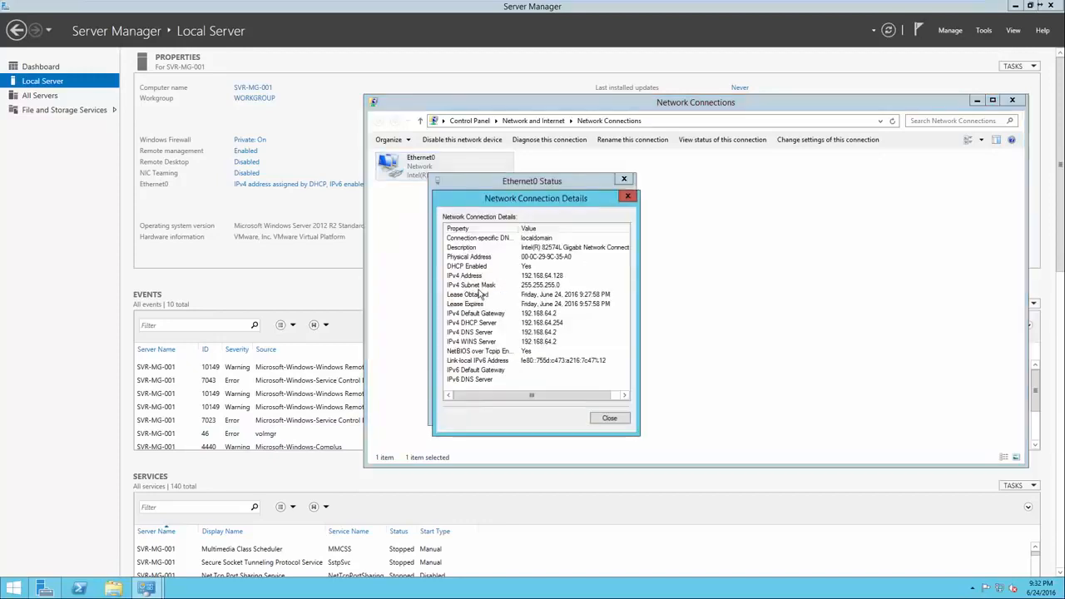
{"action": "left_click", "coordinate": [539, 315]}
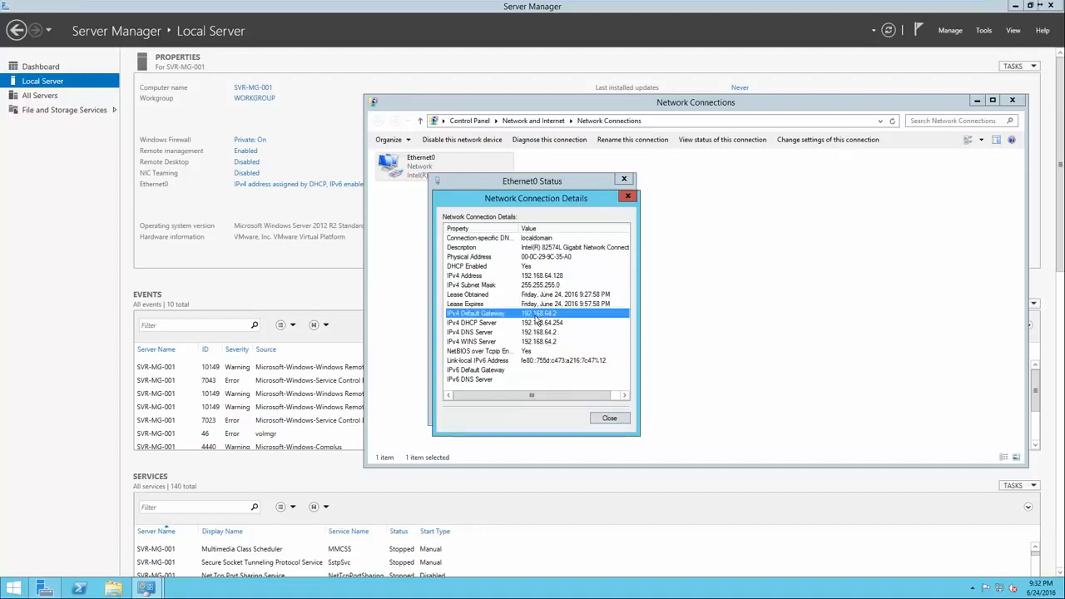
{"action": "left_click", "coordinate": [537, 277]}
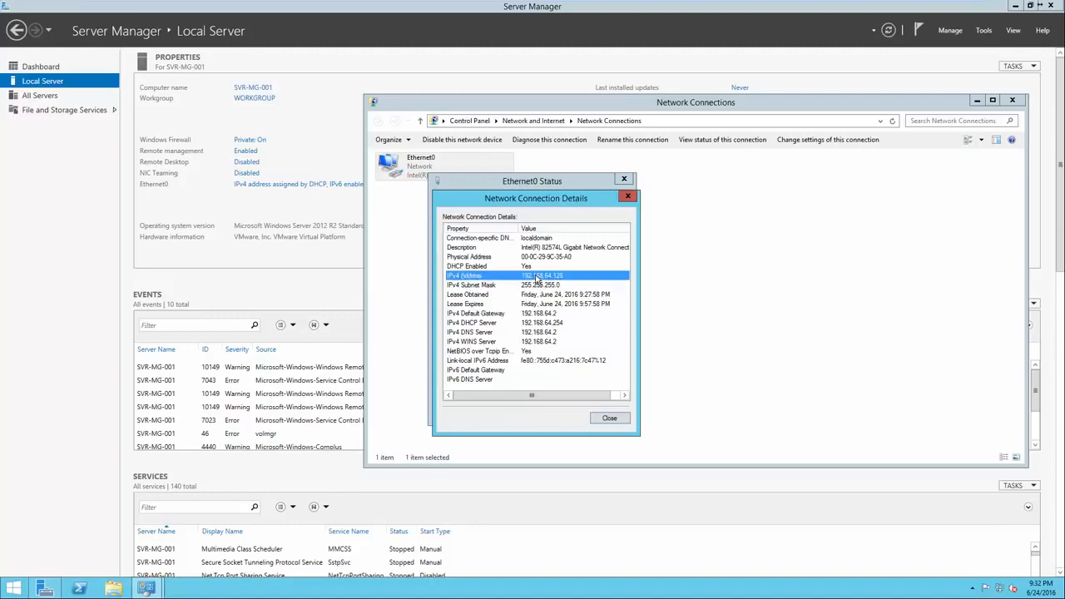
{"action": "left_click", "coordinate": [537, 314]}
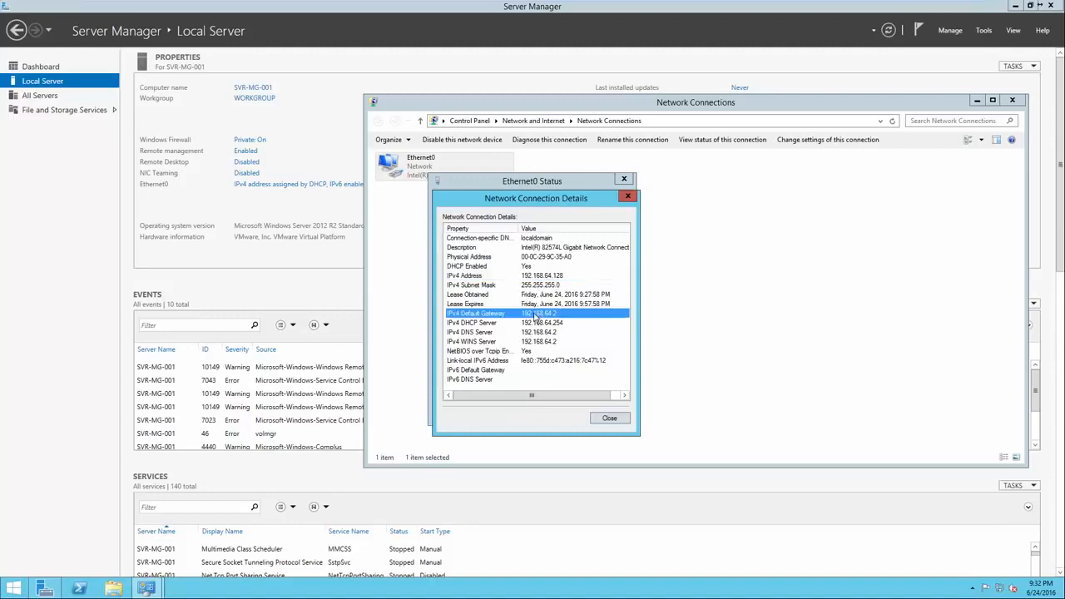
{"action": "left_click", "coordinate": [537, 333]}
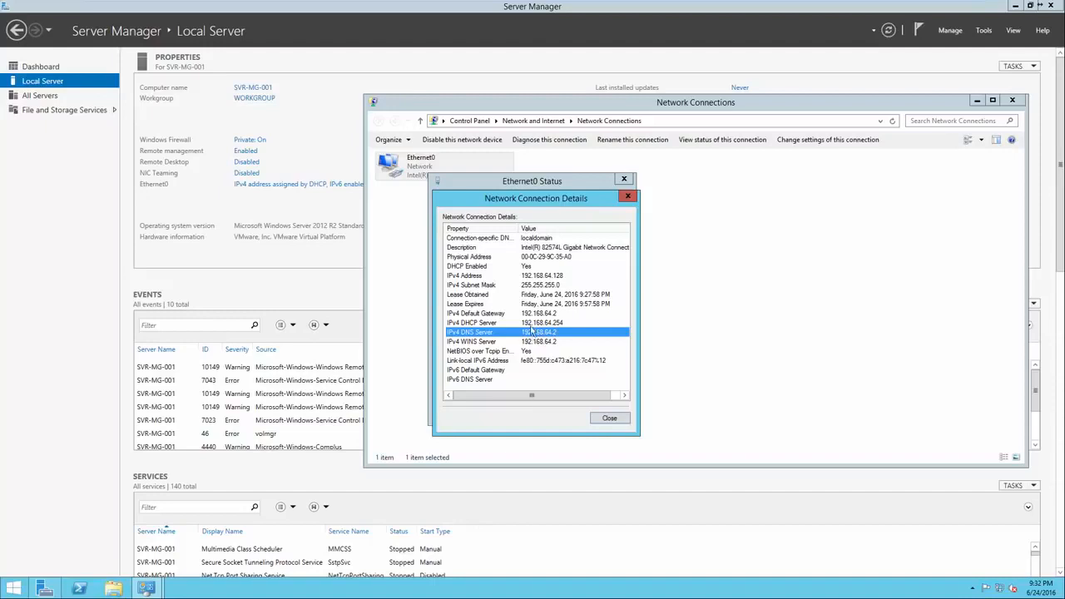
{"action": "left_click", "coordinate": [606, 417]}
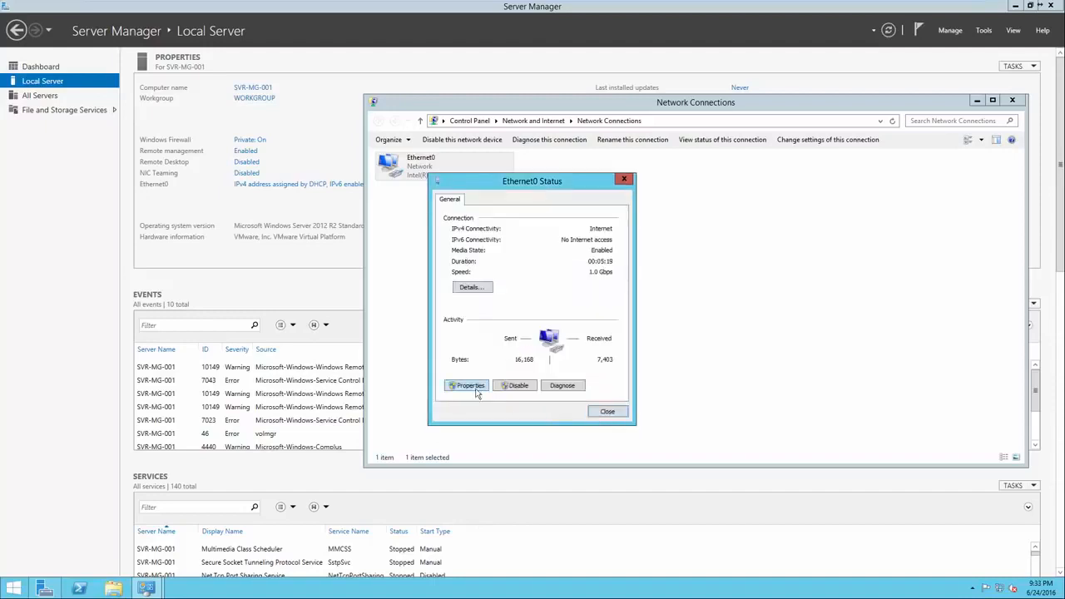
Give Ethernet0 the static IPv4 address 192.168.64.128 with subnet mask 255.255.255.0 and default gateway 192.168.64.2
{"action": "left_click", "coordinate": [470, 385]}
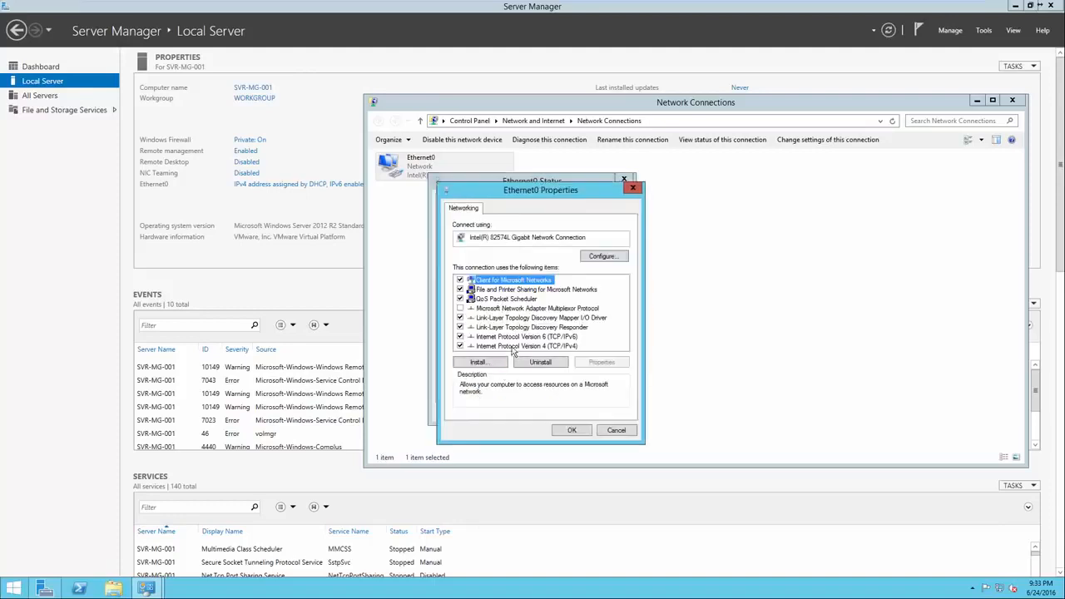
{"action": "double_click", "coordinate": [513, 347]}
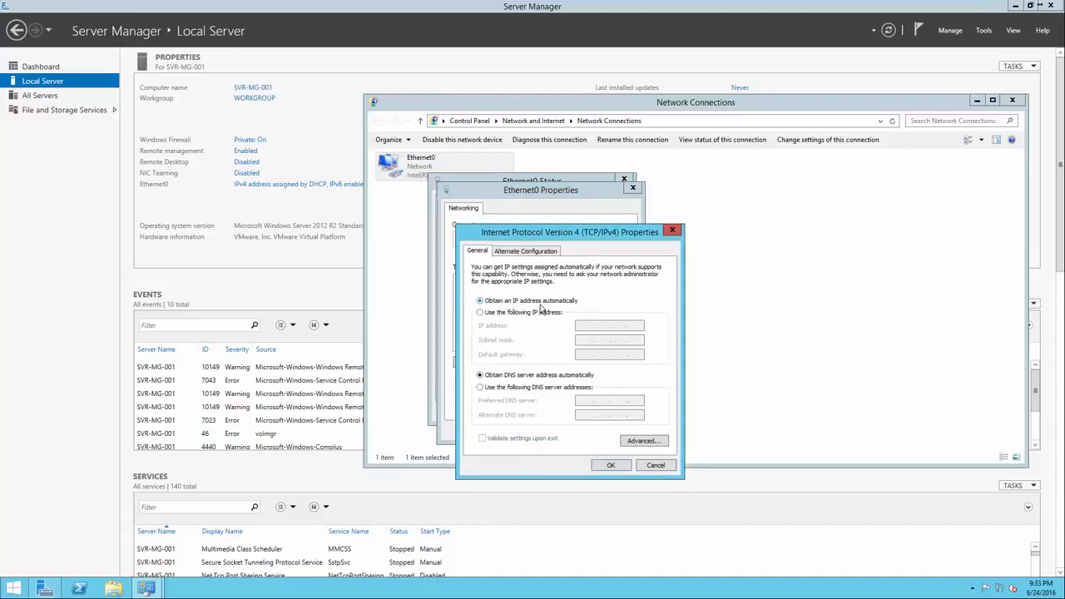
{"action": "left_click", "coordinate": [529, 317]}
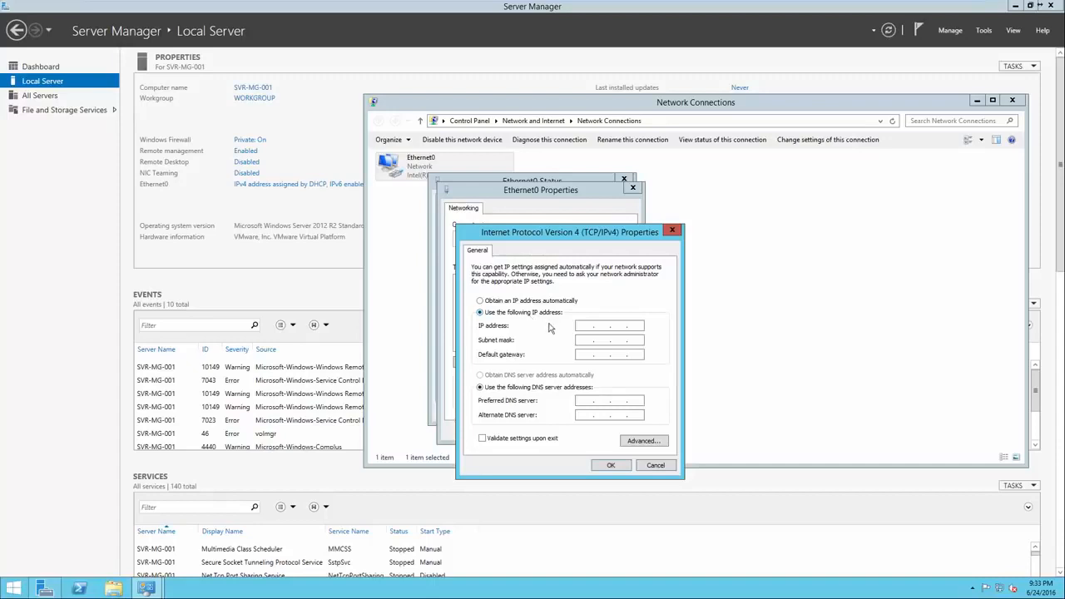
{"action": "left_click", "coordinate": [583, 326]}
{"action": "type", "text": "192 . 168 . 64 . 128"}
{"action": "left_click", "coordinate": [619, 341]}
{"action": "left_click", "coordinate": [580, 353]}
{"action": "type", "text": "192 . 168 . 64 . 2"}
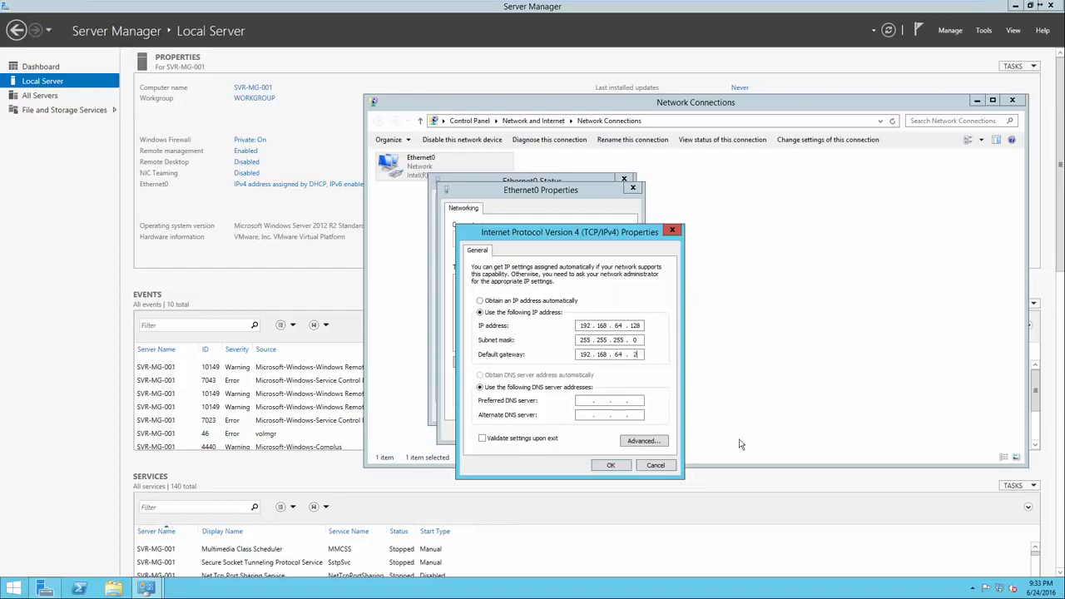
Set the preferred DNS server to 192.168.64.2, apply the IPv4 settings and close the network windows
{"action": "left_click", "coordinate": [589, 401]}
{"action": "type", "text": "192 . 168 . 64 . 2"}
{"action": "left_click", "coordinate": [611, 466]}
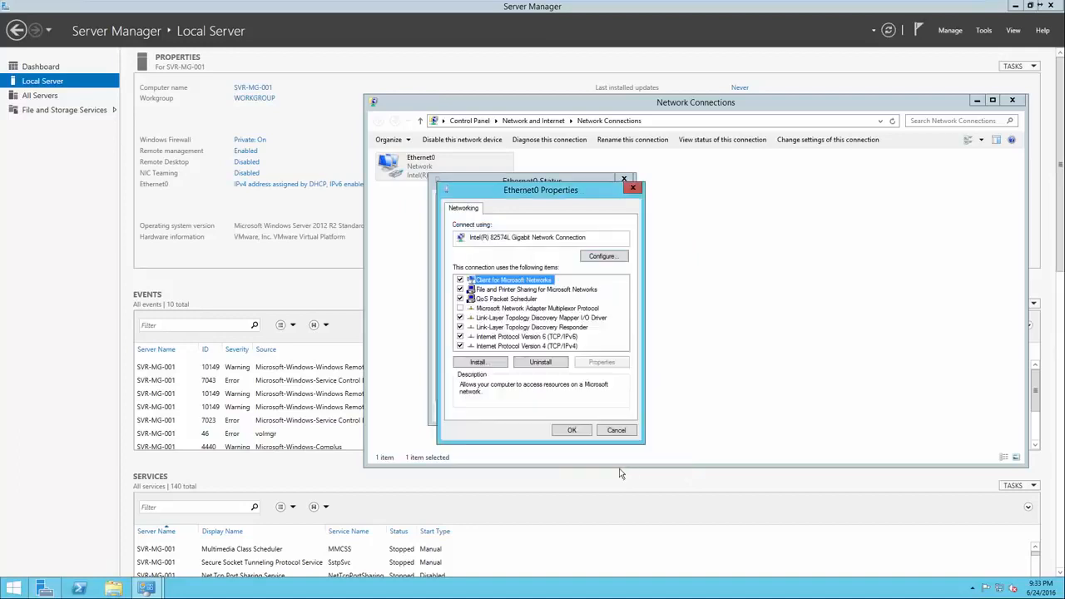
{"action": "left_click", "coordinate": [571, 430]}
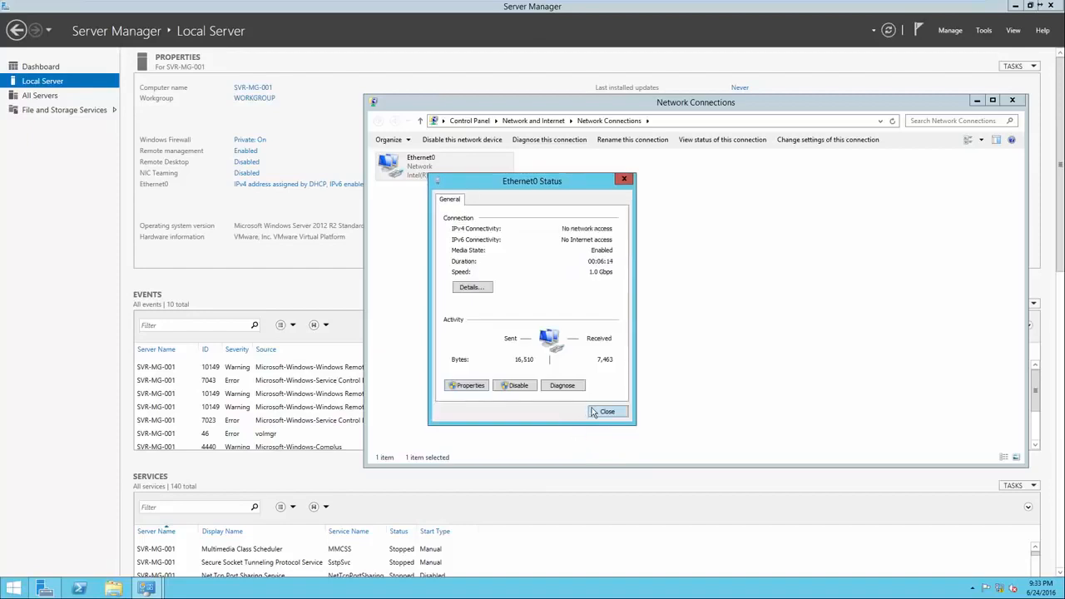
{"action": "left_click", "coordinate": [605, 412]}
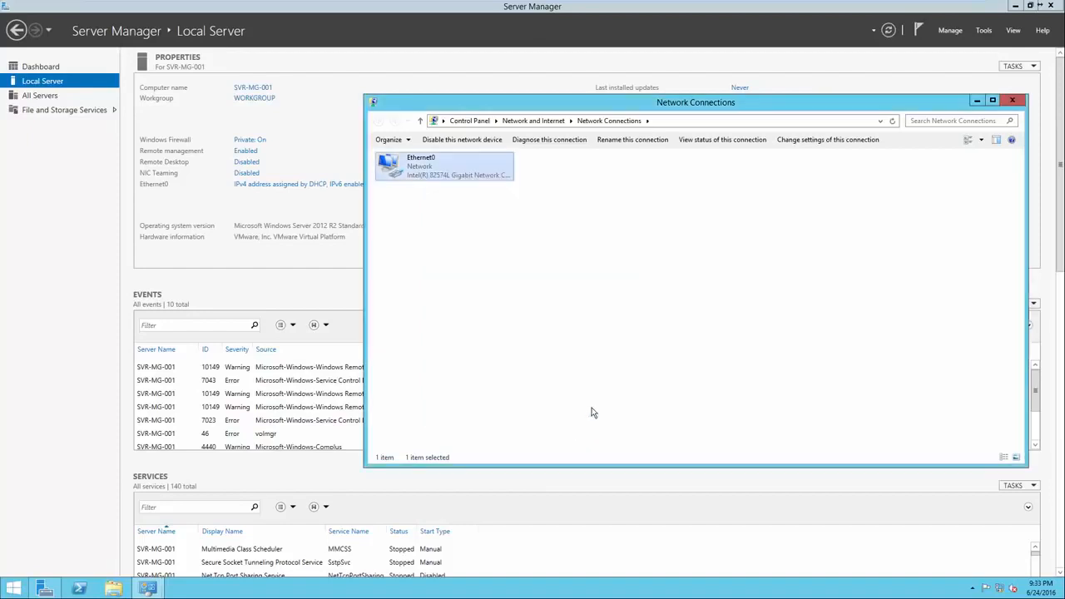
{"action": "left_click", "coordinate": [1012, 100]}
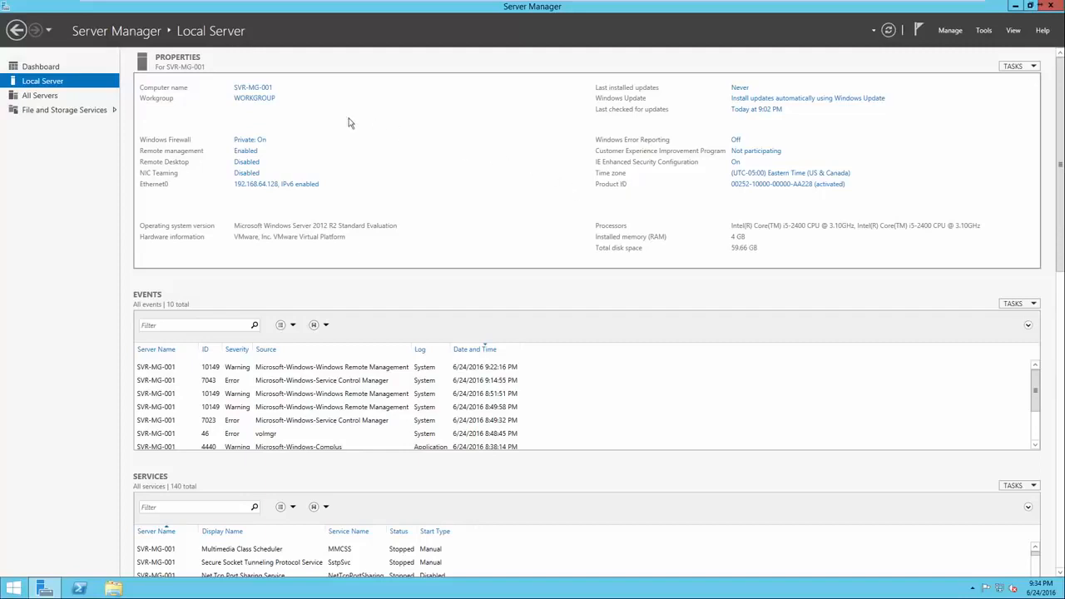
Start adding roles and features from the dashboard, using role-based or feature-based installation on server SVR-MG-001 from the server pool
{"action": "left_click", "coordinate": [69, 69]}
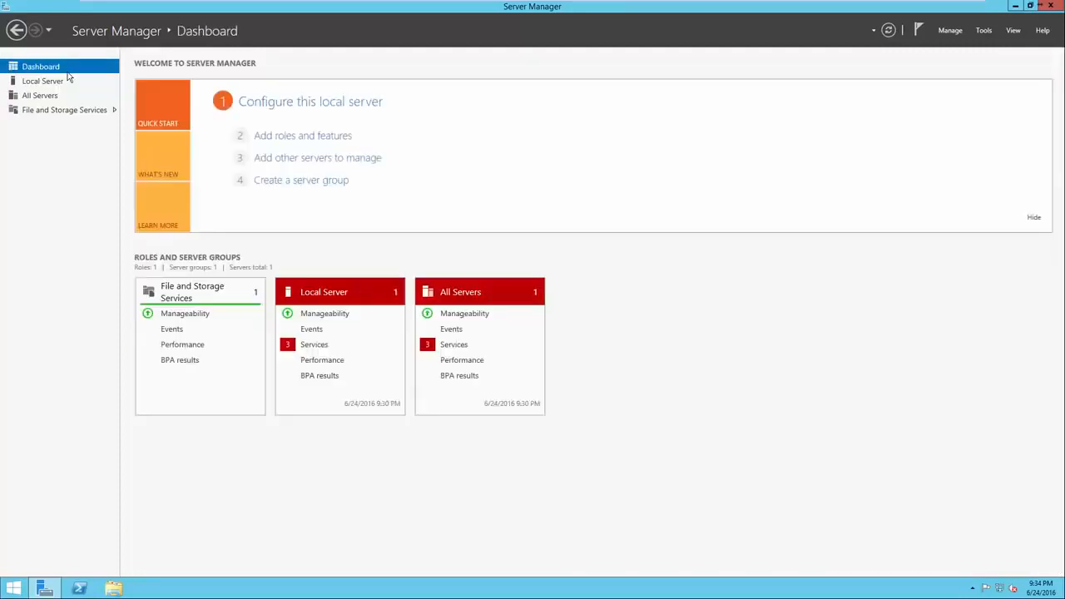
{"action": "left_click", "coordinate": [273, 140]}
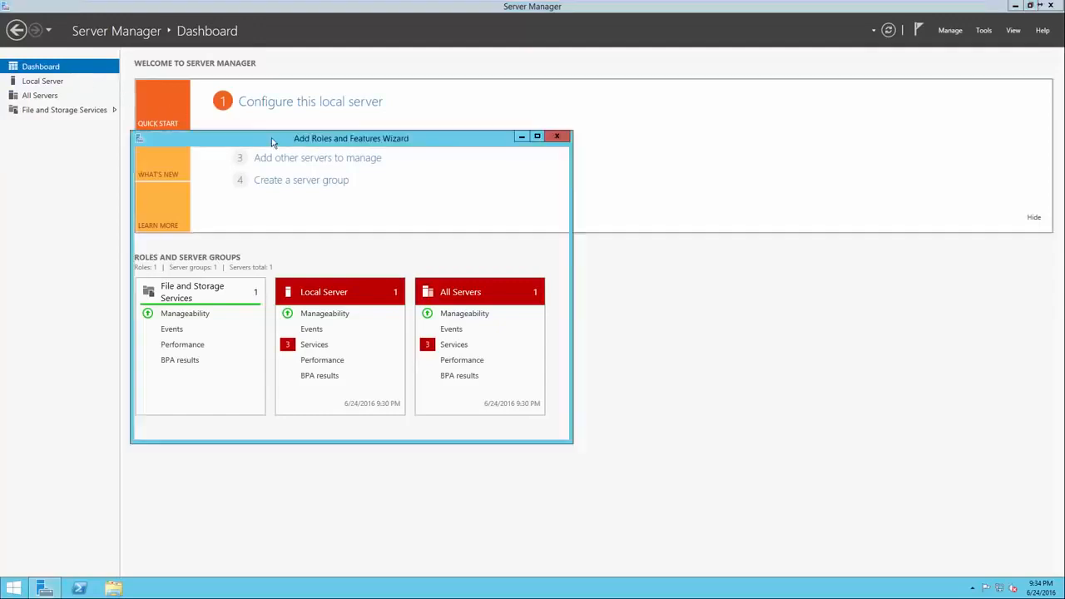
{"action": "left_click_drag", "start_coordinate": [290, 144], "coordinate": [480, 146]}
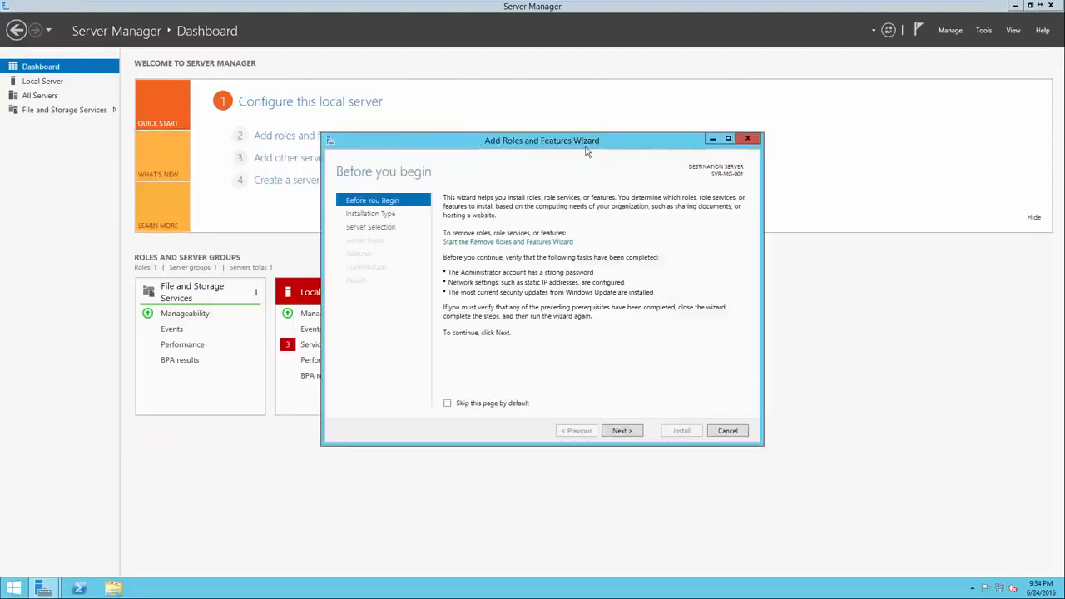
{"action": "left_click", "coordinate": [622, 431]}
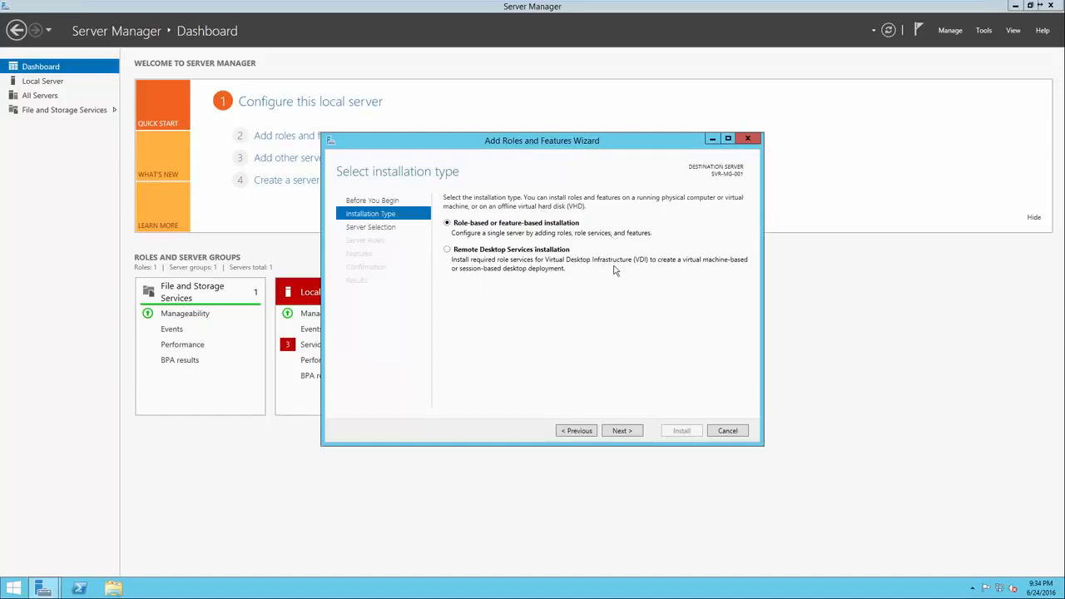
{"action": "left_click", "coordinate": [623, 431]}
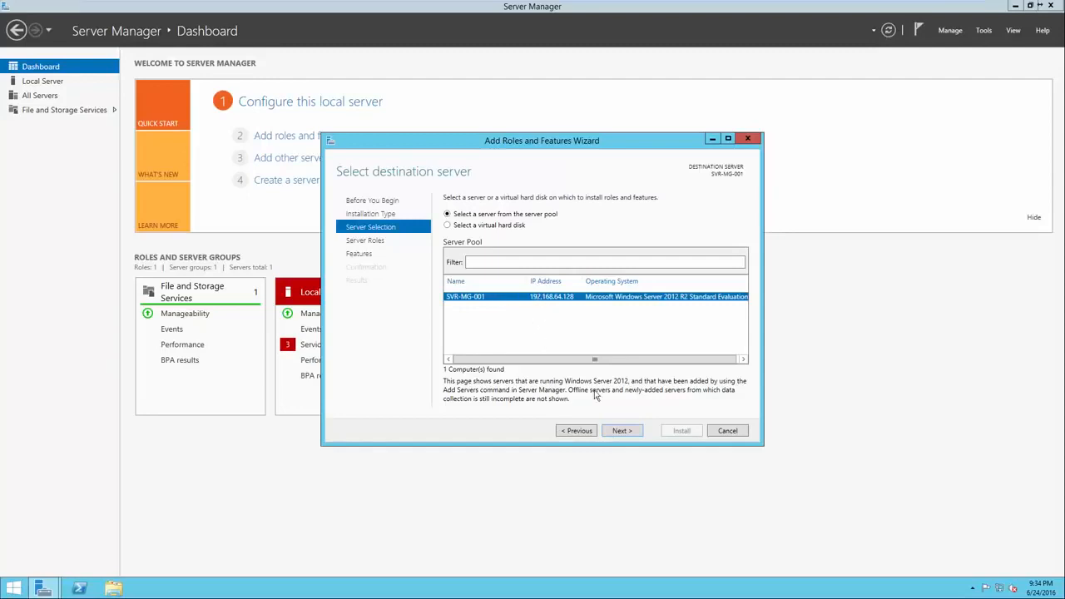
{"action": "left_click", "coordinate": [615, 433]}
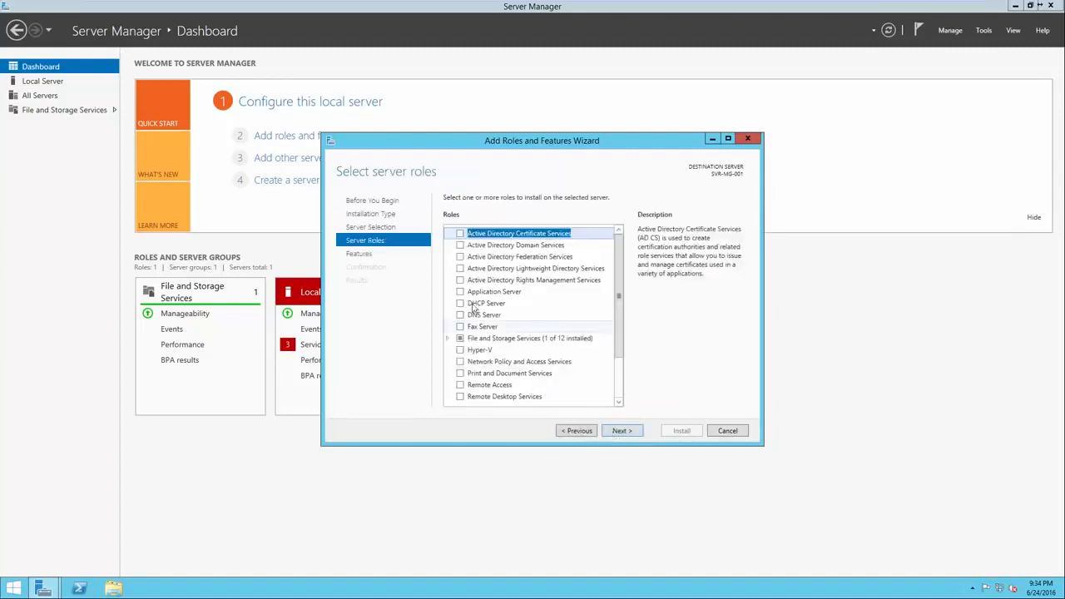
Select the Active Directory Domain Services role and the Group Policy Management feature, and install them
{"action": "left_click", "coordinate": [460, 246]}
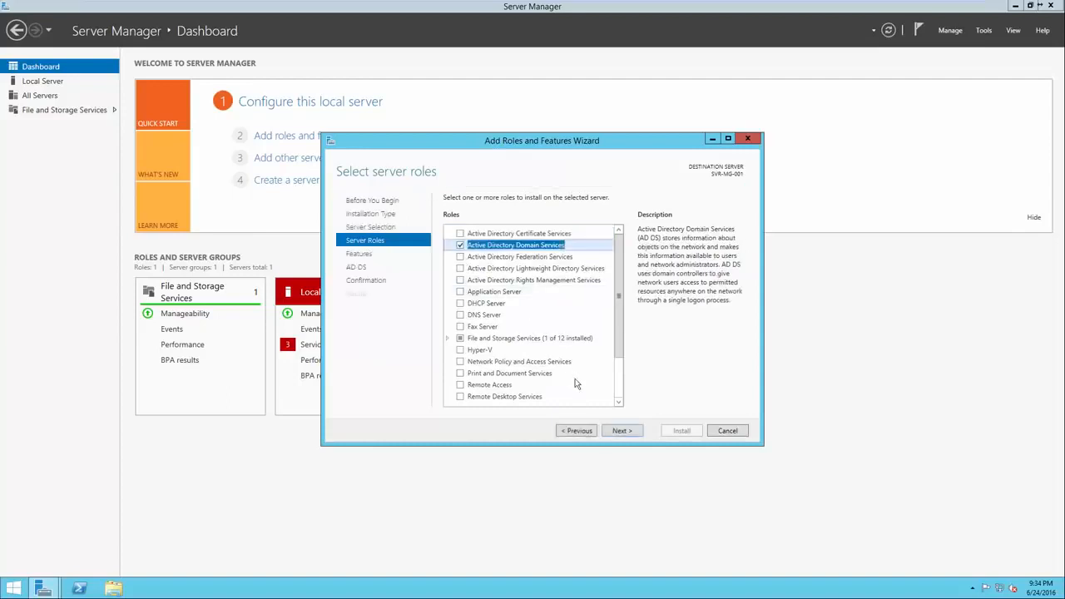
{"action": "left_click", "coordinate": [617, 431]}
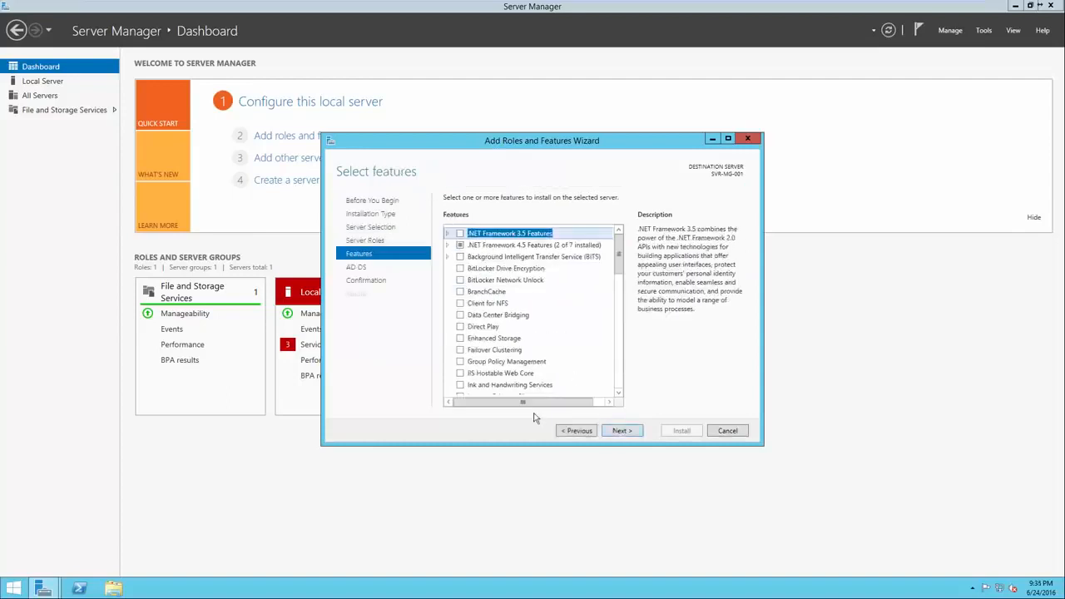
{"action": "left_click", "coordinate": [461, 363]}
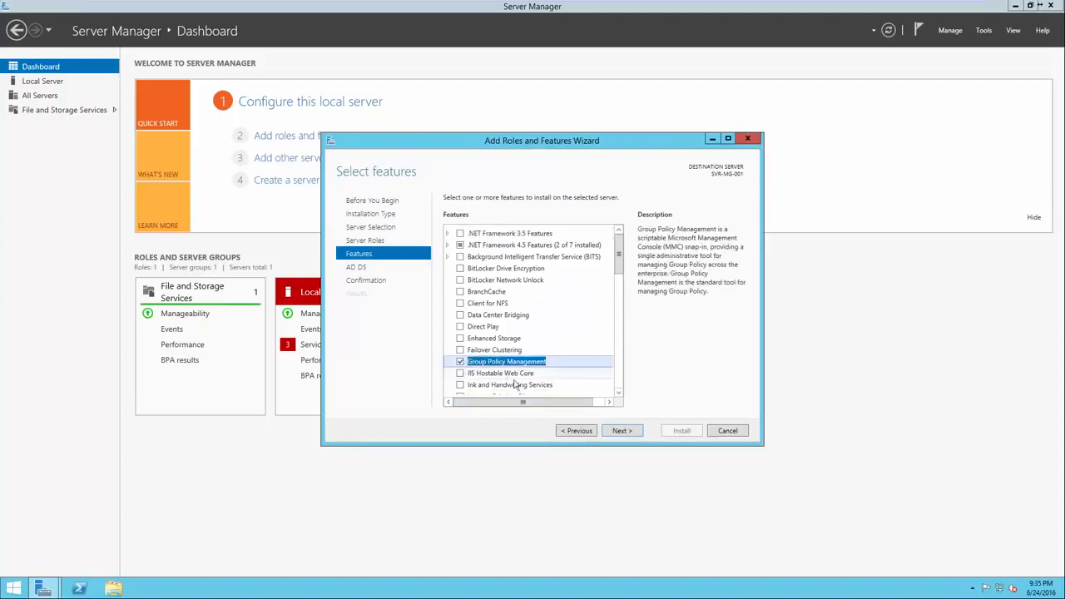
{"action": "left_click", "coordinate": [627, 435]}
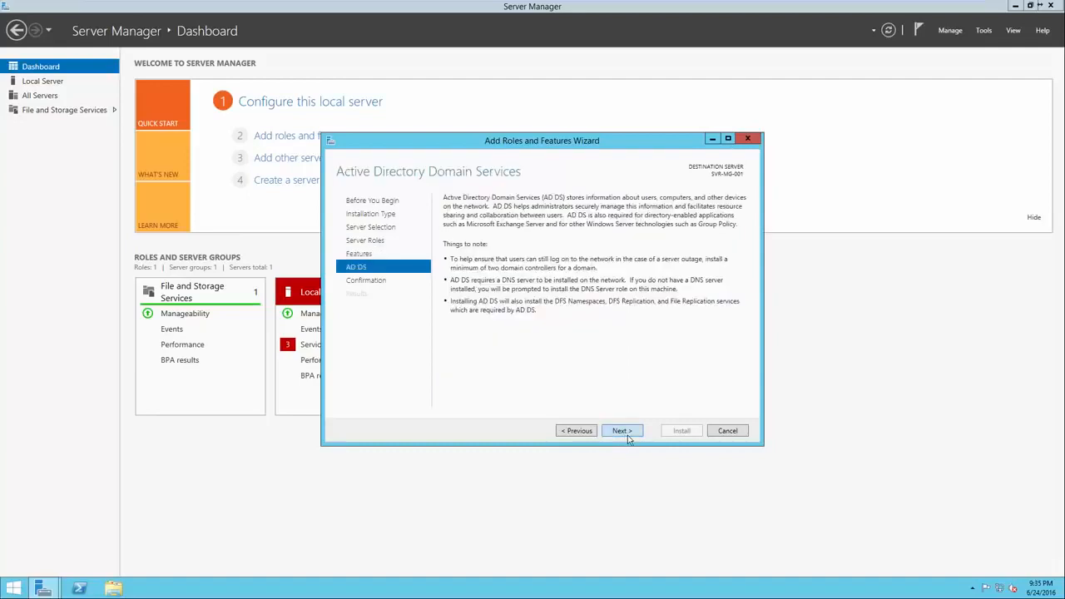
{"action": "left_click", "coordinate": [628, 435]}
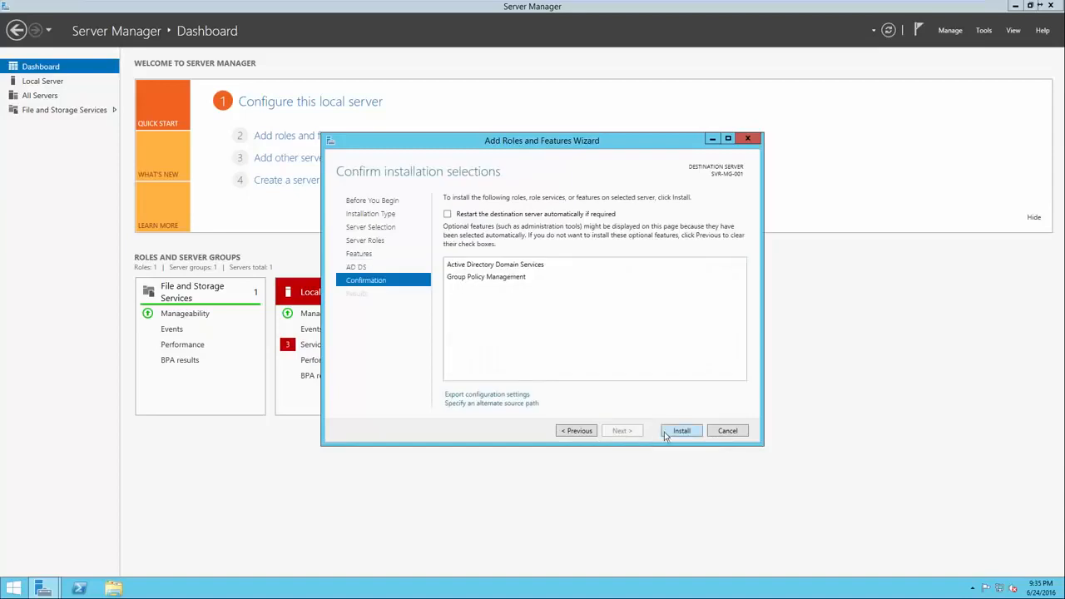
{"action": "left_click", "coordinate": [664, 433]}
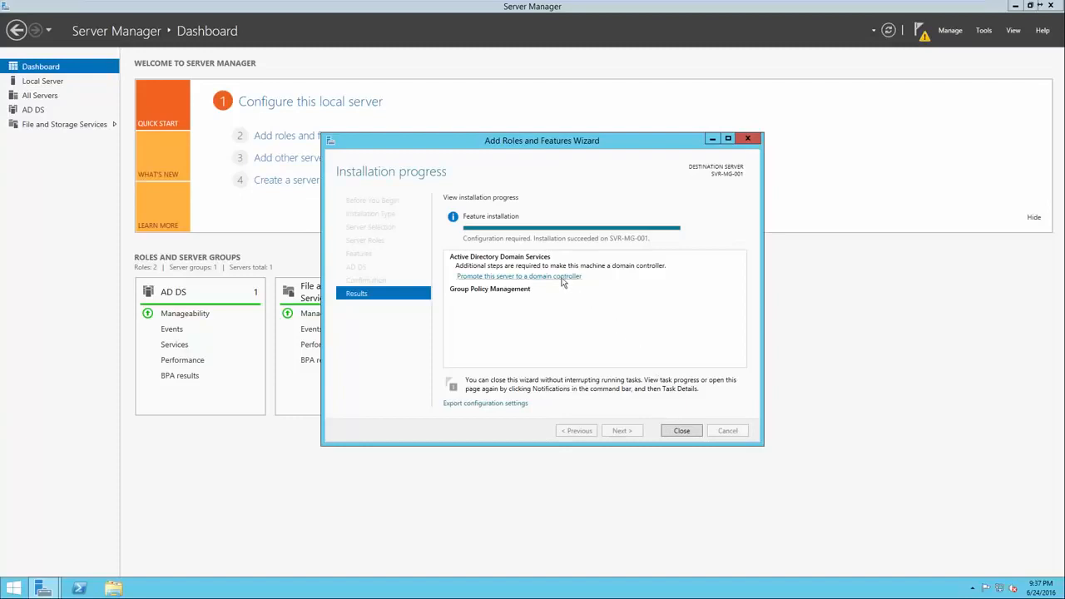
Start promoting this server to a domain controller, with adding a new forest as the deployment operation
{"action": "left_click", "coordinate": [503, 277]}
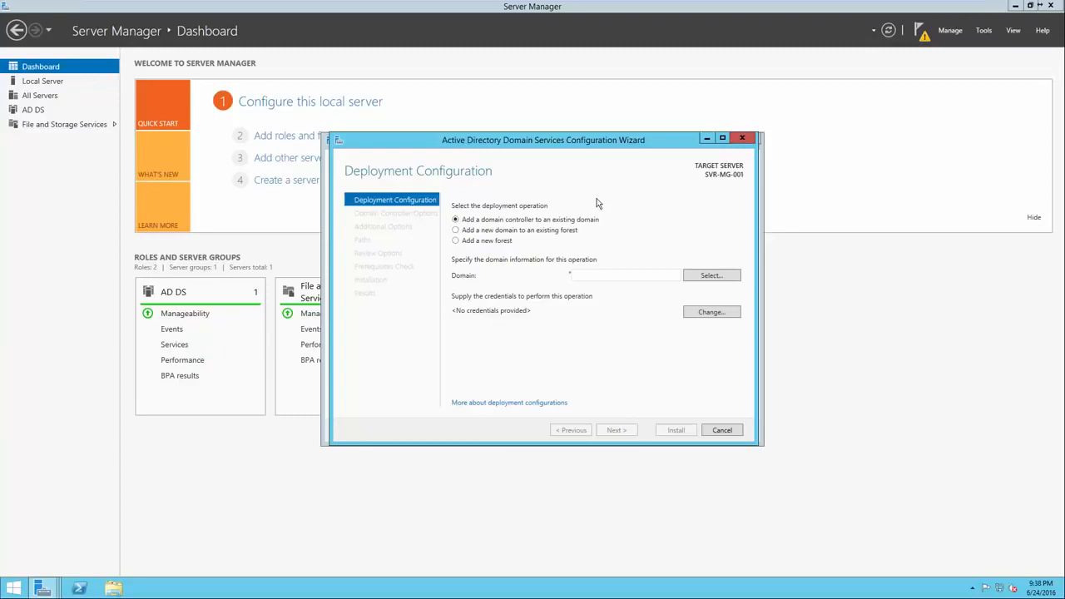
{"action": "left_click", "coordinate": [489, 241]}
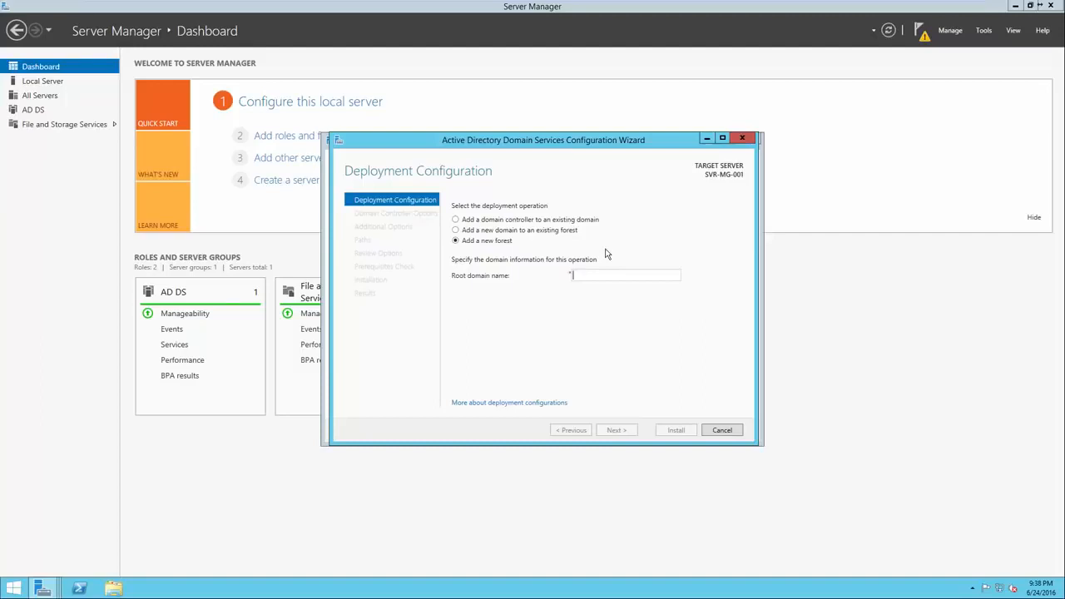
{"action": "type", "text": "google.com"}
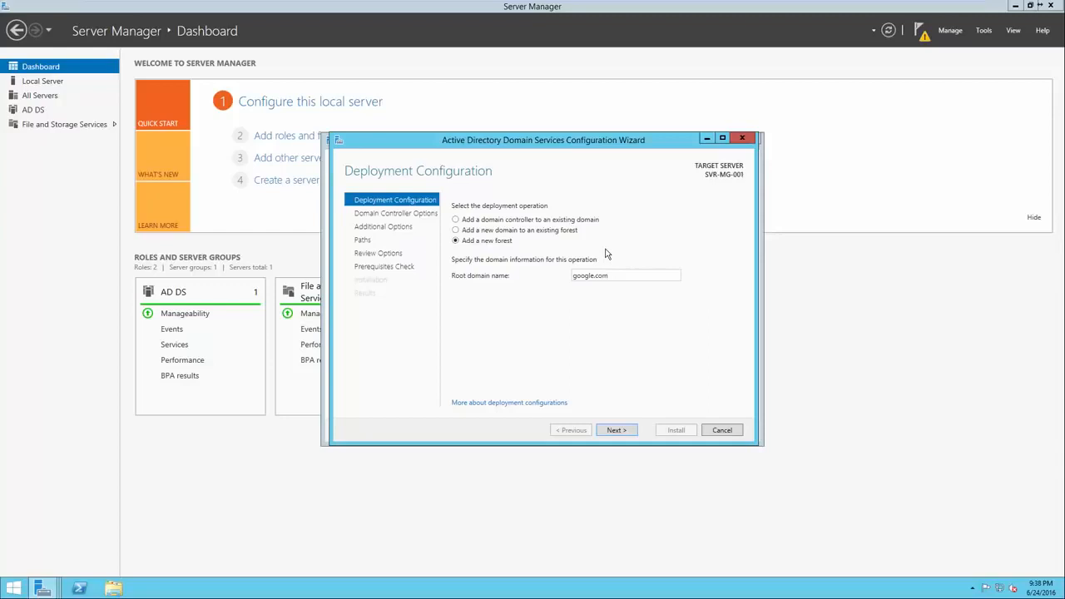
{"action": "left_click_drag", "start_coordinate": [588, 282], "coordinate": [571, 281]}
{"action": "key", "text": "BackSpace"}
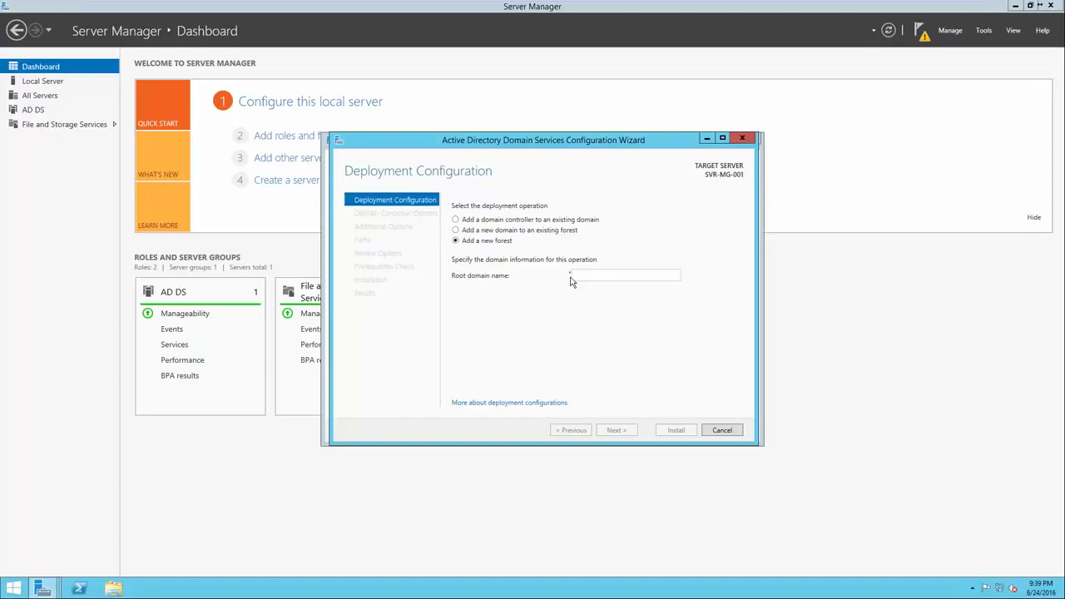
Set the new forest's root domain name to test.local and continue to the domain controller options
{"action": "type", "text": "test"}
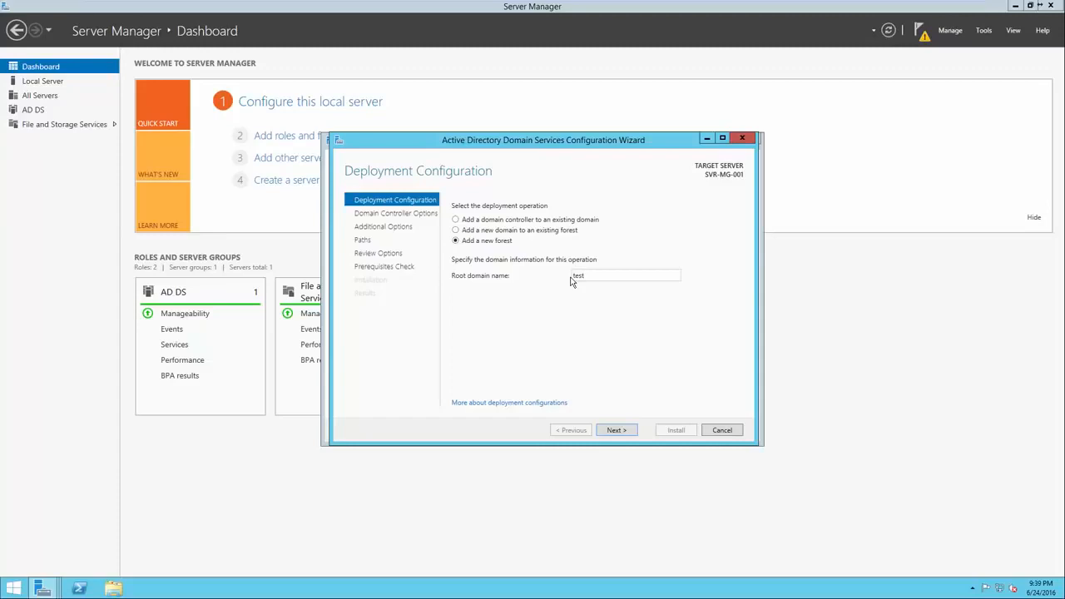
{"action": "type", "text": ".local"}
{"action": "left_click", "coordinate": [624, 432]}
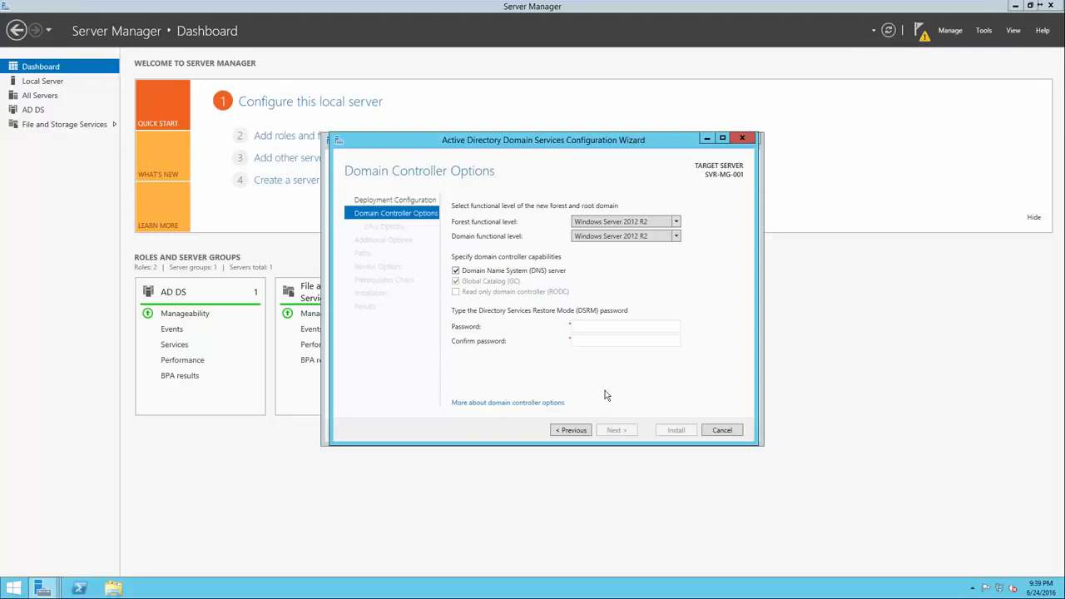
Keep the forest functional level at Windows Server 2012 R2, and enter and confirm the Directory Services Restore Mode password
{"action": "left_click", "coordinate": [676, 223]}
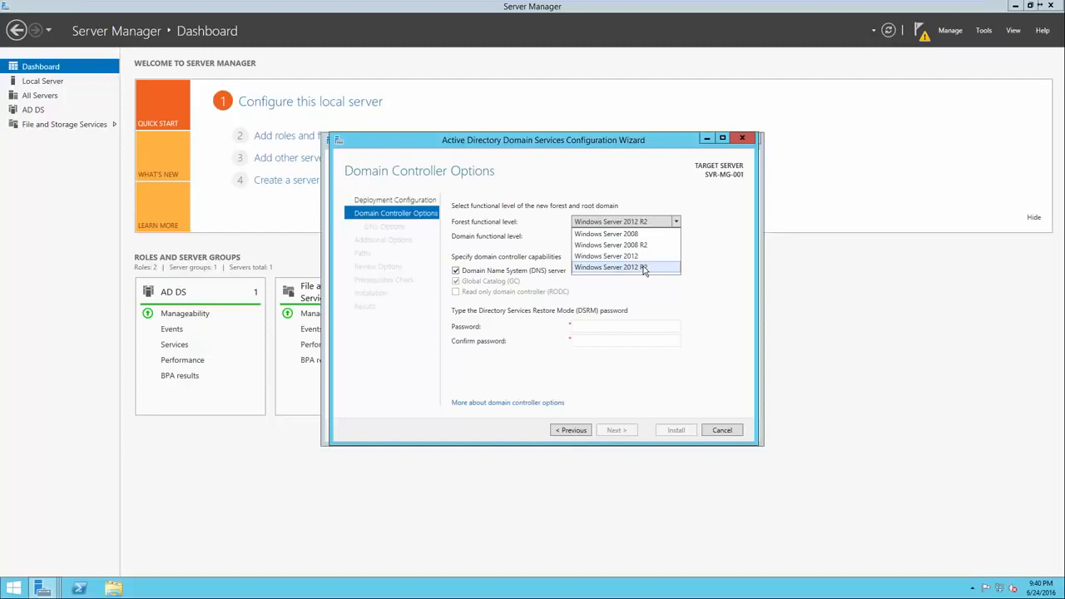
{"action": "left_click", "coordinate": [687, 271]}
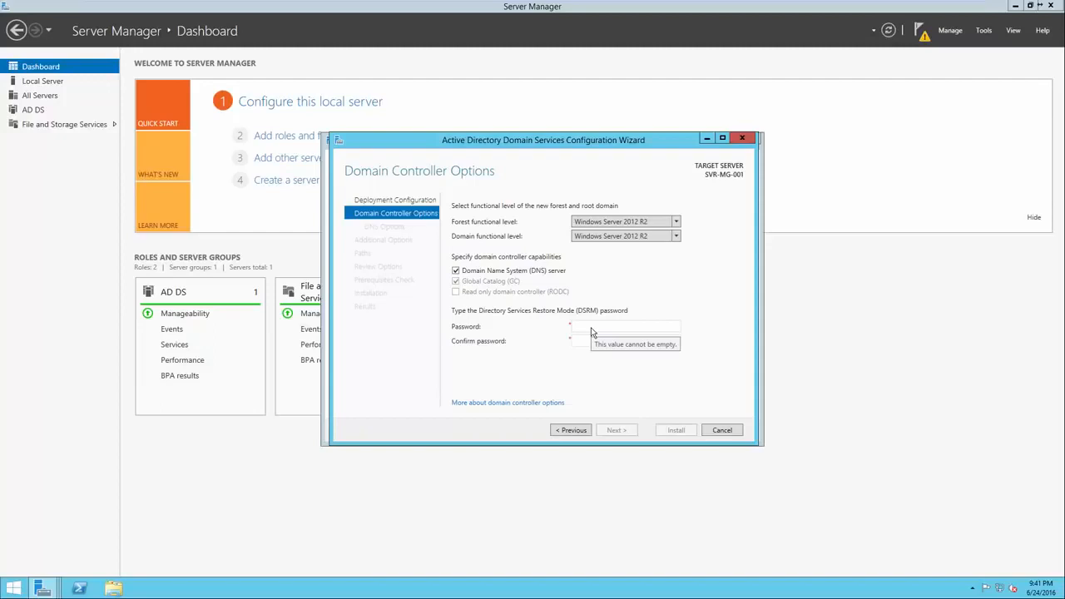
{"action": "left_click", "coordinate": [591, 332]}
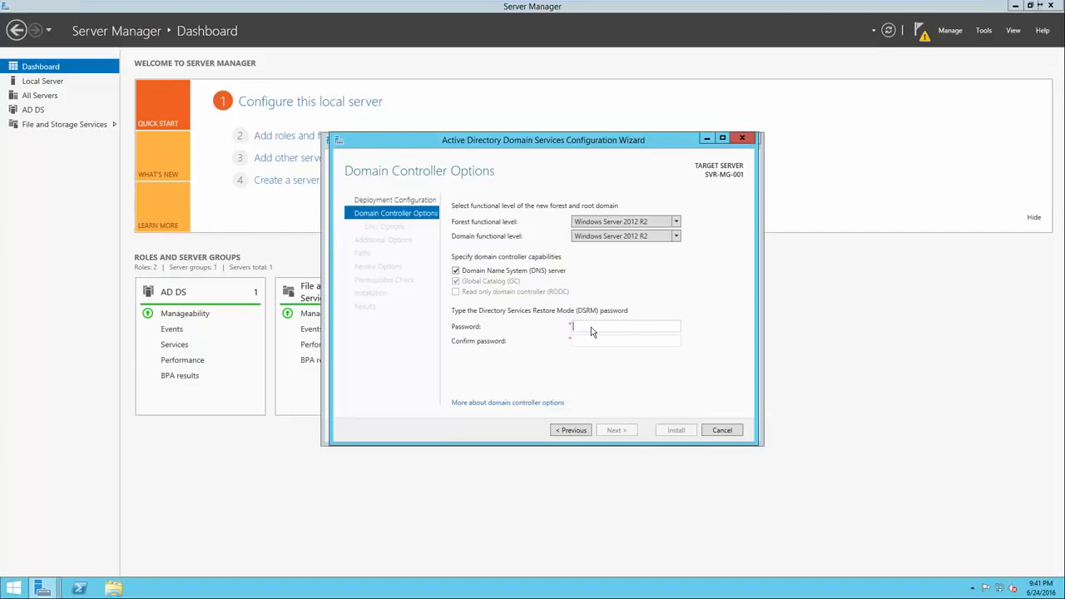
{"action": "type", "text": "••••••••••••••••••••••••••"}
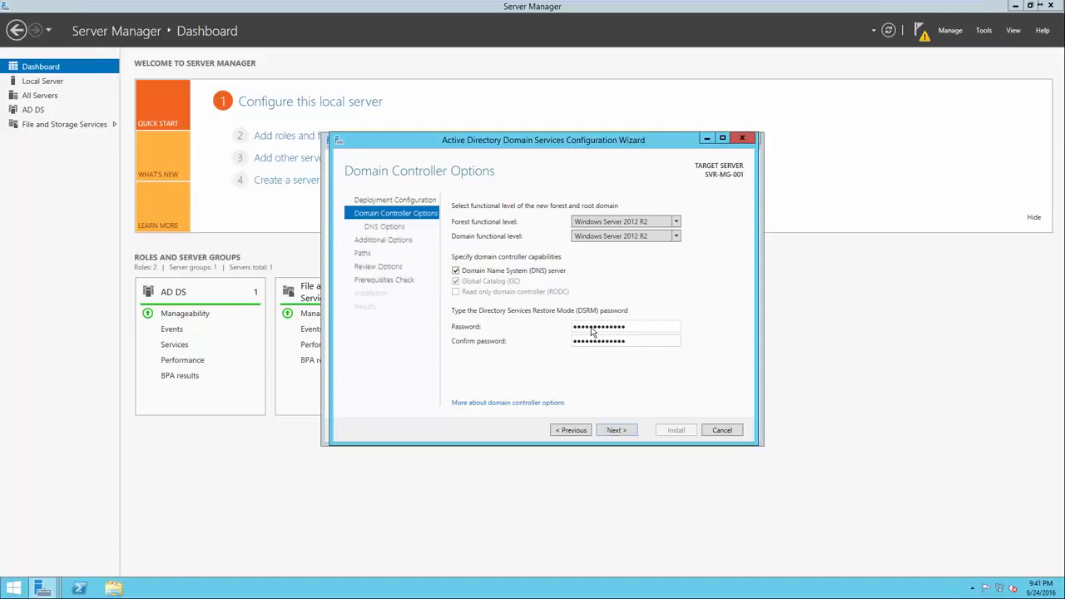
{"action": "left_click", "coordinate": [616, 429]}
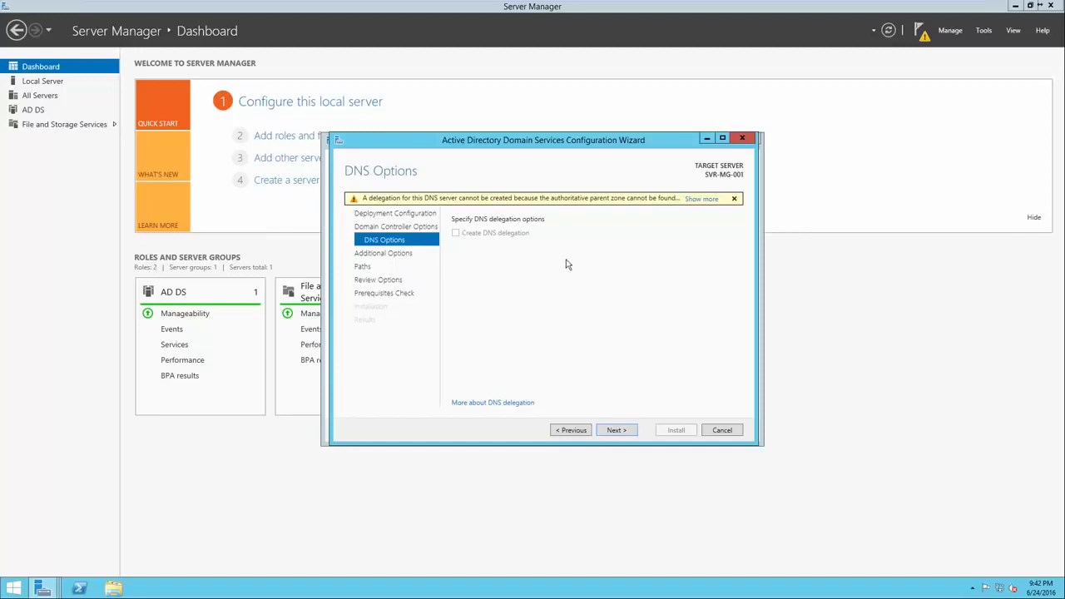
Accept the DNS options, NetBIOS name TEST and default AD DS paths, review the selections and run the prerequisites check
{"action": "left_click", "coordinate": [614, 431]}
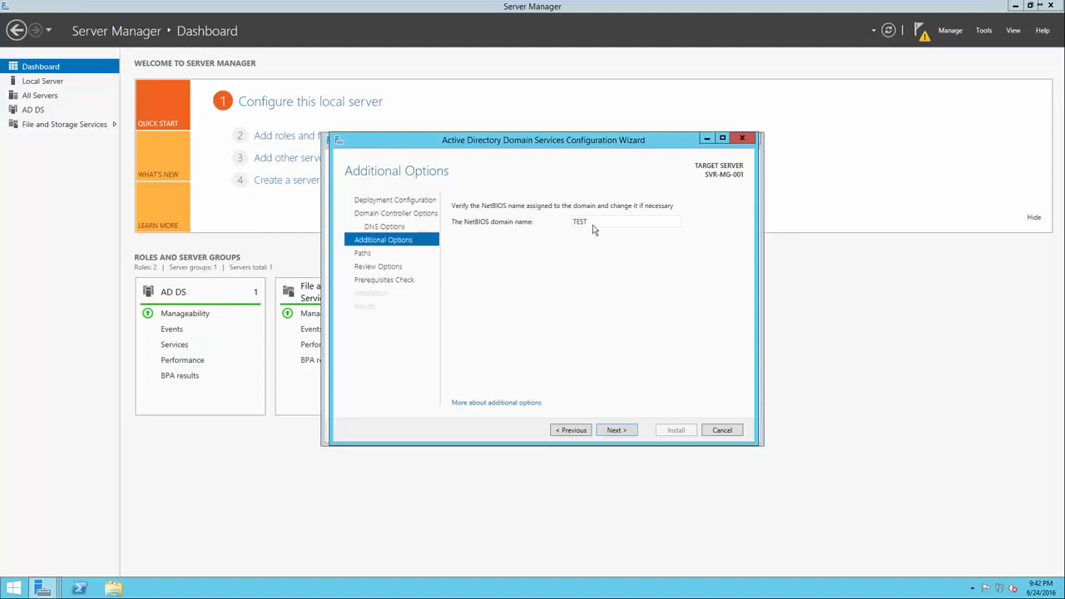
{"action": "left_click", "coordinate": [609, 431]}
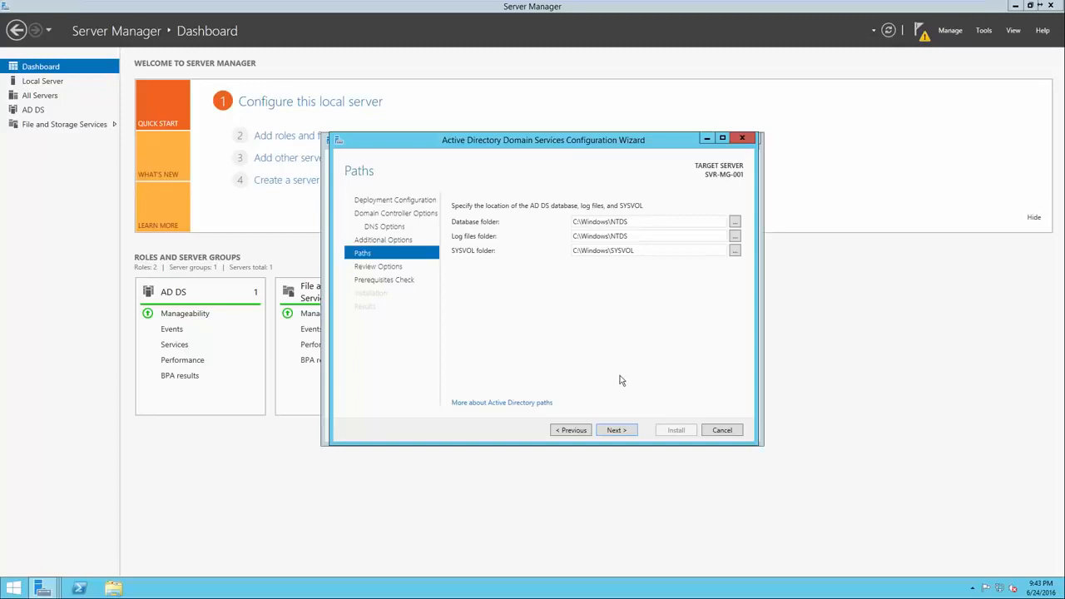
{"action": "left_click", "coordinate": [617, 430]}
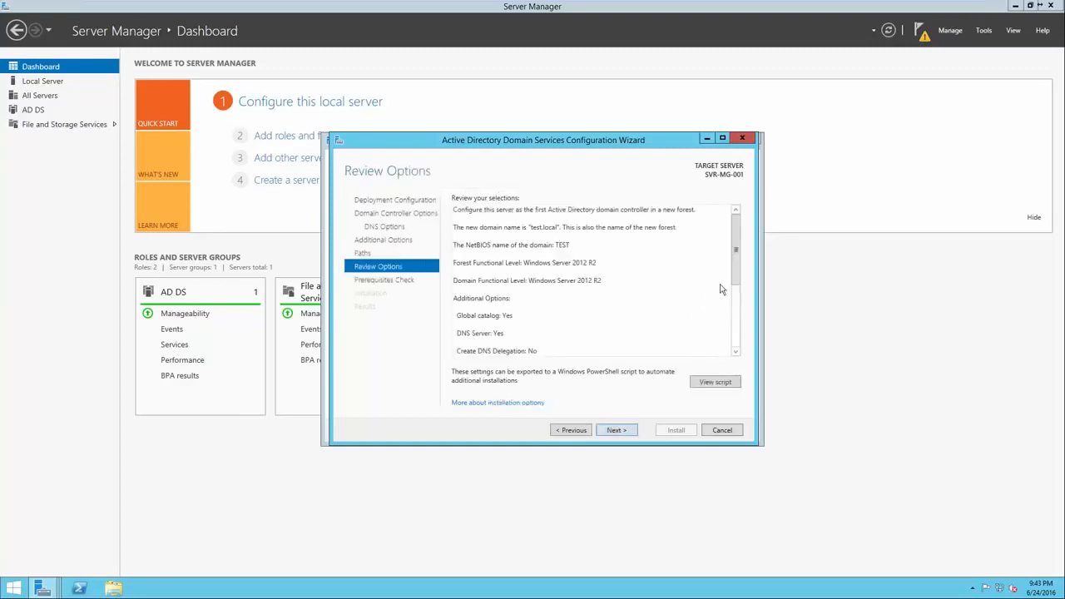
{"action": "left_click_drag", "start_coordinate": [736, 248], "coordinate": [733, 348]}
{"action": "key", "text": "Return"}
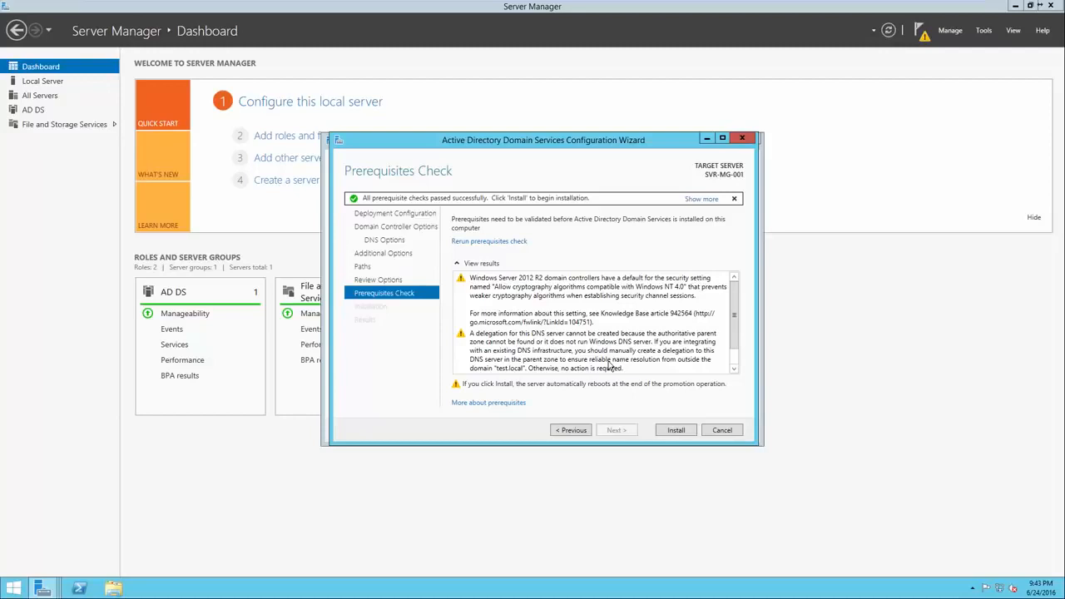
Review the prerequisites check results and install Active Directory Domain Services to promote the server
{"action": "left_click", "coordinate": [569, 319]}
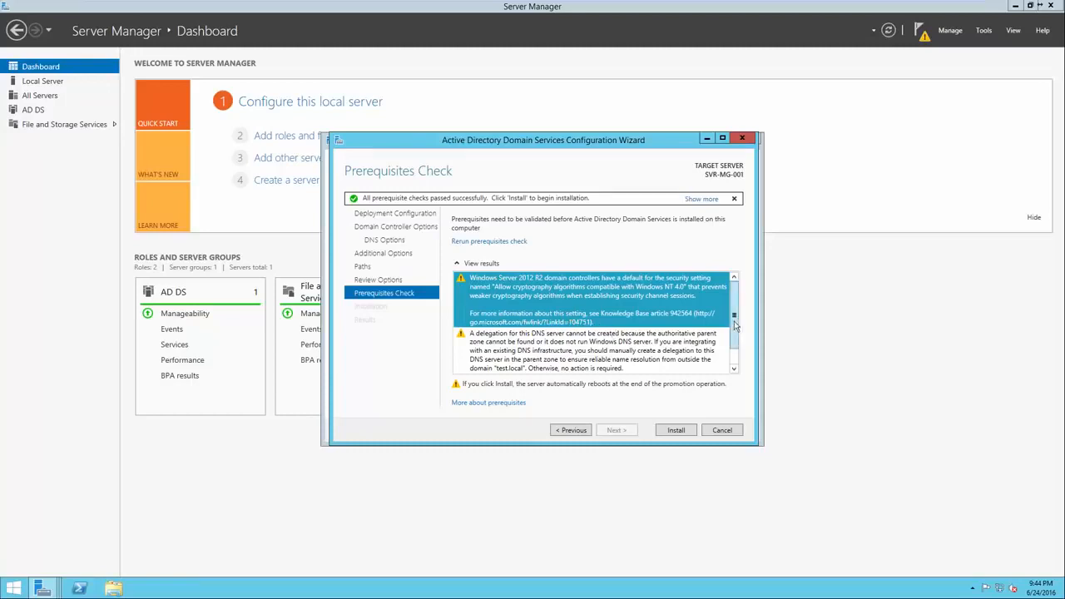
{"action": "scroll", "coordinate": [736, 347], "scroll_direction": "down", "scroll_amount": 1}
{"action": "left_click", "coordinate": [687, 341]}
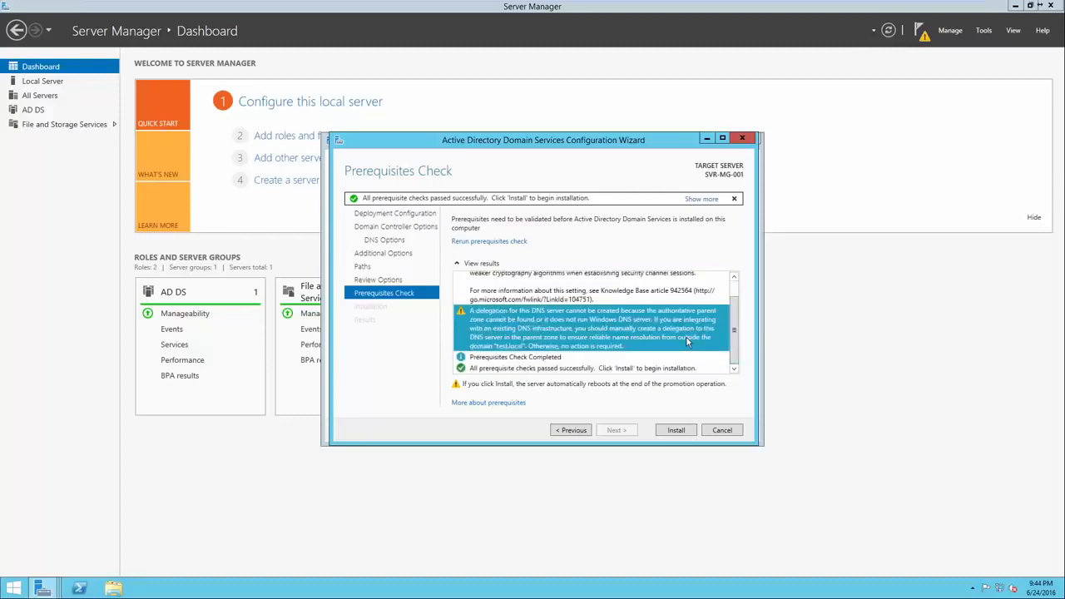
{"action": "left_click", "coordinate": [626, 359]}
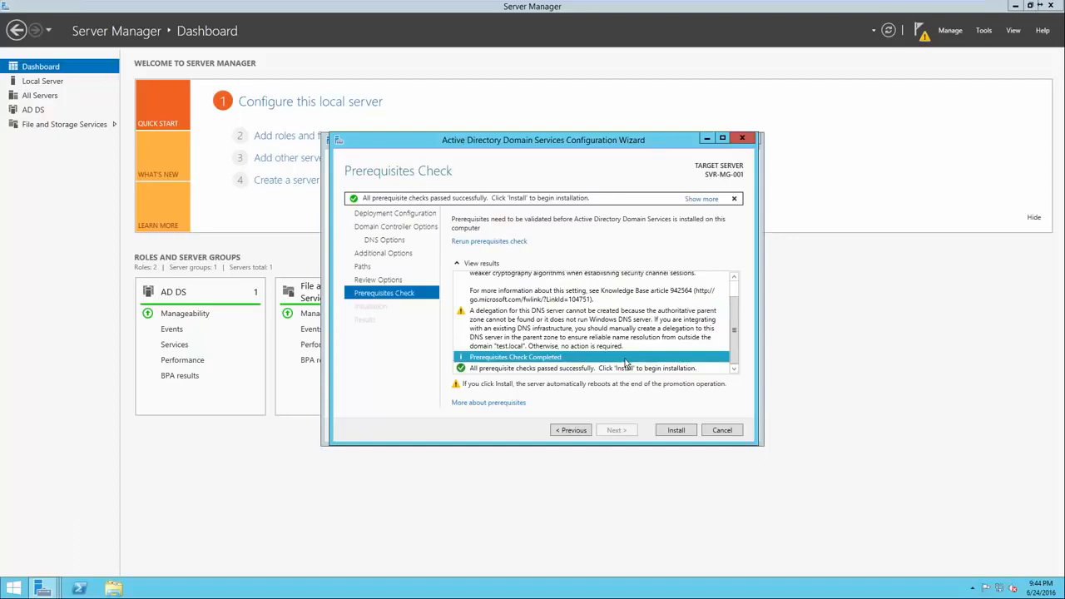
{"action": "left_click", "coordinate": [626, 369]}
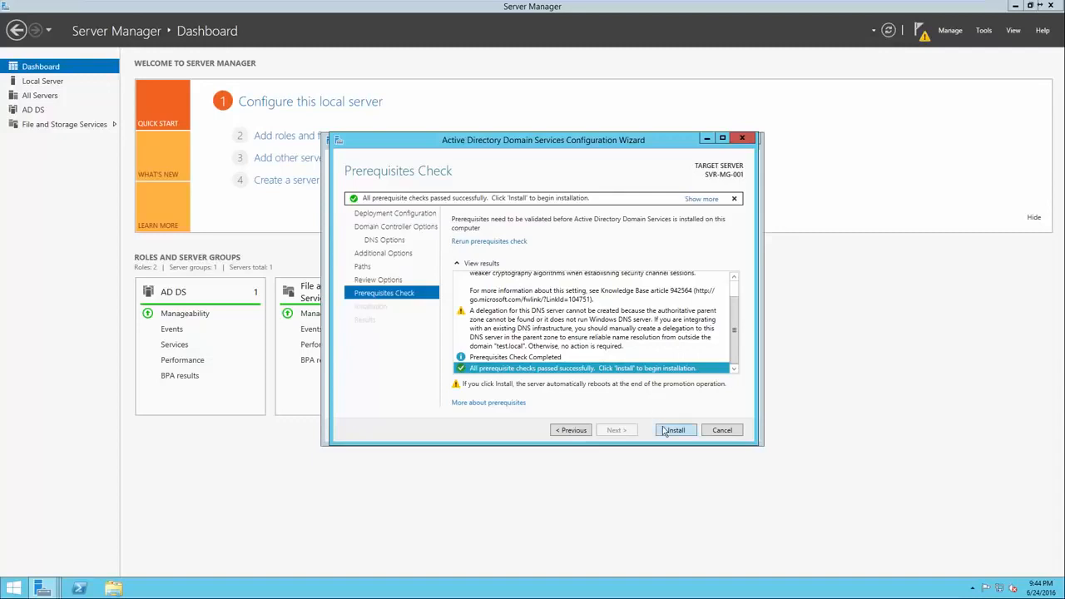
{"action": "left_click", "coordinate": [666, 430]}
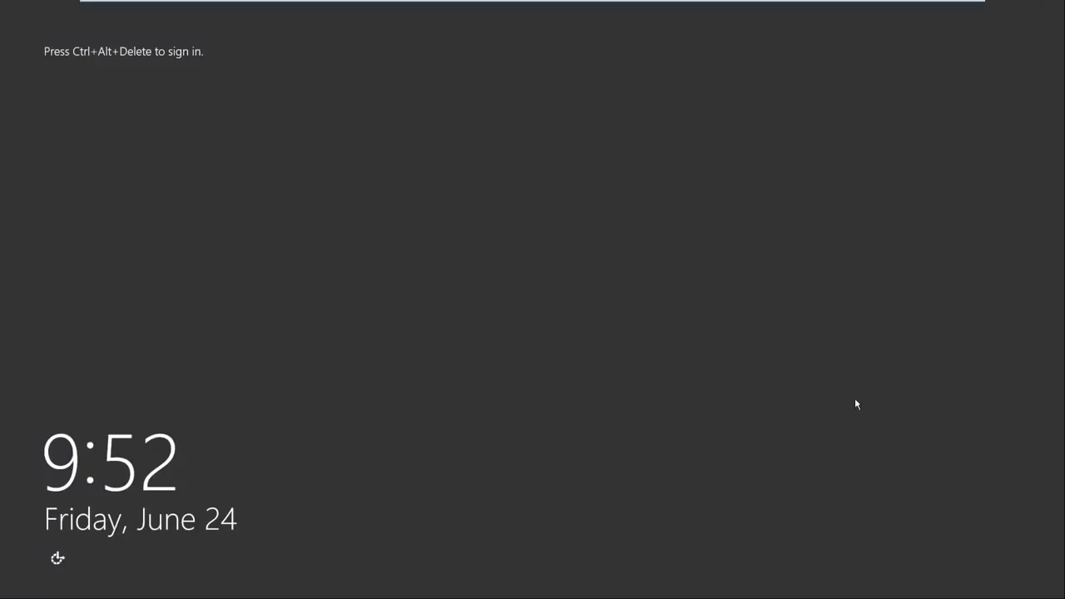
Sign in to the restarted server as TEST\Administrator with the account password
{"action": "key", "text": "ctrl+alt+Delete"}
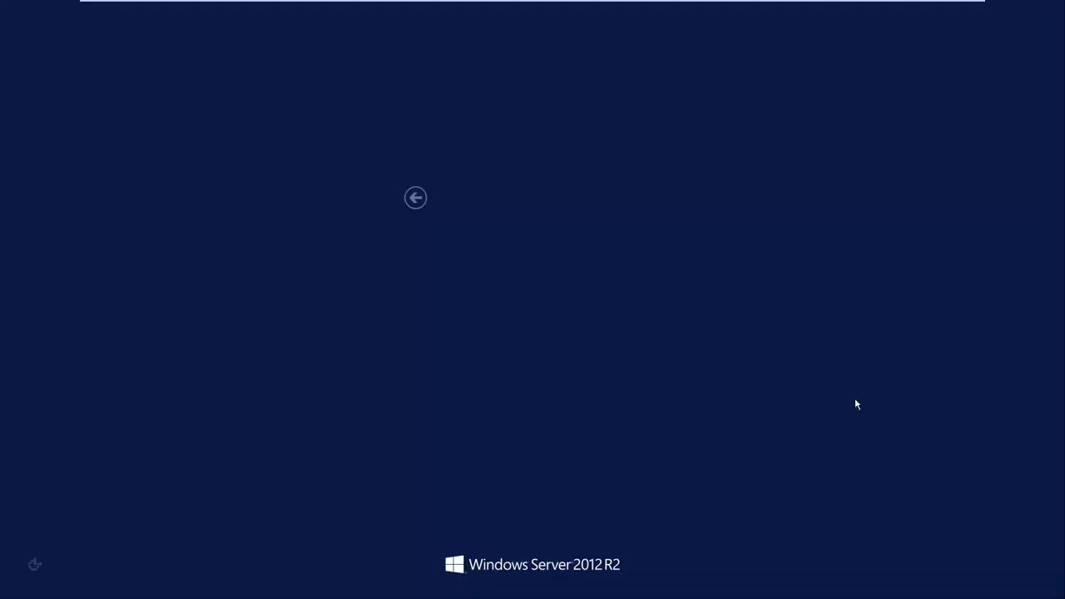
{"action": "left_click", "coordinate": [516, 266]}
{"action": "type", "text": "•••••••••"}
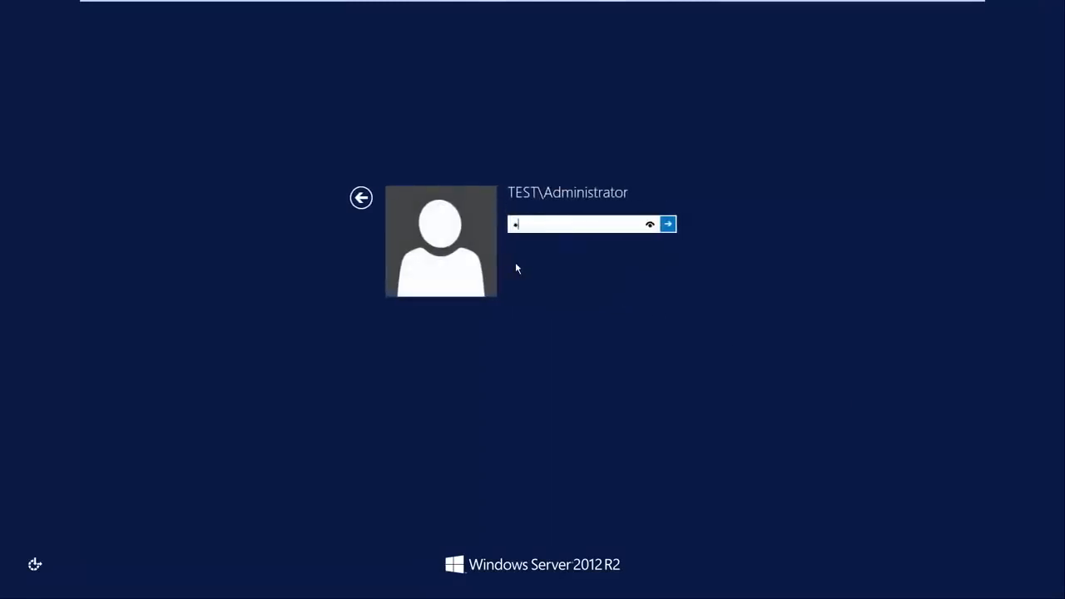
{"action": "type", "text": "••"}
{"action": "key", "text": "Return"}
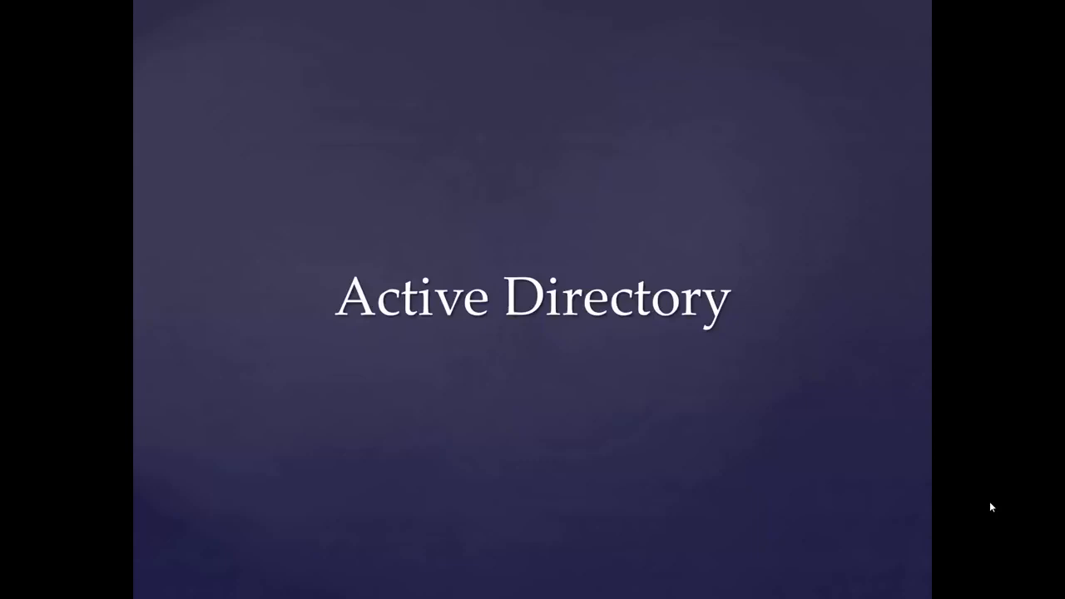
{"action": "key", "text": "Right"}
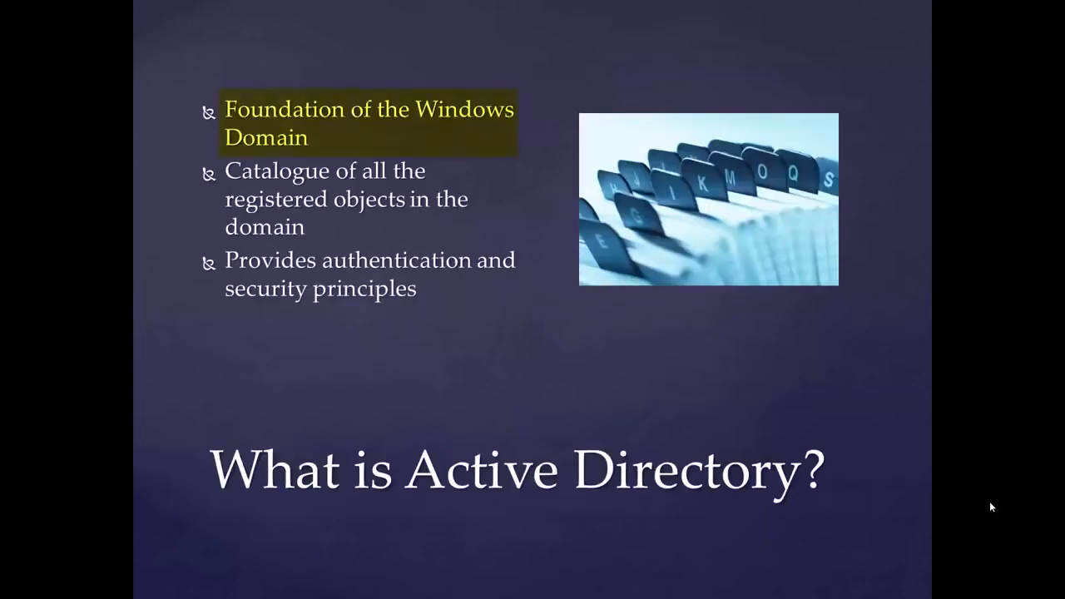
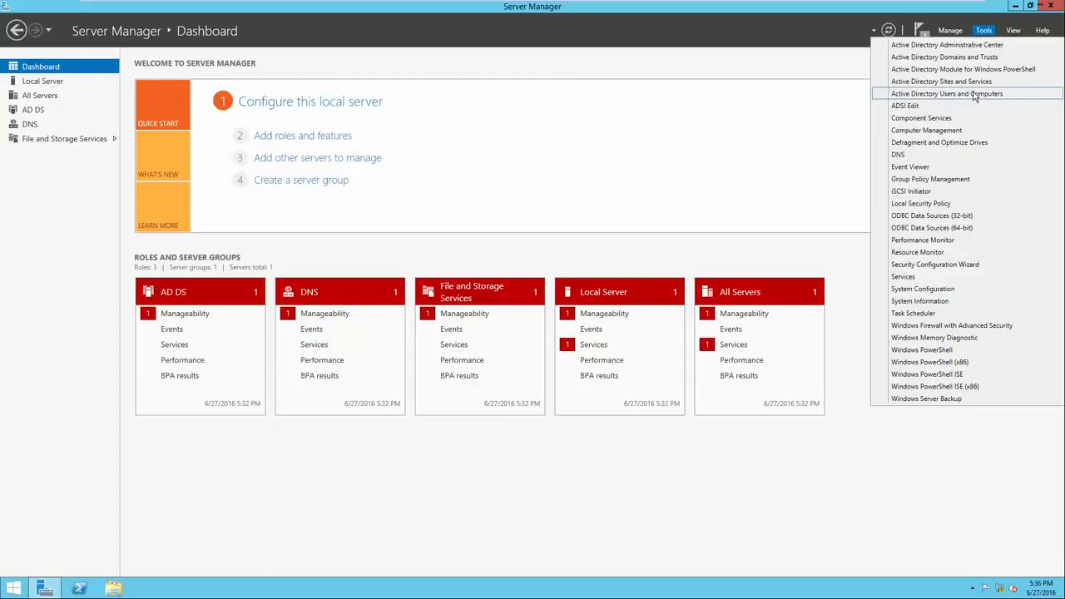
Open Active Directory Users and Computers and create an organizational unit named Headquarters directly under the test.local domain
{"action": "left_click", "coordinate": [975, 94]}
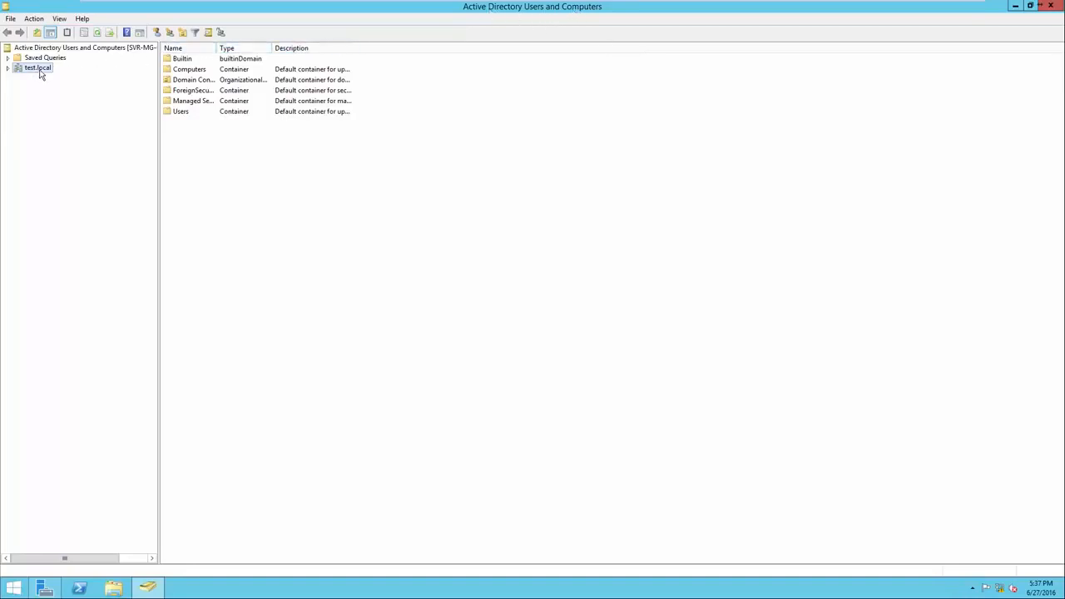
{"action": "left_click", "coordinate": [8, 69]}
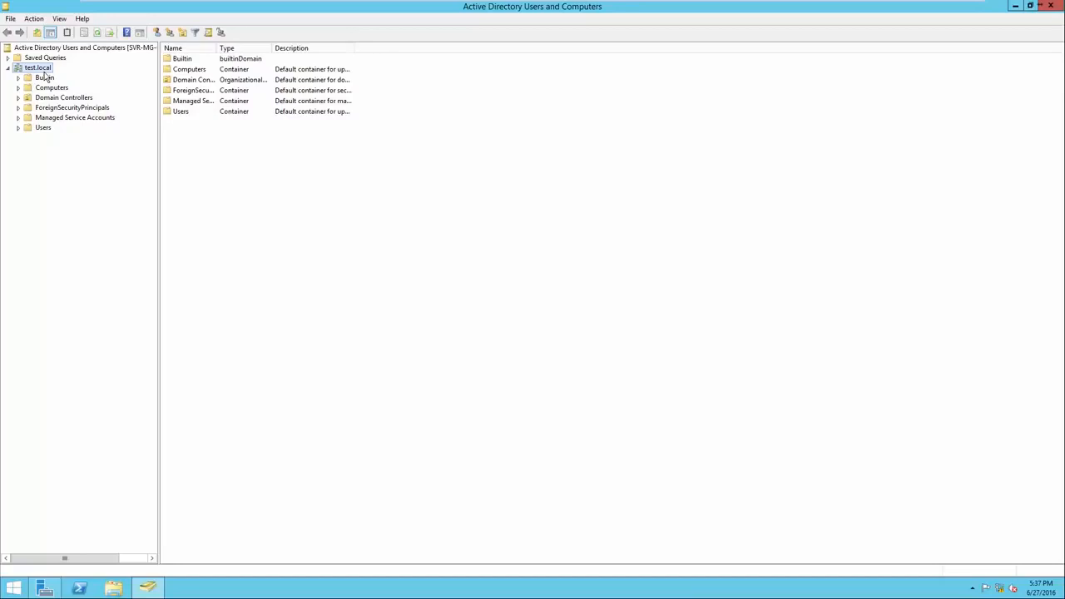
{"action": "right_click", "coordinate": [212, 181]}
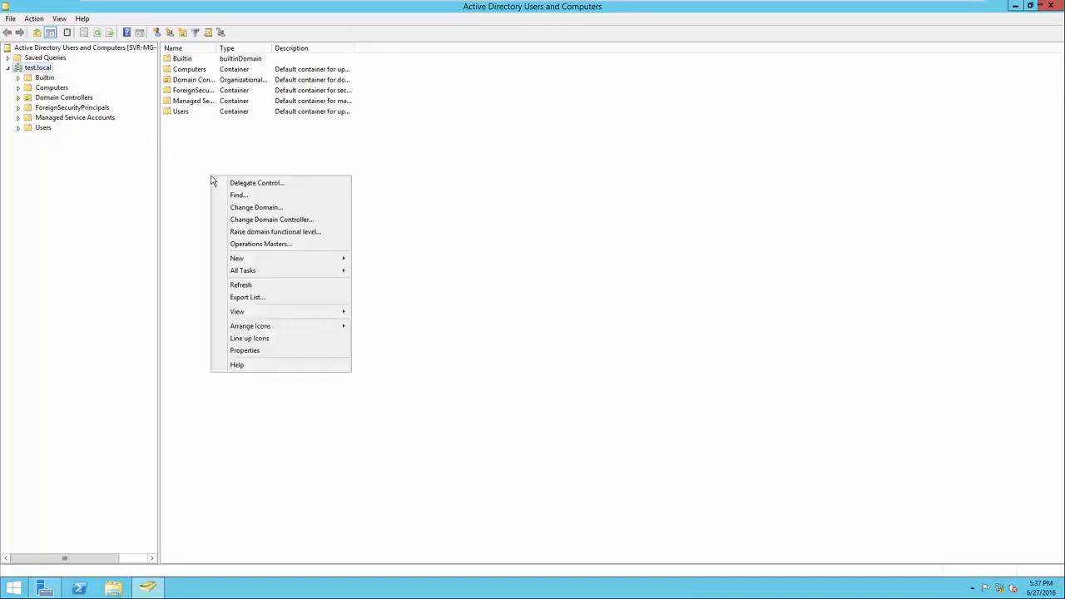
{"action": "mouse_move", "coordinate": [275, 259]}
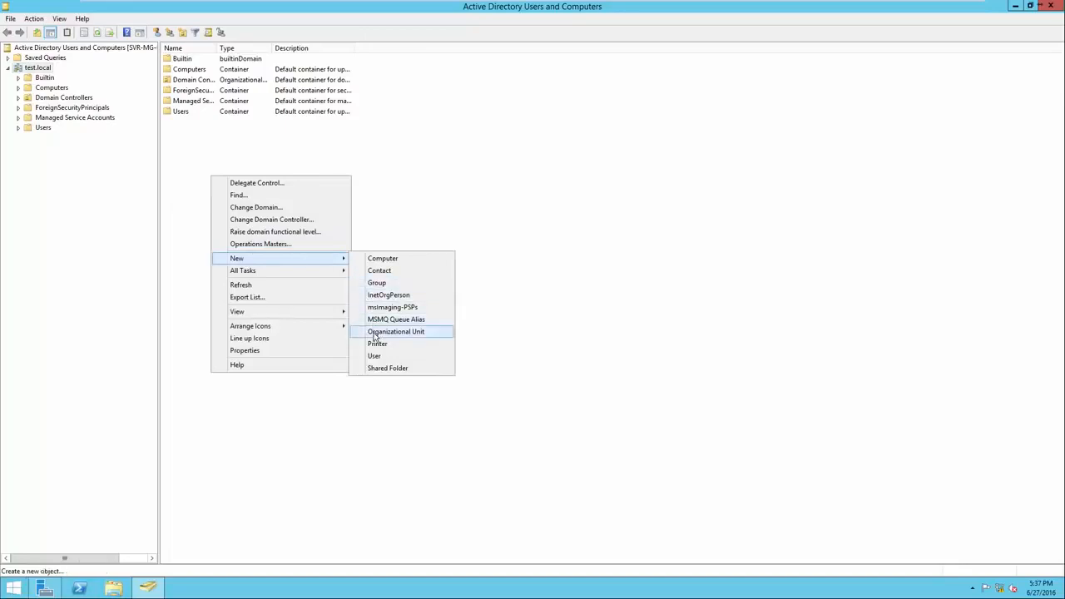
{"action": "left_click", "coordinate": [376, 333]}
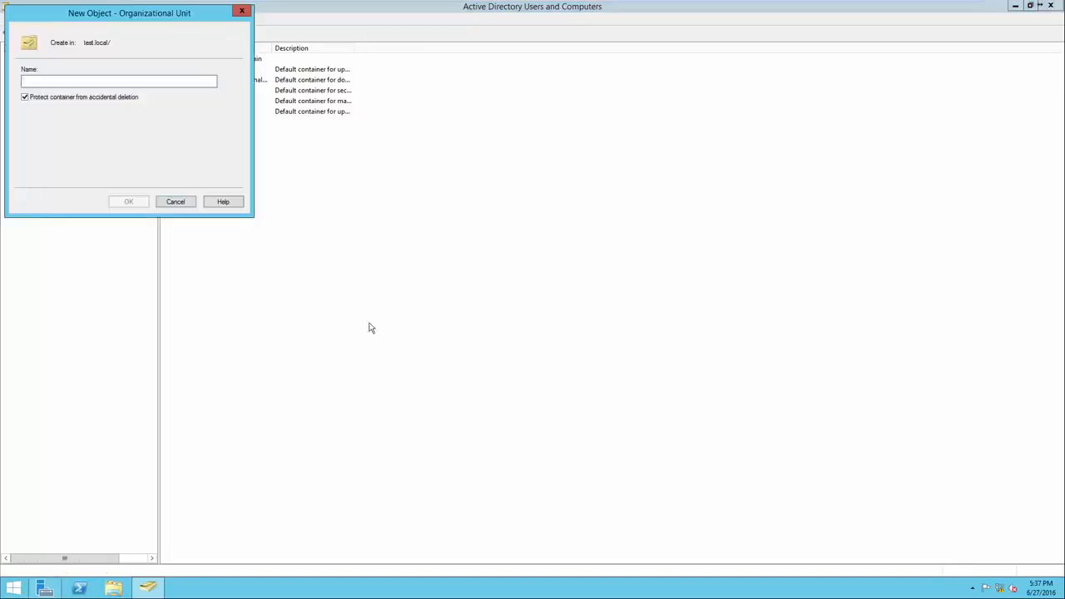
{"action": "type", "text": "Headquarters"}
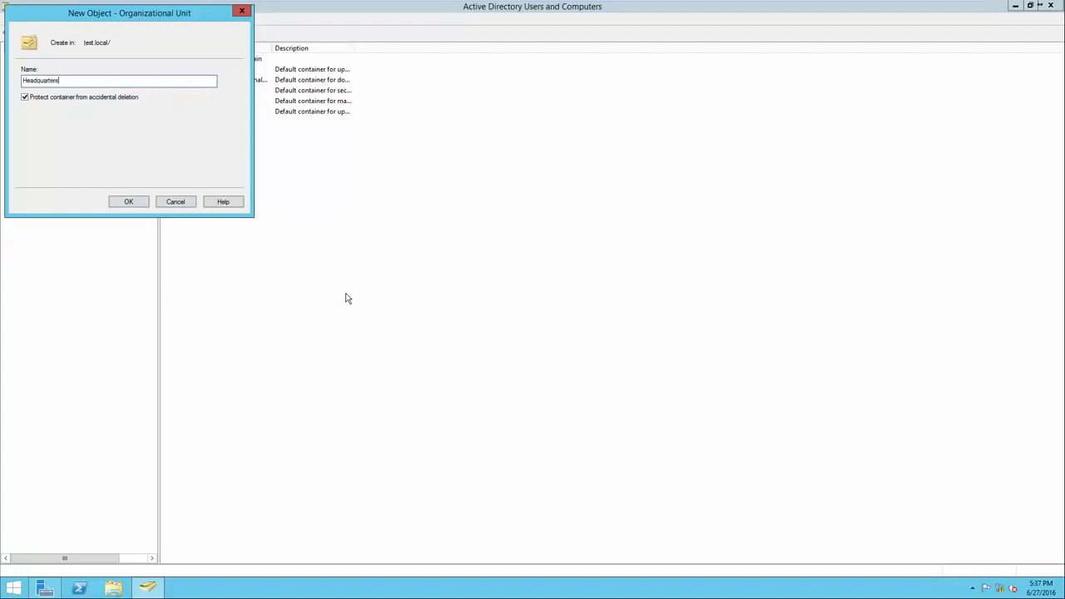
{"action": "key", "text": "Return"}
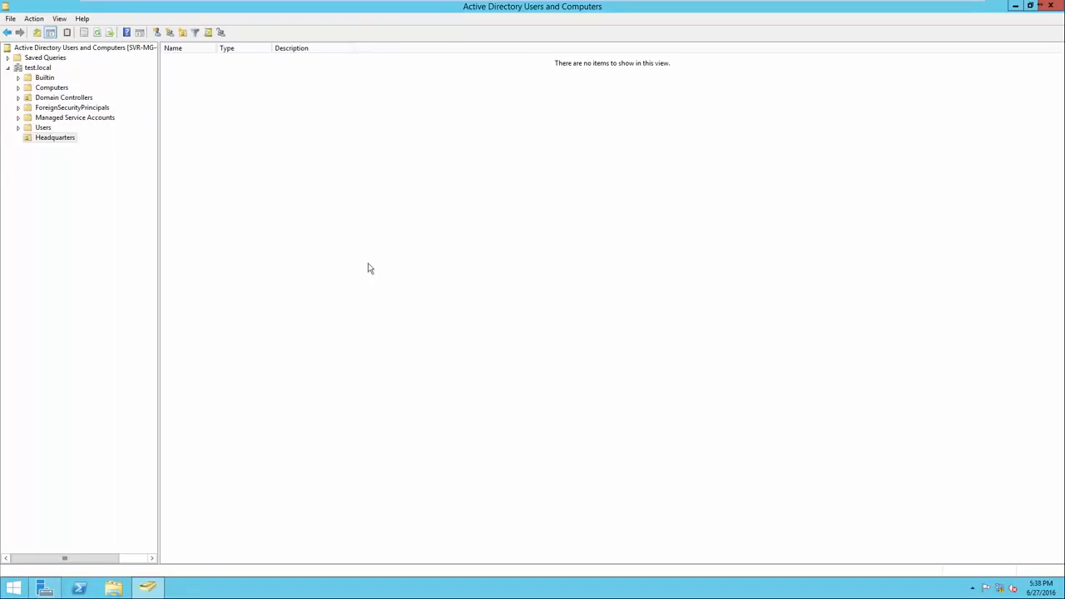
Create an organizational unit named CM East directly under test.local, keeping protection from accidental deletion enabled
{"action": "left_click", "coordinate": [53, 139]}
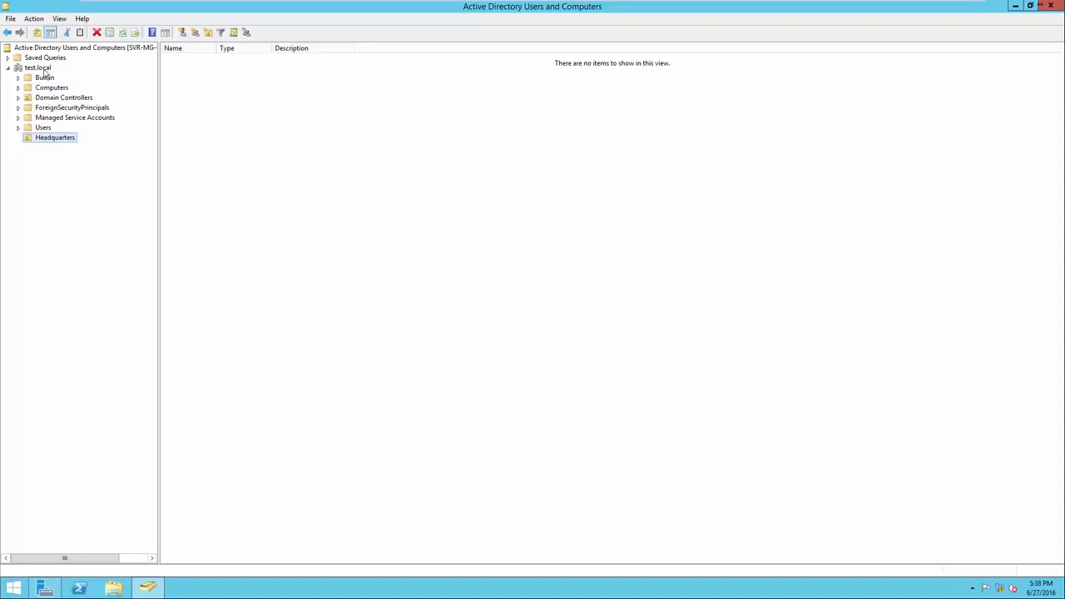
{"action": "left_click", "coordinate": [44, 68]}
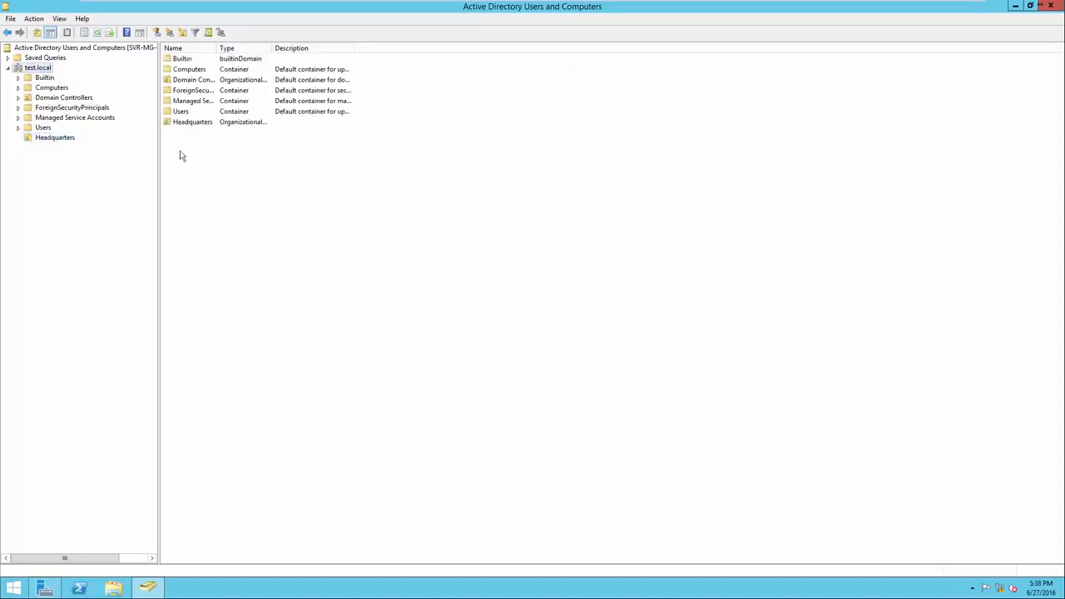
{"action": "right_click", "coordinate": [198, 165]}
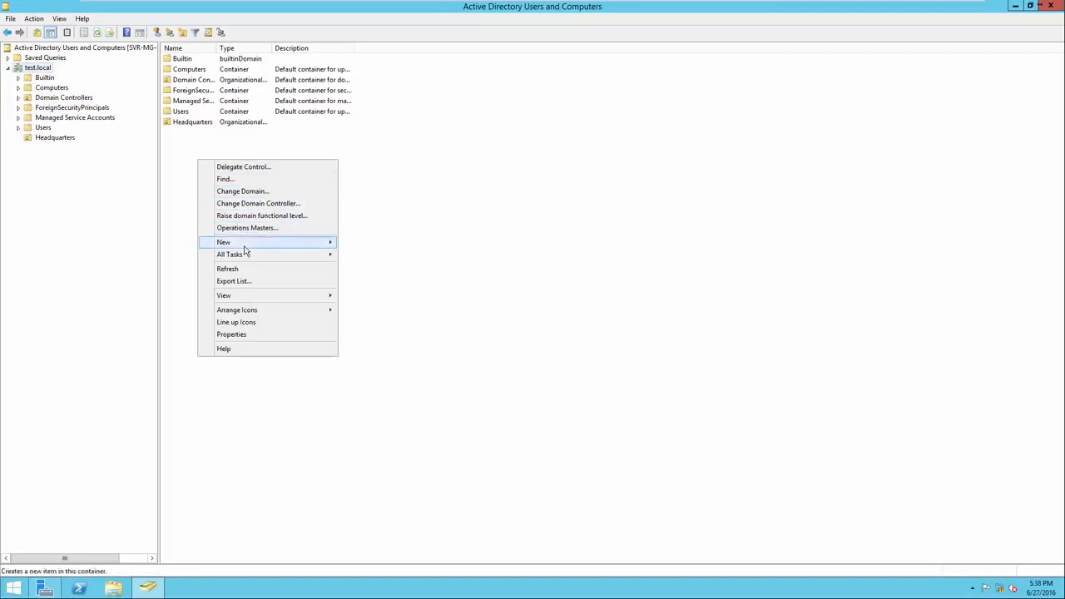
{"action": "mouse_move", "coordinate": [253, 248]}
{"action": "left_click", "coordinate": [381, 315]}
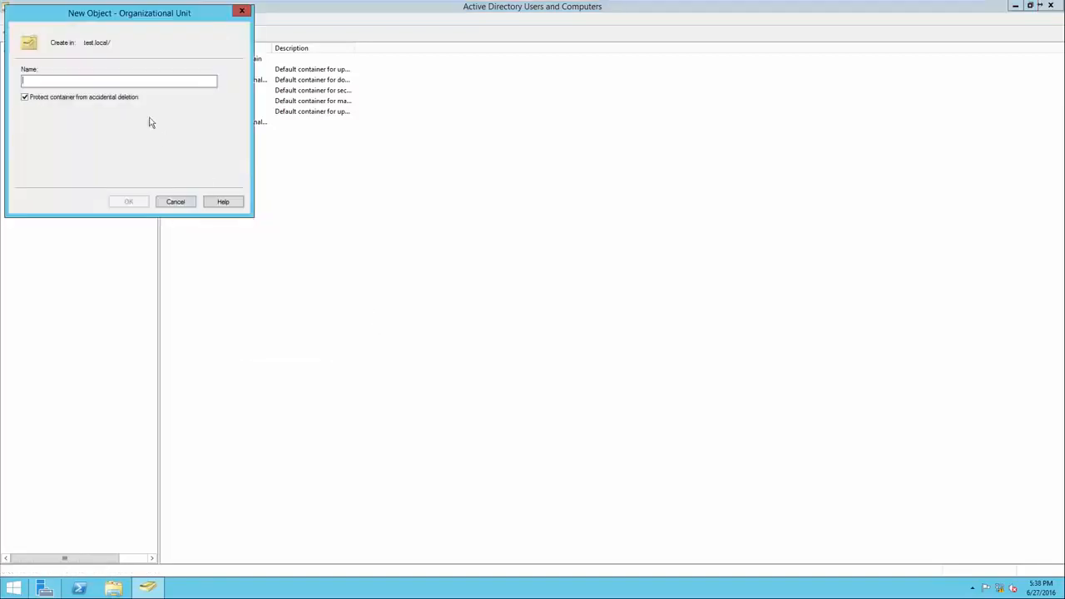
{"action": "left_click_drag", "start_coordinate": [105, 23], "coordinate": [287, 181]}
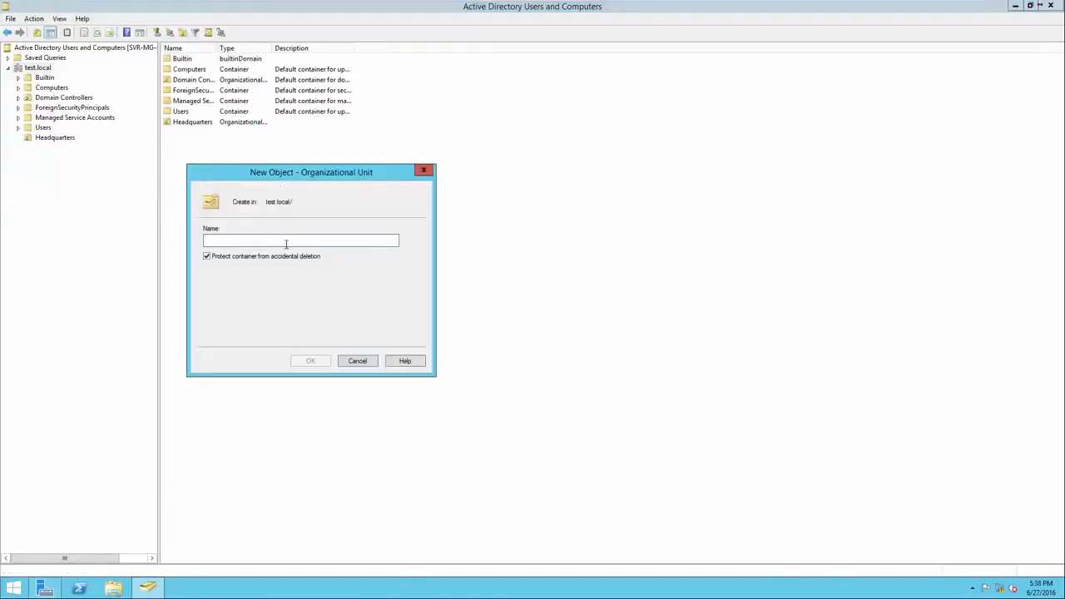
{"action": "type", "text": "CM East"}
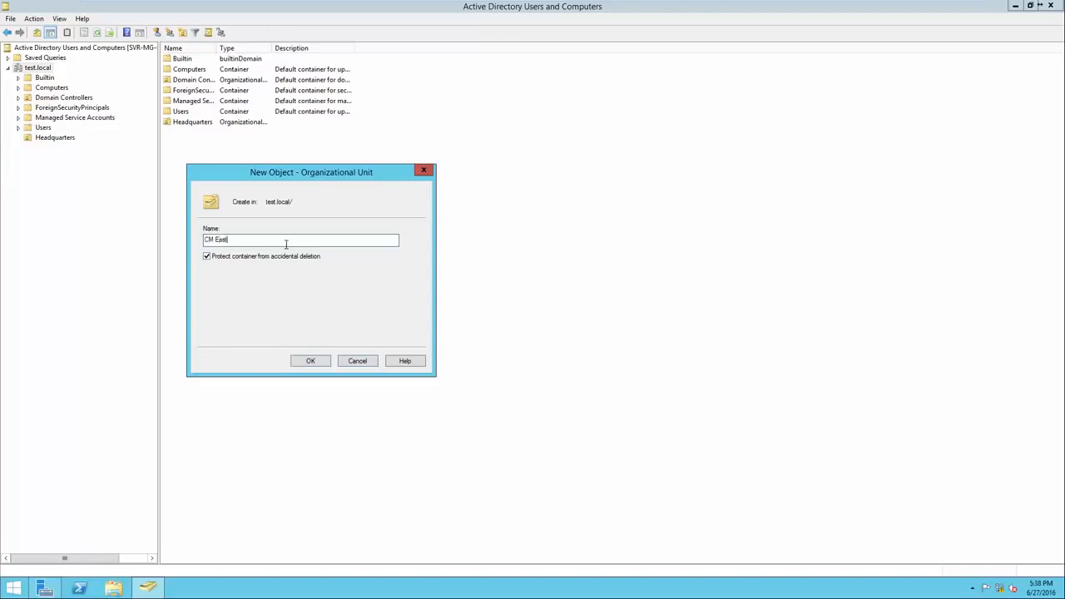
{"action": "left_click", "coordinate": [310, 361]}
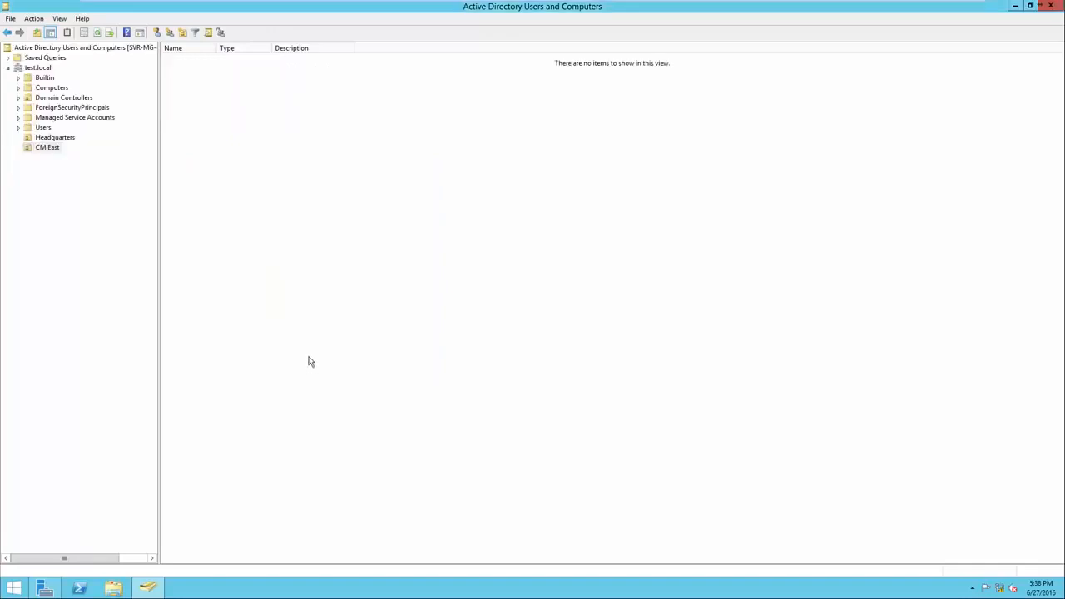
Create an organizational unit named CM West directly under test.local, keeping protection from accidental deletion enabled
{"action": "left_click", "coordinate": [37, 70]}
{"action": "right_click", "coordinate": [215, 169]}
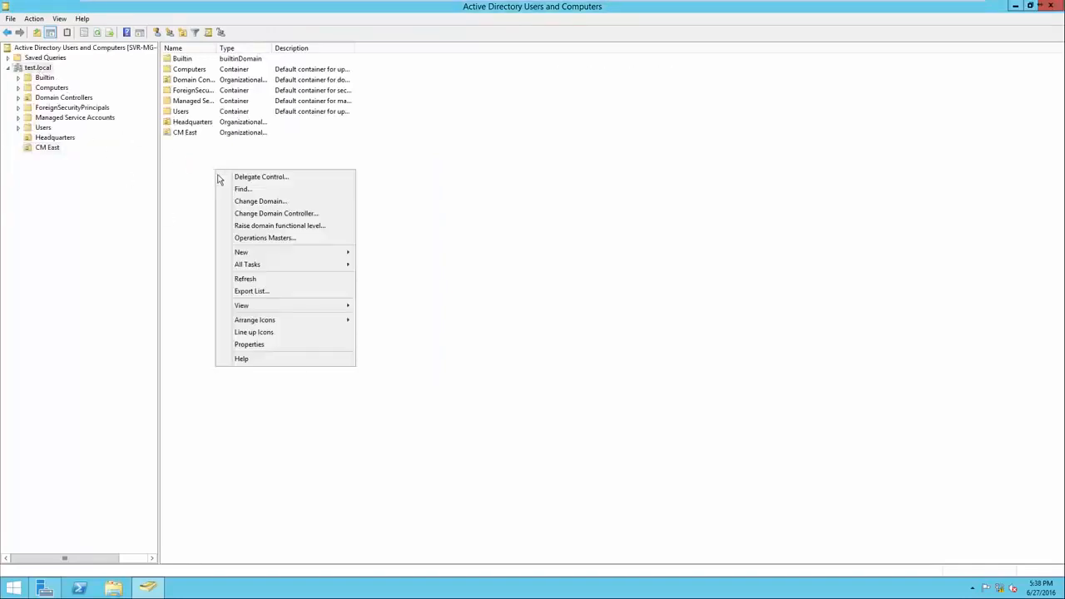
{"action": "mouse_move", "coordinate": [307, 252]}
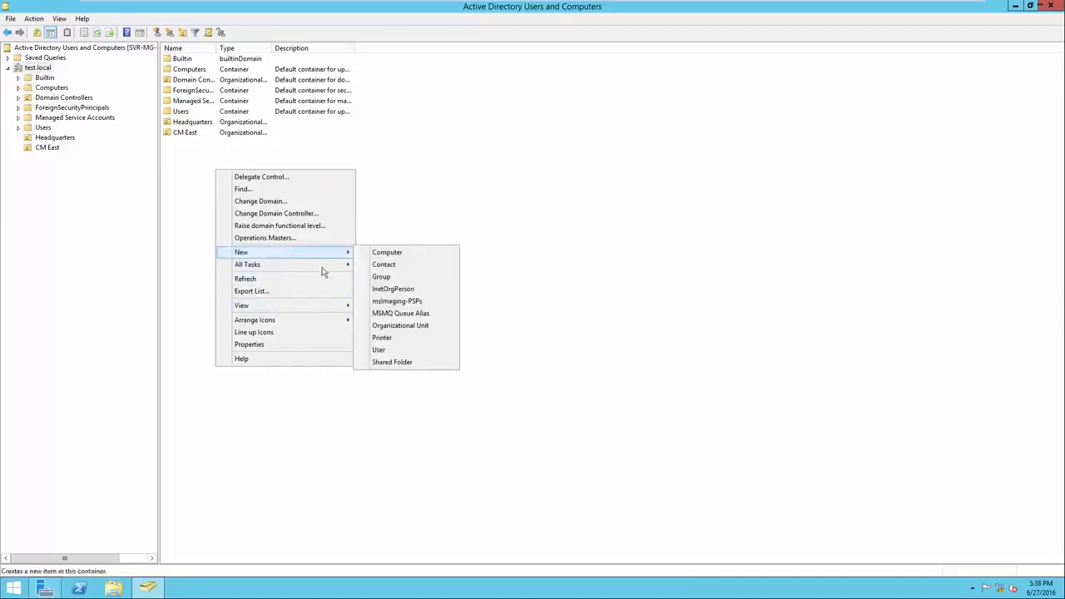
{"action": "left_click", "coordinate": [410, 327]}
{"action": "type", "text": "CM West"}
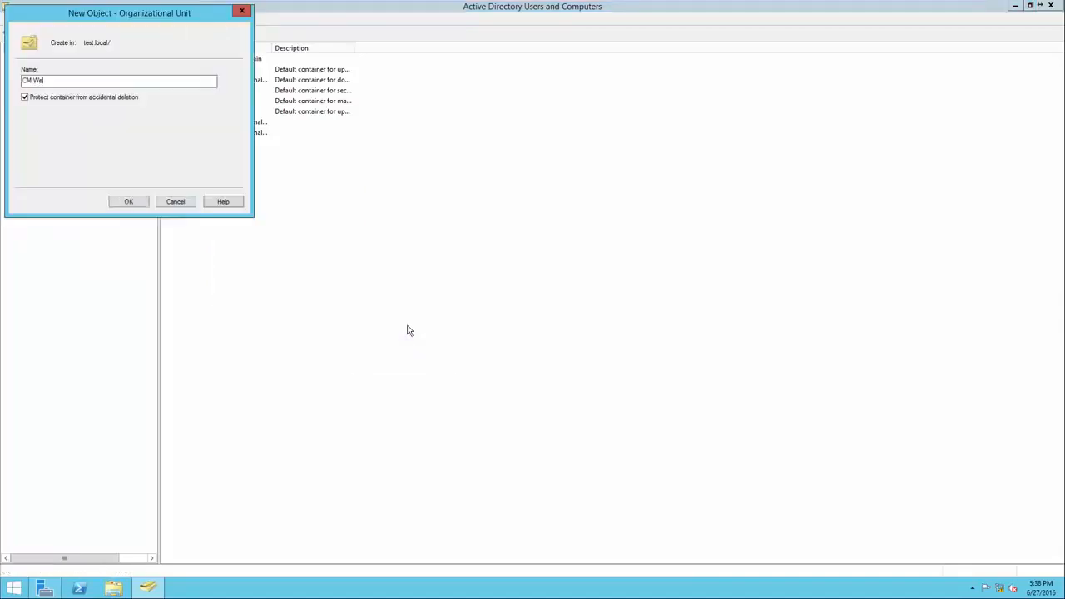
{"action": "key", "text": "Return"}
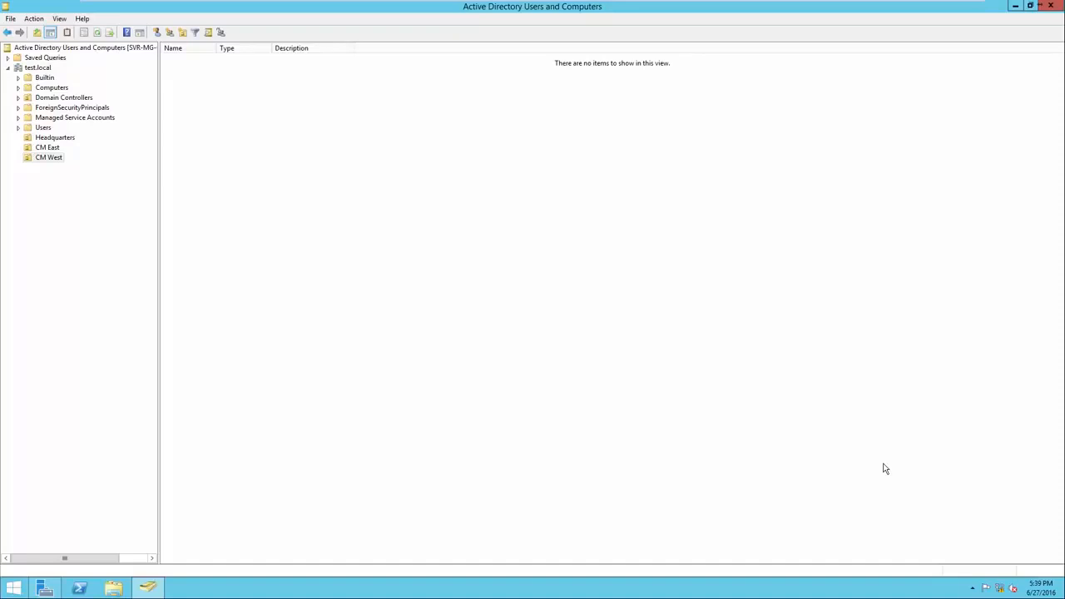
Create a sub-unit named Computers - Headquarters inside the Headquarters organizational unit and view its contents
{"action": "right_click", "coordinate": [219, 191]}
{"action": "mouse_move", "coordinate": [242, 231]}
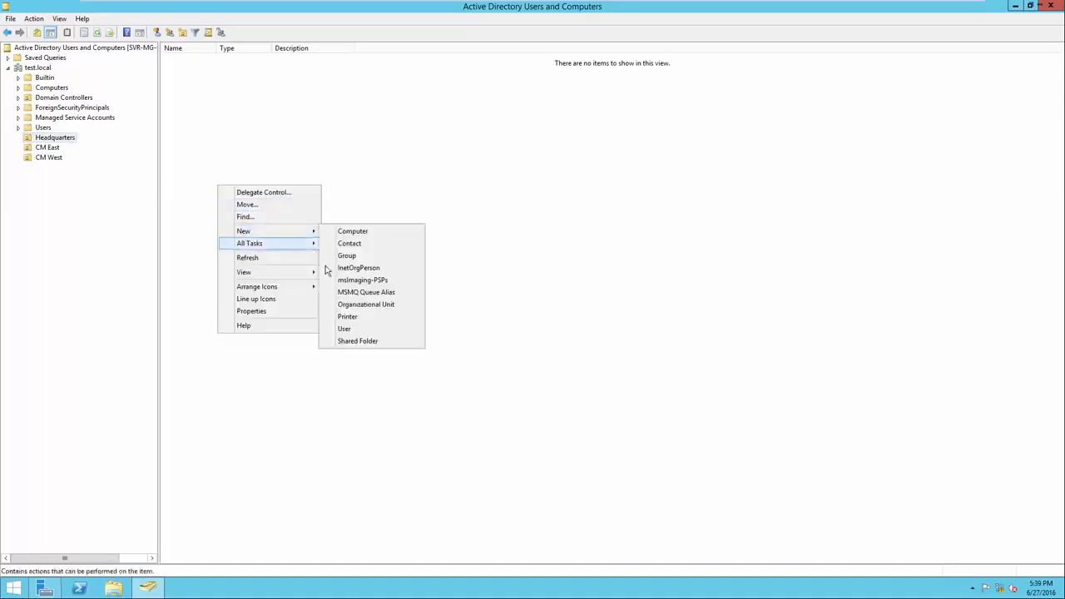
{"action": "left_click", "coordinate": [343, 305]}
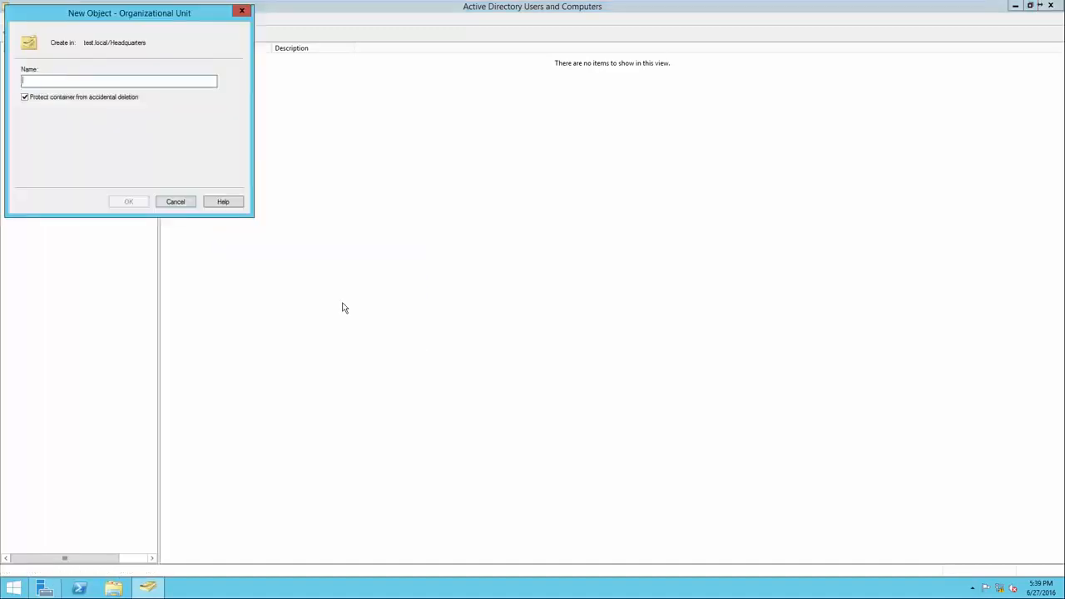
{"action": "type", "text": "Computers"}
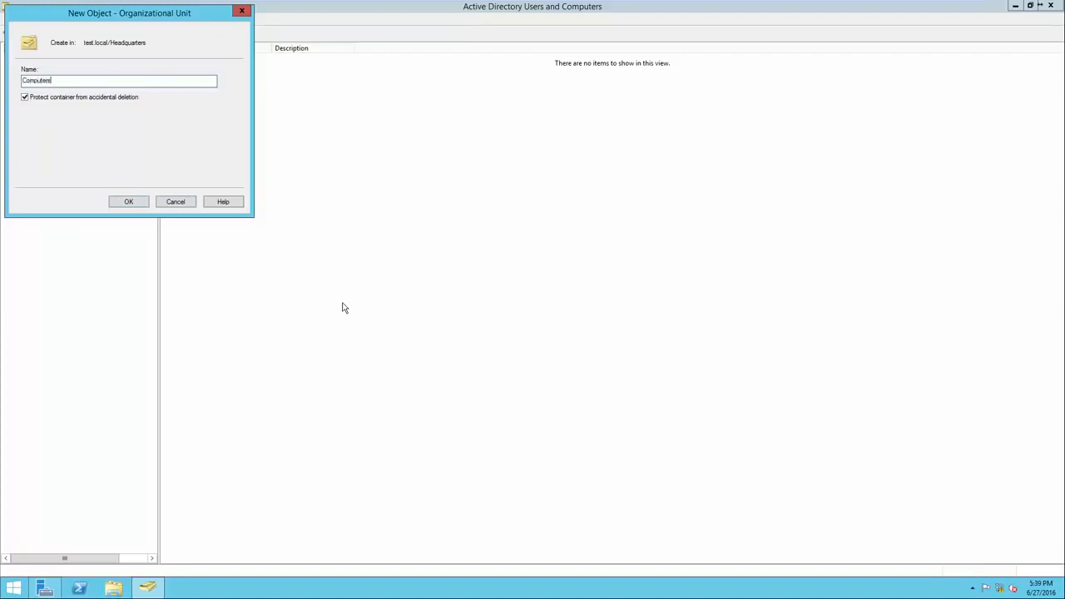
{"action": "type", "text": " - Headquarters"}
{"action": "left_click", "coordinate": [129, 201]}
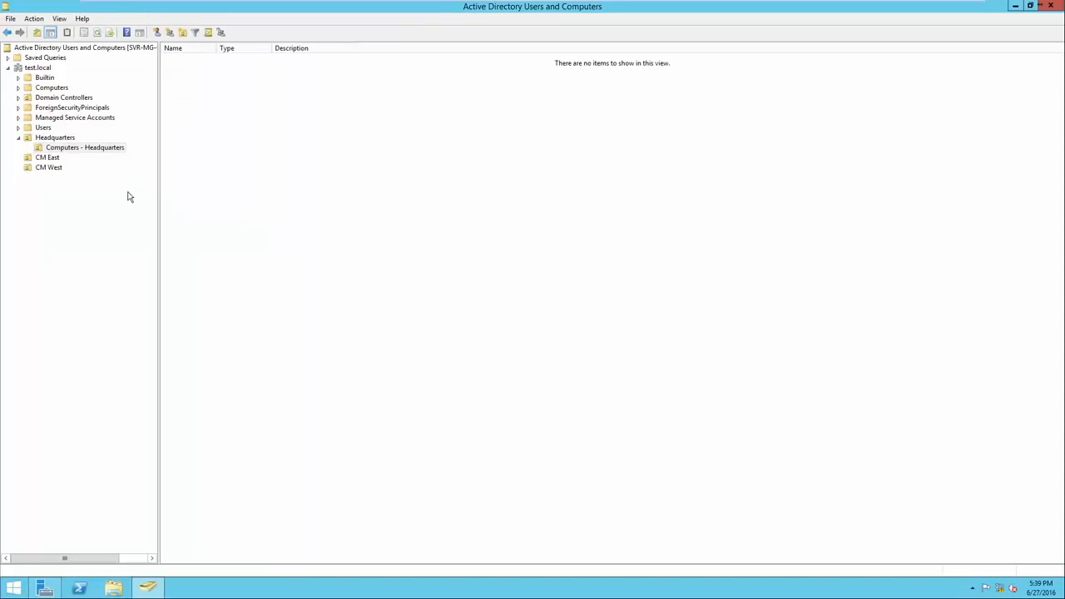
{"action": "left_click", "coordinate": [60, 140]}
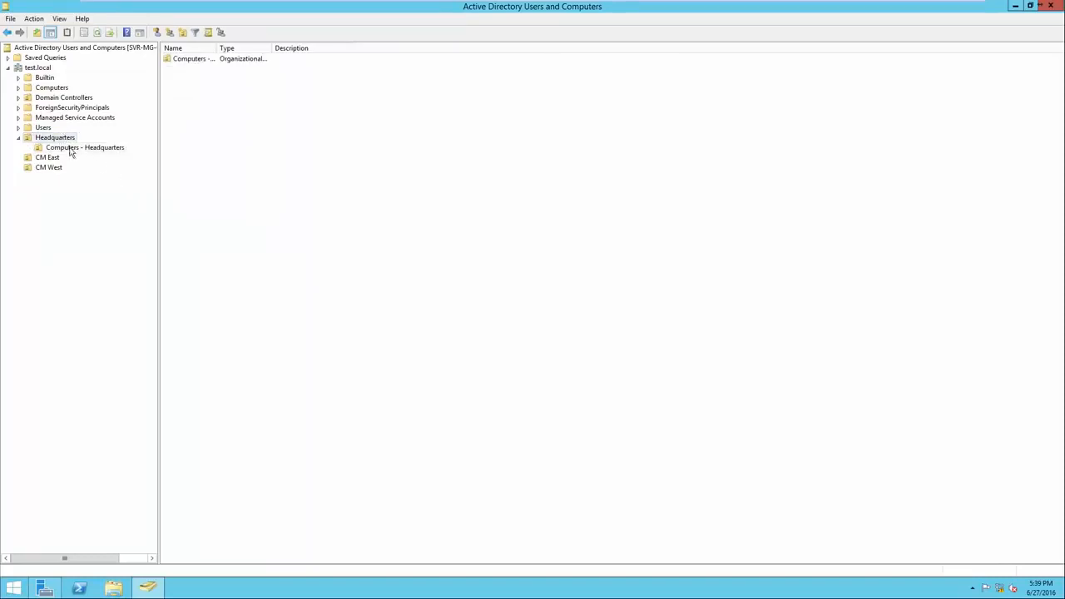
{"action": "left_click", "coordinate": [72, 150]}
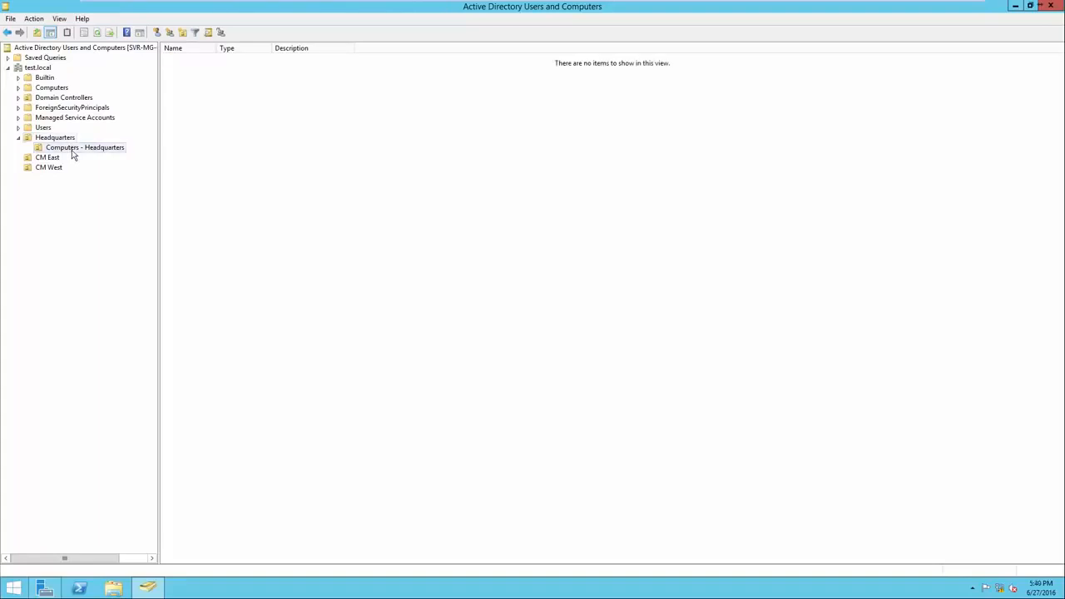
Create a nested organizational unit named Computers - CM East inside the CM East organizational unit
{"action": "right_click", "coordinate": [48, 159]}
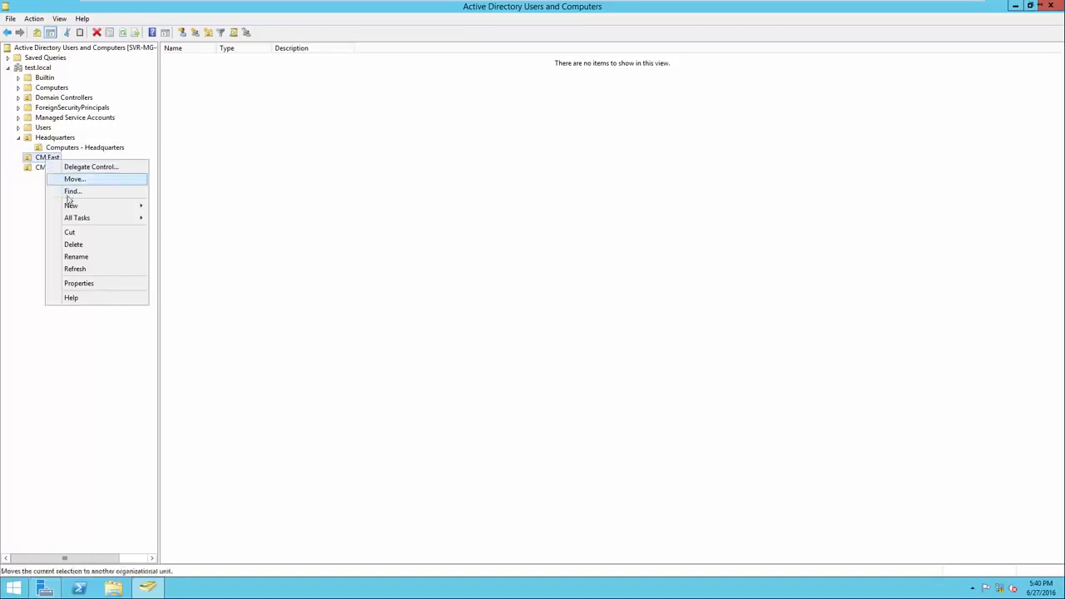
{"action": "mouse_move", "coordinate": [70, 207]}
{"action": "left_click", "coordinate": [180, 280]}
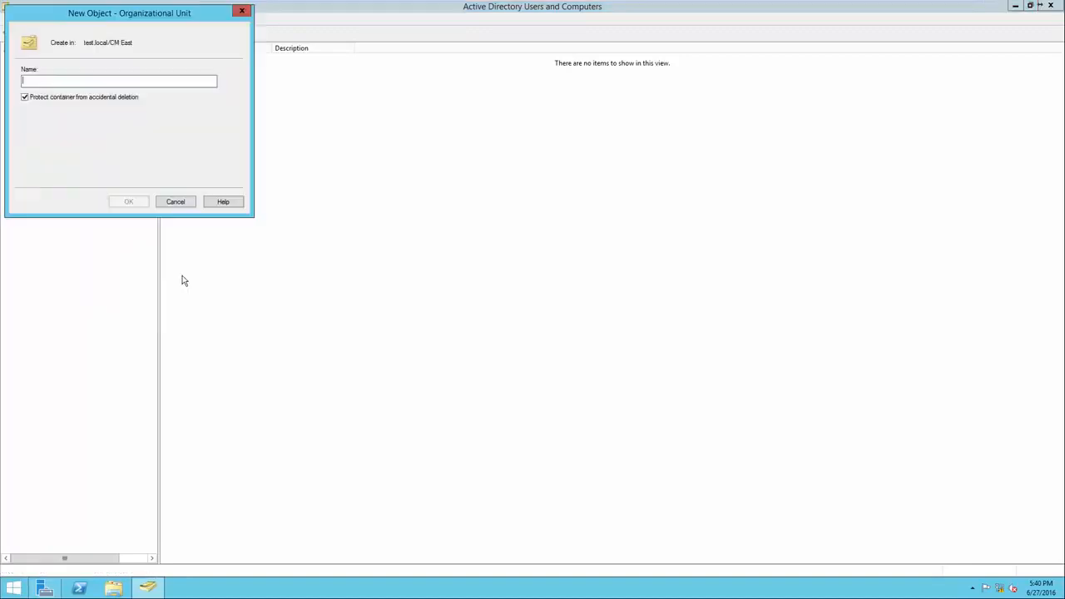
{"action": "left_click_drag", "start_coordinate": [98, 18], "coordinate": [276, 129]}
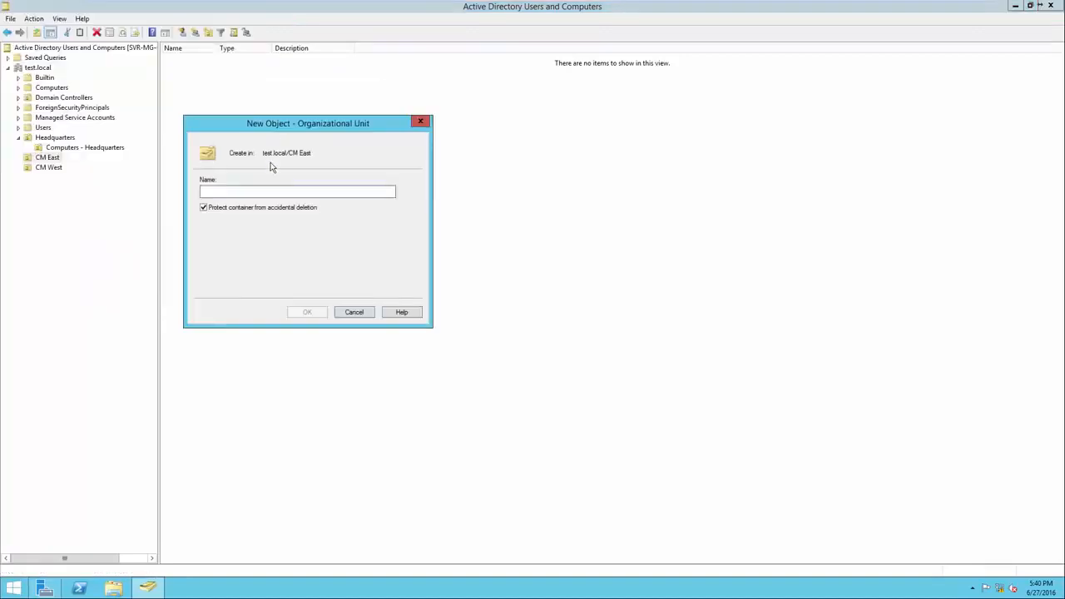
{"action": "type", "text": "Computers -"}
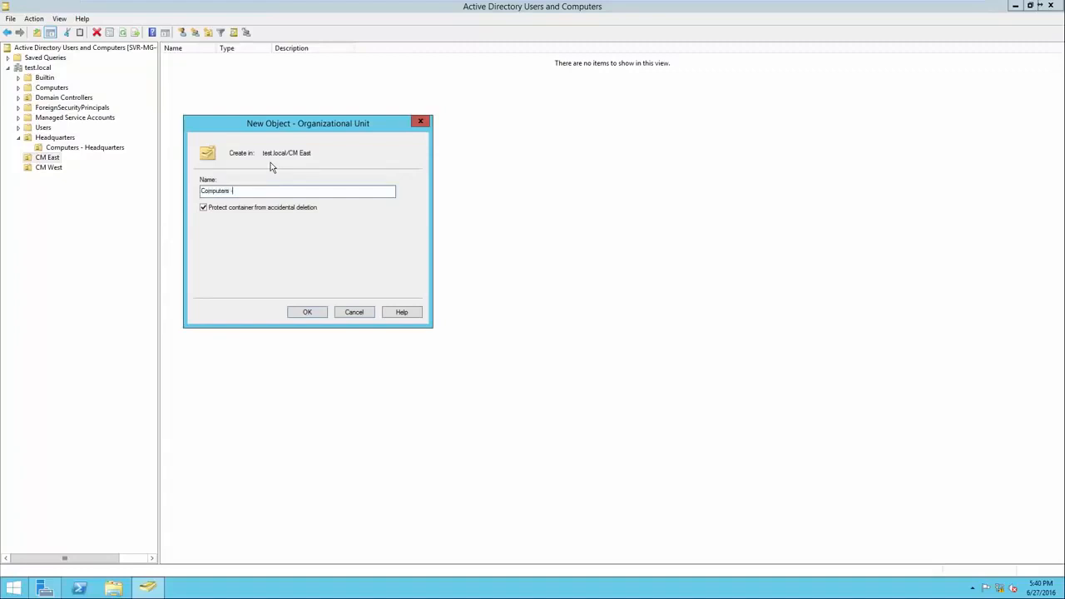
{"action": "type", "text": " CM East"}
{"action": "left_click", "coordinate": [306, 312]}
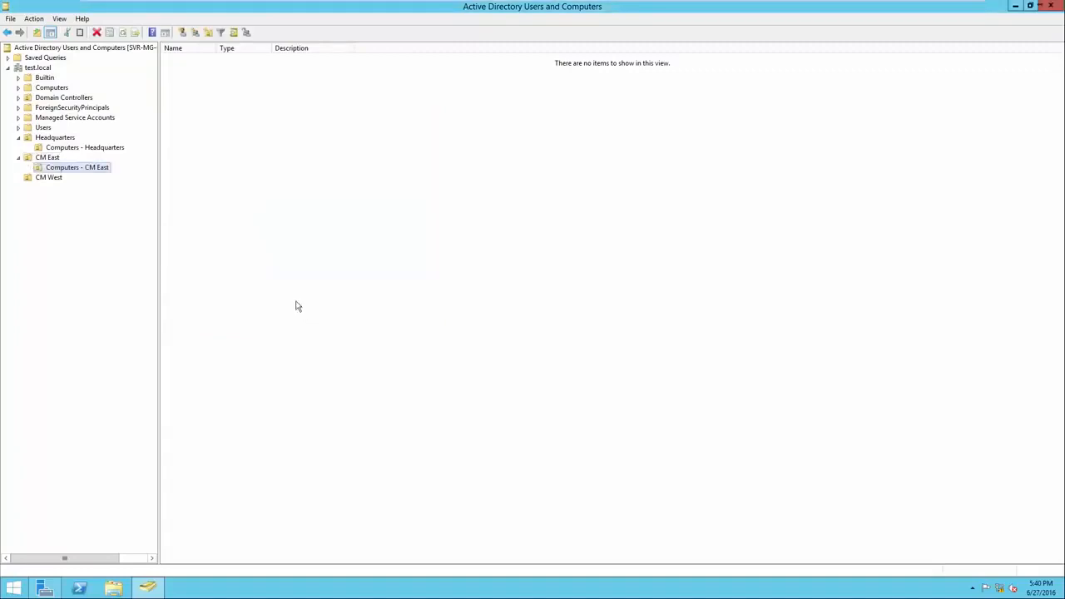
Create a nested organizational unit named Computers - CM West inside CM West, and check the Headquarters and CM East units
{"action": "right_click", "coordinate": [50, 177]}
{"action": "mouse_move", "coordinate": [102, 221]}
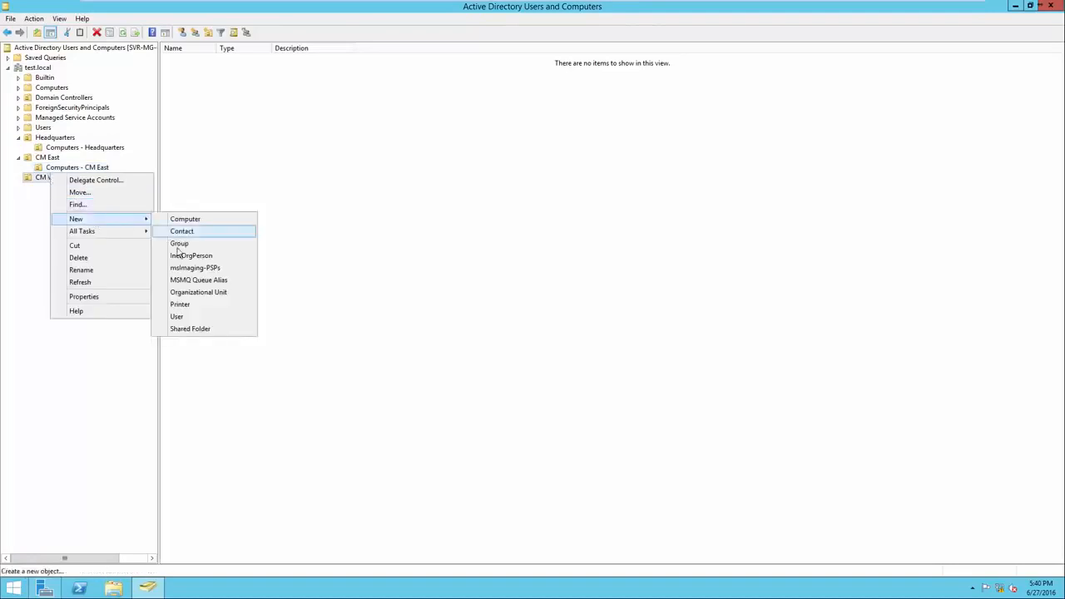
{"action": "left_click", "coordinate": [197, 292]}
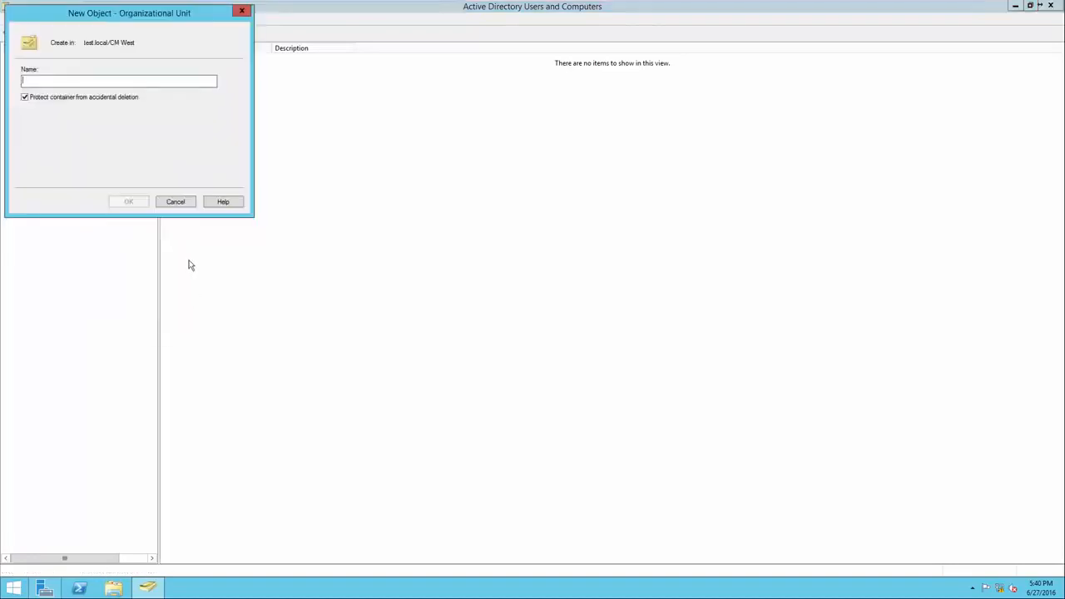
{"action": "type", "text": "Computers - CM West"}
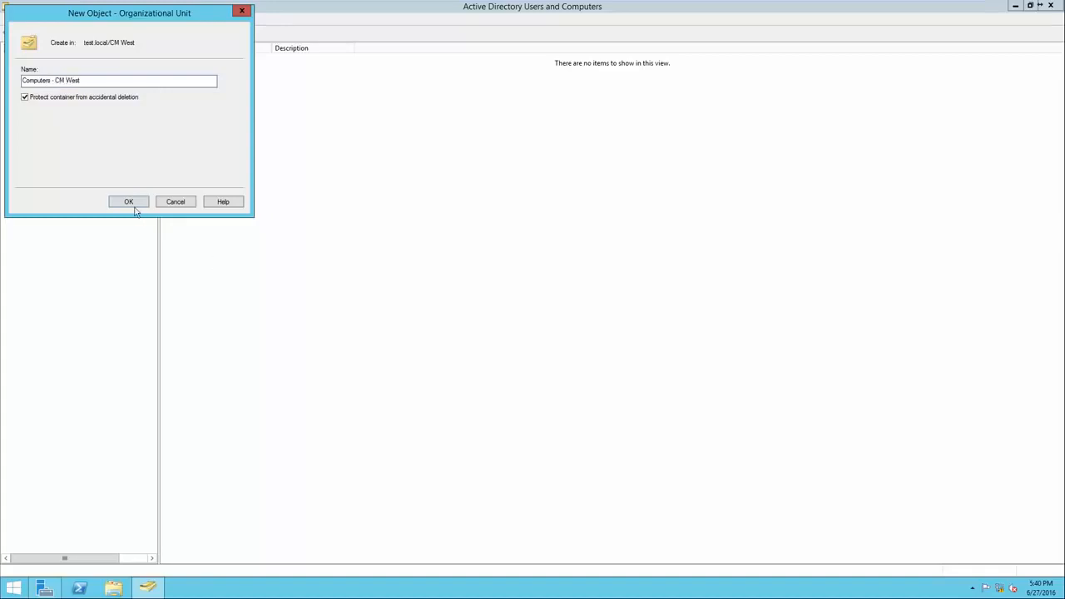
{"action": "left_click", "coordinate": [130, 205]}
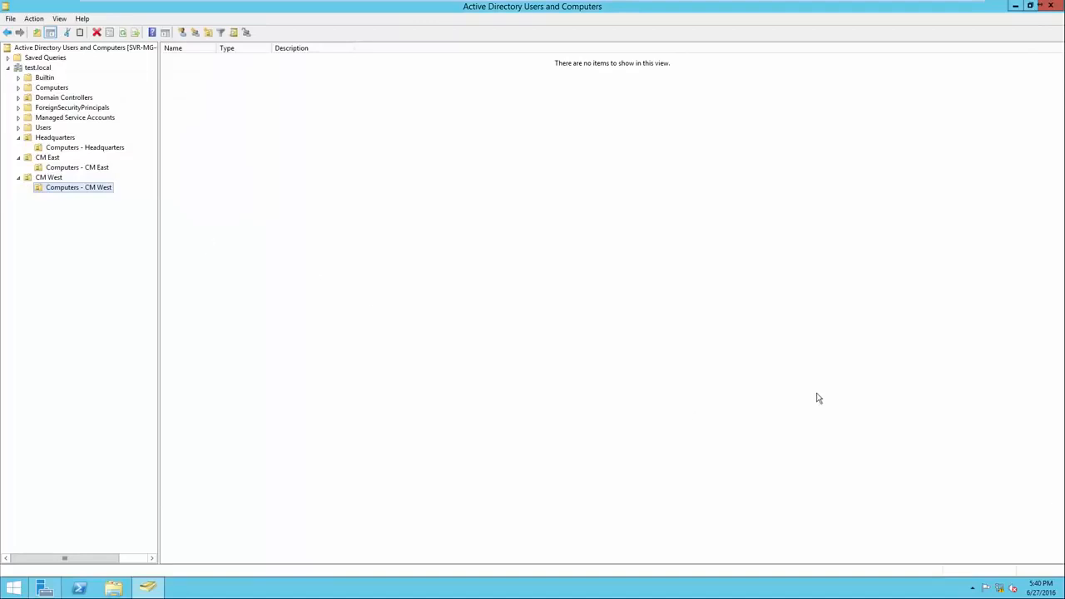
{"action": "left_click", "coordinate": [70, 140]}
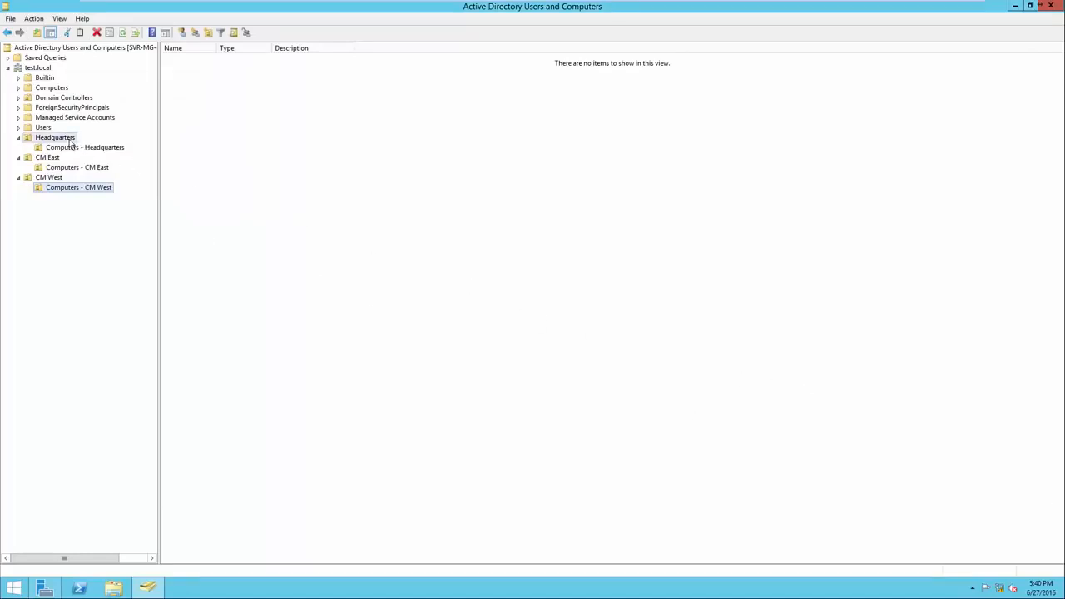
{"action": "left_click", "coordinate": [58, 160]}
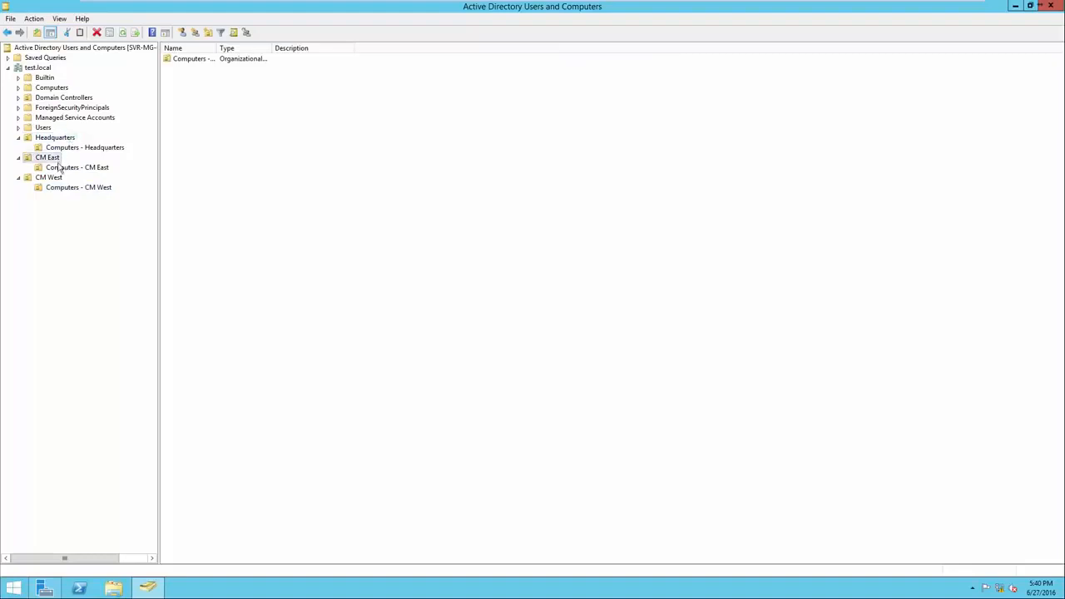
Review the contents of the Headquarters, CM East and CM West organizational units and their nested Computers units
{"action": "left_click", "coordinate": [62, 179]}
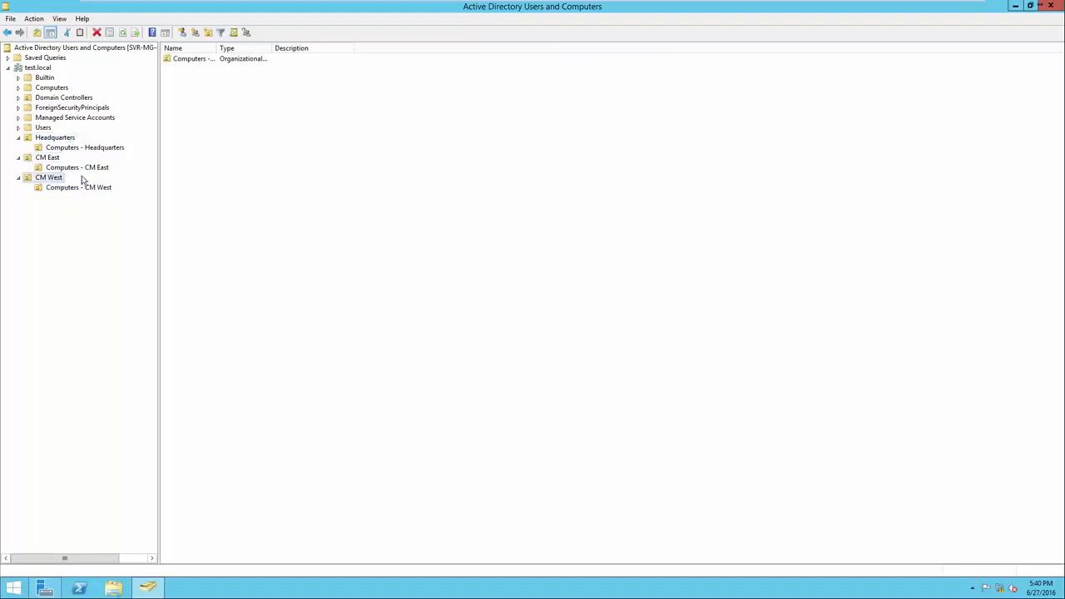
{"action": "left_click", "coordinate": [102, 150]}
{"action": "left_click", "coordinate": [100, 169]}
{"action": "left_click", "coordinate": [100, 188]}
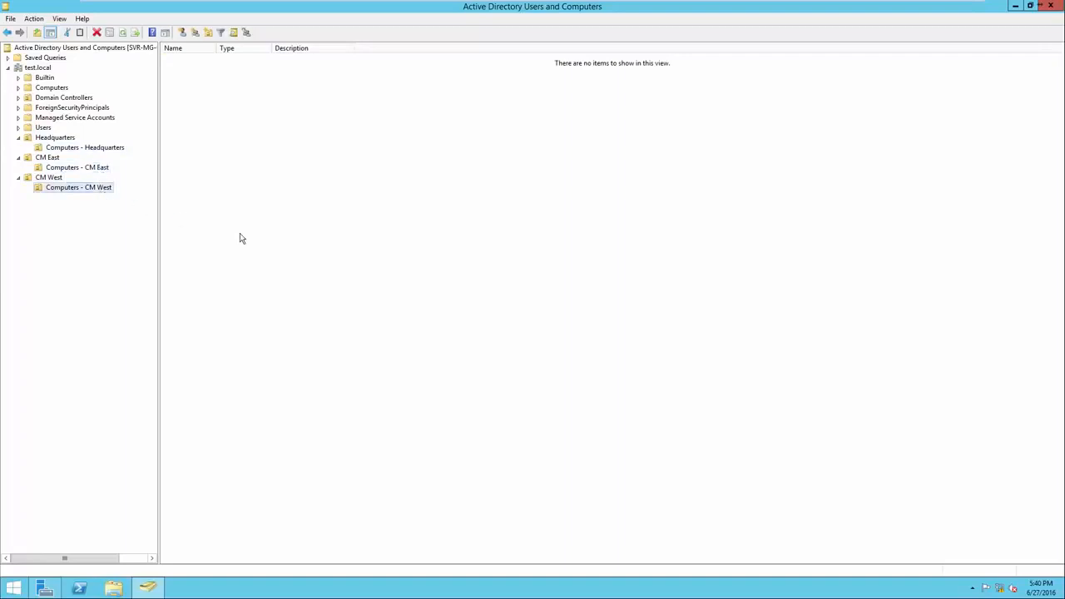
{"action": "left_click", "coordinate": [60, 140]}
{"action": "left_click", "coordinate": [60, 161]}
{"action": "left_click", "coordinate": [59, 179]}
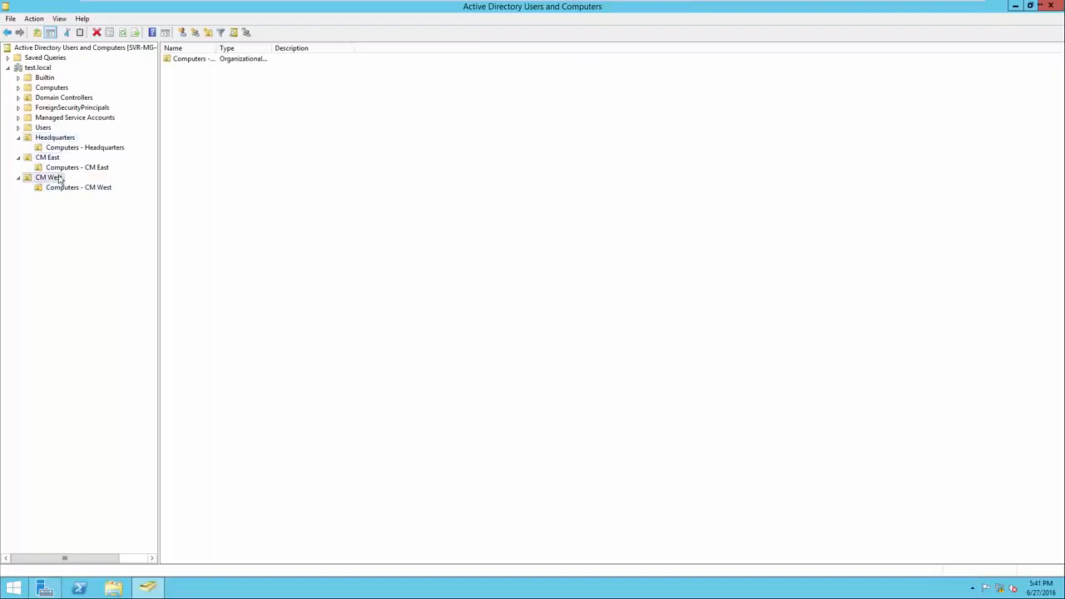
{"action": "left_click", "coordinate": [62, 142]}
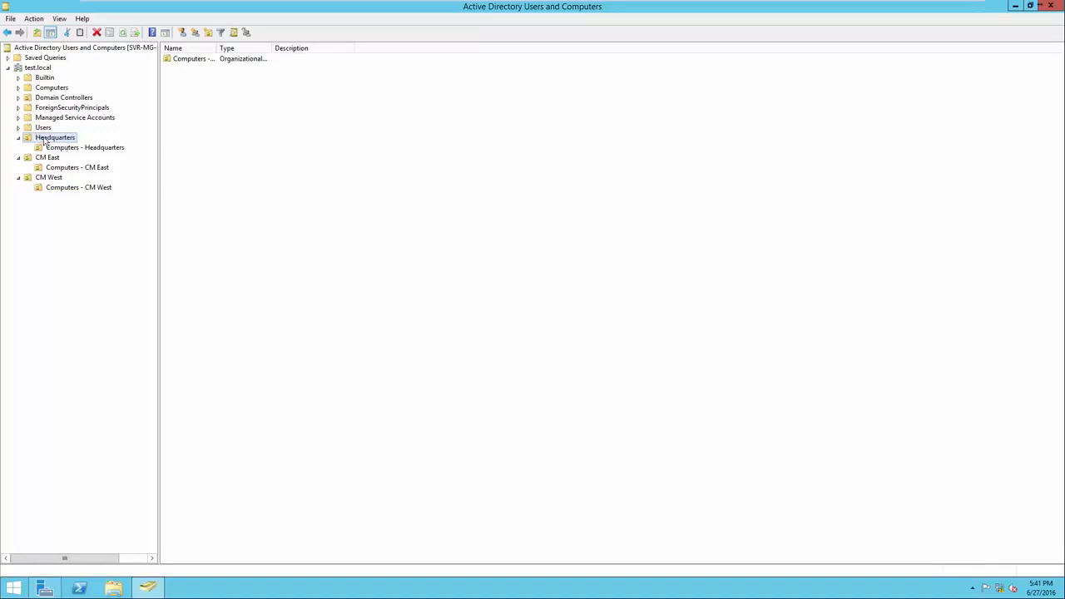
{"action": "right_click", "coordinate": [261, 153]}
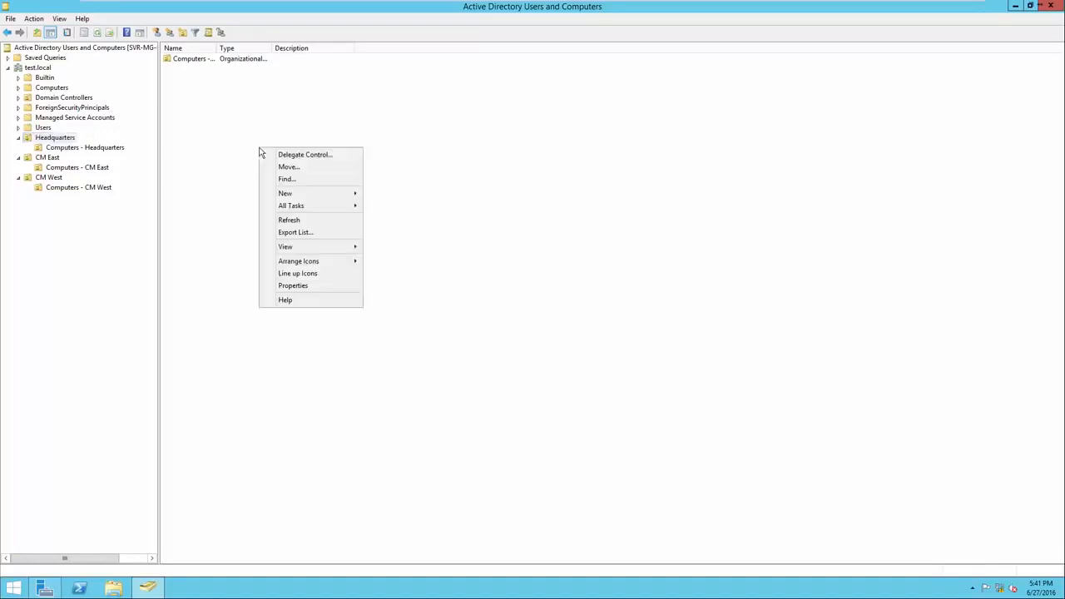
{"action": "mouse_move", "coordinate": [300, 196]}
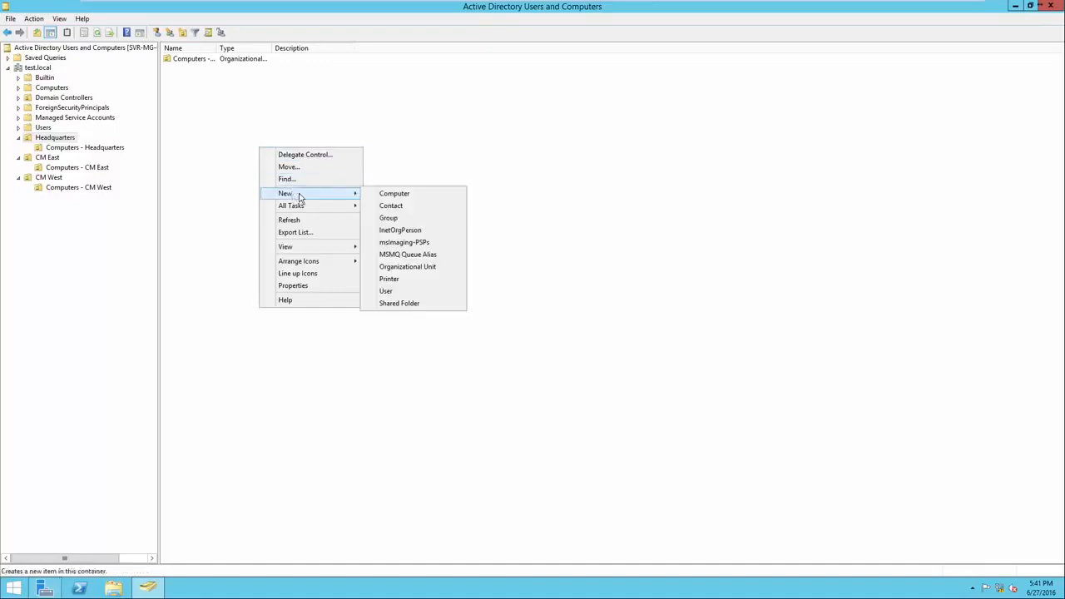
{"action": "left_click", "coordinate": [385, 231]}
{"action": "left_click", "coordinate": [236, 200]}
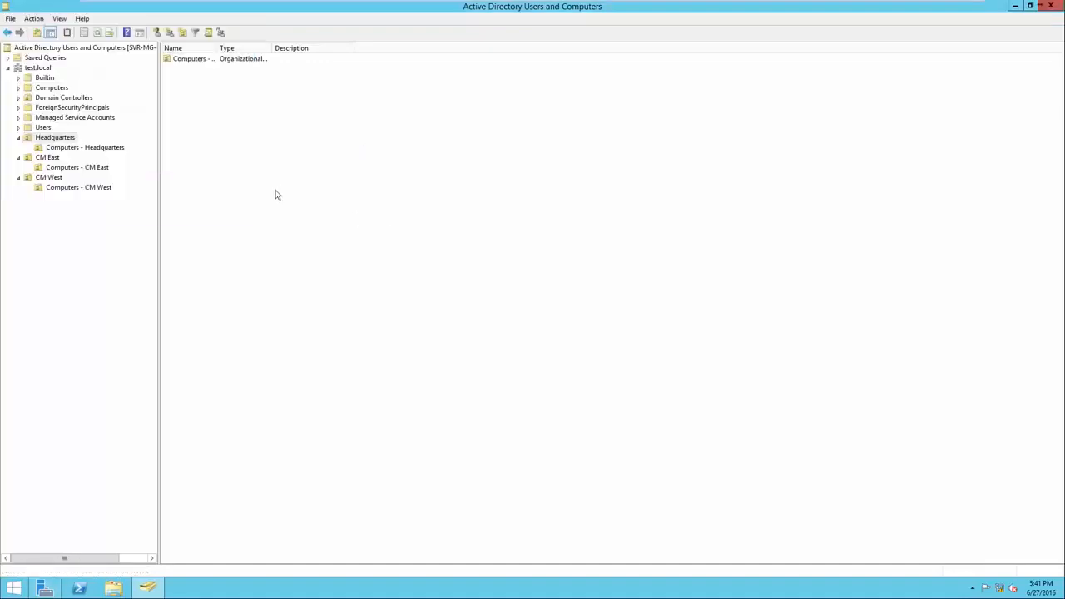
Create a global security group named Administative in the Headquarters organizational unit and widen the list's Name column
{"action": "right_click", "coordinate": [290, 189]}
{"action": "mouse_move", "coordinate": [323, 239]}
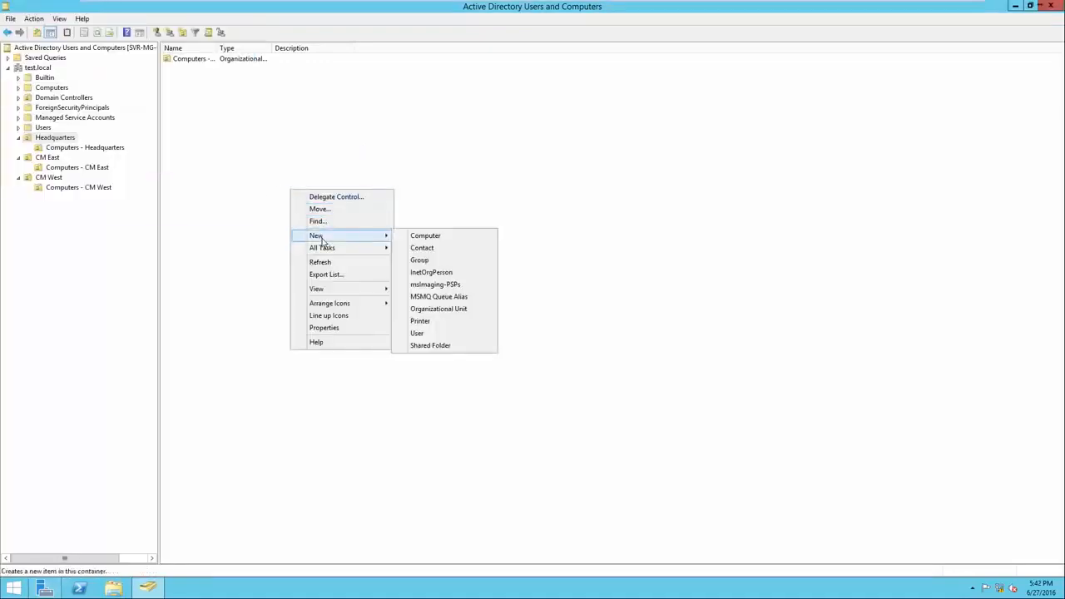
{"action": "left_click", "coordinate": [442, 263]}
{"action": "left_click_drag", "start_coordinate": [128, 22], "coordinate": [325, 128]}
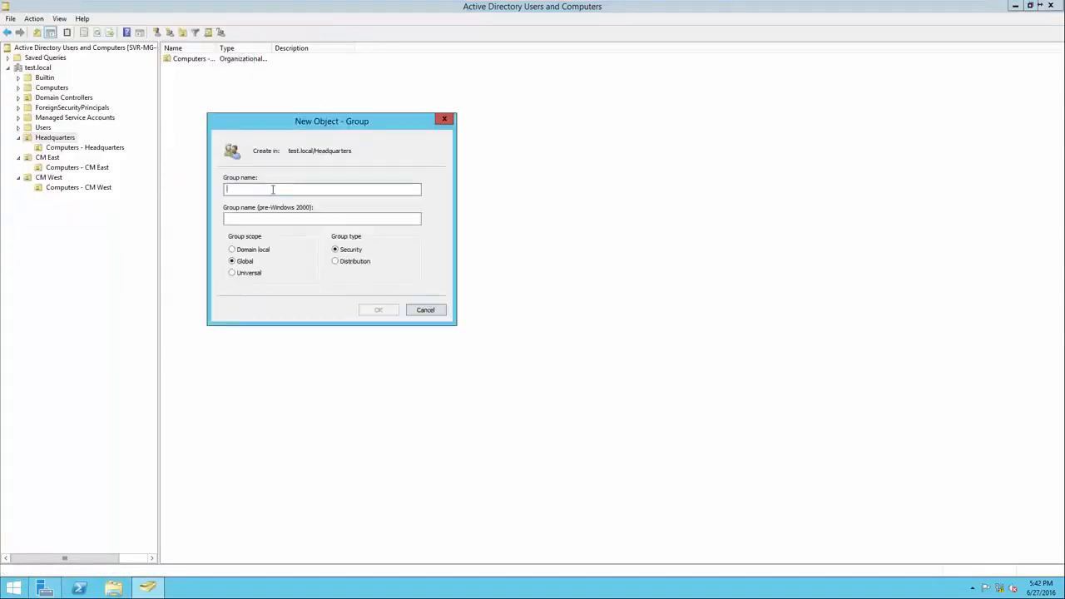
{"action": "type", "text": "Adminisa"}
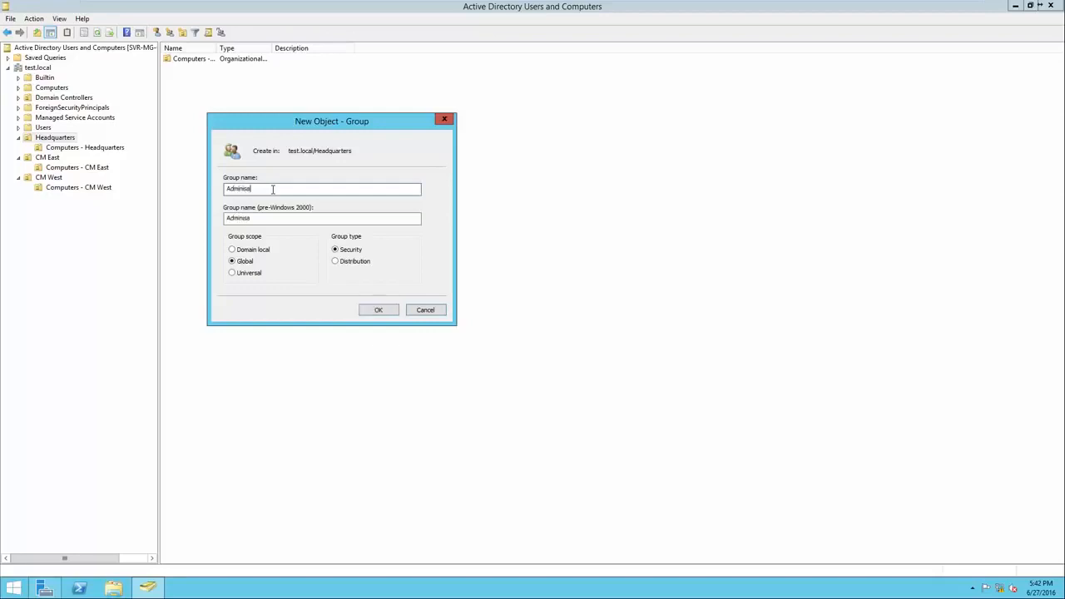
{"action": "key", "text": "BackSpace"}
{"action": "type", "text": "tative"}
{"action": "left_click", "coordinate": [371, 311]}
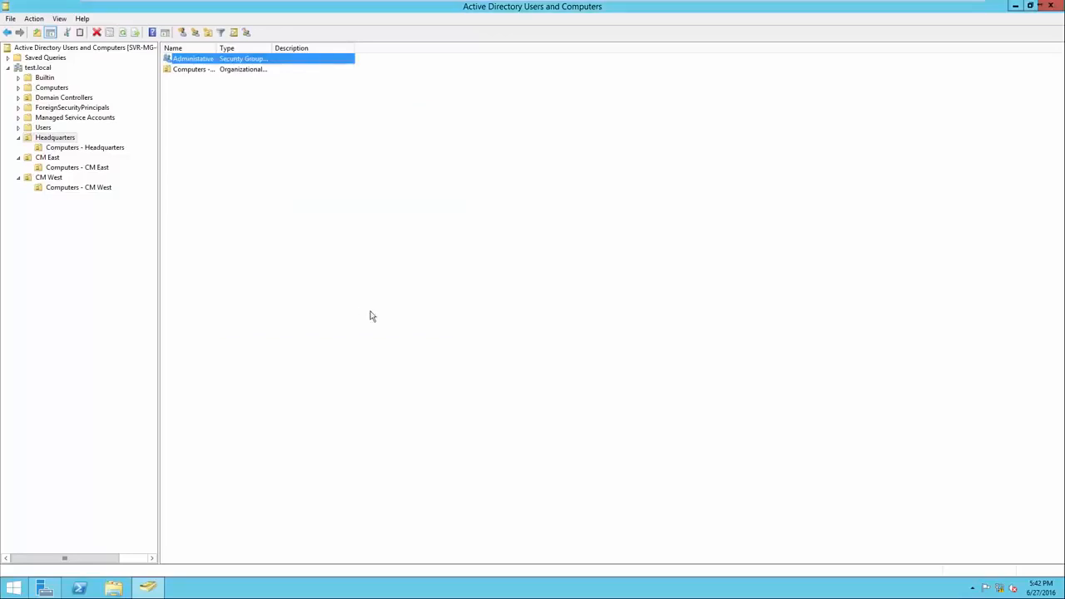
{"action": "left_click_drag", "start_coordinate": [215, 48], "coordinate": [236, 49]}
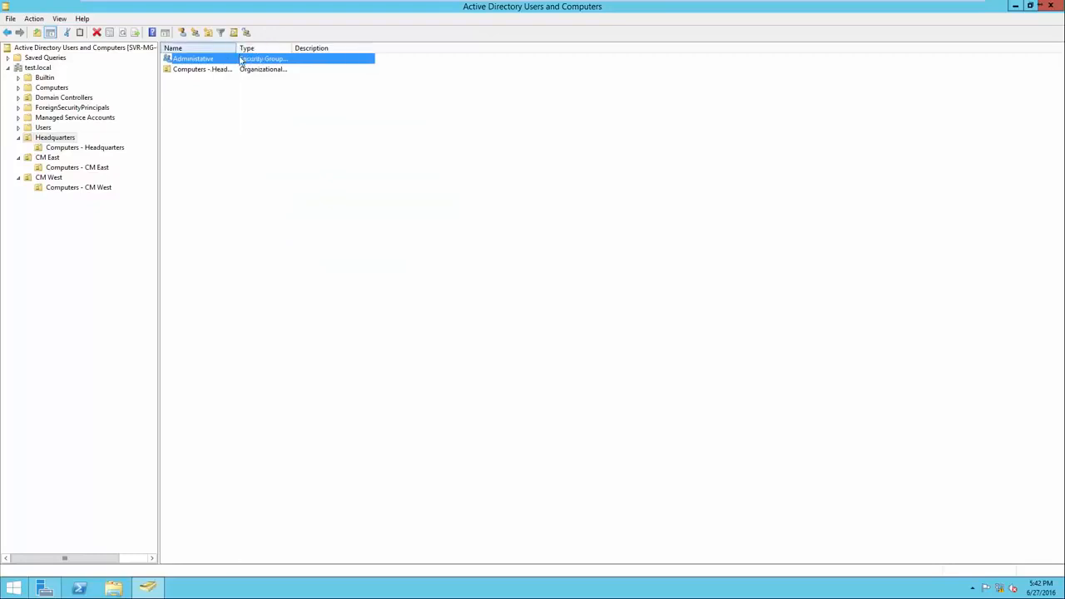
Create a global security group named Accounting in the Headquarters organizational unit
{"action": "right_click", "coordinate": [278, 151]}
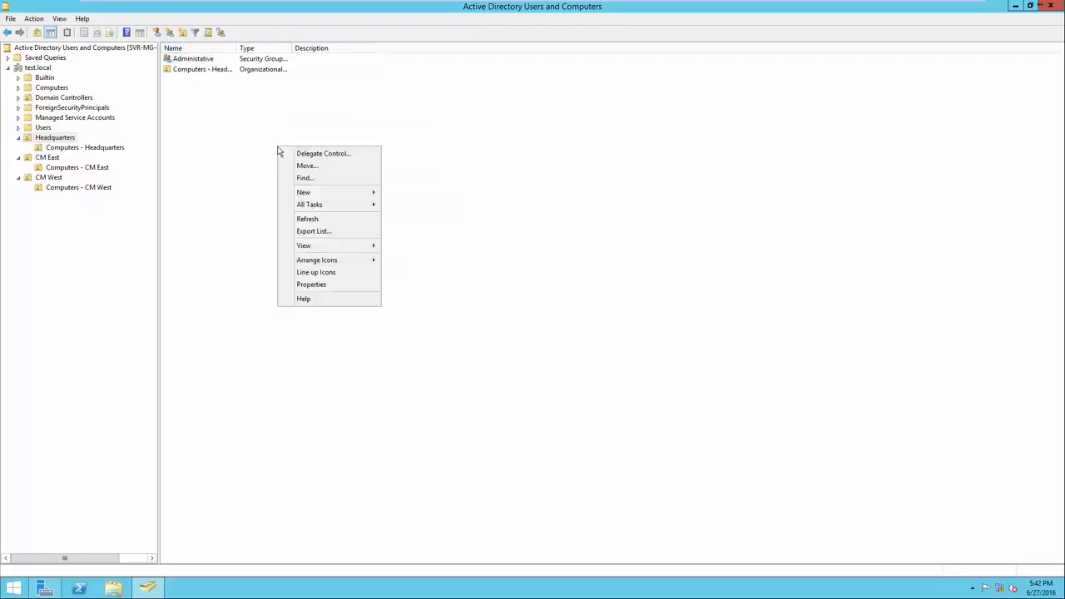
{"action": "mouse_move", "coordinate": [323, 194]}
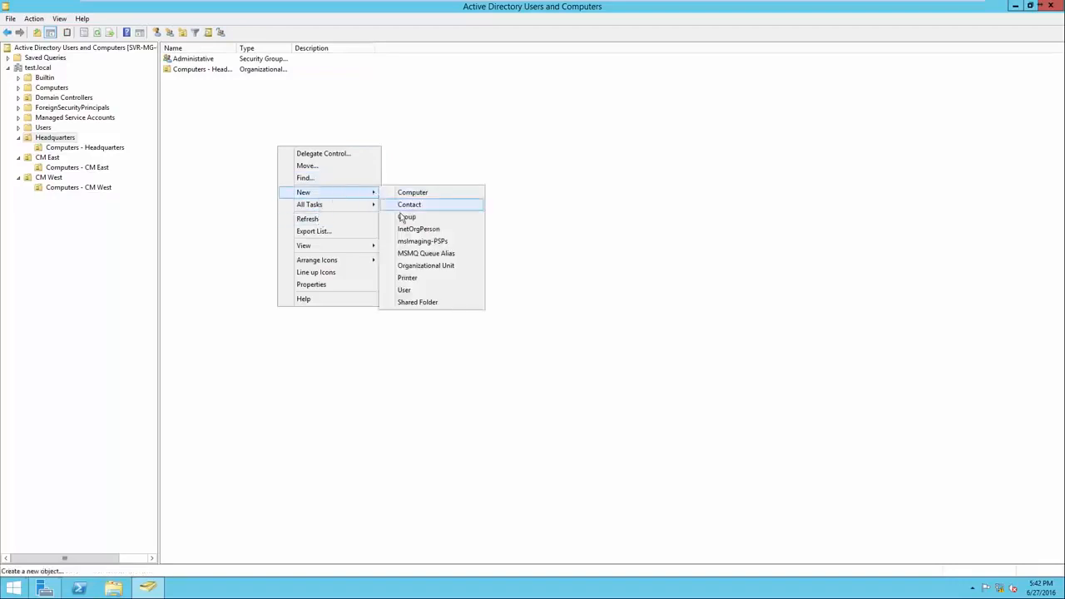
{"action": "left_click", "coordinate": [406, 217]}
{"action": "type", "text": "Ac"}
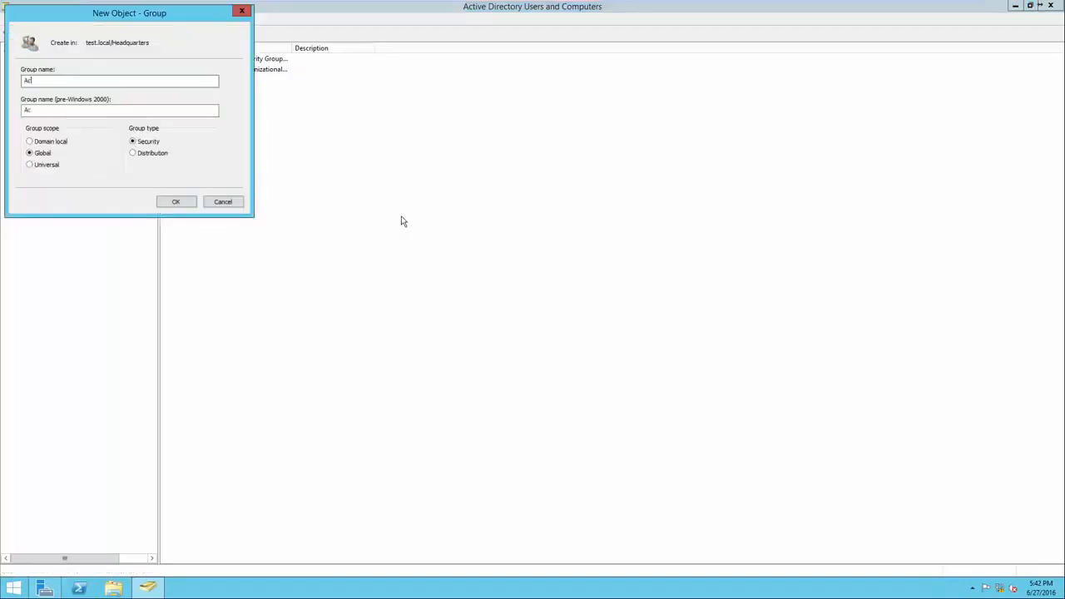
{"action": "type", "text": "counting"}
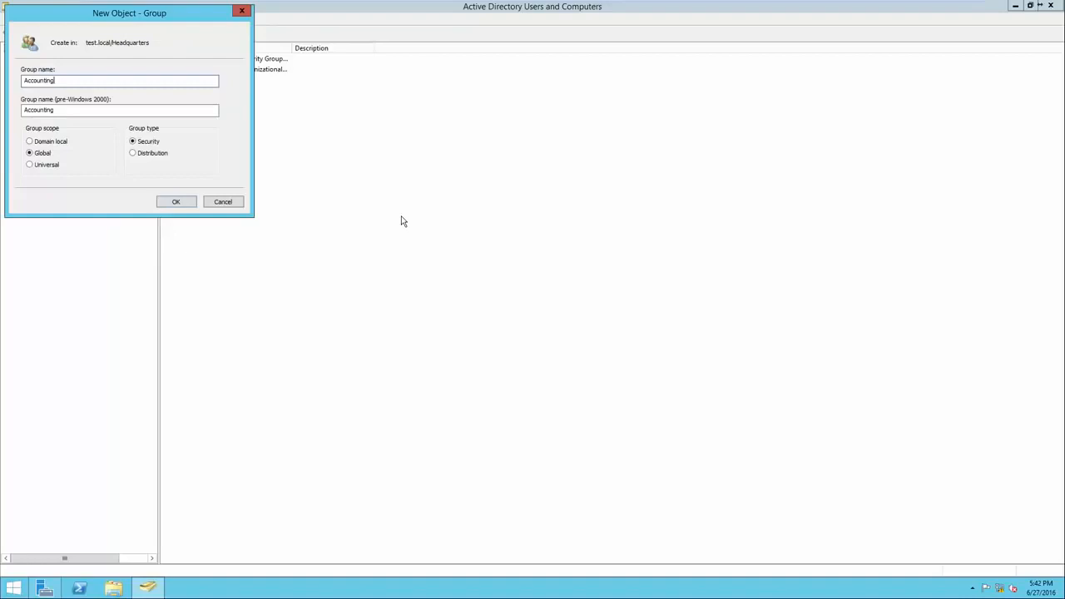
{"action": "left_click", "coordinate": [178, 202]}
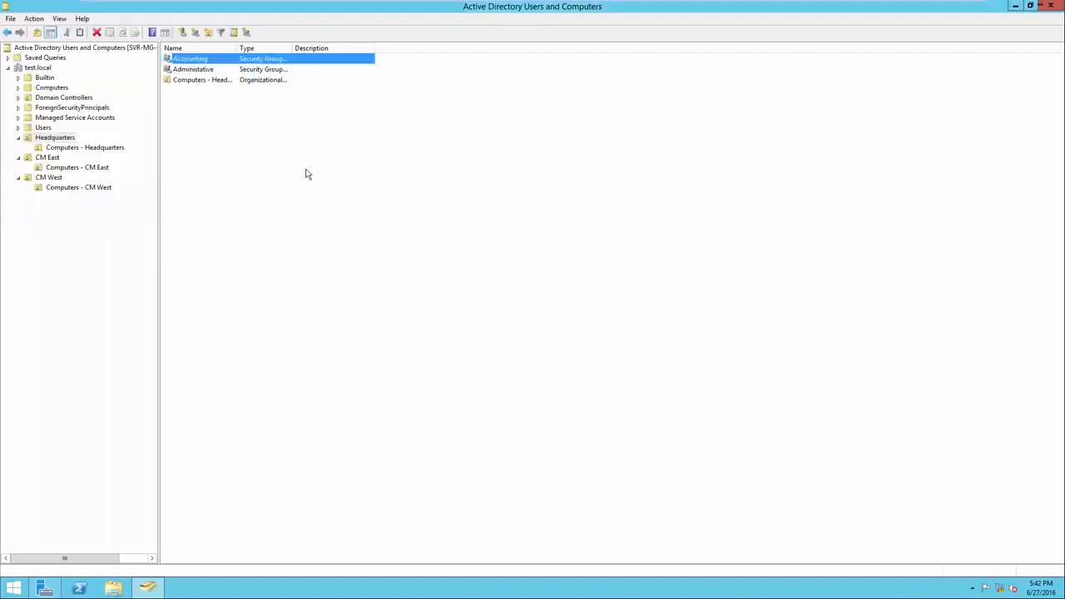
Create a global security group named HR in Headquarters and view that unit's contents
{"action": "right_click", "coordinate": [305, 170]}
{"action": "mouse_move", "coordinate": [392, 220]}
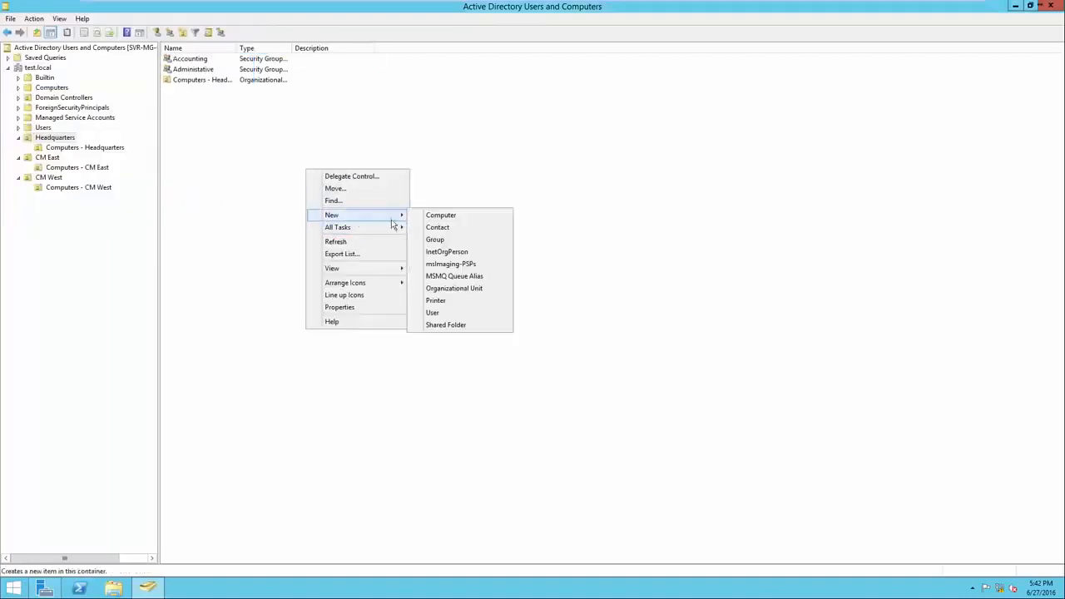
{"action": "left_click", "coordinate": [435, 239]}
{"action": "type", "text": "HR"}
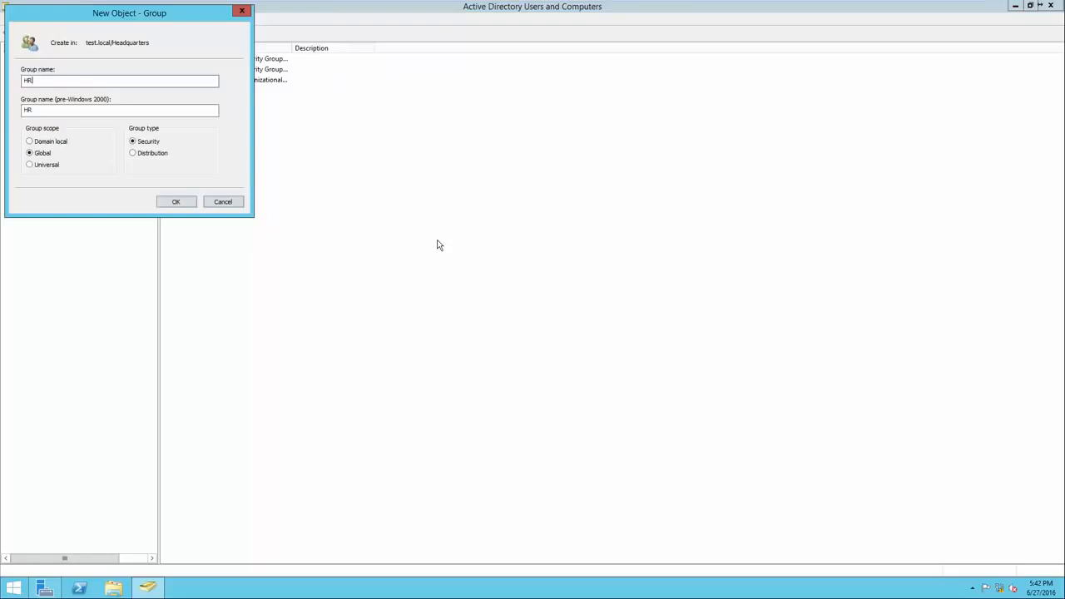
{"action": "left_click", "coordinate": [190, 202]}
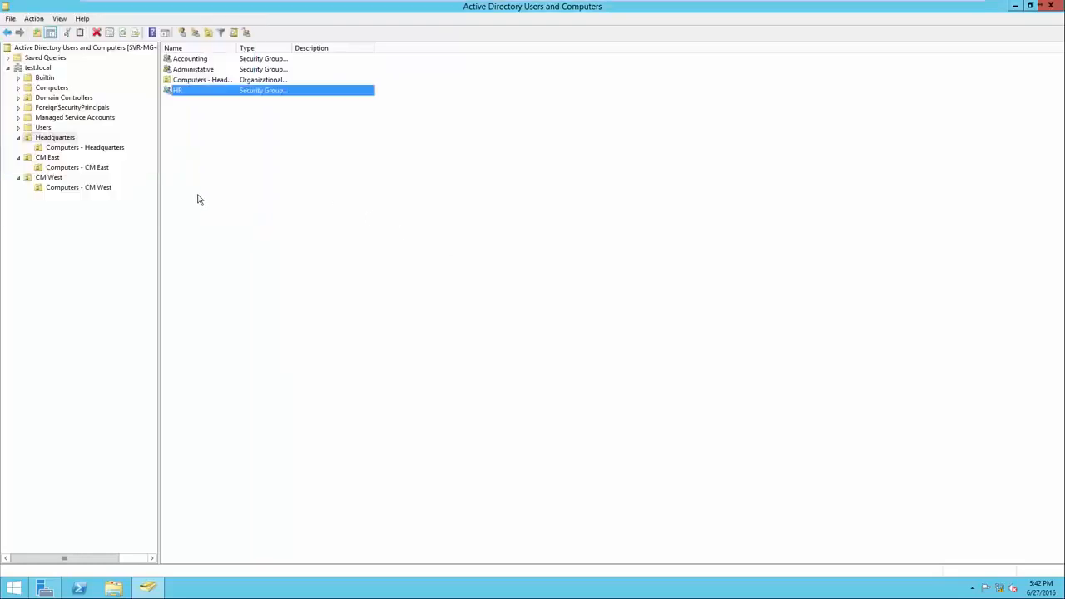
{"action": "left_click", "coordinate": [61, 140]}
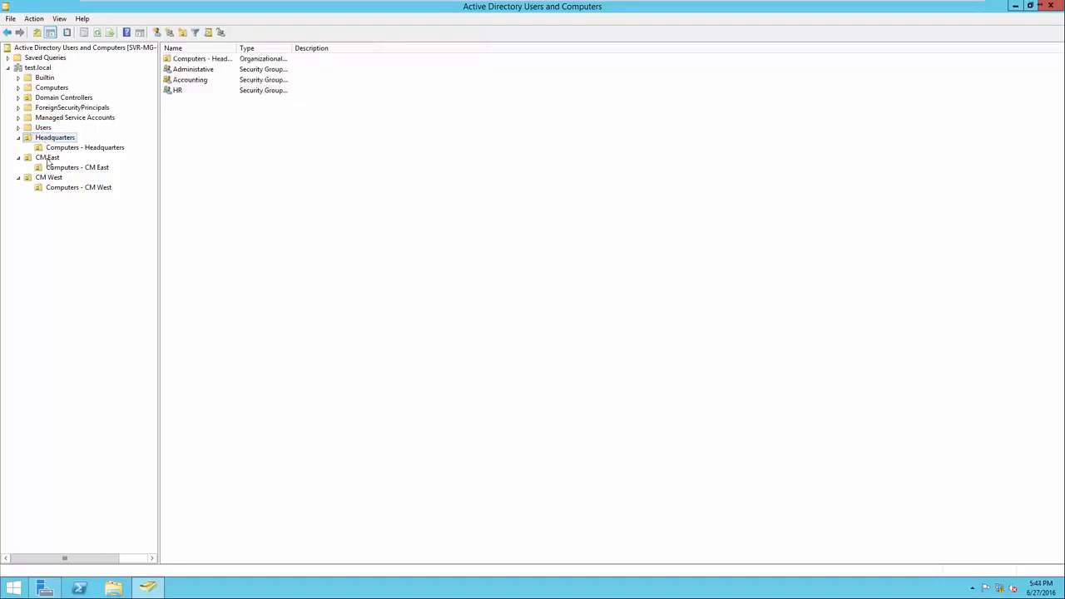
Widen the Name column in the CM East organizational unit and create a global security group there named Sales - CM East
{"action": "left_click", "coordinate": [48, 158]}
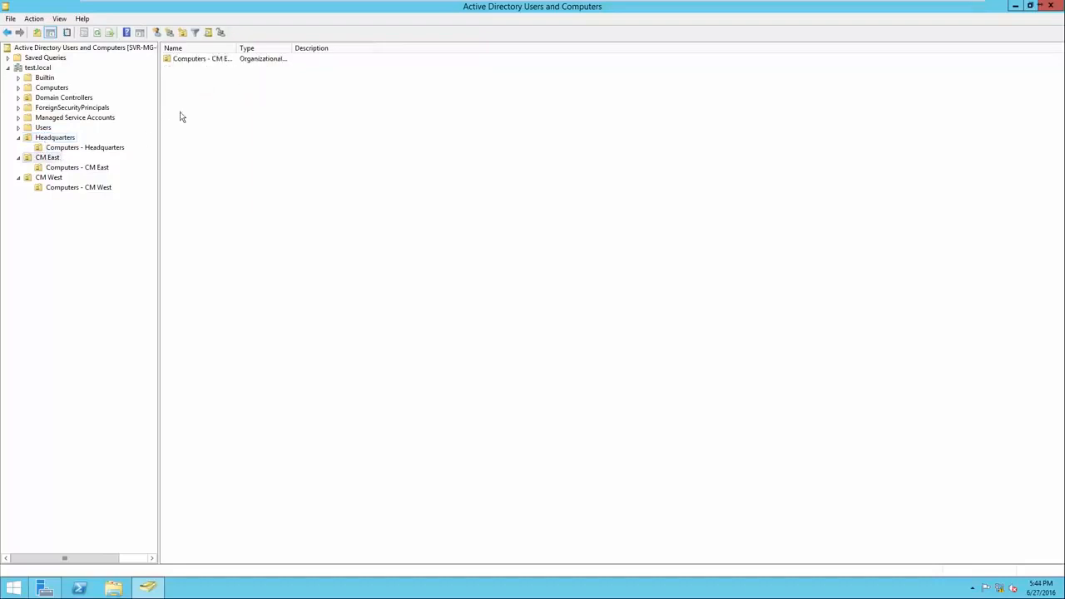
{"action": "left_click_drag", "start_coordinate": [238, 48], "coordinate": [289, 48]}
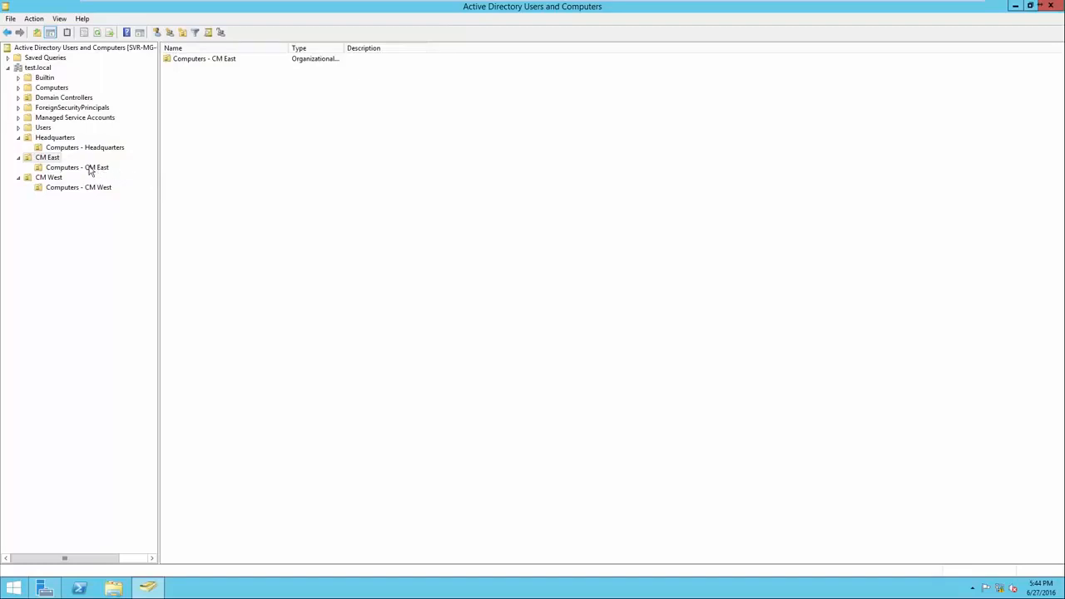
{"action": "right_click", "coordinate": [180, 128]}
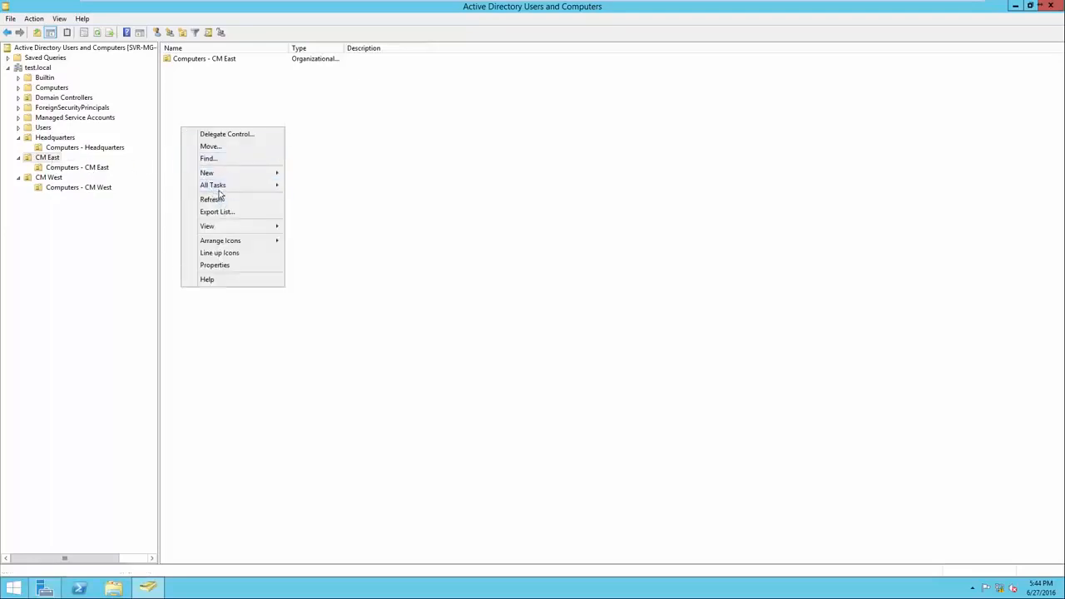
{"action": "mouse_move", "coordinate": [224, 174]}
{"action": "left_click", "coordinate": [302, 198]}
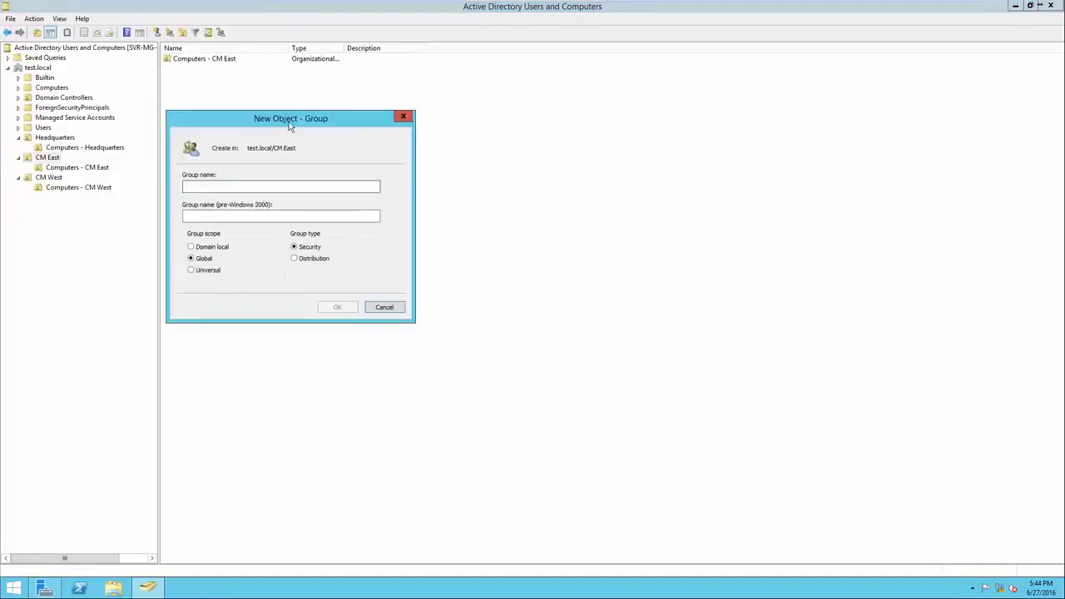
{"action": "type", "text": "Sales "}
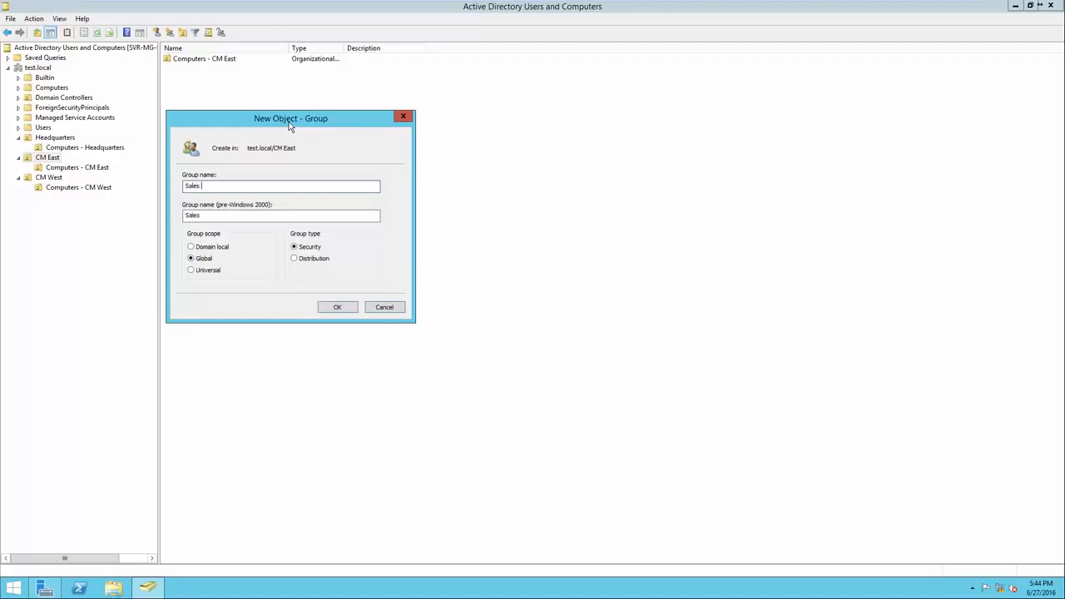
{"action": "type", "text": "- CM East"}
{"action": "left_click", "coordinate": [335, 307]}
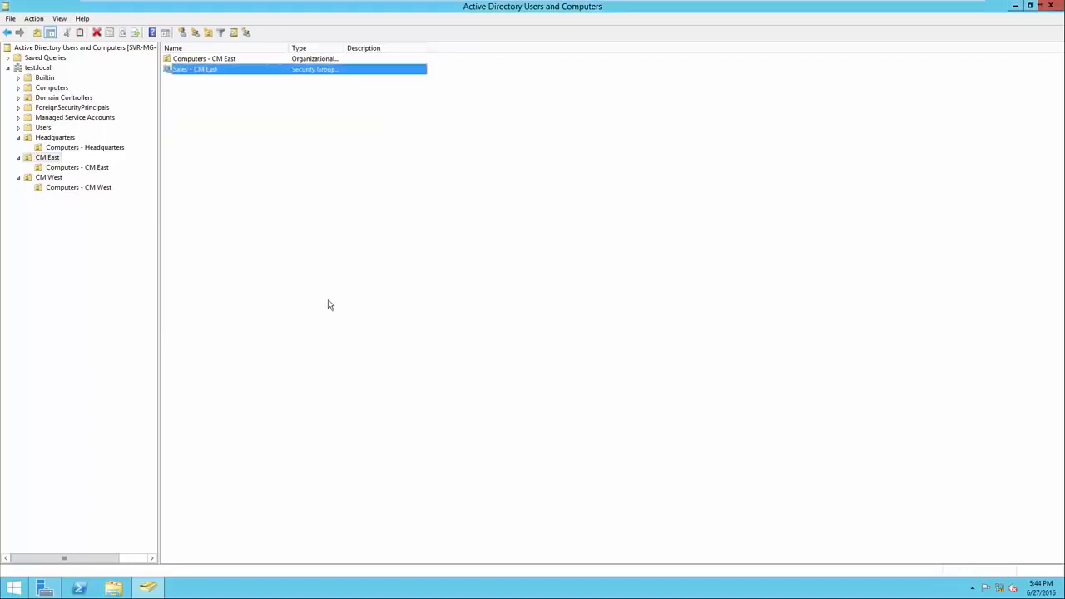
Create a global security group named Mechanics - CM East in the CM East organizational unit
{"action": "right_click", "coordinate": [264, 193]}
{"action": "mouse_move", "coordinate": [291, 237]}
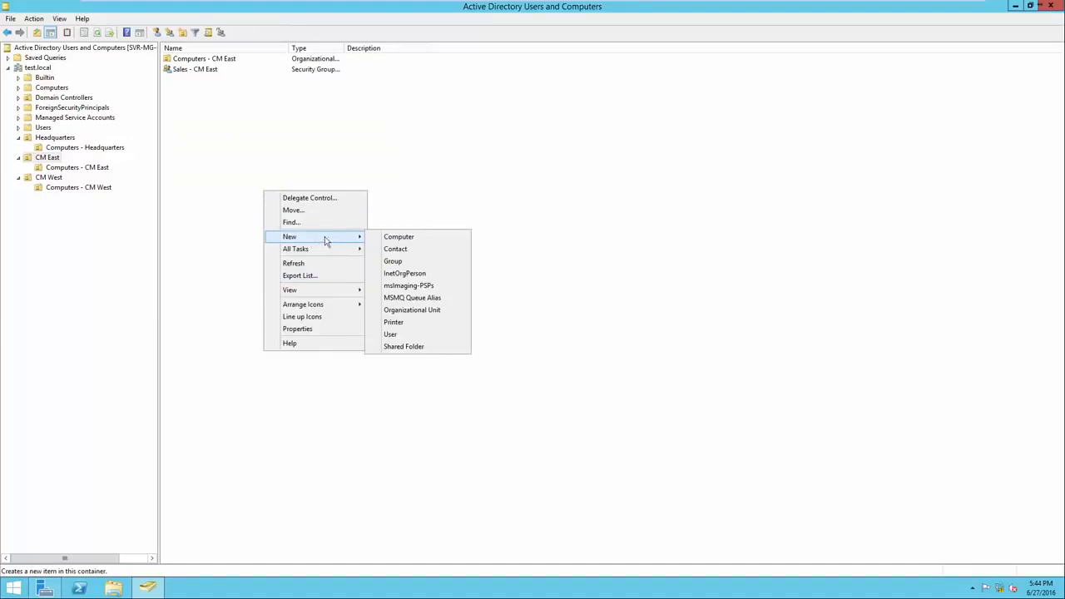
{"action": "left_click", "coordinate": [399, 261]}
{"action": "left_click_drag", "start_coordinate": [134, 17], "coordinate": [333, 142]}
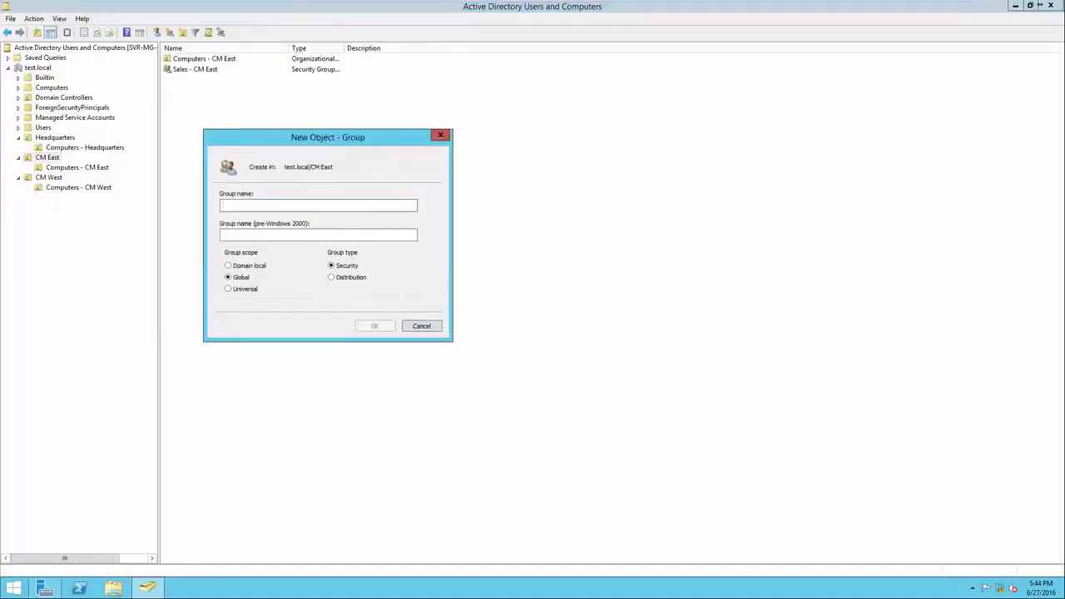
{"action": "type", "text": "Mecha"}
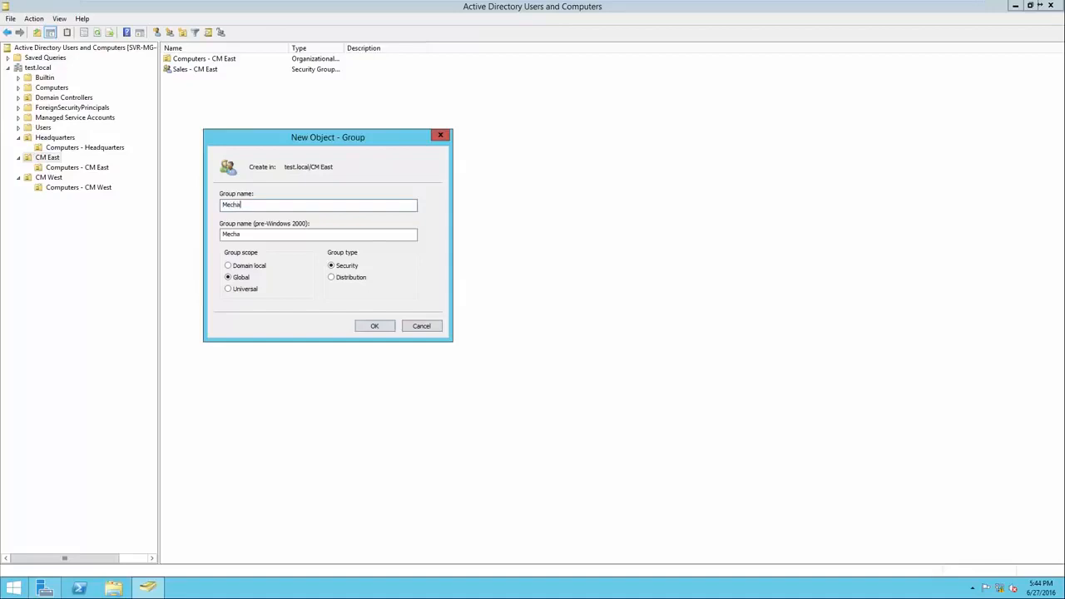
{"action": "type", "text": "nics - CM East"}
{"action": "key", "text": "Return"}
Create a global security group named Management - CM East in the CM East organizational unit and widen the list's Name column
{"action": "right_click", "coordinate": [237, 167]}
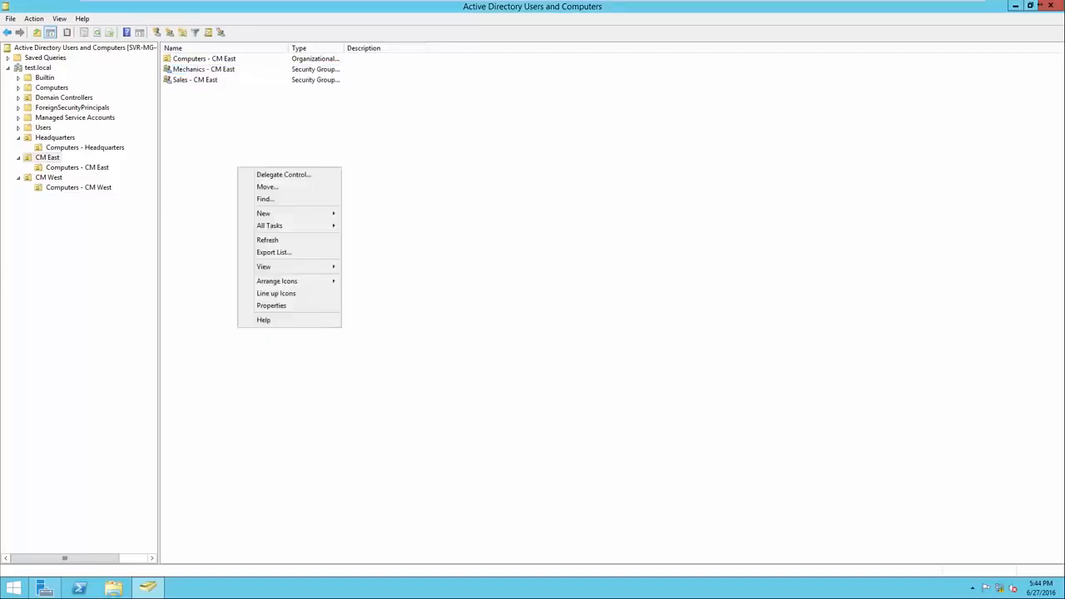
{"action": "mouse_move", "coordinate": [261, 214]}
{"action": "left_click", "coordinate": [368, 238]}
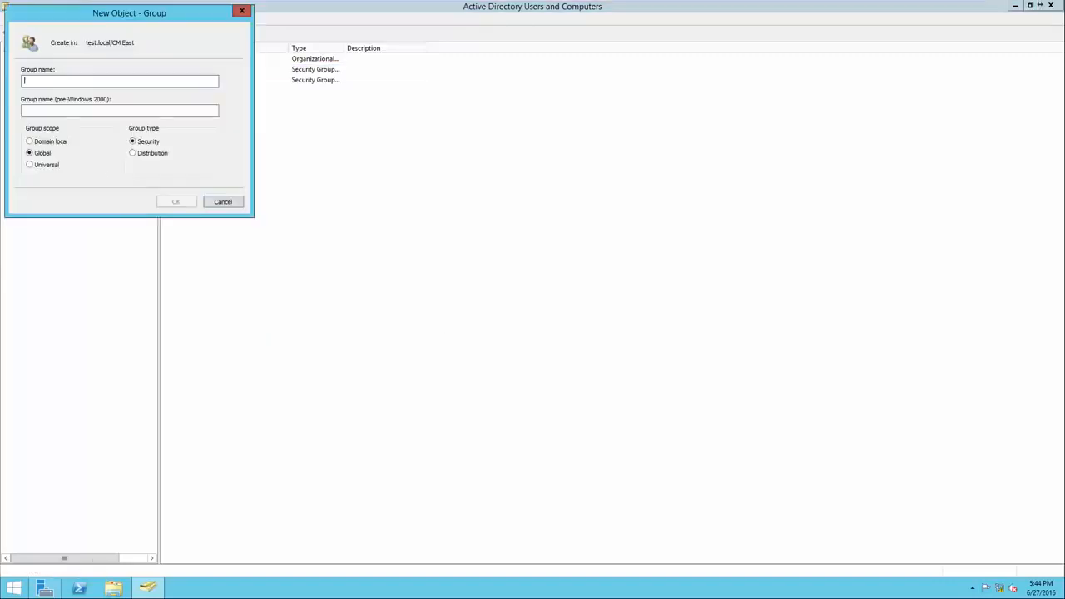
{"action": "type", "text": "Management -"}
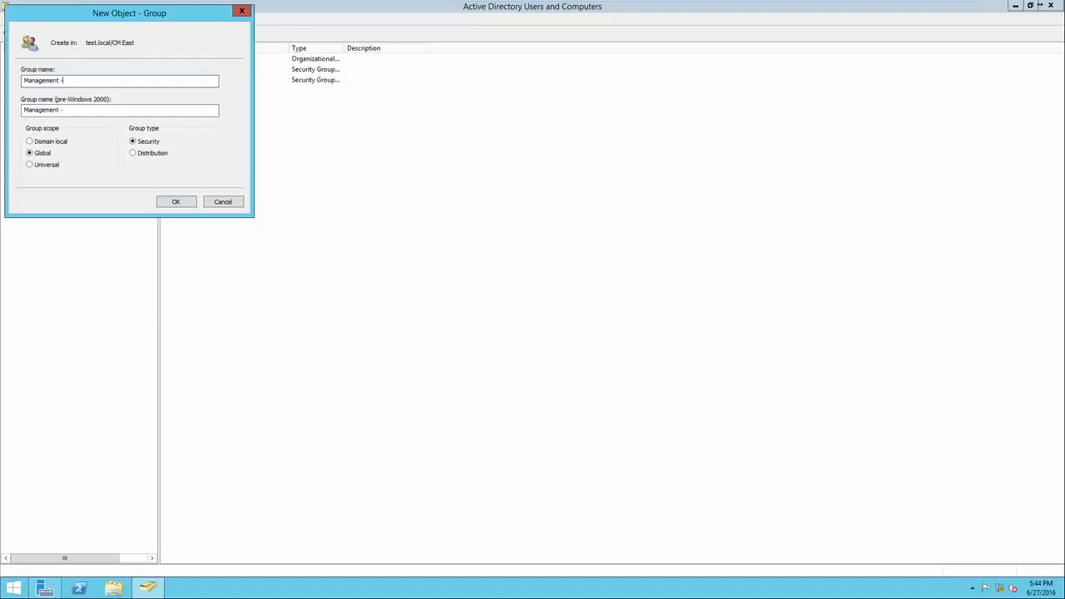
{"action": "type", "text": " CM East"}
{"action": "key", "text": "Return"}
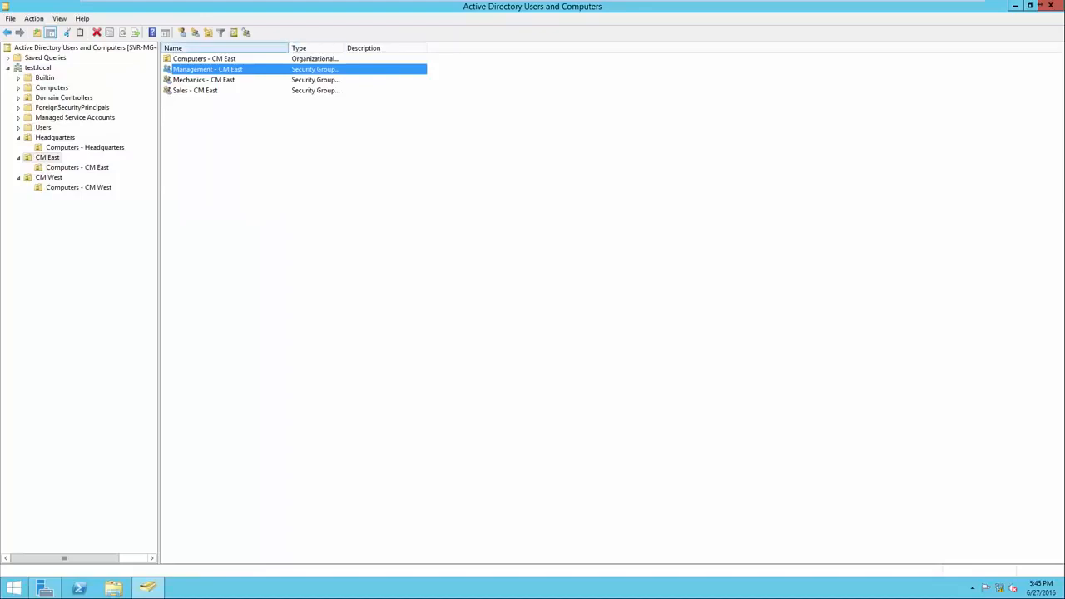
{"action": "left_click_drag", "start_coordinate": [288, 48], "coordinate": [328, 47]}
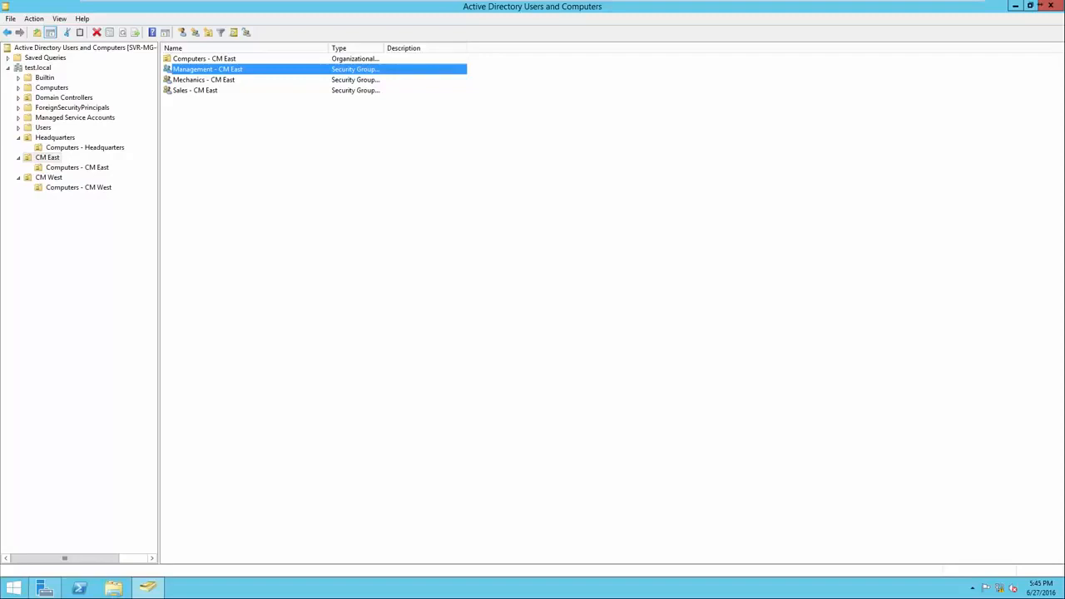
Create a global security group named Sales - CM West in the CM West organizational unit
{"action": "left_click", "coordinate": [48, 177]}
{"action": "right_click", "coordinate": [181, 155]}
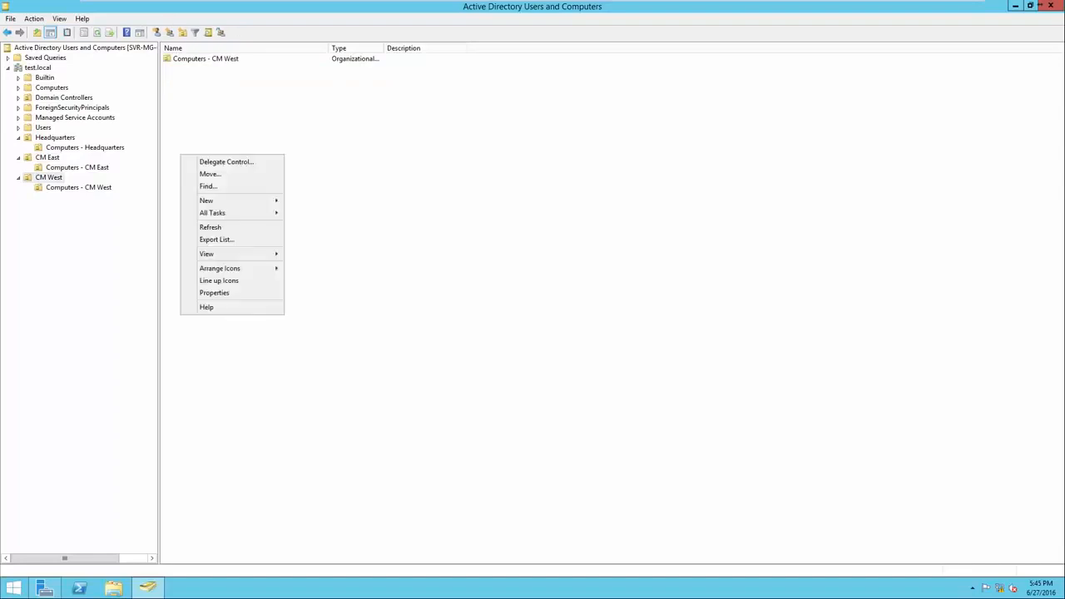
{"action": "left_click", "coordinate": [208, 201]}
{"action": "left_click", "coordinate": [310, 224]}
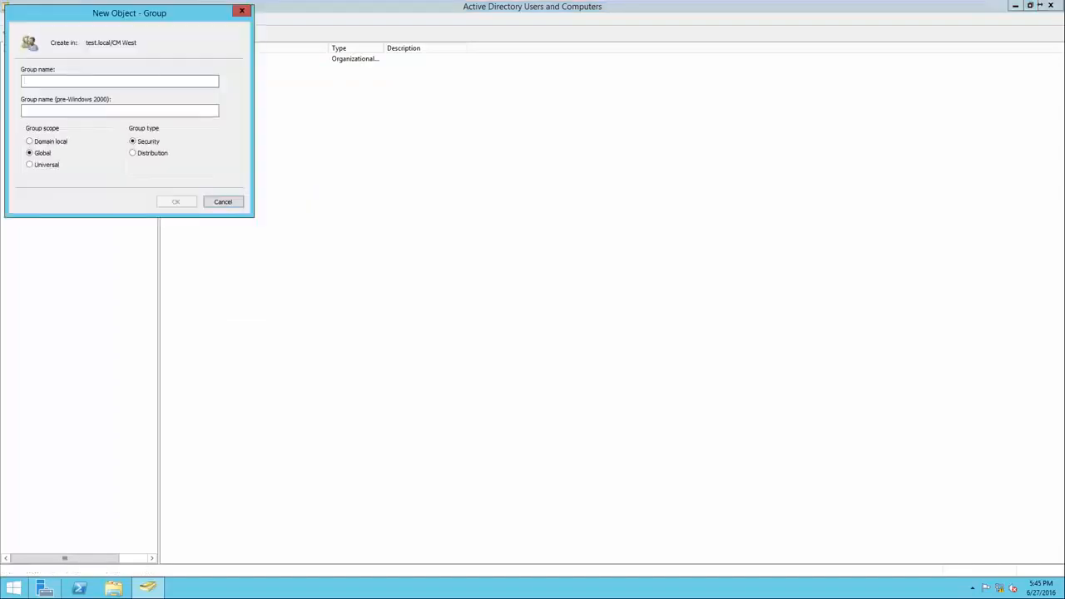
{"action": "type", "text": "Sales"}
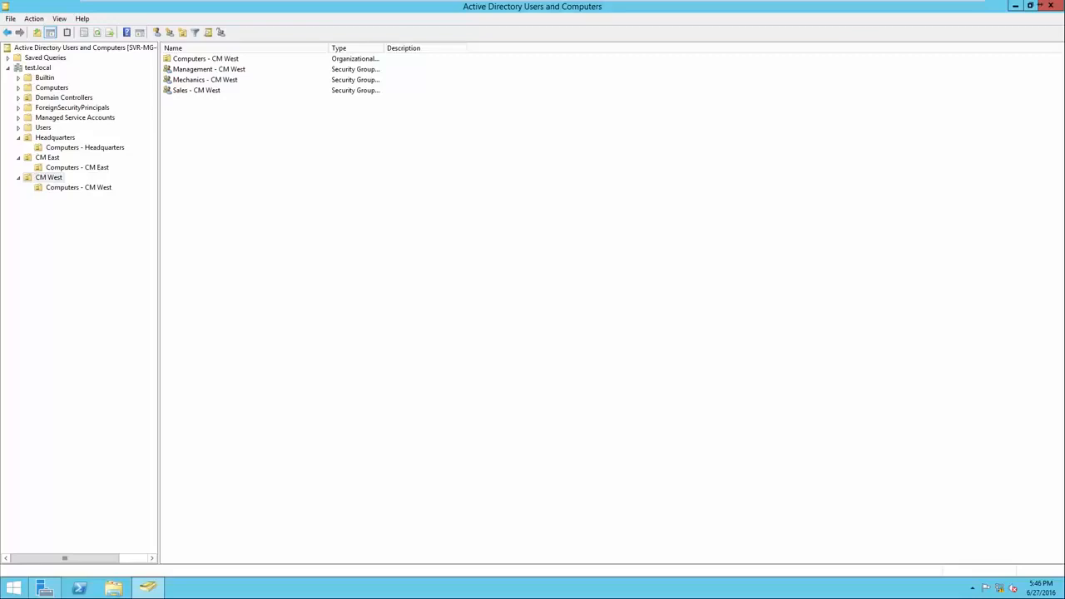
Start a new user account in the Headquarters organizational unit and enter the user's first name, last name and logon name
{"action": "left_click", "coordinate": [55, 137]}
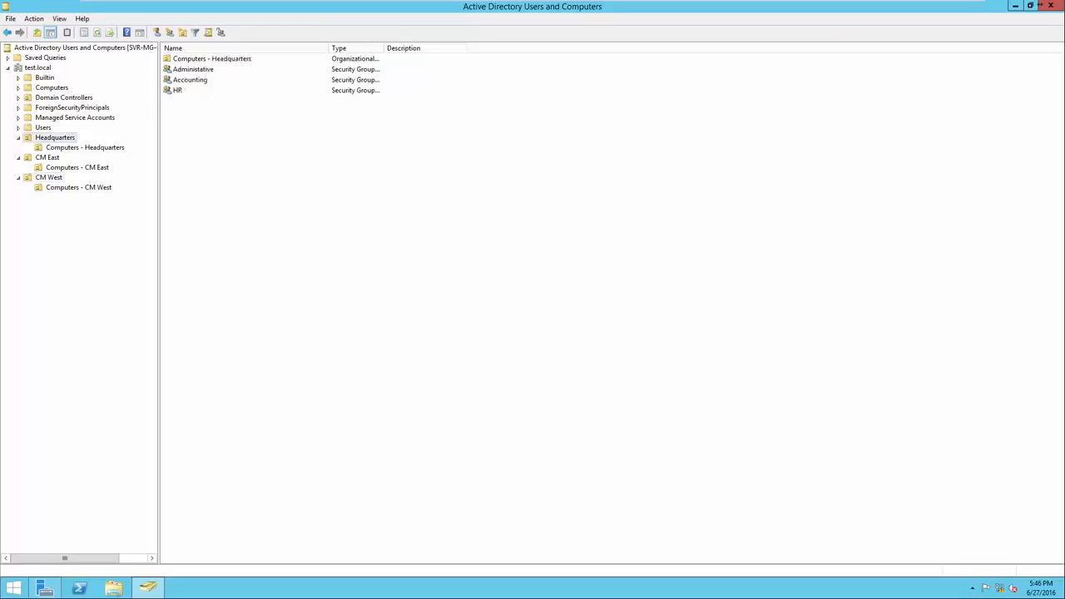
{"action": "right_click", "coordinate": [216, 138]}
{"action": "mouse_move", "coordinate": [250, 183]}
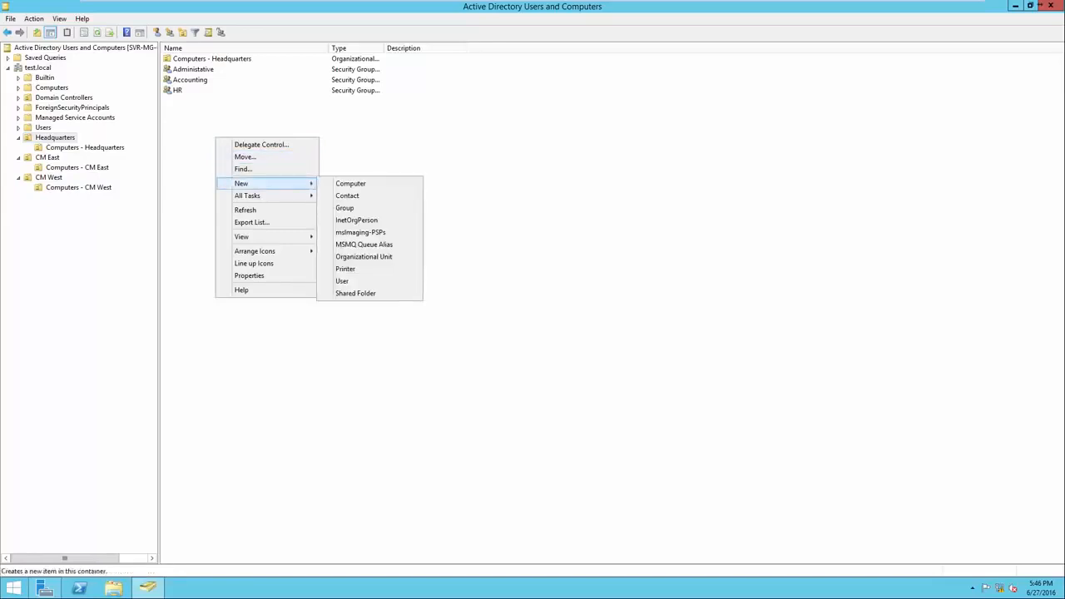
{"action": "left_click", "coordinate": [342, 281]}
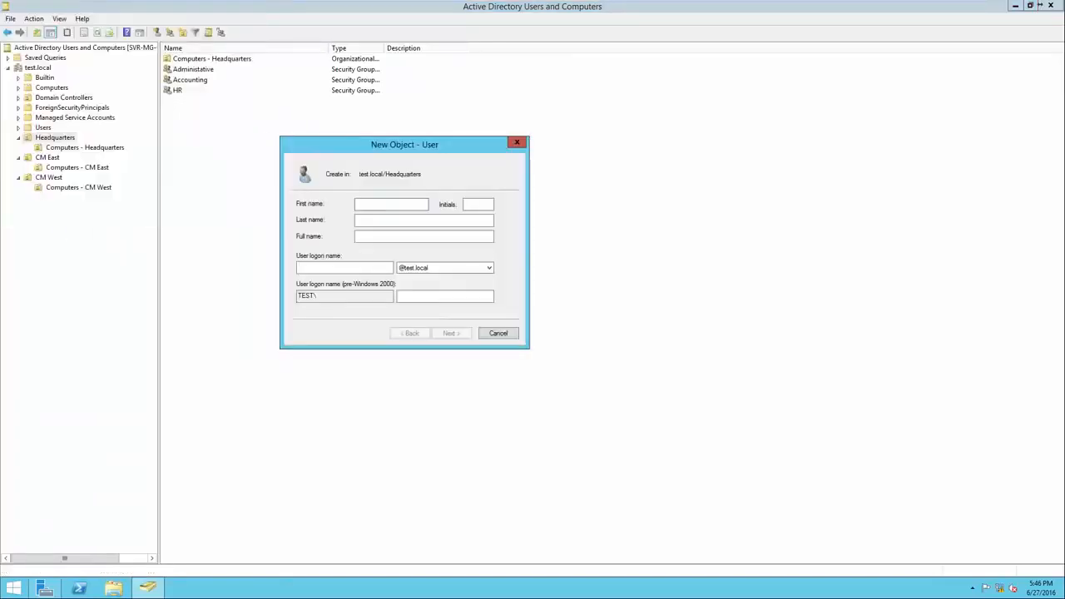
{"action": "key", "text": "Tab"}
{"action": "key", "text": "Tab"}
{"action": "key", "text": "Tab"}
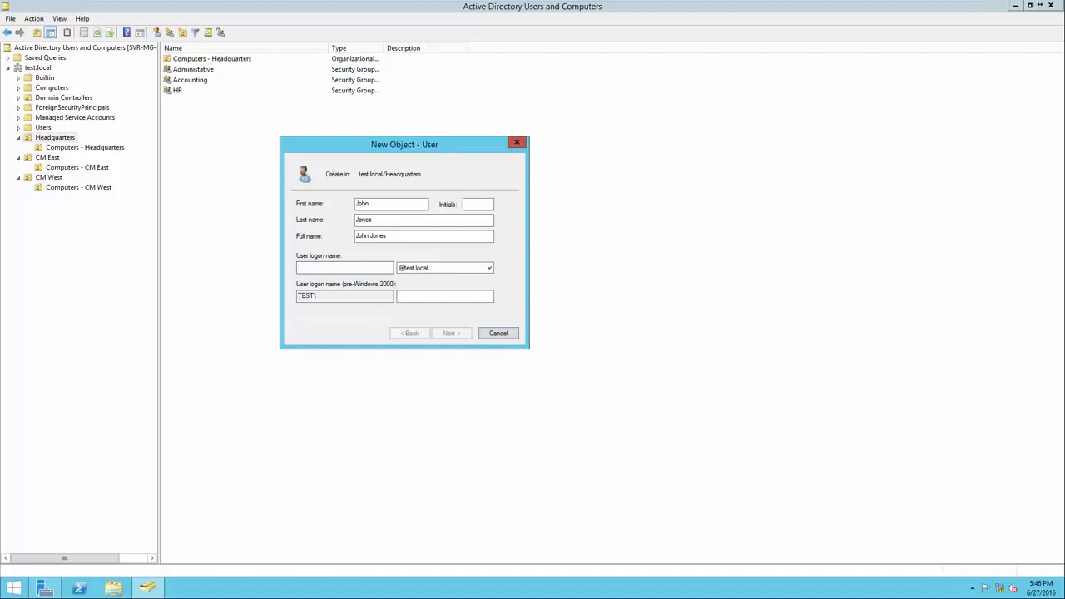
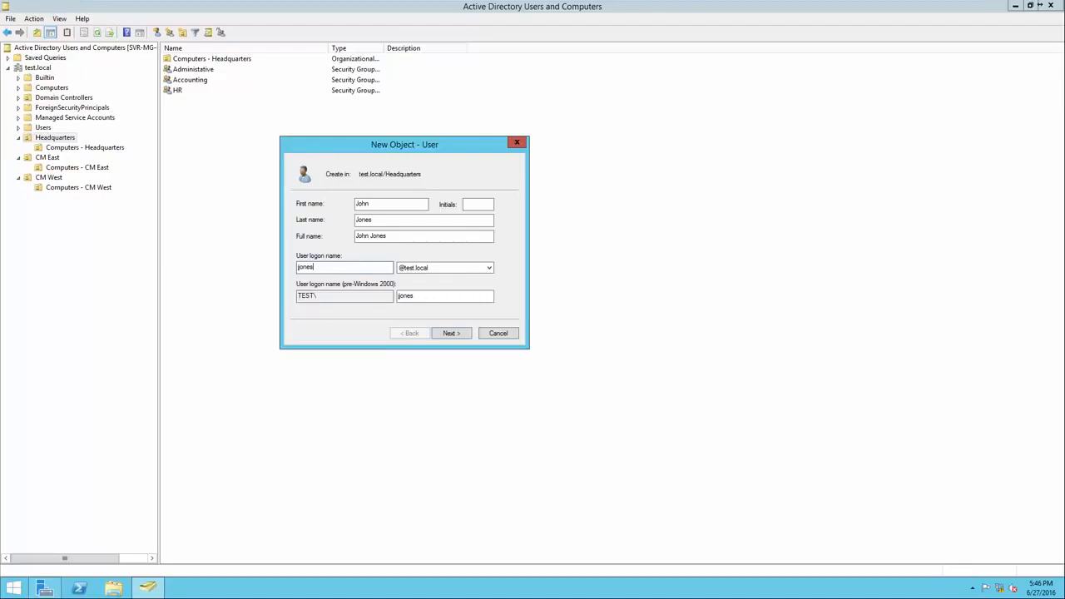
{"action": "key", "text": "Return"}
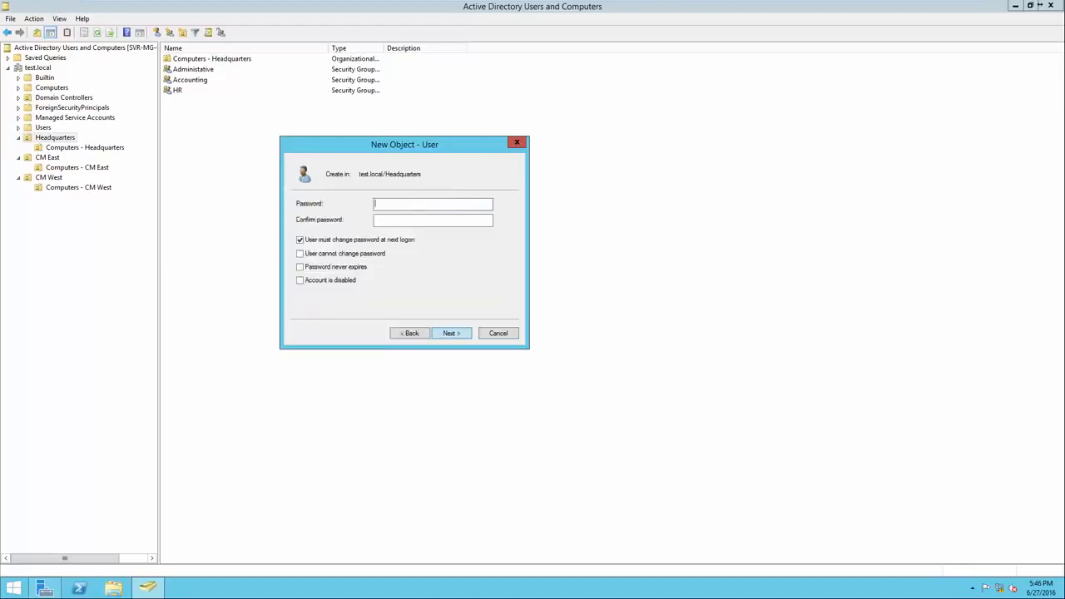
Enter and confirm the new Headquarters user's account password and finish creating the account
{"action": "key", "text": "Tab"}
{"action": "left_click_drag", "start_coordinate": [408, 220], "coordinate": [374, 220]}
{"action": "left_click", "coordinate": [416, 220]}
{"action": "key", "text": "Return"}
{"action": "key", "text": "Return"}
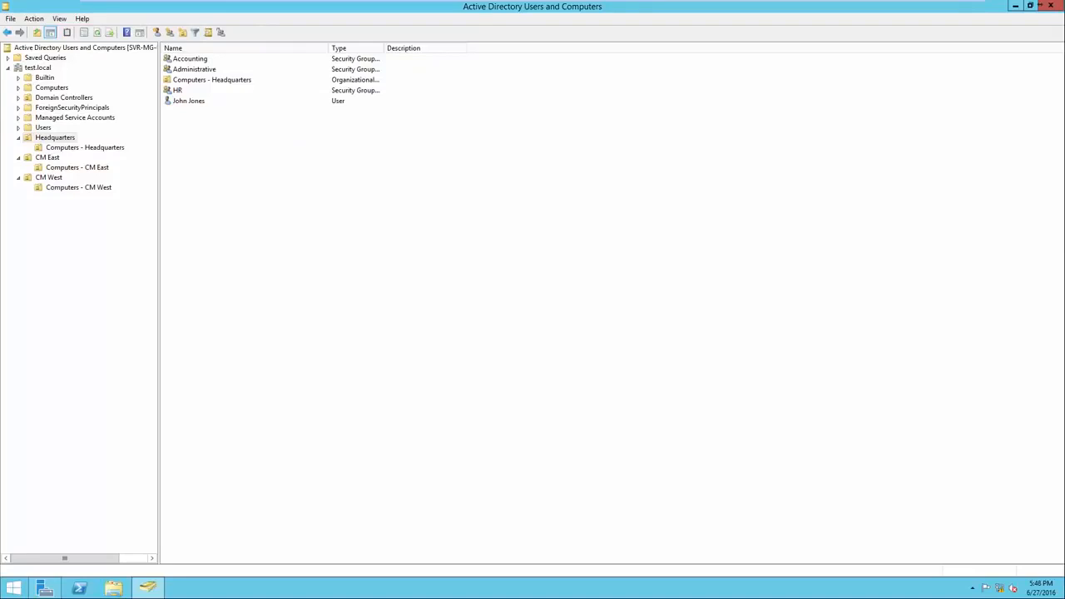
Add the new Headquarters user to the Administrative group, checking the group name against the test.local directory
{"action": "left_click", "coordinate": [189, 101]}
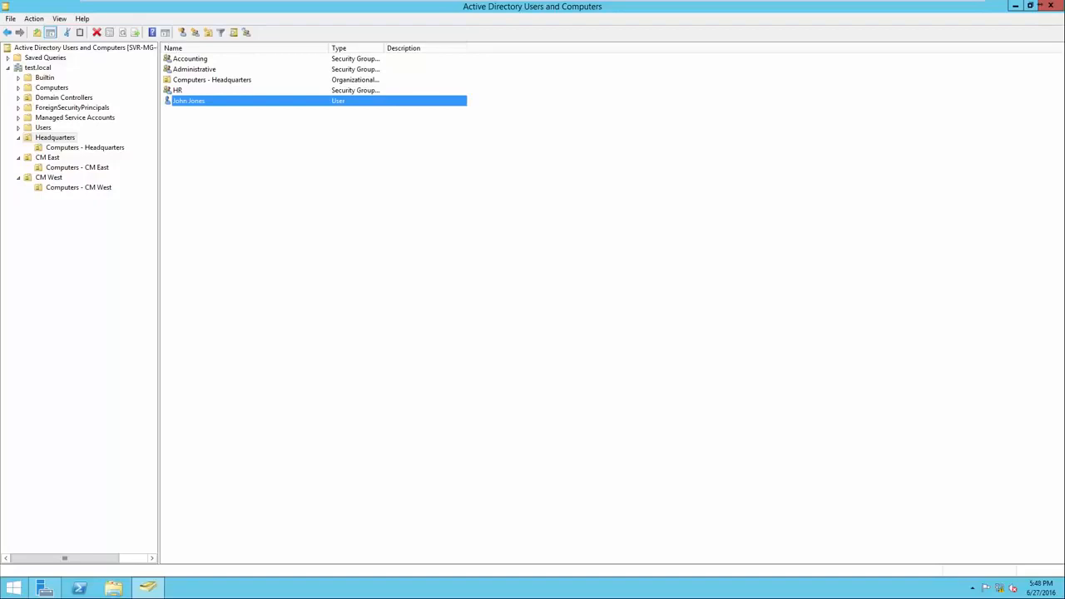
{"action": "right_click", "coordinate": [230, 101]}
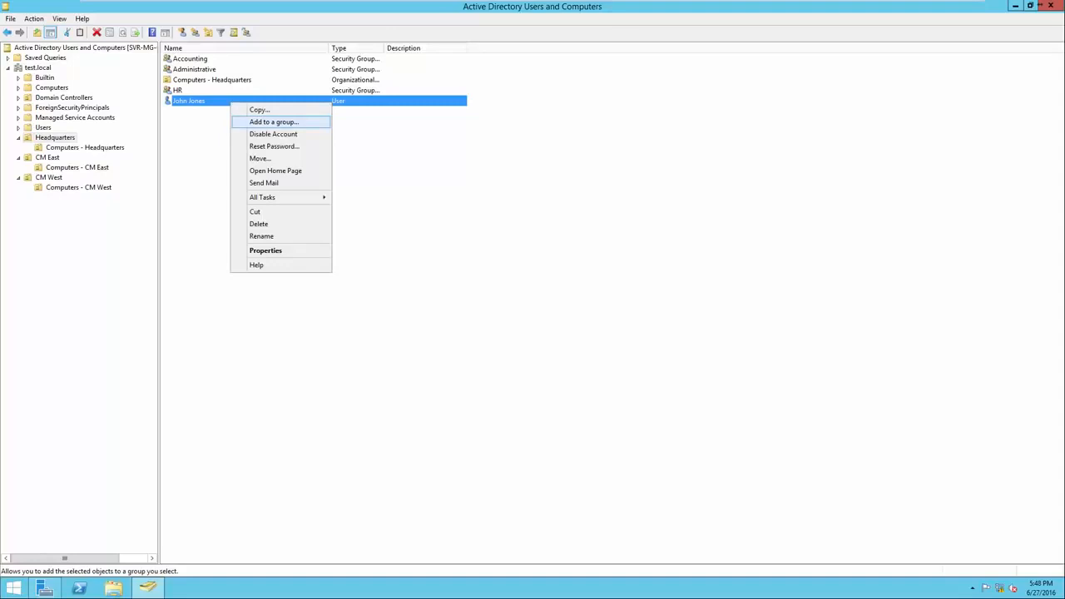
{"action": "left_click", "coordinate": [253, 122]}
{"action": "left_click_drag", "start_coordinate": [134, 23], "coordinate": [497, 161]}
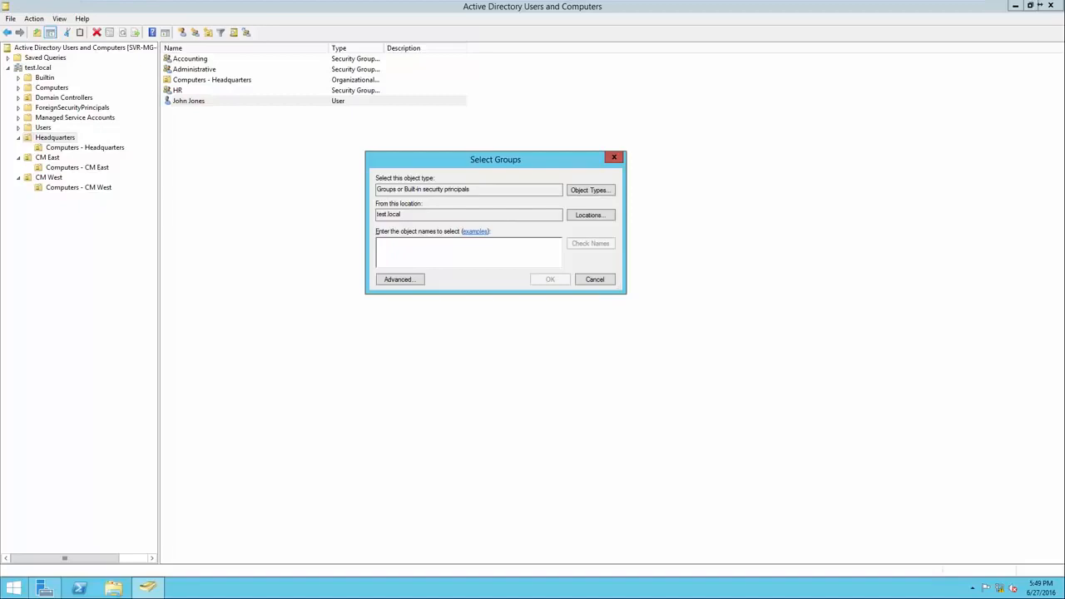
{"action": "left_click_drag", "start_coordinate": [474, 190], "coordinate": [377, 215]}
{"action": "left_click", "coordinate": [402, 214]}
{"action": "type", "text": "Administrative"}
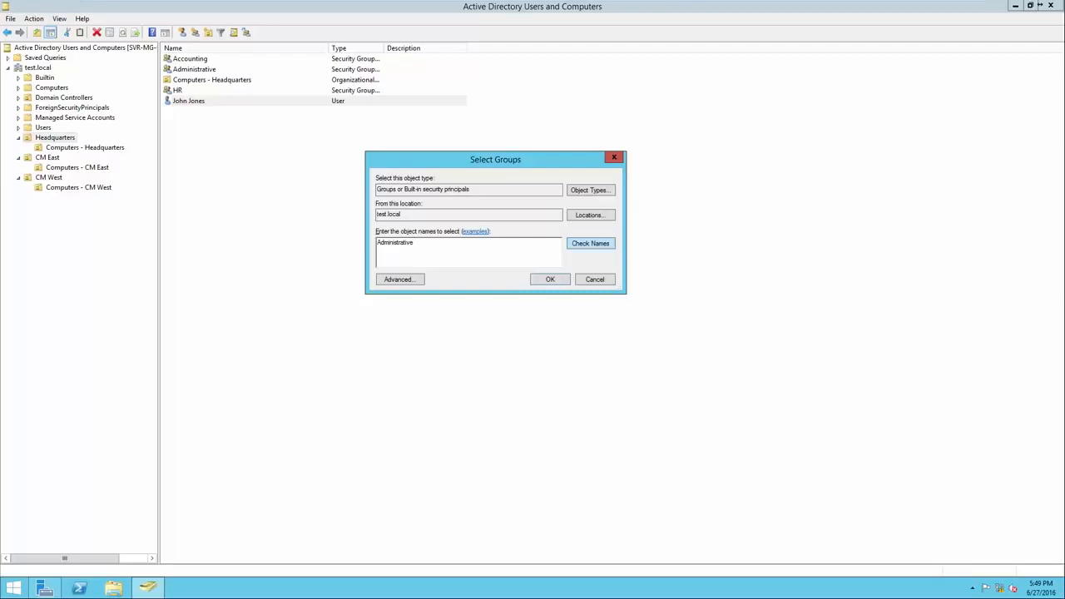
{"action": "left_click", "coordinate": [591, 244]}
{"action": "key", "text": "Return"}
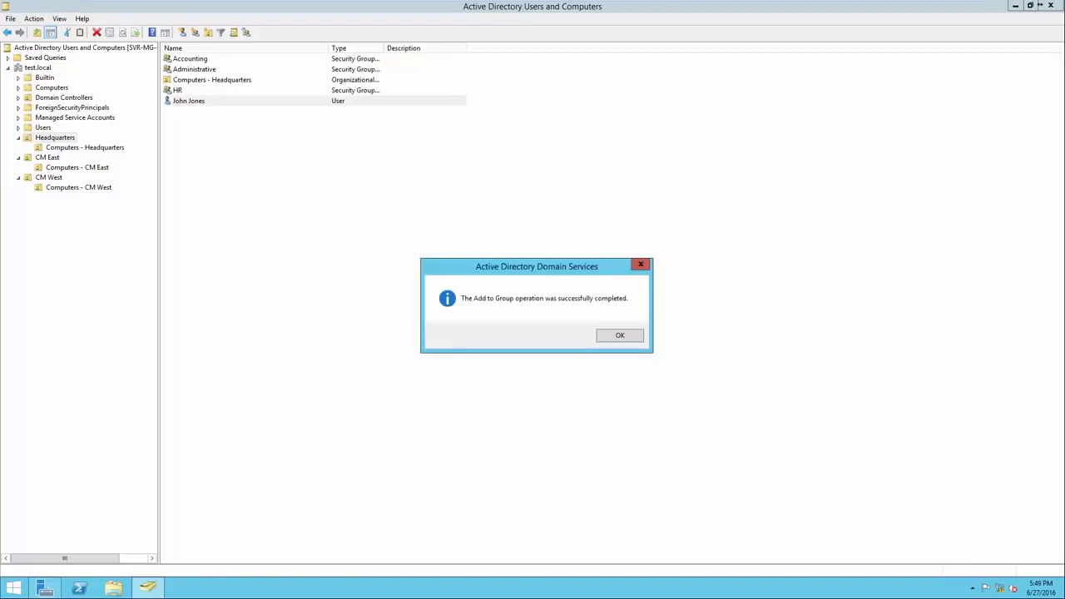
{"action": "key", "text": "Return"}
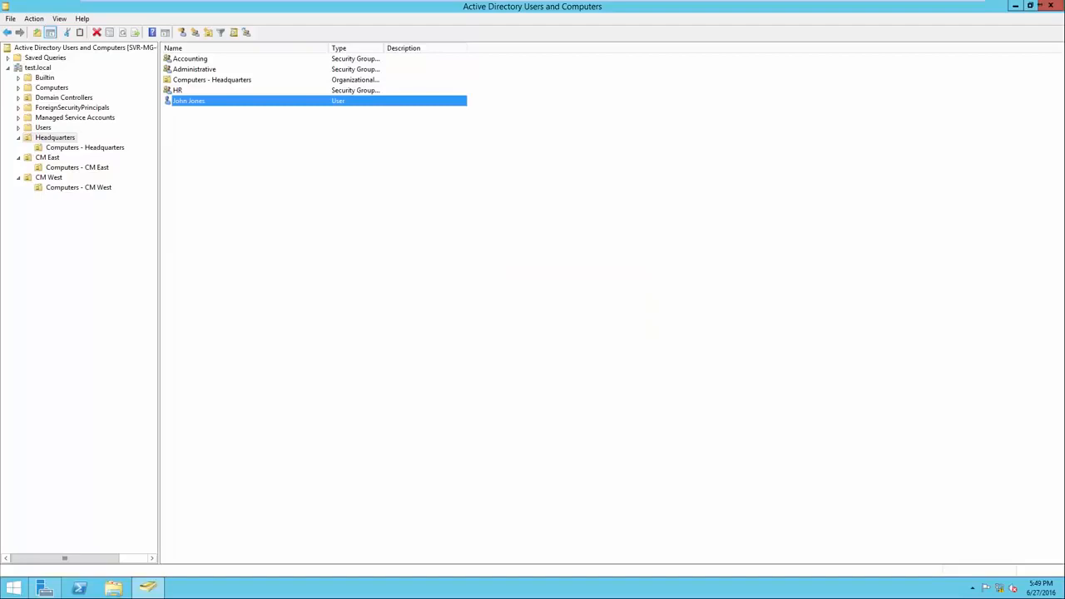
Examine the member list in the Administrative group's properties
{"action": "right_click", "coordinate": [206, 70]}
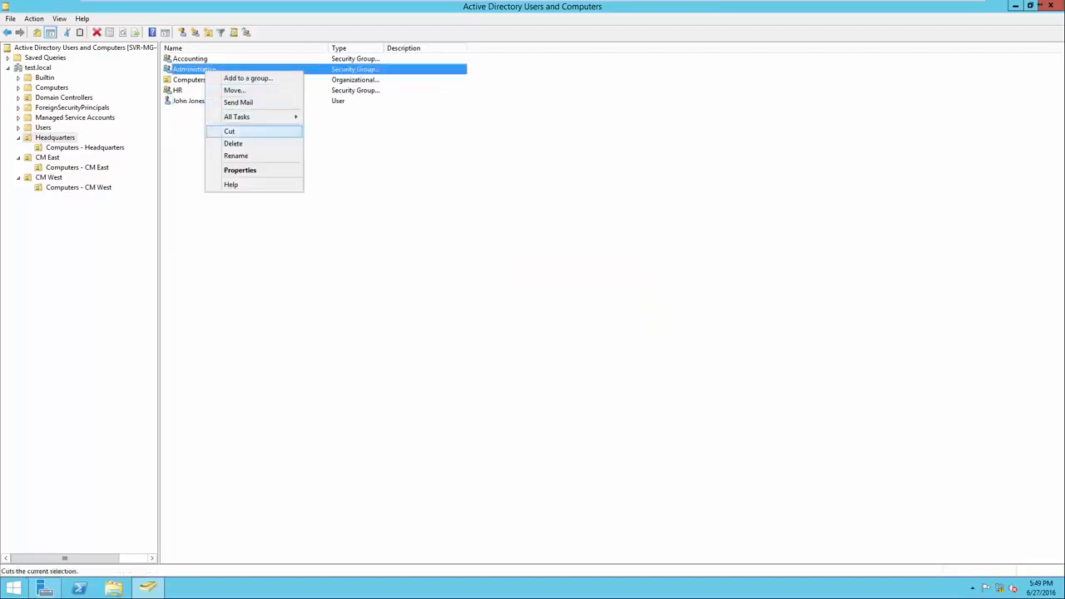
{"action": "left_click", "coordinate": [239, 170]}
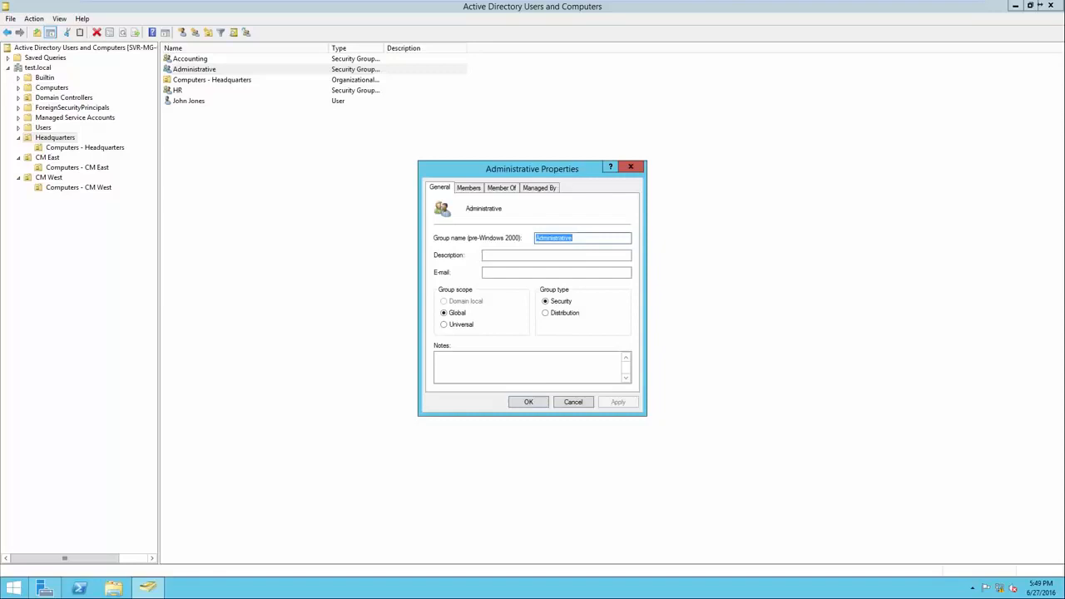
{"action": "left_click", "coordinate": [468, 188]}
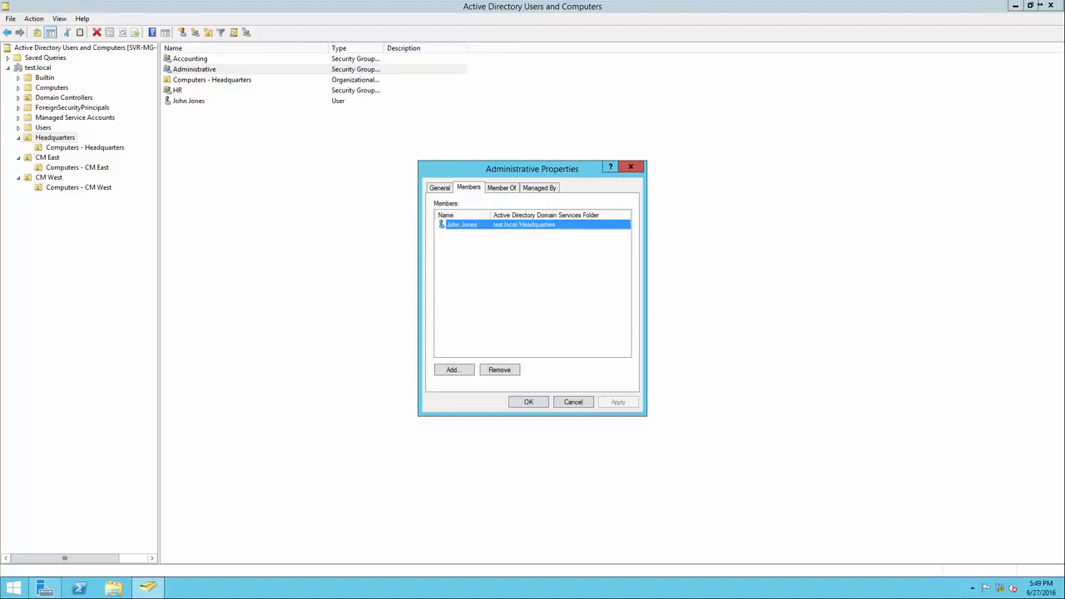
{"action": "key", "text": "Return"}
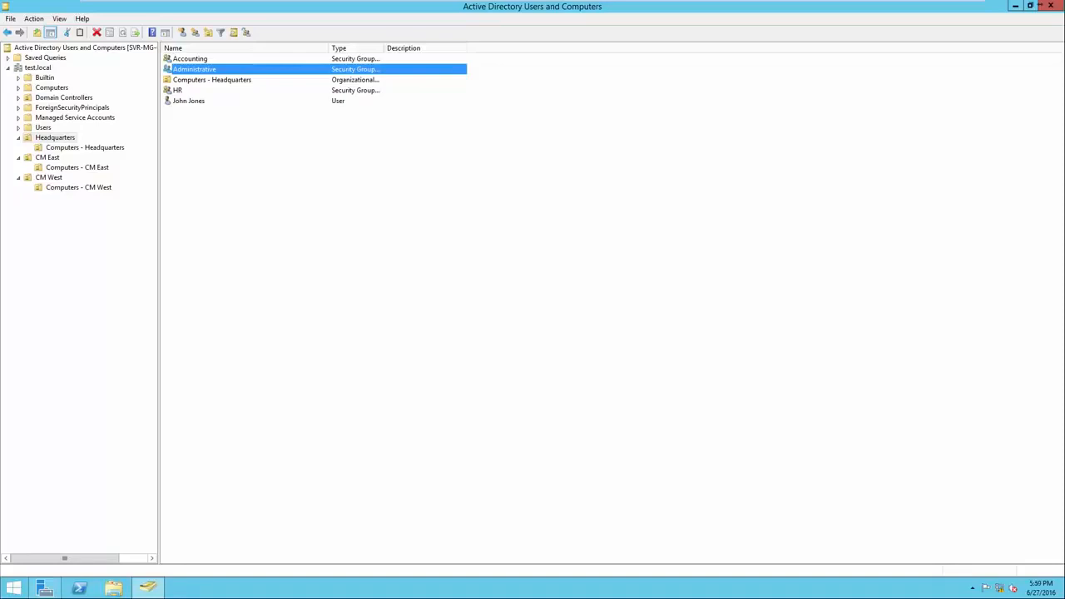
{"action": "left_click", "coordinate": [189, 101]}
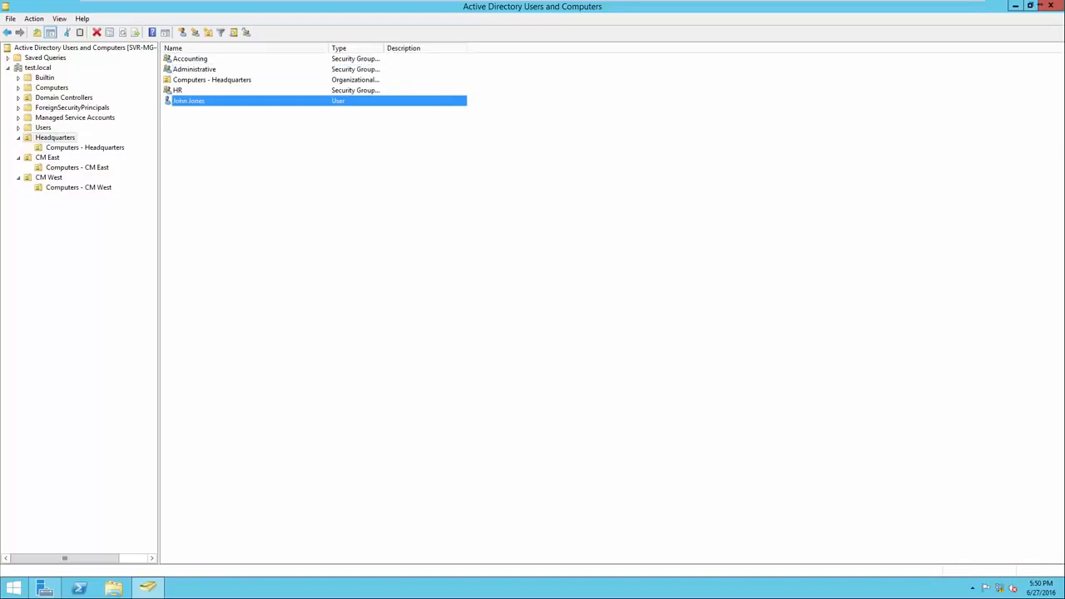
{"action": "left_click", "coordinate": [194, 69]}
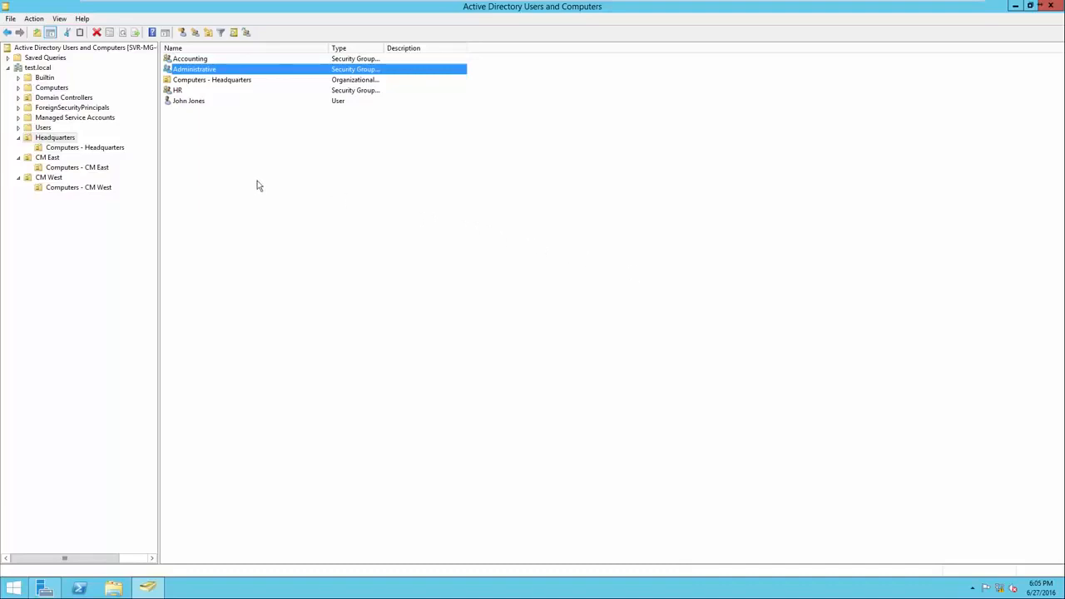
Start a new user account in the CM East organizational unit and enter the user's first name, last name and logon name
{"action": "left_click", "coordinate": [48, 158]}
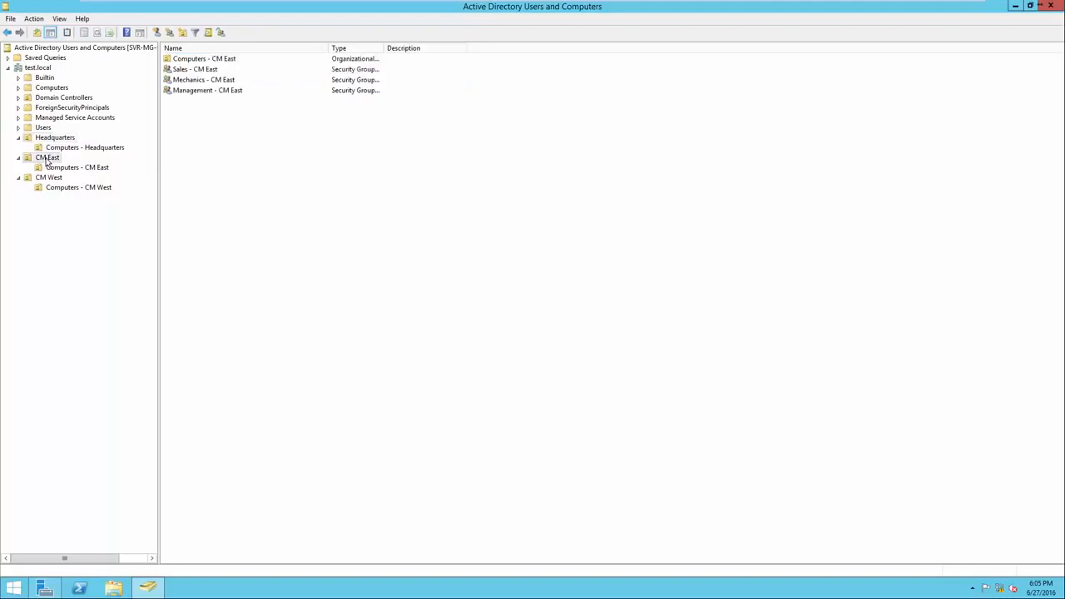
{"action": "right_click", "coordinate": [192, 160]}
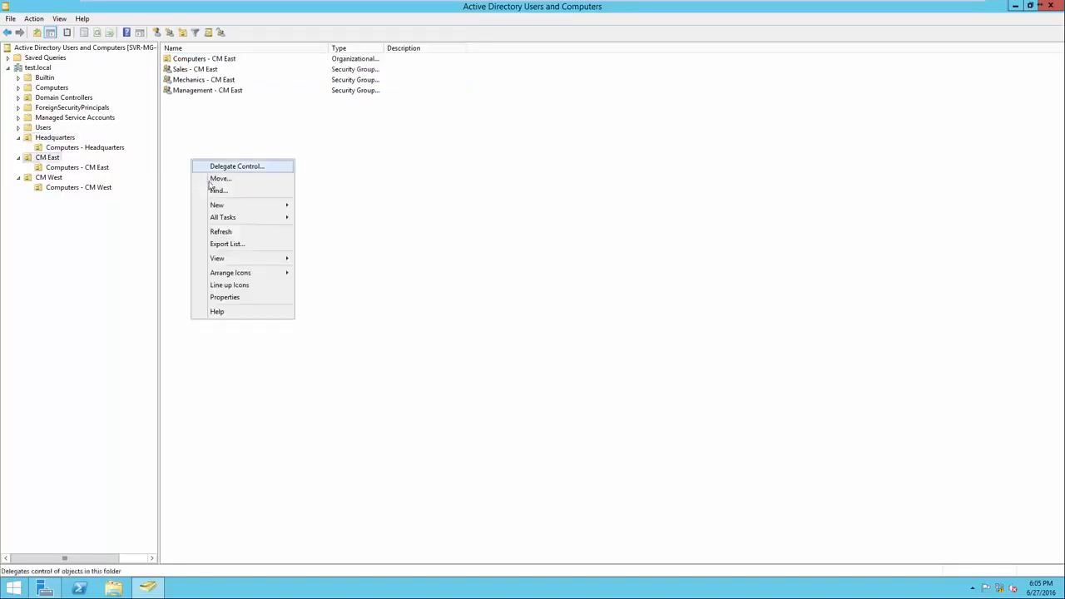
{"action": "mouse_move", "coordinate": [221, 205]}
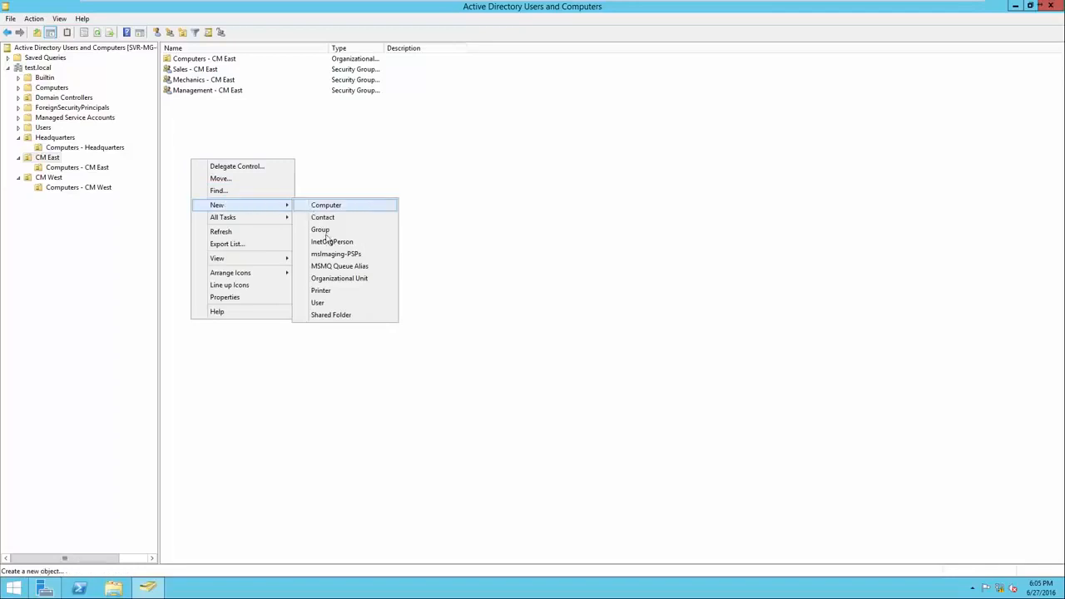
{"action": "left_click", "coordinate": [335, 305]}
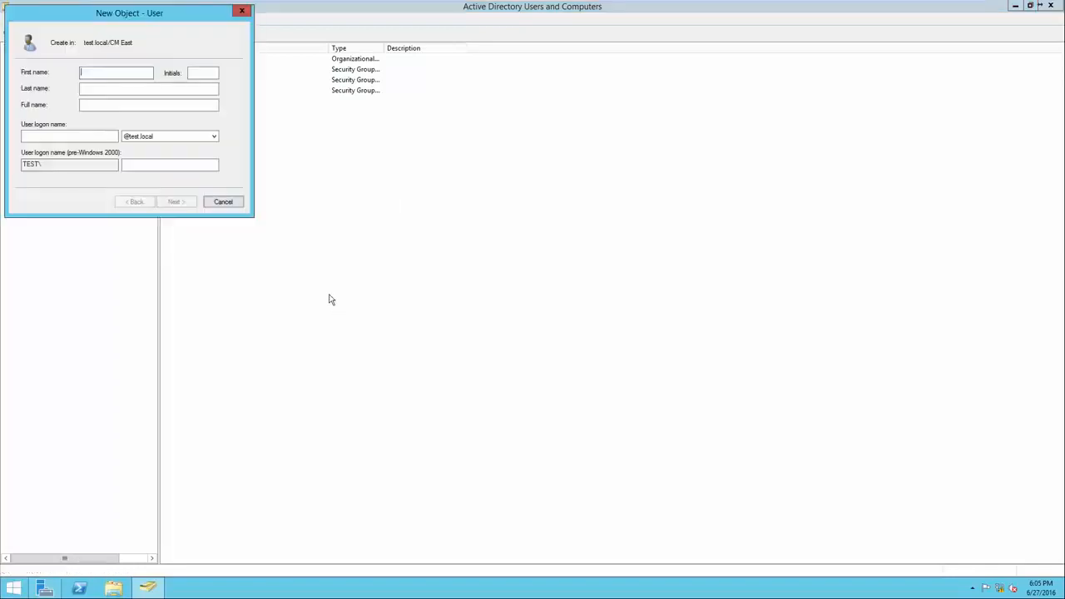
{"action": "left_click_drag", "start_coordinate": [137, 17], "coordinate": [472, 183]}
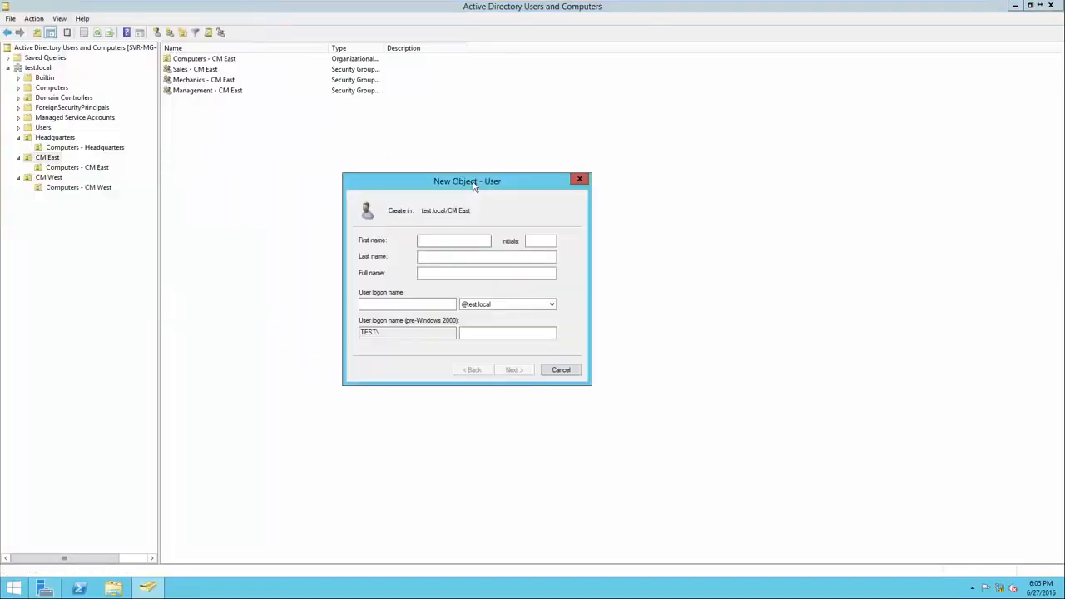
{"action": "key", "text": "Tab"}
{"action": "left_click", "coordinate": [390, 305]}
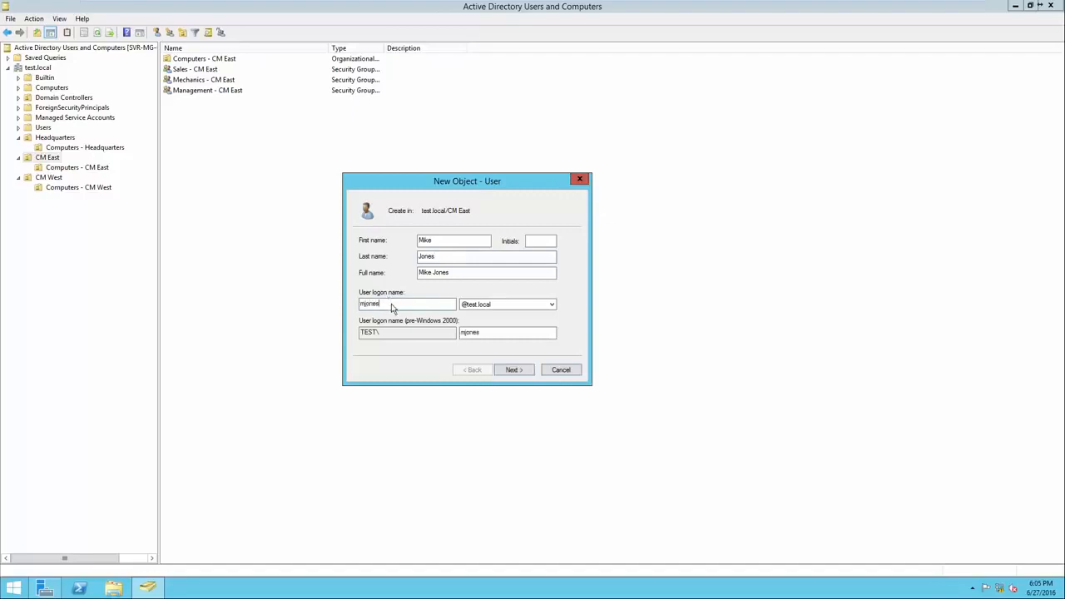
{"action": "left_click", "coordinate": [511, 371]}
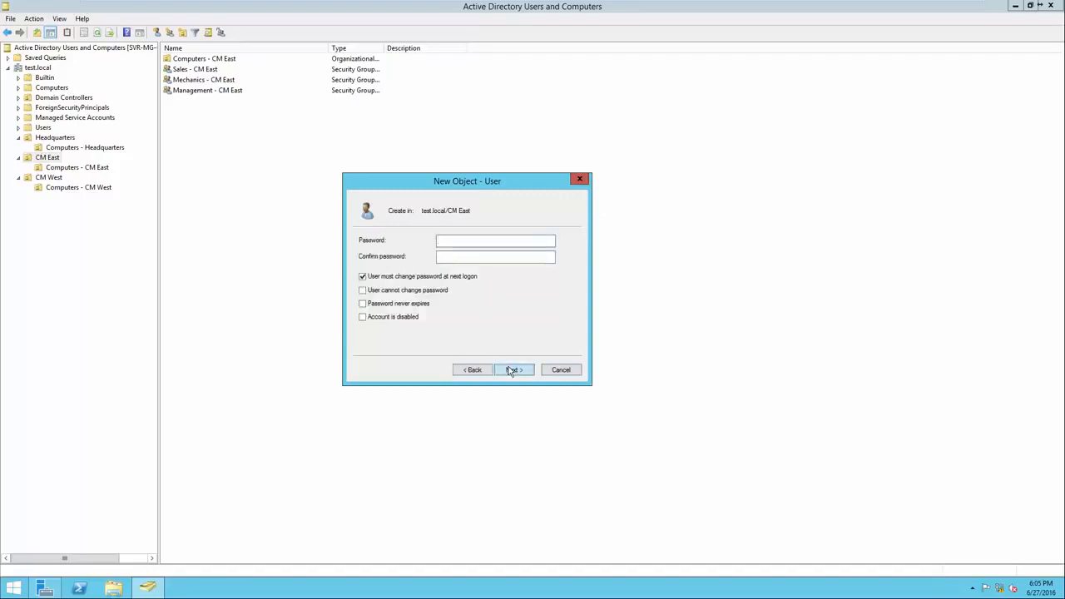
Enter and confirm the new CM East user's account password and finish creating the account
{"action": "key", "text": "Tab"}
{"action": "left_click", "coordinate": [511, 370]}
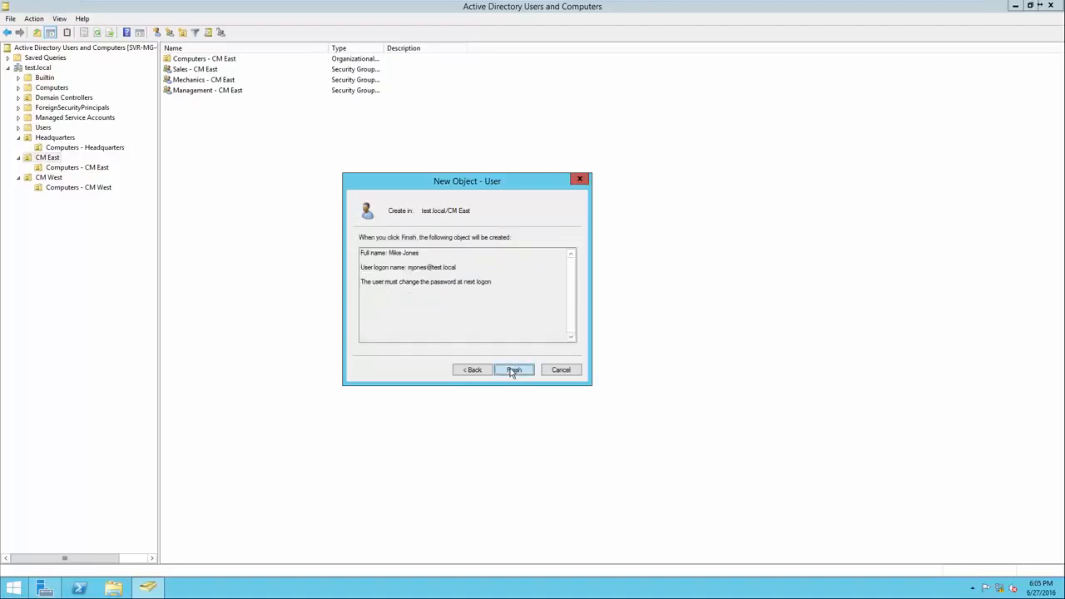
{"action": "left_click", "coordinate": [514, 370]}
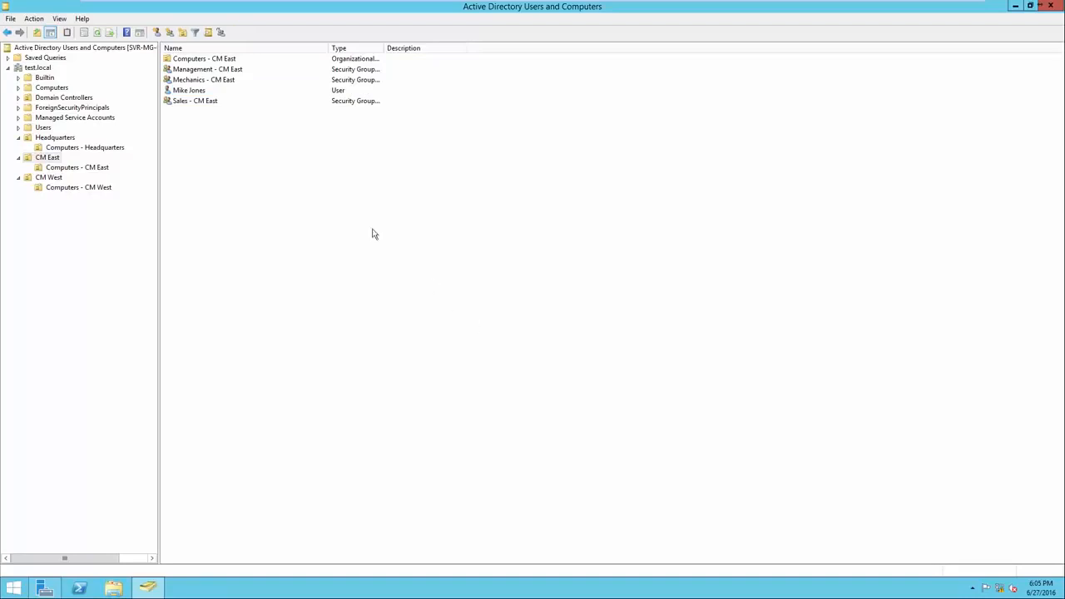
Add the new CM East user to the Mechanics - CM East group, choosing it from the matches for Mechanics
{"action": "left_click", "coordinate": [205, 93]}
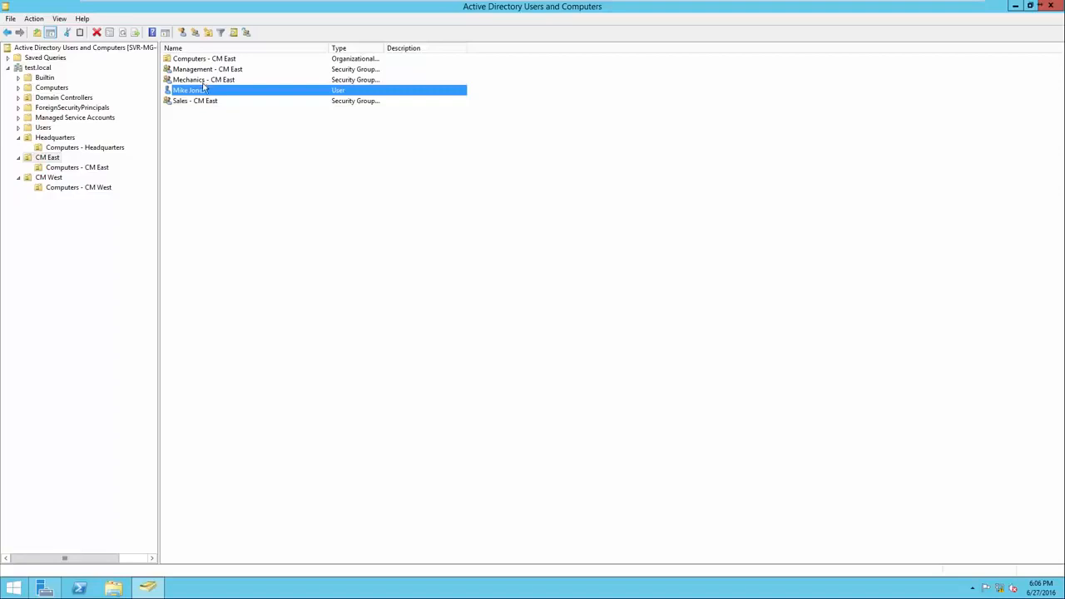
{"action": "right_click", "coordinate": [202, 93]}
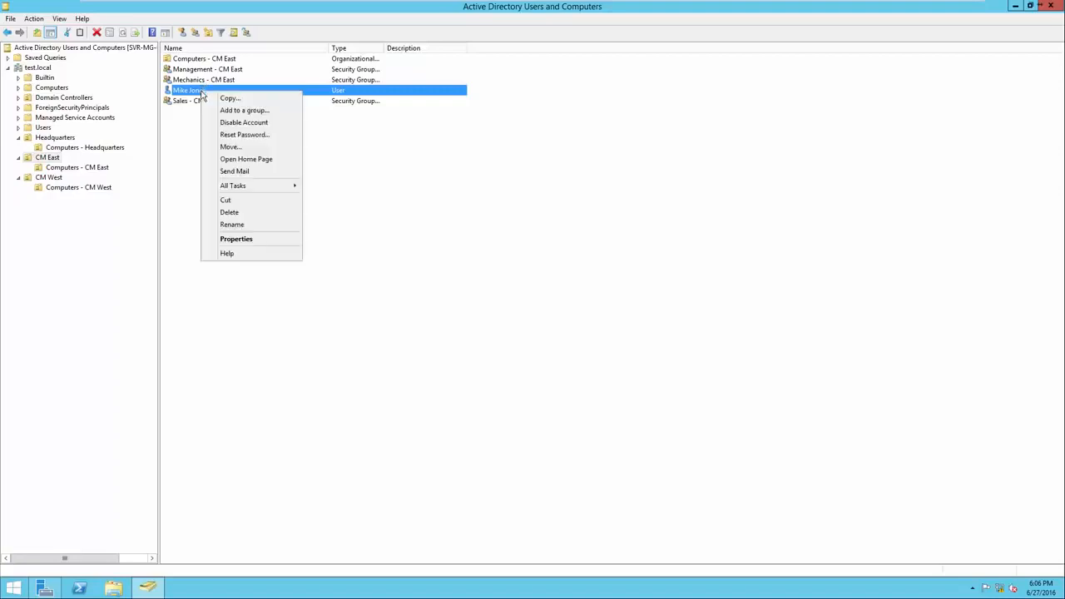
{"action": "left_click", "coordinate": [213, 111]}
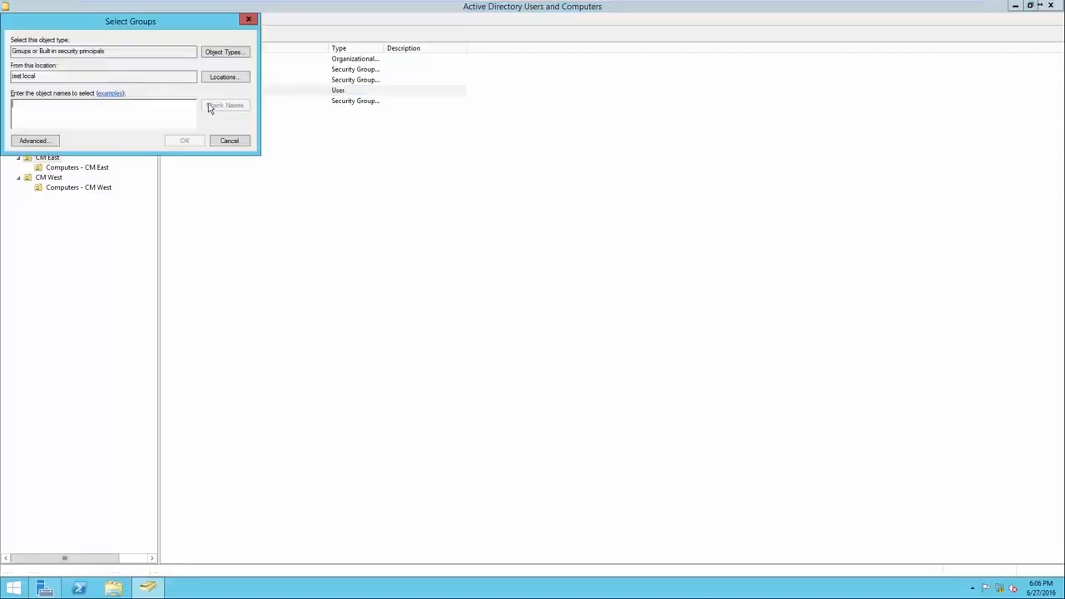
{"action": "left_click_drag", "start_coordinate": [154, 23], "coordinate": [416, 169]}
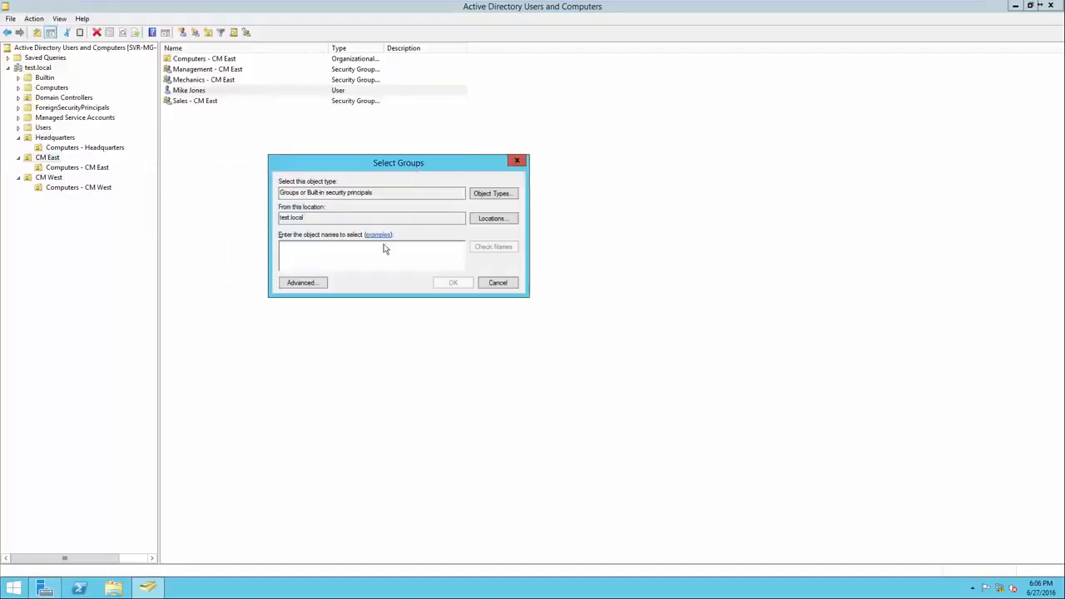
{"action": "type", "text": "Mechanics"}
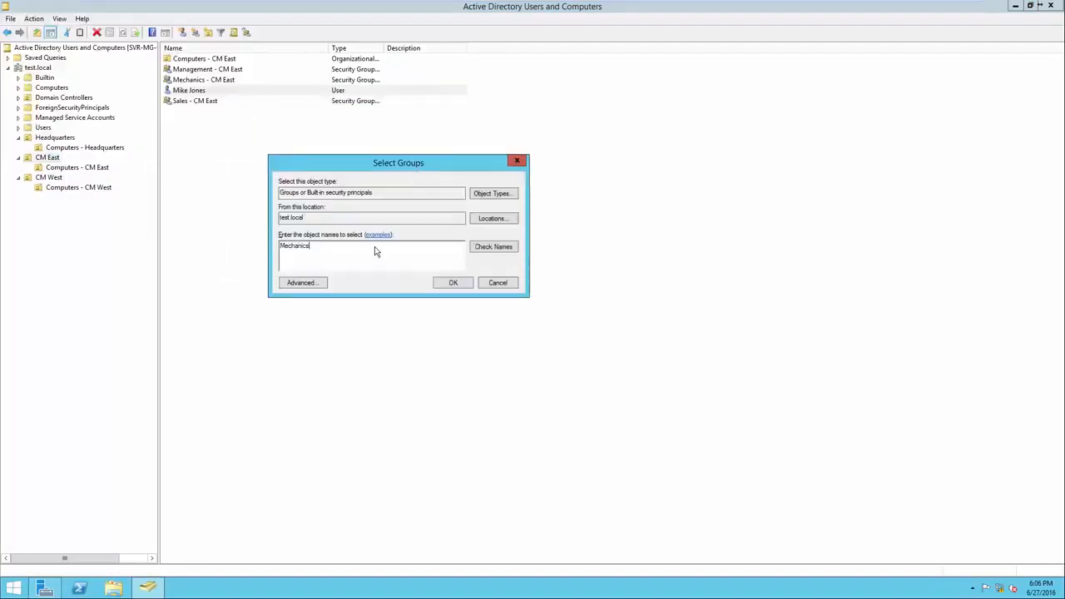
{"action": "left_click", "coordinate": [491, 247]}
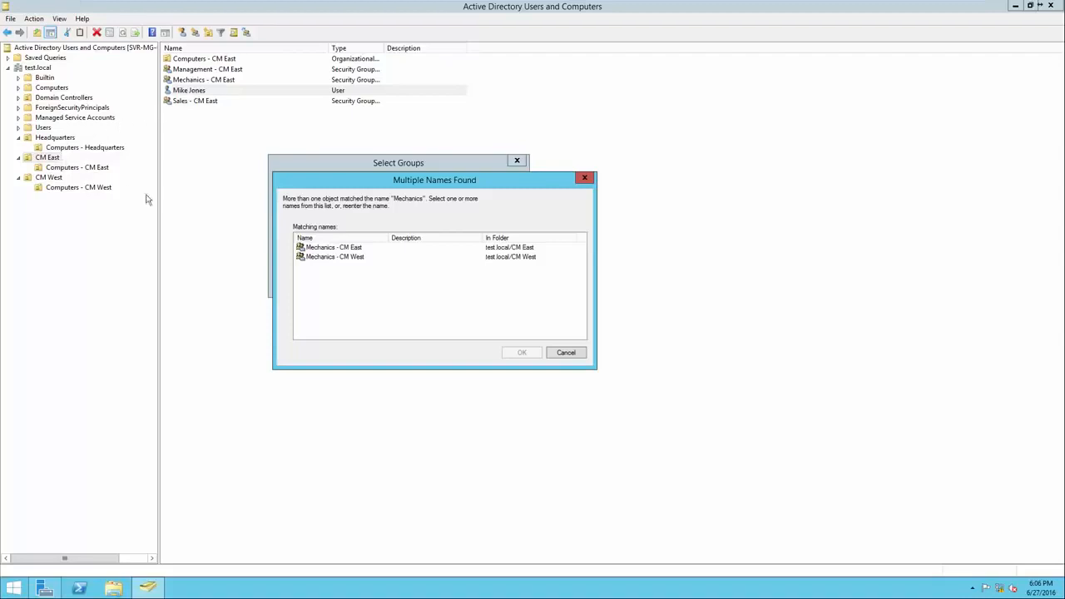
{"action": "left_click", "coordinate": [336, 248]}
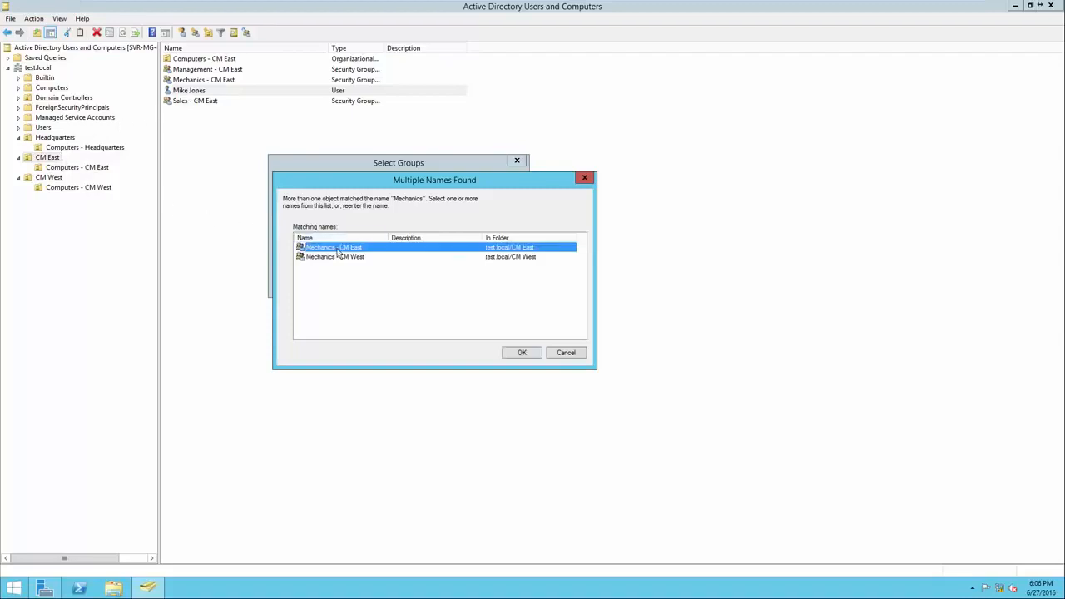
{"action": "left_click", "coordinate": [520, 354]}
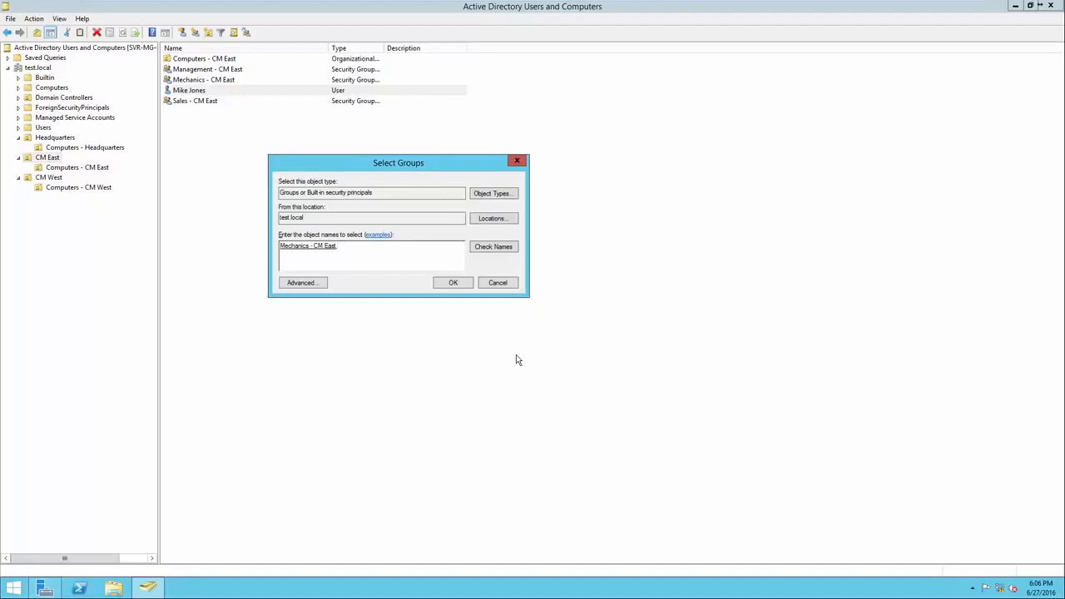
{"action": "left_click", "coordinate": [453, 283]}
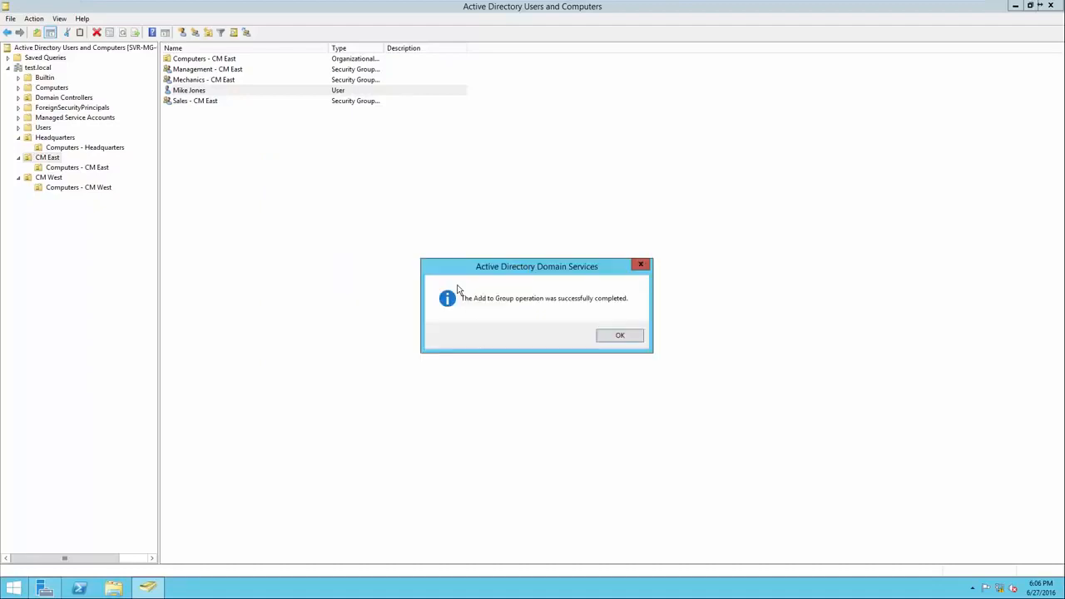
{"action": "left_click", "coordinate": [619, 336]}
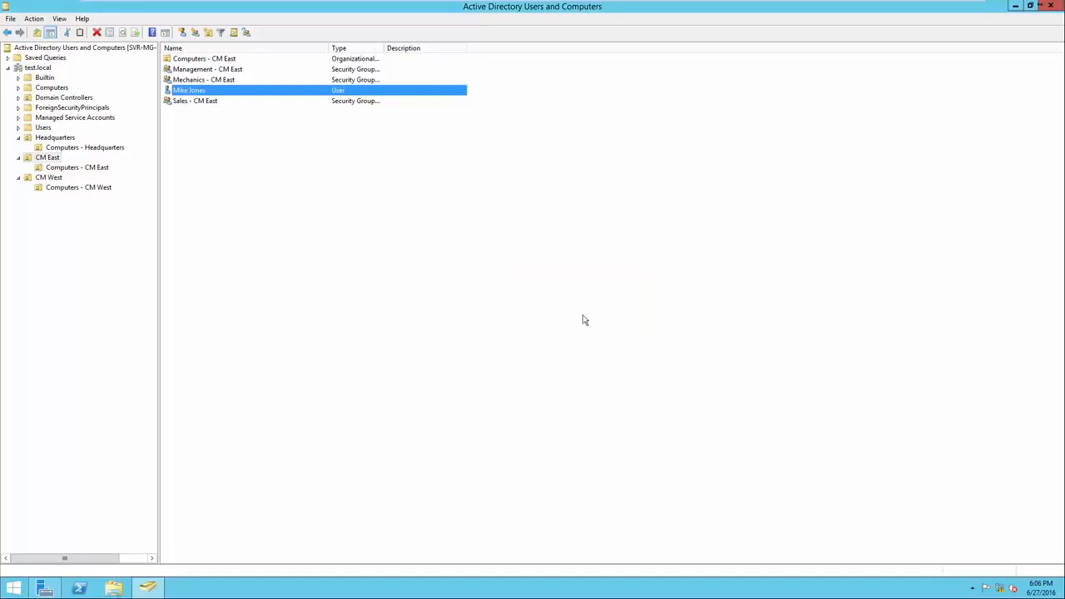
Examine the member list in the Mechanics - CM East group's properties
{"action": "right_click", "coordinate": [240, 79]}
{"action": "left_click", "coordinate": [292, 182]}
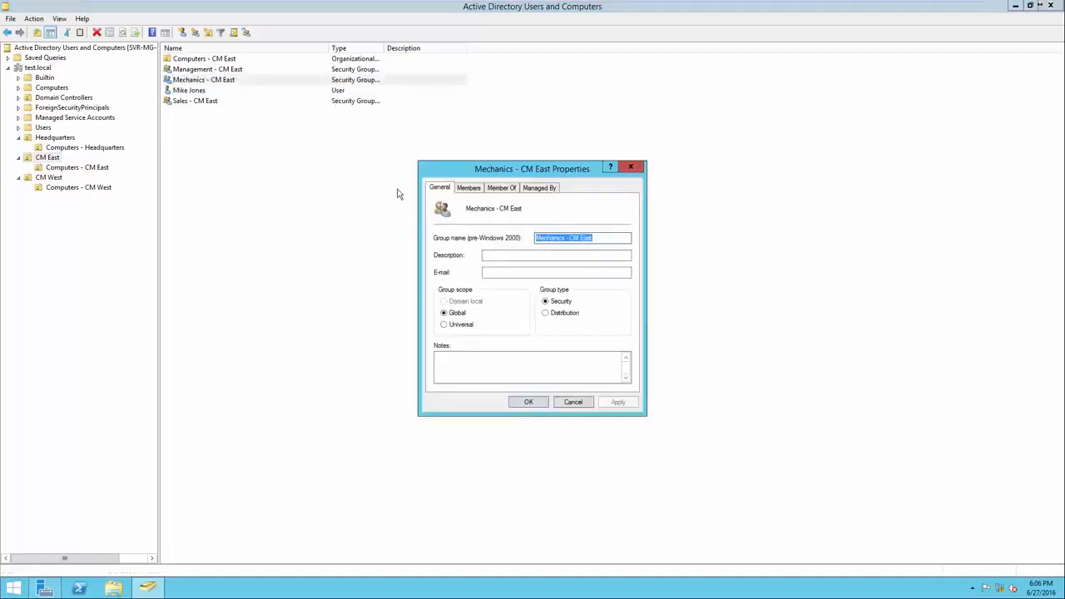
{"action": "left_click", "coordinate": [469, 187]}
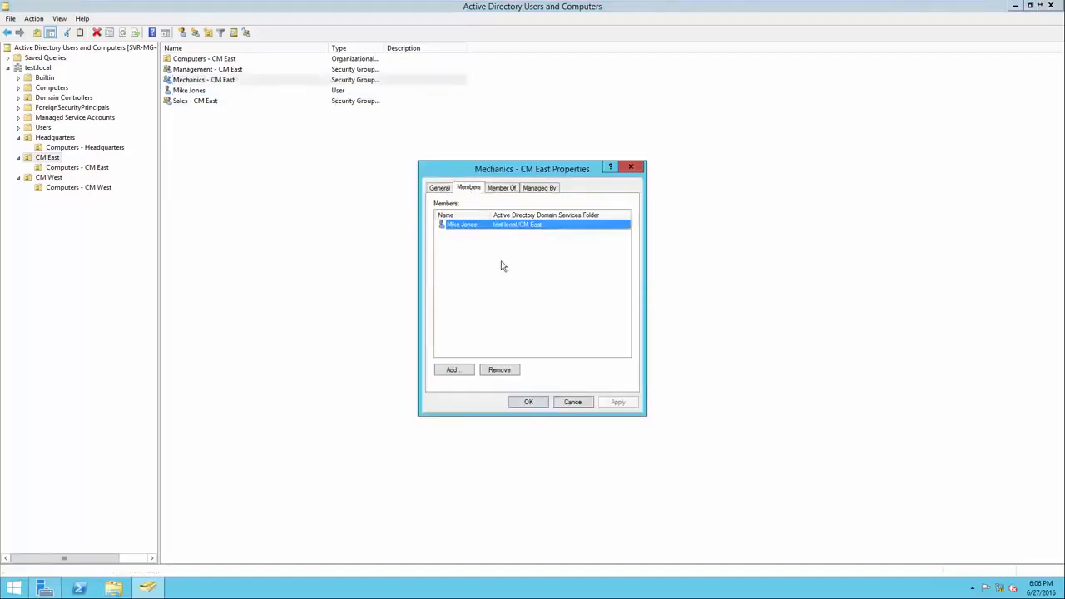
{"action": "left_click", "coordinate": [529, 402]}
{"action": "left_click", "coordinate": [234, 111]}
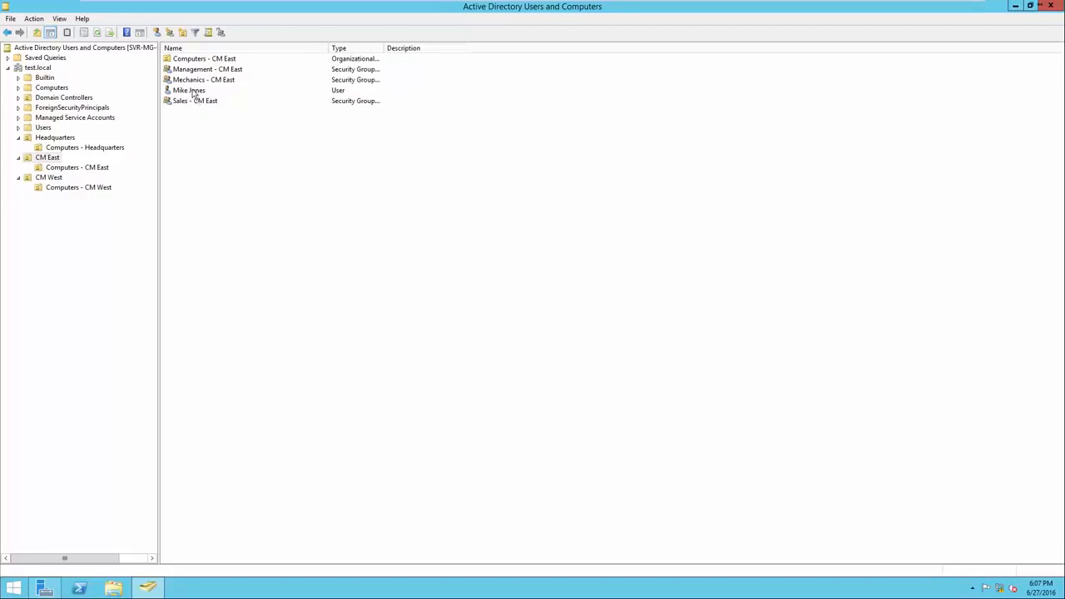
Open the member list in the Sales - CM East group's properties and start adding a member from test.local
{"action": "left_click", "coordinate": [196, 93]}
{"action": "left_click", "coordinate": [208, 101]}
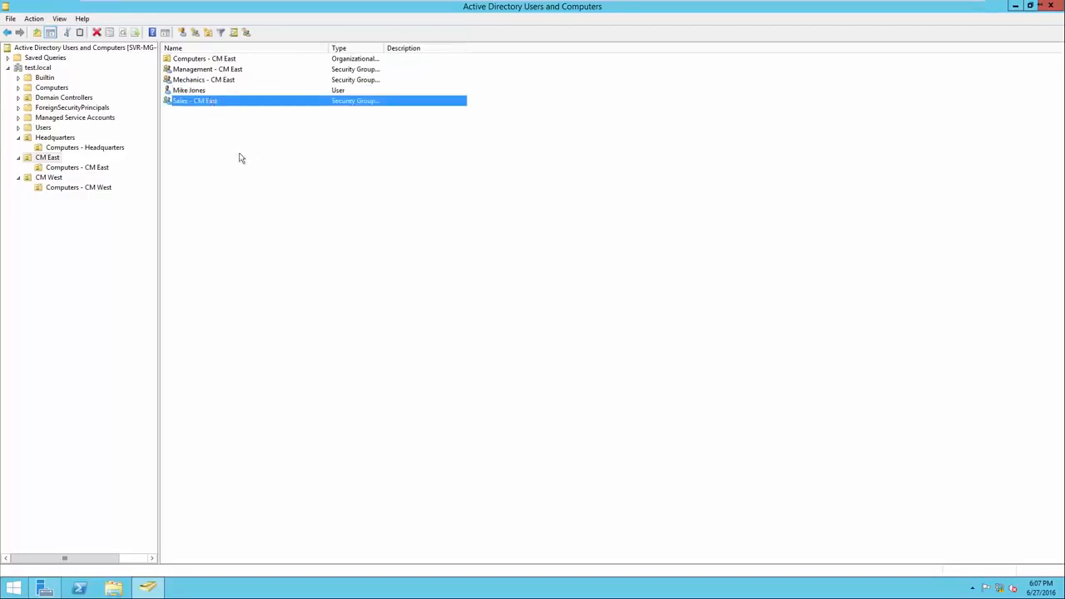
{"action": "right_click", "coordinate": [210, 104]}
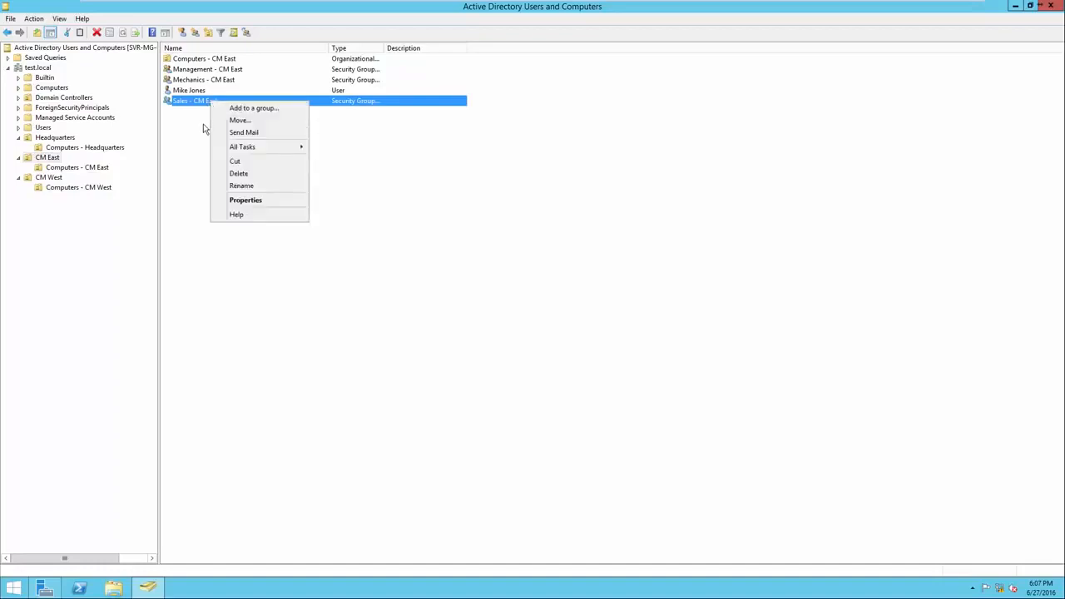
{"action": "left_click", "coordinate": [233, 202]}
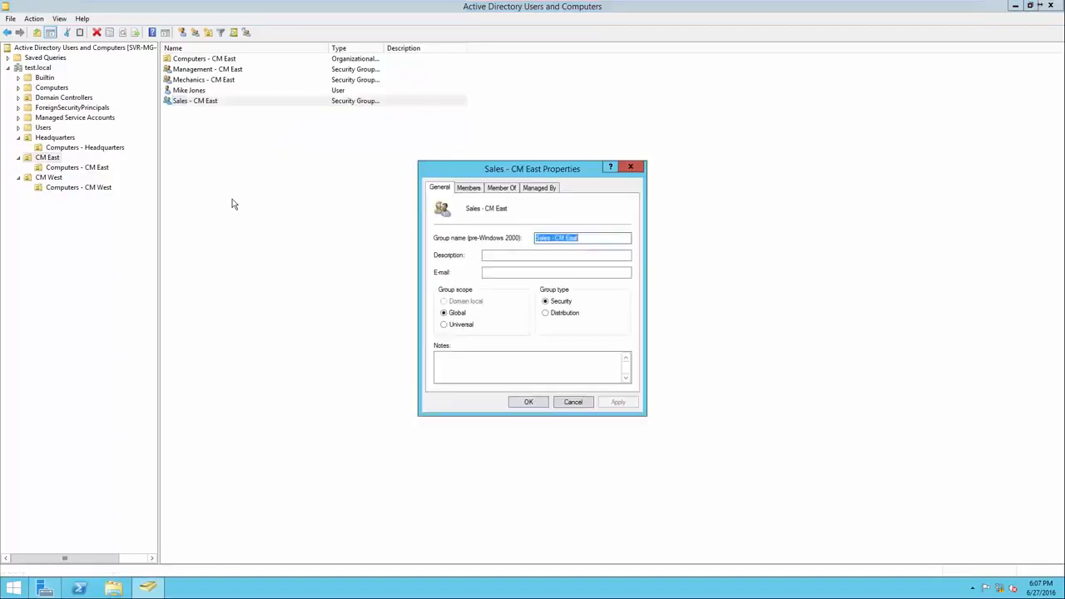
{"action": "type", "text": "4"}
{"action": "left_click", "coordinate": [469, 189]}
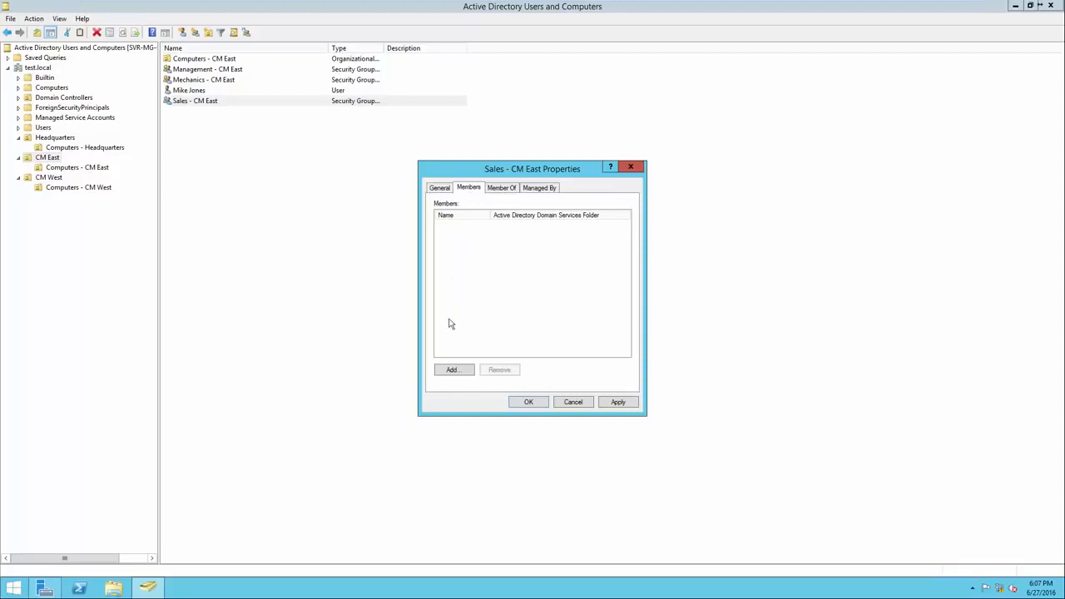
{"action": "left_click", "coordinate": [454, 370]}
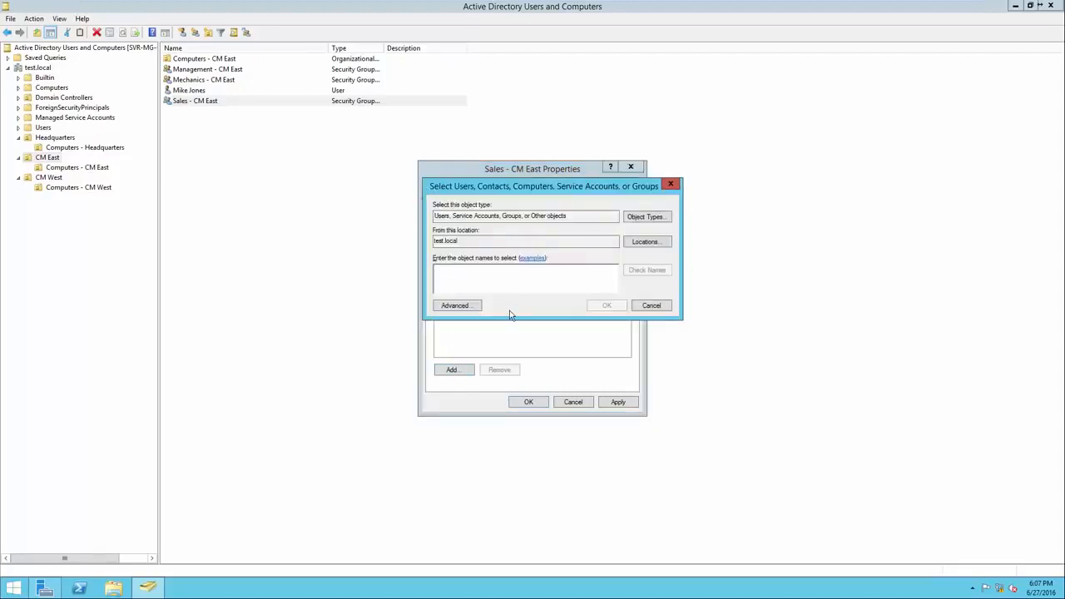
{"action": "left_click_drag", "start_coordinate": [583, 217], "coordinate": [429, 221]}
{"action": "left_click_drag", "start_coordinate": [472, 248], "coordinate": [430, 247]}
Look up the CM East user by first name, add the account to the Sales - CM East group and apply the change
{"action": "left_click", "coordinate": [476, 277]}
{"action": "type", "text": "mike"}
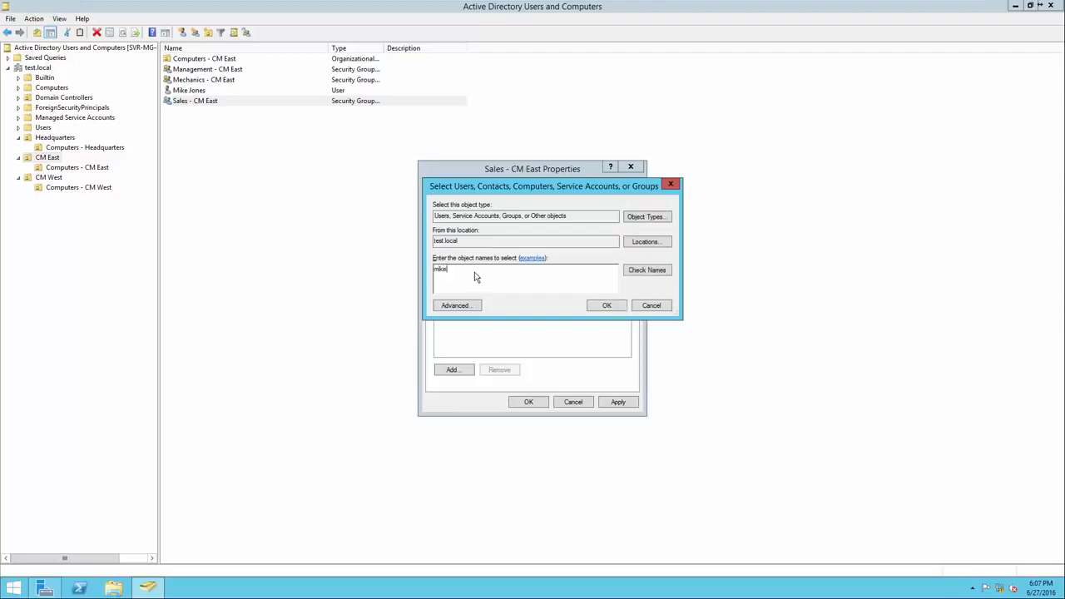
{"action": "left_click", "coordinate": [647, 272]}
{"action": "left_click", "coordinate": [520, 273]}
{"action": "left_click", "coordinate": [537, 281]}
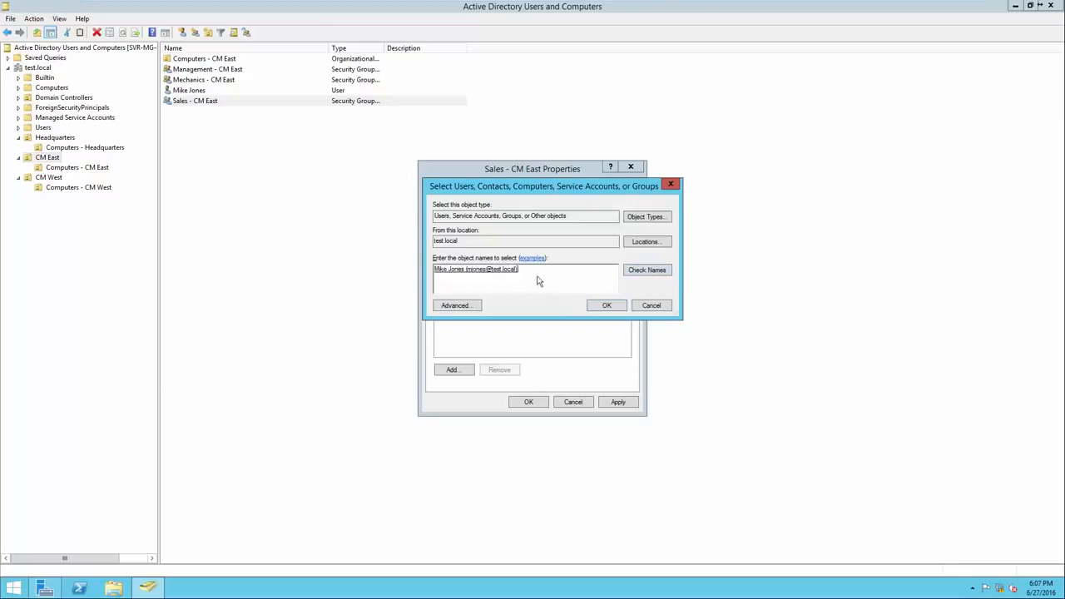
{"action": "left_click", "coordinate": [602, 307]}
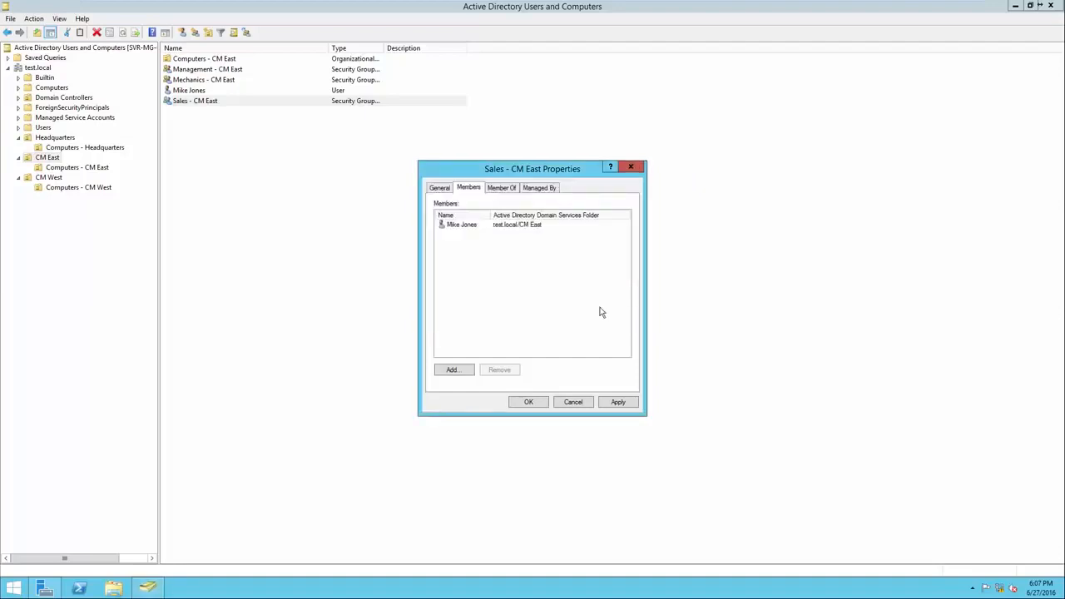
{"action": "left_click", "coordinate": [620, 403]}
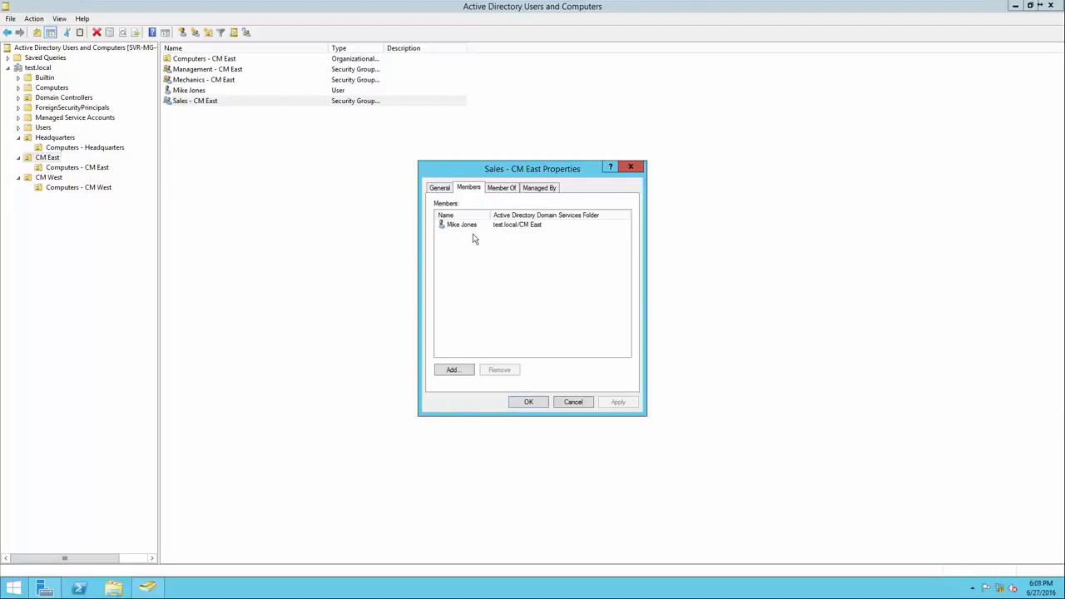
{"action": "left_click", "coordinate": [529, 403]}
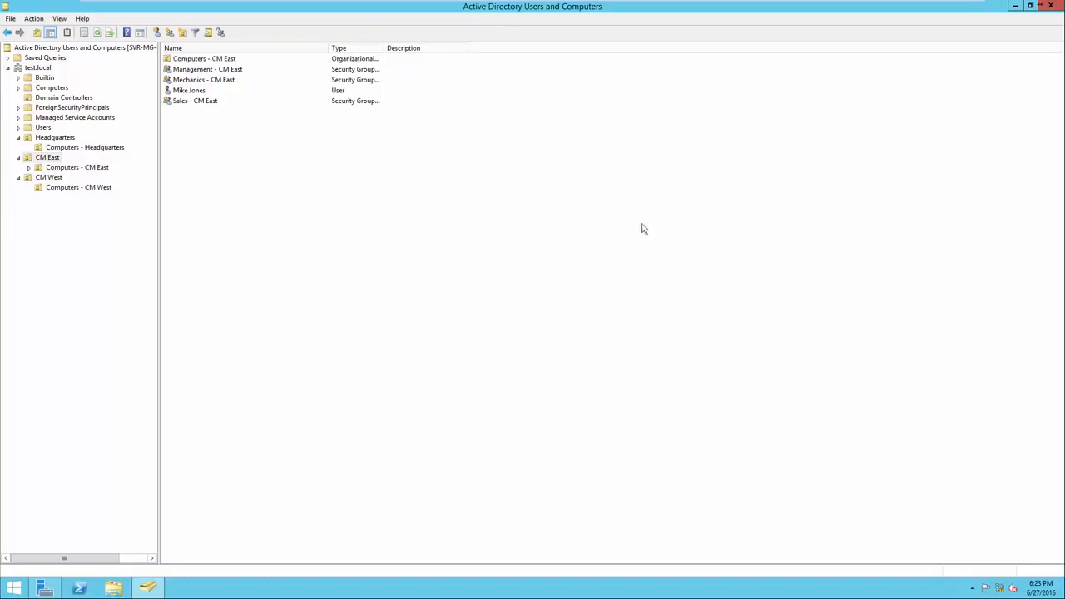
Move the CM East user account into the Headquarters organizational unit
{"action": "left_click", "coordinate": [252, 92]}
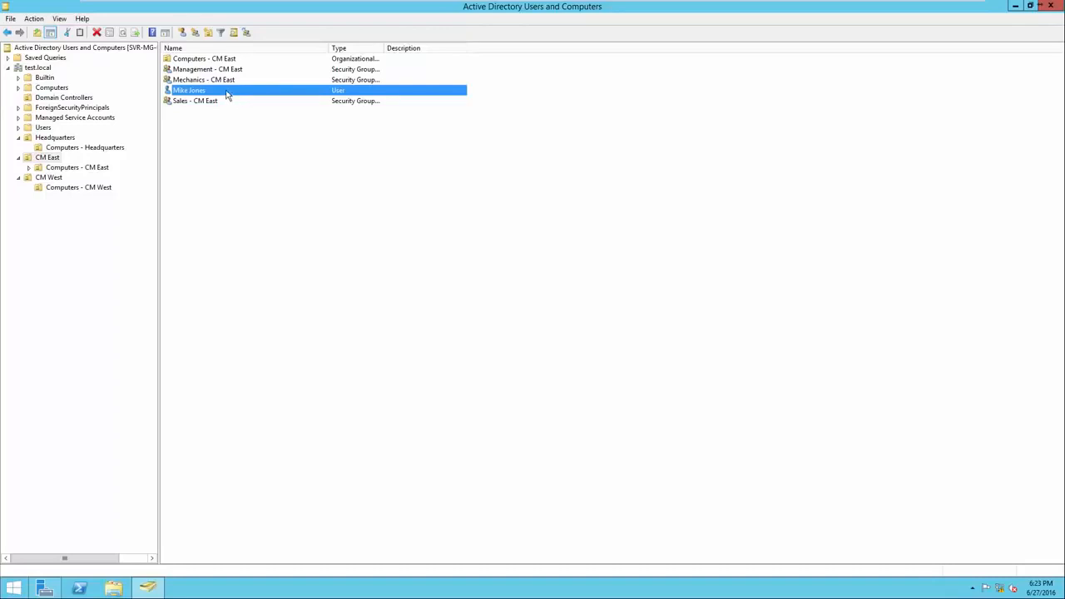
{"action": "right_click", "coordinate": [227, 94]}
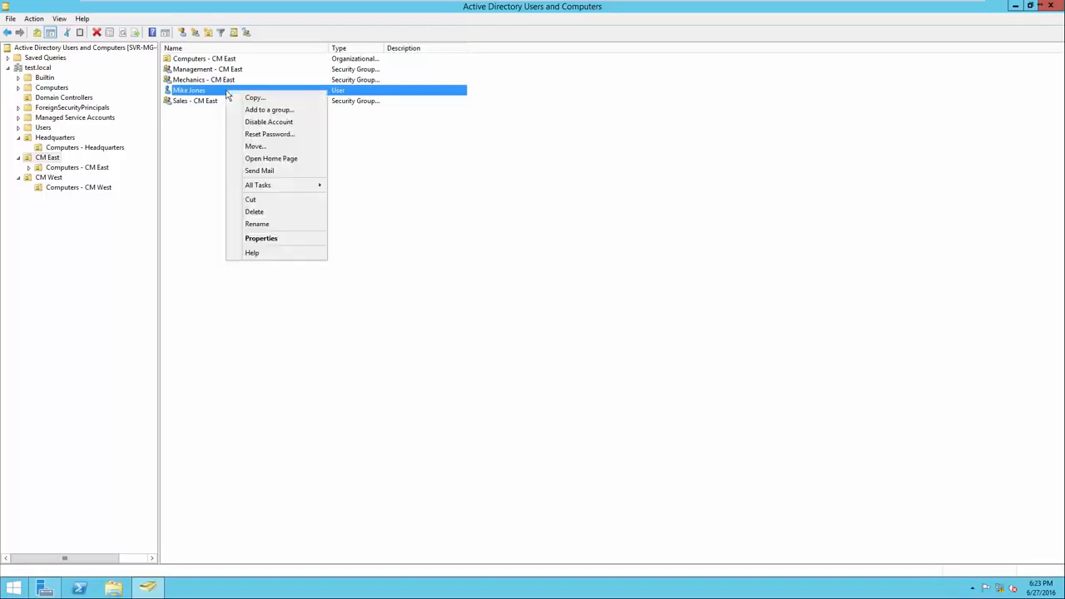
{"action": "left_click", "coordinate": [258, 148]}
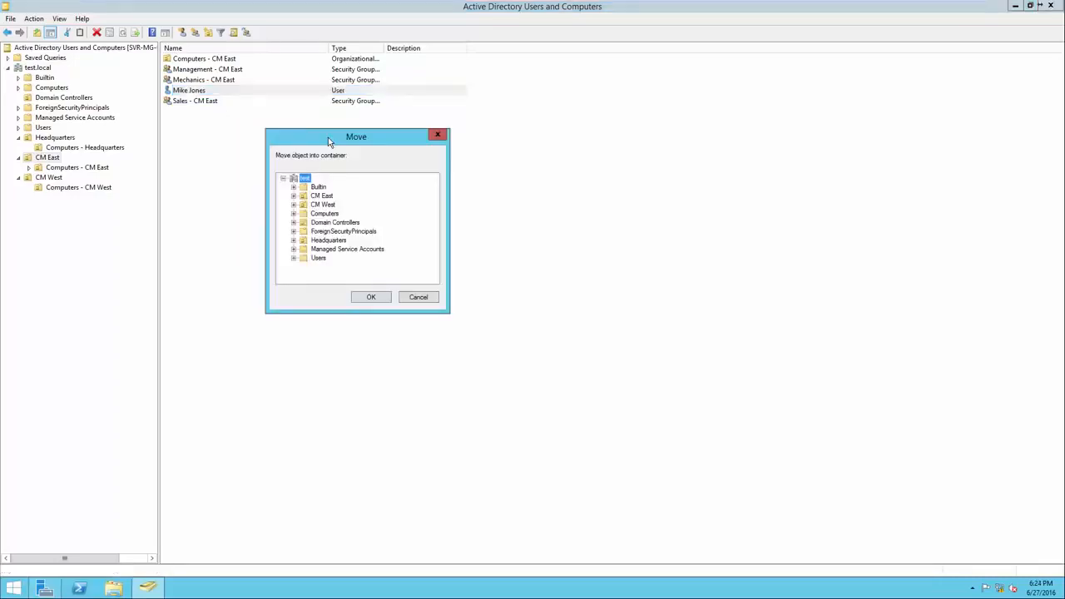
{"action": "left_click", "coordinate": [329, 240]}
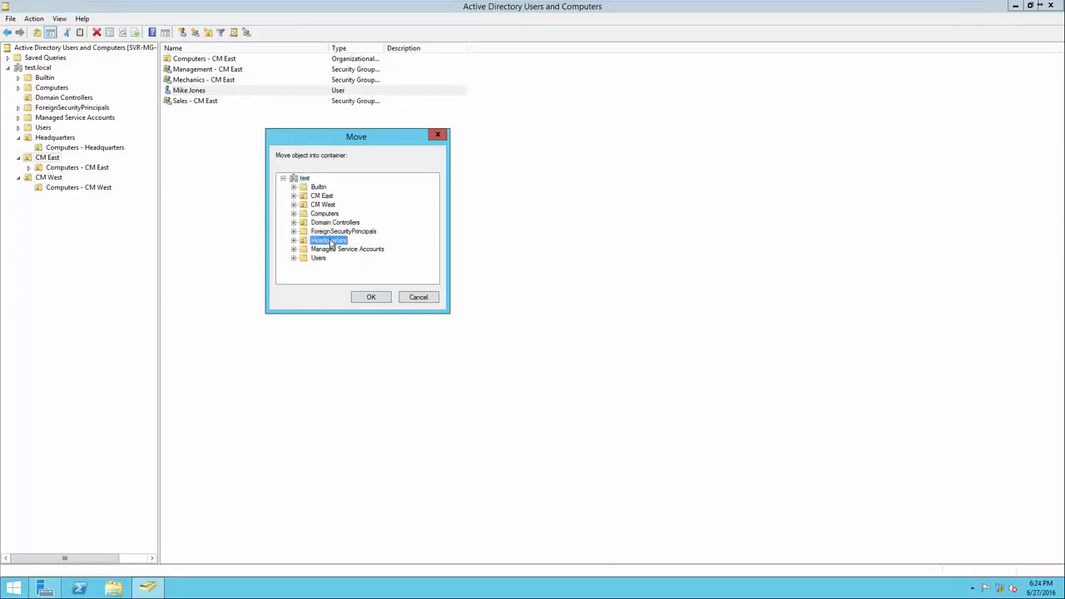
{"action": "left_click", "coordinate": [371, 298]}
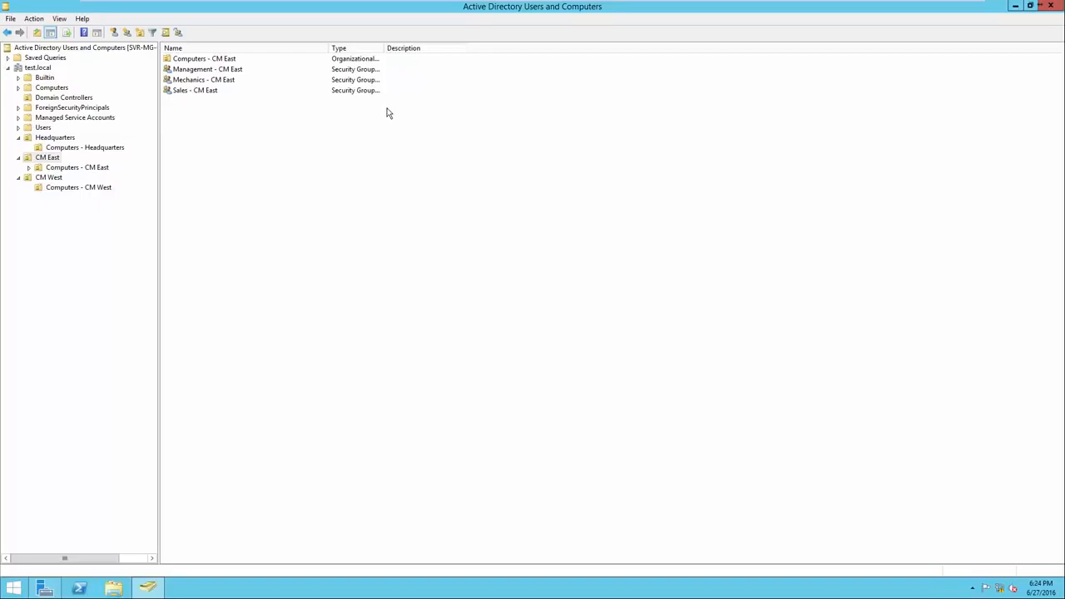
Examine the moved user's group memberships from the Headquarters organizational unit, widening the name column to show full group names
{"action": "left_click", "coordinate": [50, 140]}
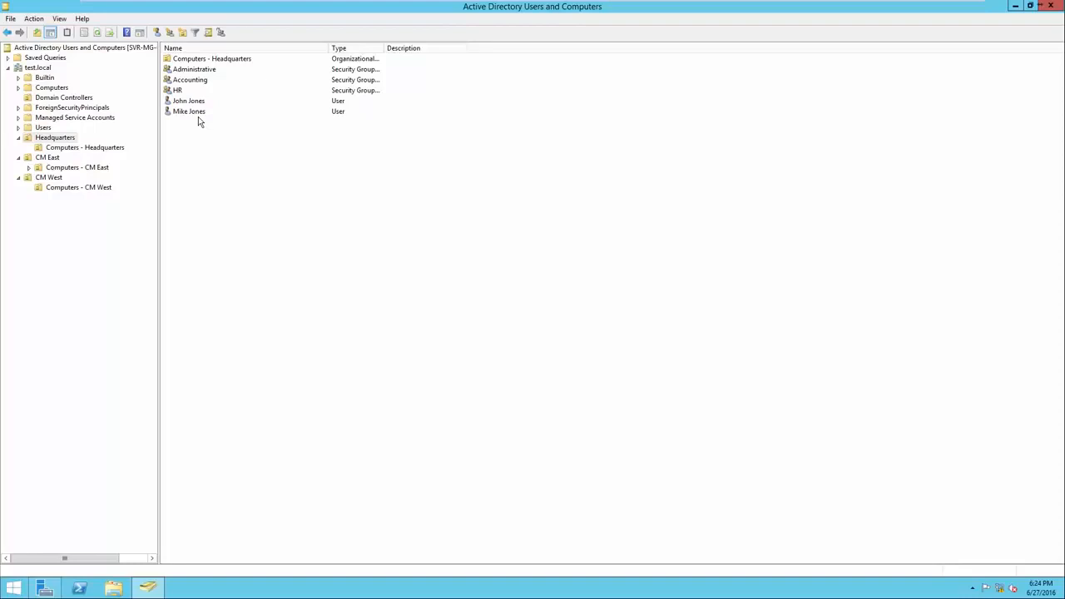
{"action": "right_click", "coordinate": [198, 117]}
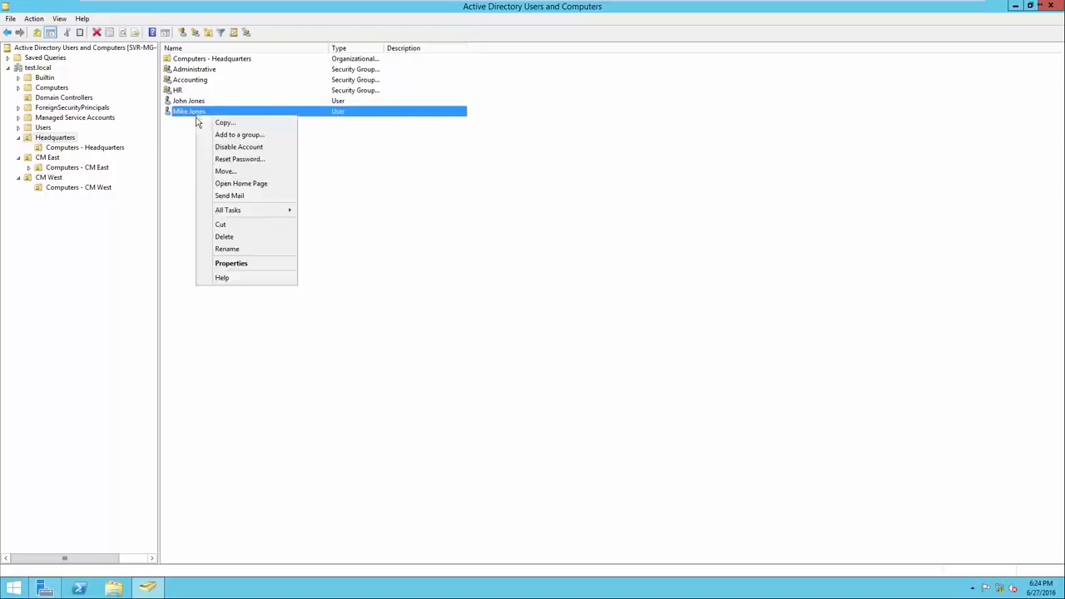
{"action": "left_click", "coordinate": [233, 265]}
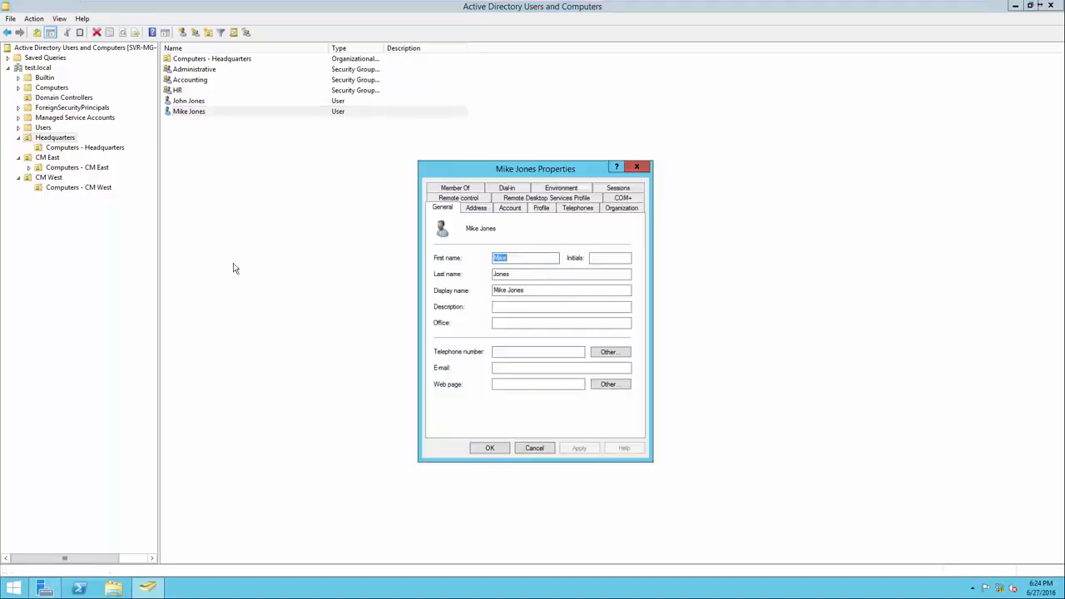
{"action": "left_click", "coordinate": [456, 188]}
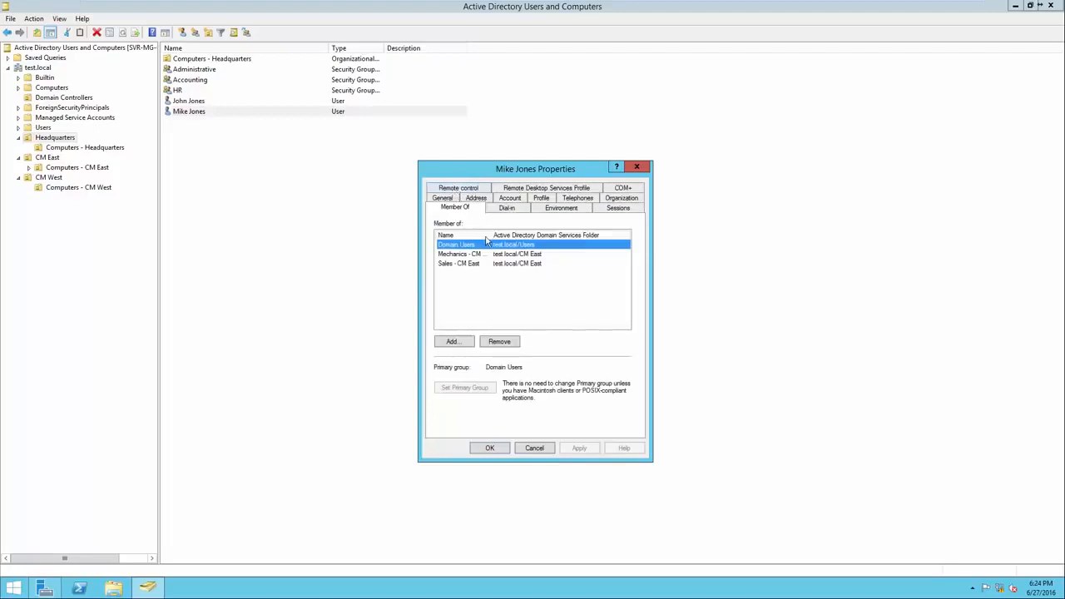
{"action": "left_click_drag", "start_coordinate": [509, 236], "coordinate": [569, 236]}
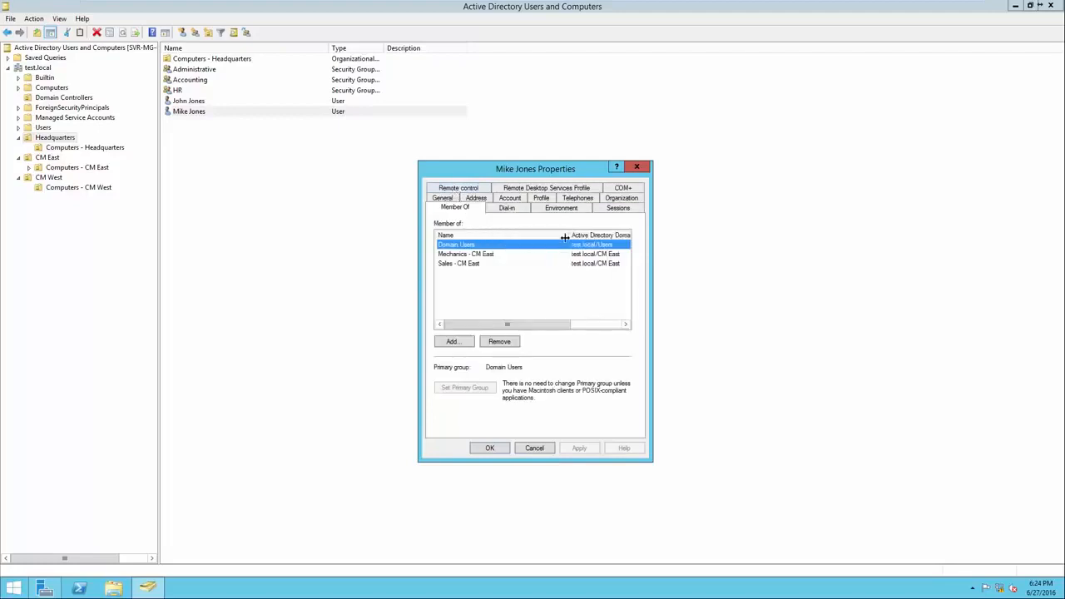
Remove the moved Headquarters user from the Mechanics - CM East and Sales - CM East groups and save the membership change
{"action": "left_click", "coordinate": [479, 257]}
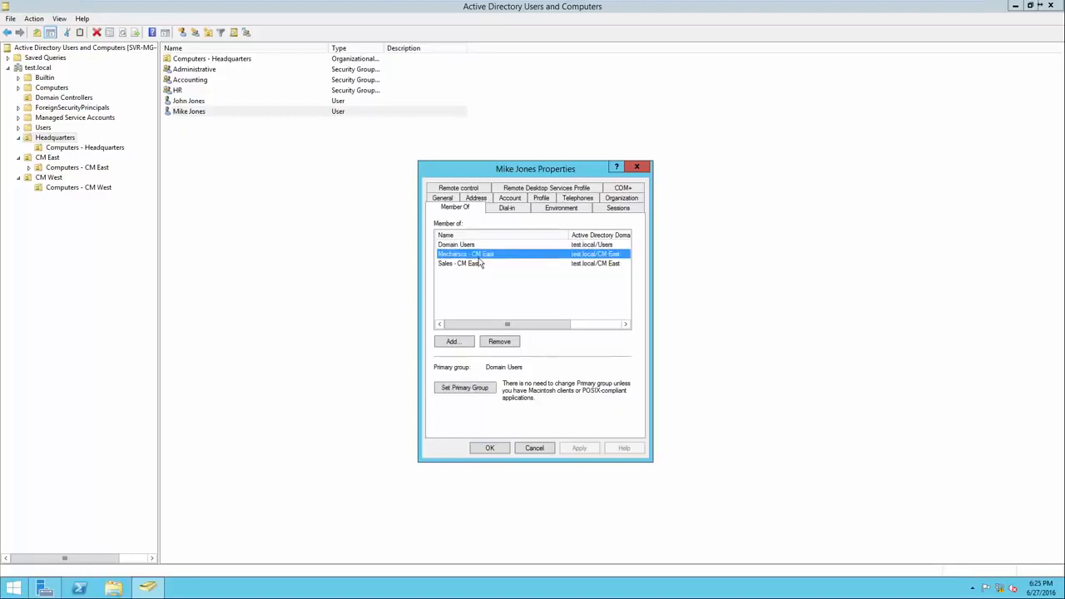
{"action": "left_click", "coordinate": [479, 264], "text": "ctrl"}
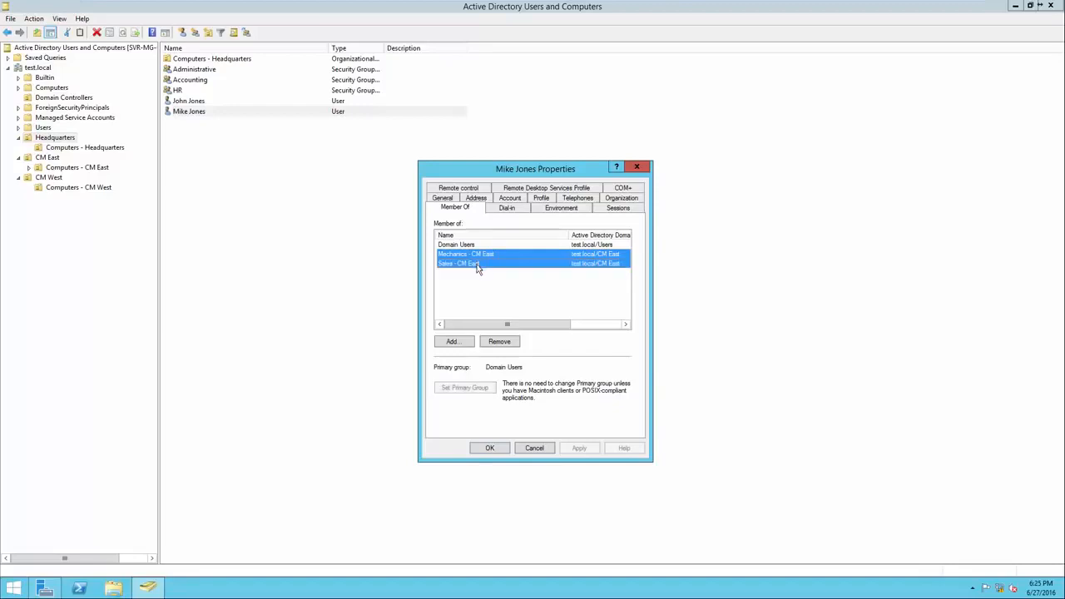
{"action": "left_click", "coordinate": [500, 342]}
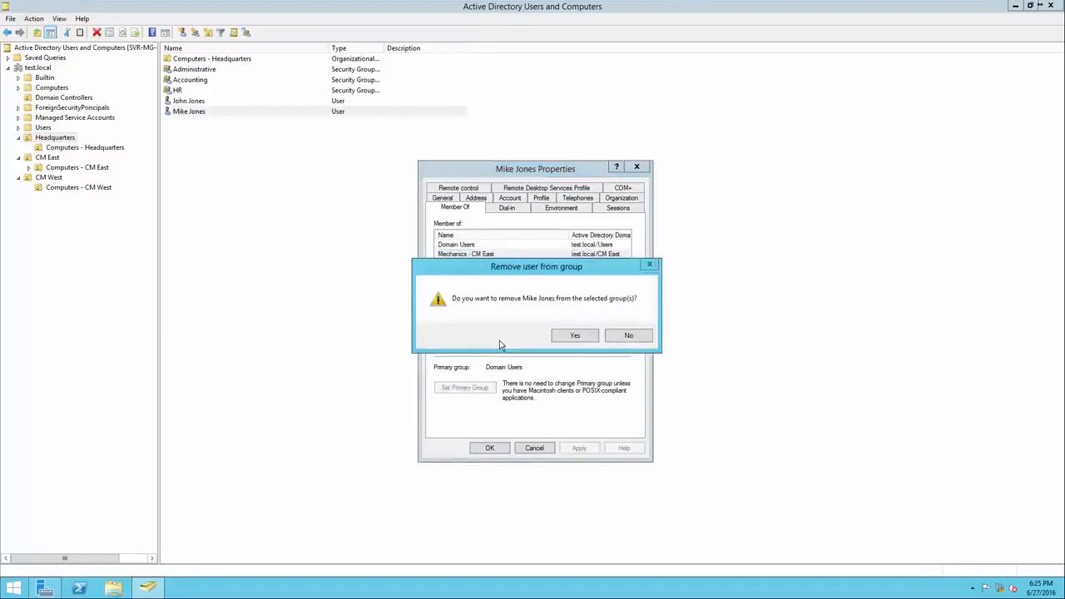
{"action": "left_click", "coordinate": [569, 338]}
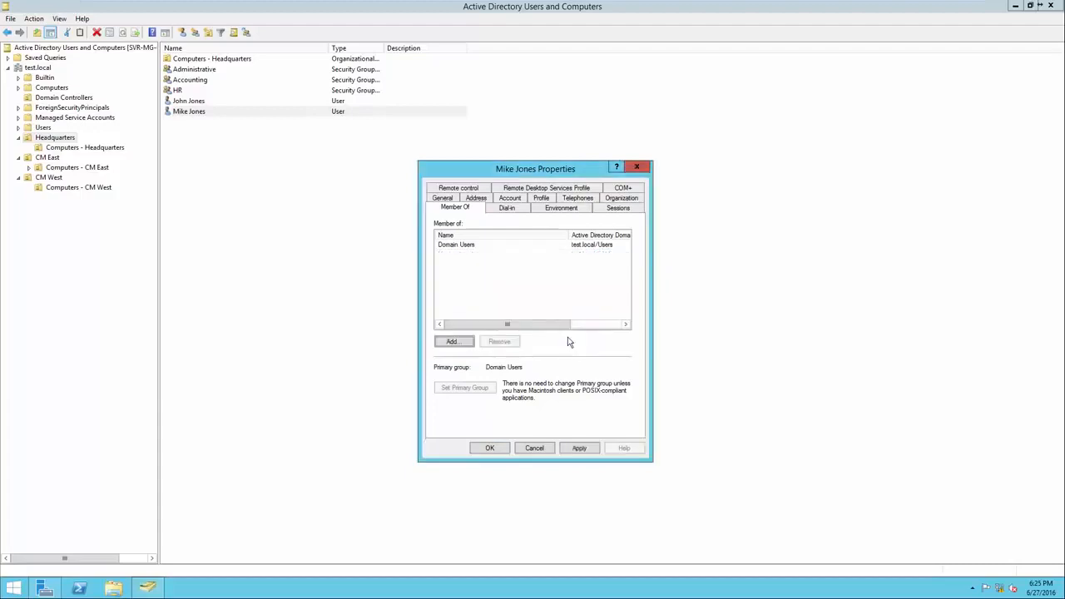
{"action": "left_click", "coordinate": [491, 448]}
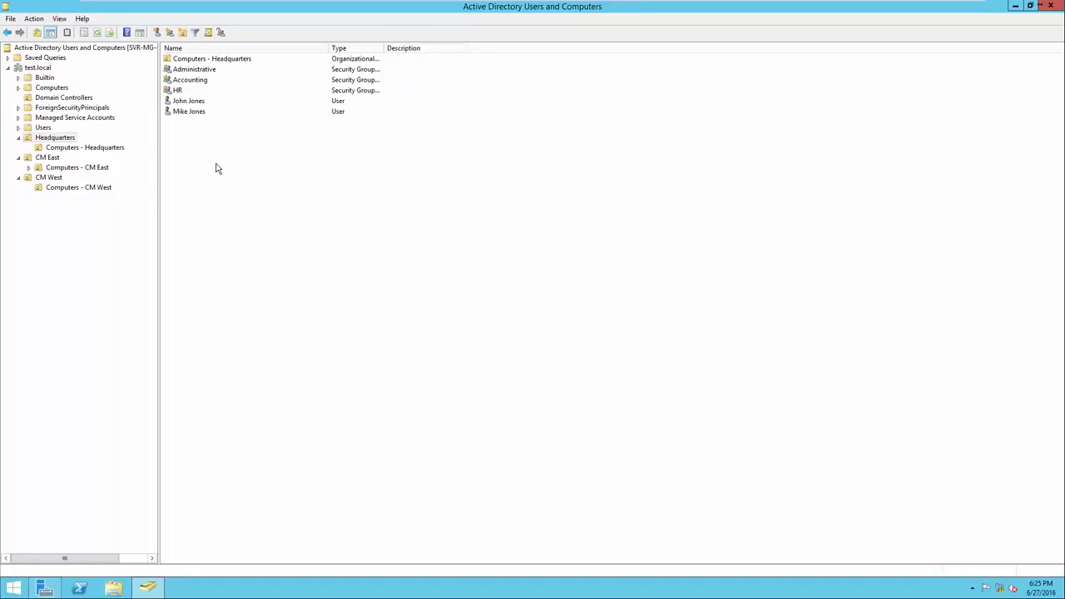
Disable the account of the user moved into the Headquarters organizational unit
{"action": "right_click", "coordinate": [201, 115]}
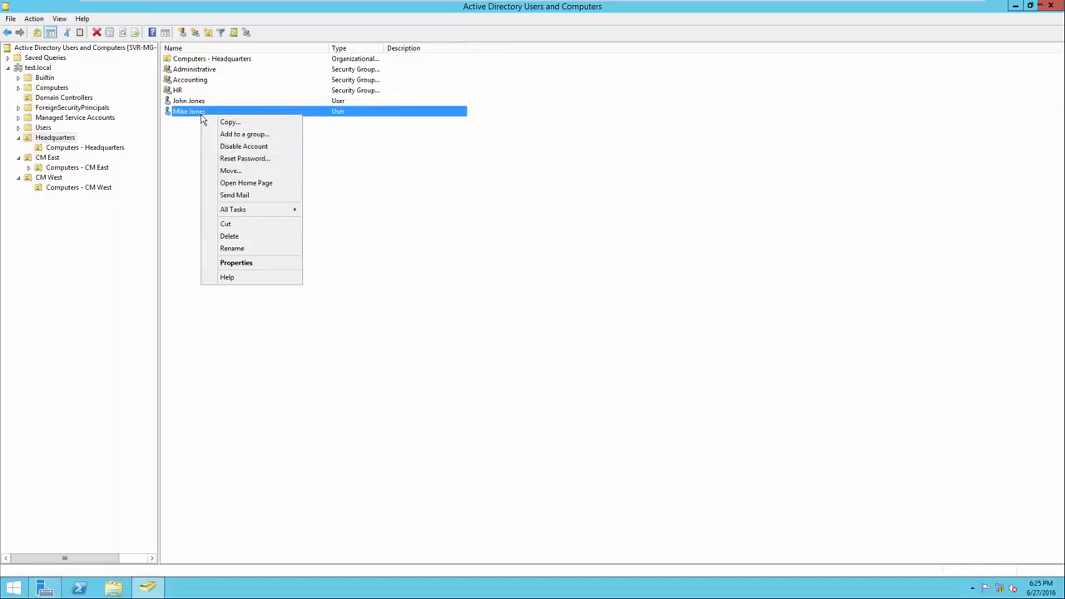
{"action": "left_click", "coordinate": [216, 152]}
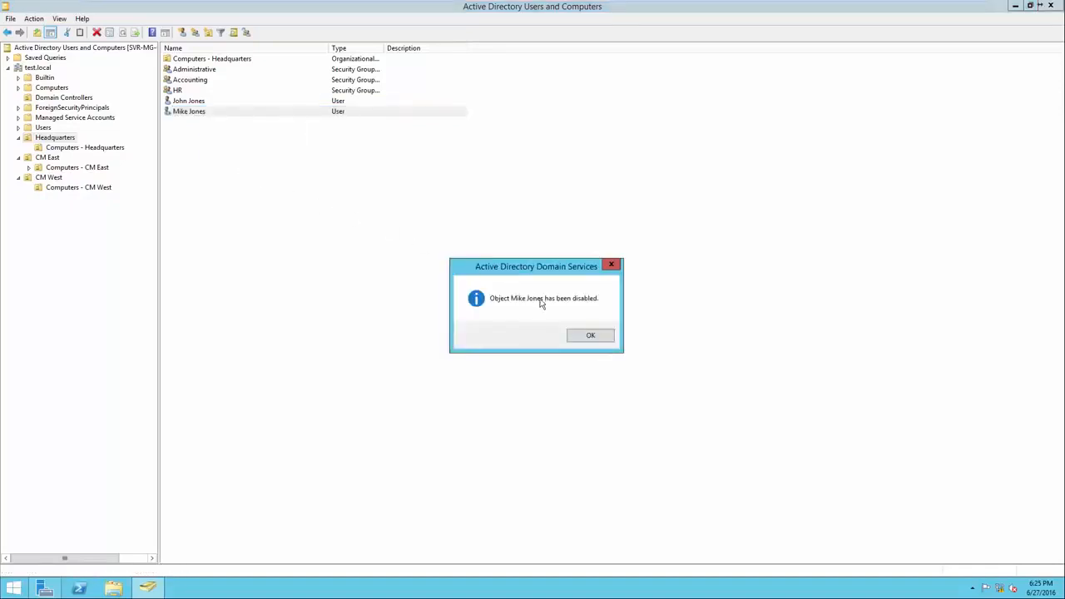
{"action": "left_click", "coordinate": [590, 337]}
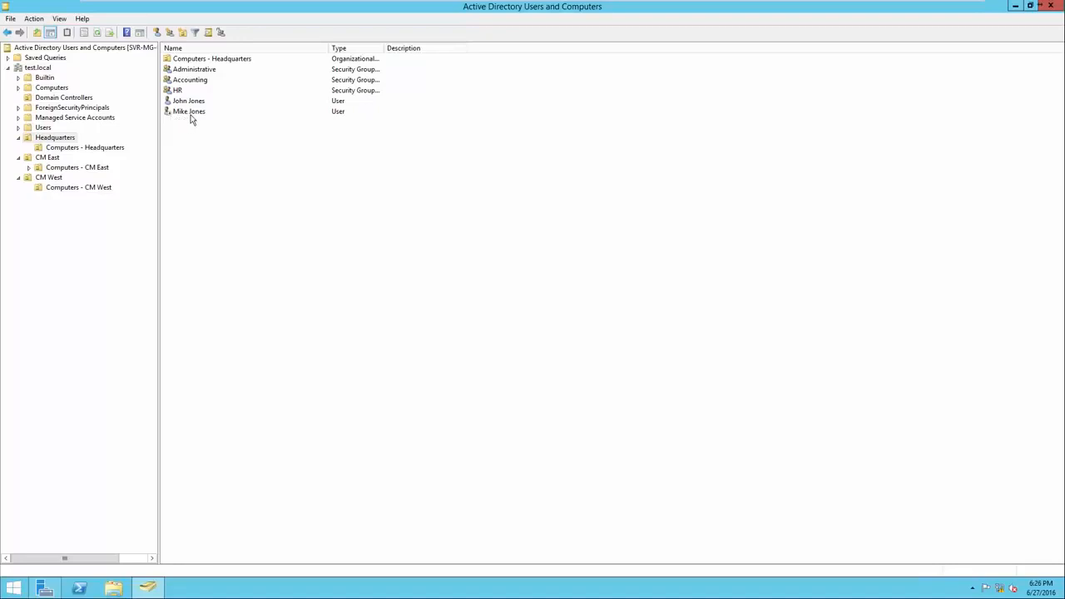
Re-enable the disabled user account in the Headquarters organizational unit
{"action": "right_click", "coordinate": [189, 116]}
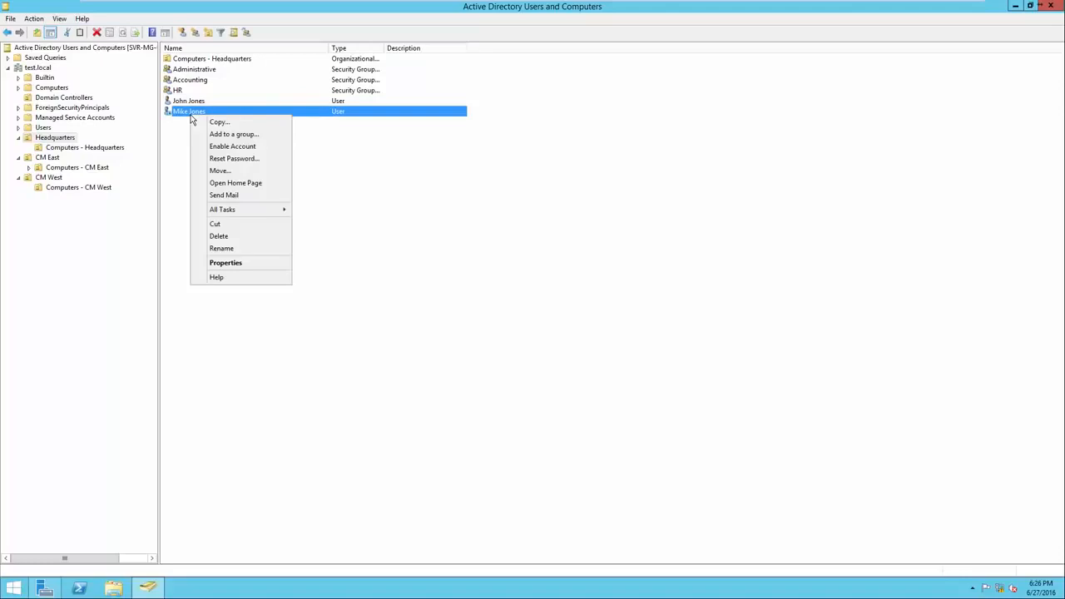
{"action": "left_click", "coordinate": [215, 148]}
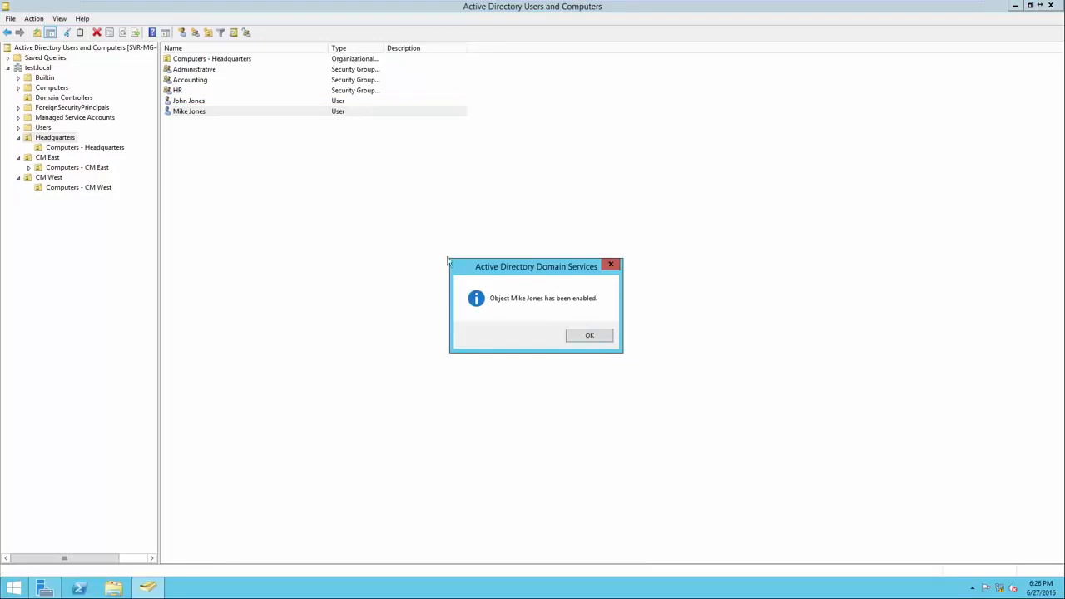
{"action": "left_click", "coordinate": [588, 336]}
{"action": "left_click", "coordinate": [582, 338]}
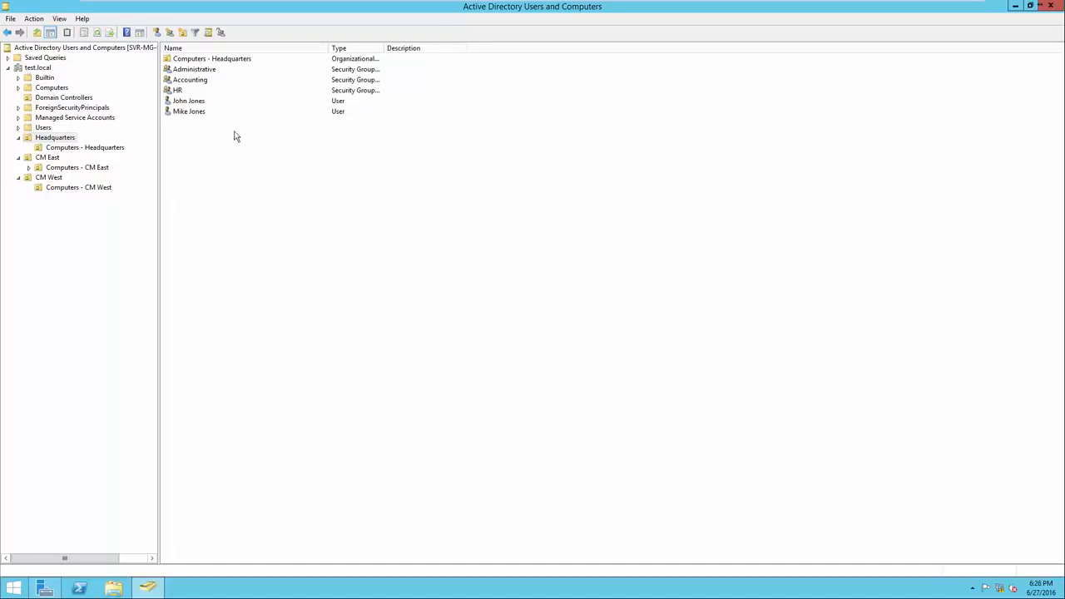
Delete the moved user account from the Headquarters organizational unit and confirm the deletion
{"action": "right_click", "coordinate": [197, 119]}
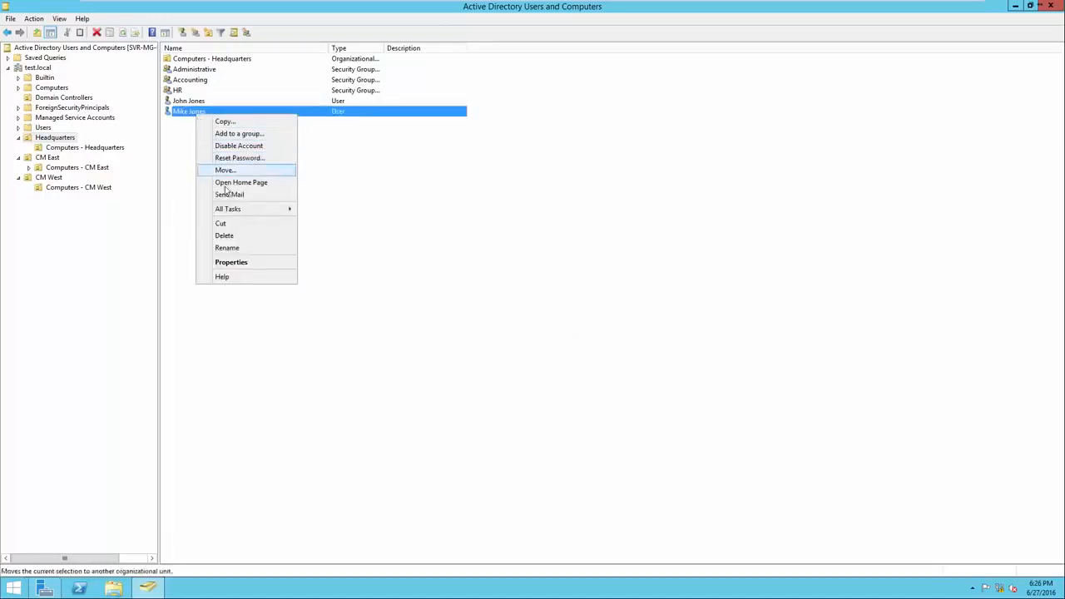
{"action": "left_click", "coordinate": [225, 236]}
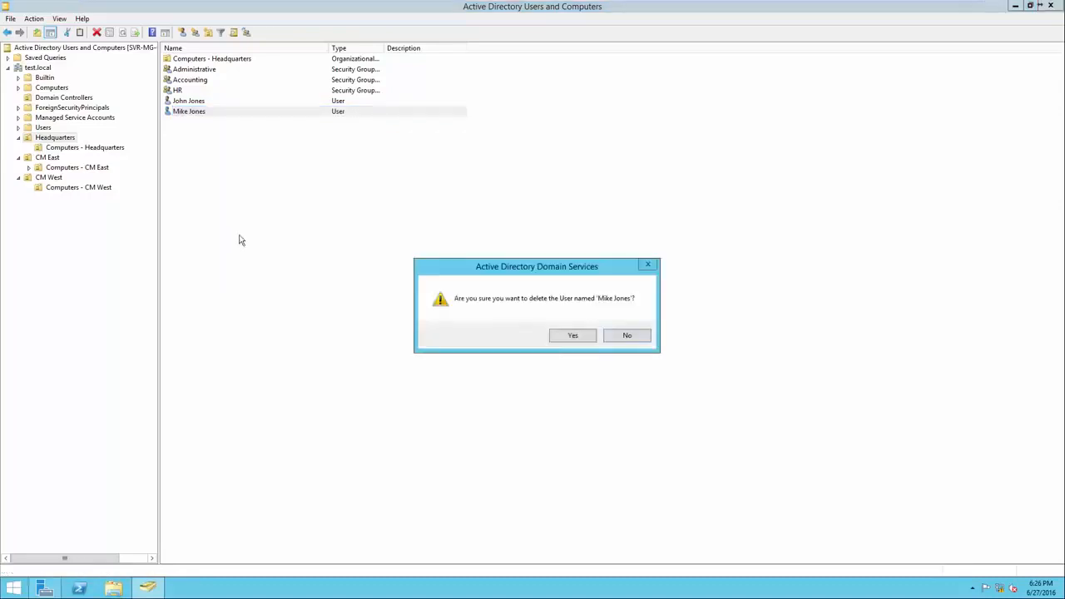
{"action": "left_click", "coordinate": [556, 337]}
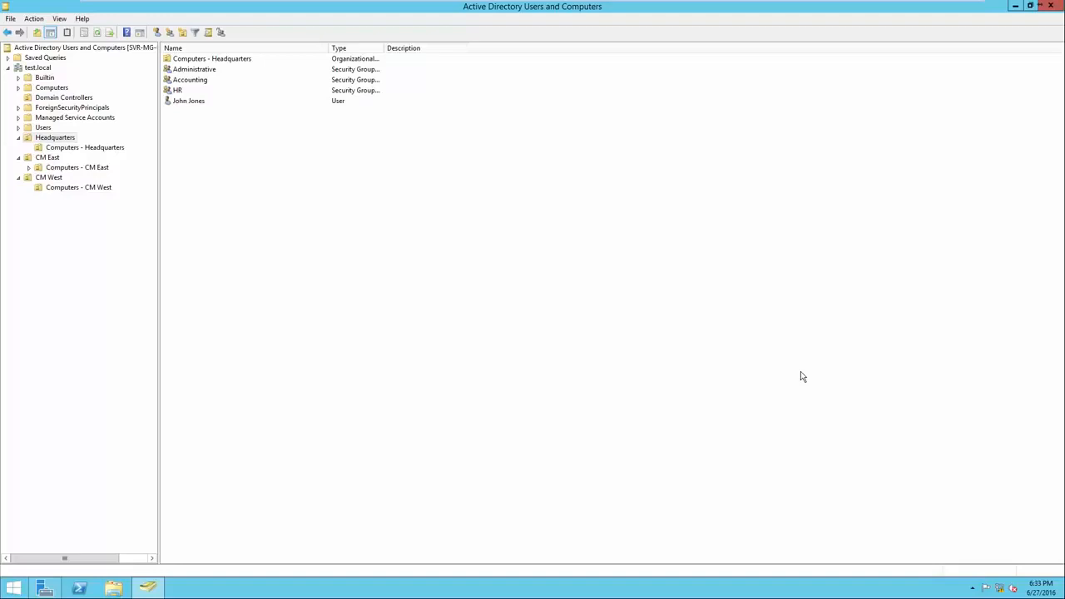
Review the password reset options for the remaining Headquarters user and cancel without resetting the password
{"action": "right_click", "coordinate": [191, 101]}
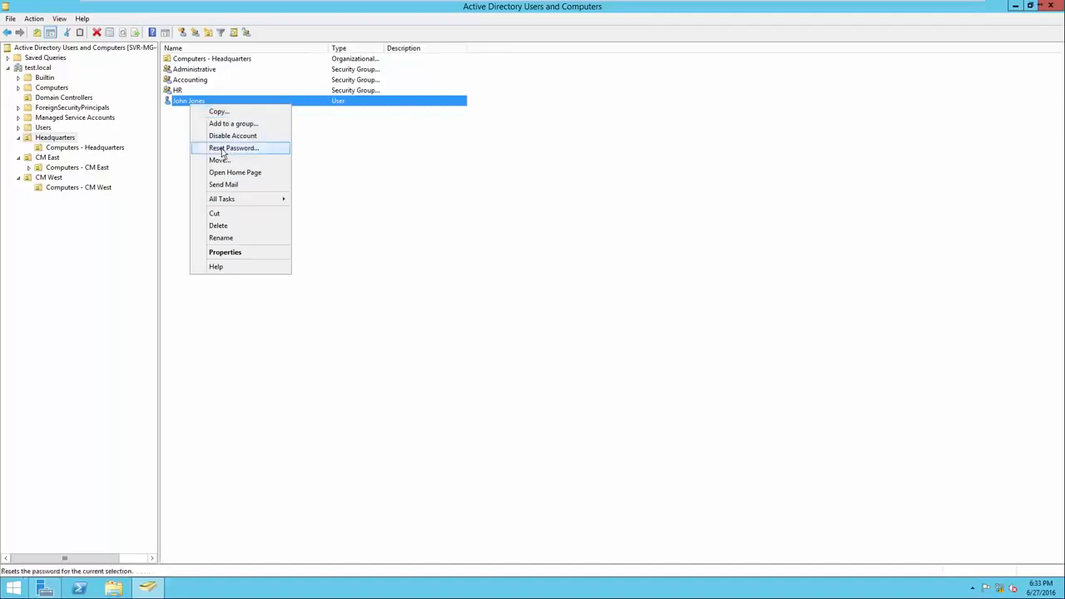
{"action": "left_click", "coordinate": [223, 149]}
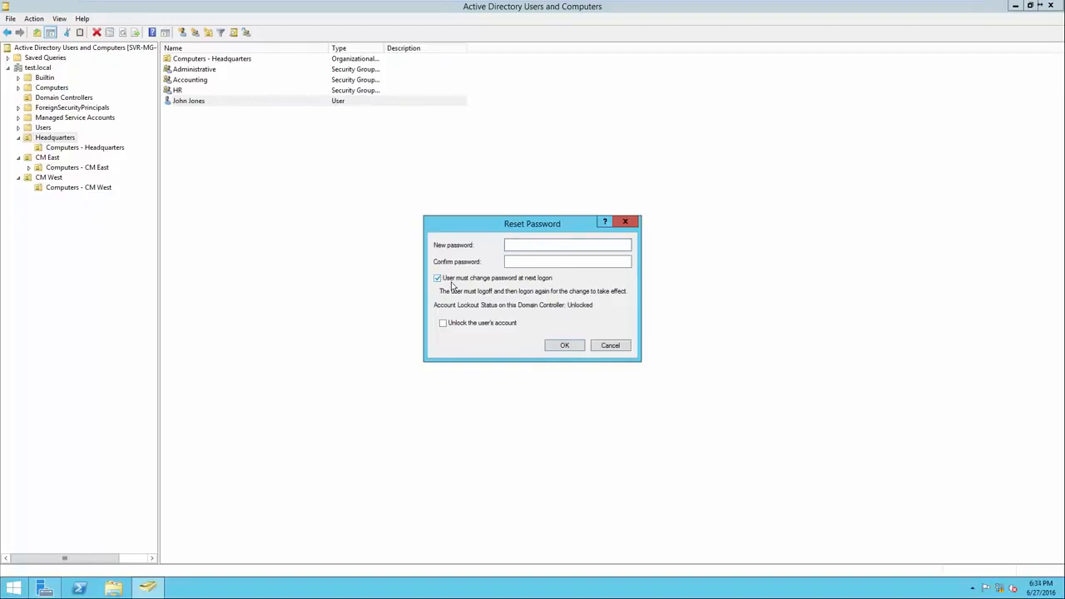
{"action": "left_click", "coordinate": [613, 348]}
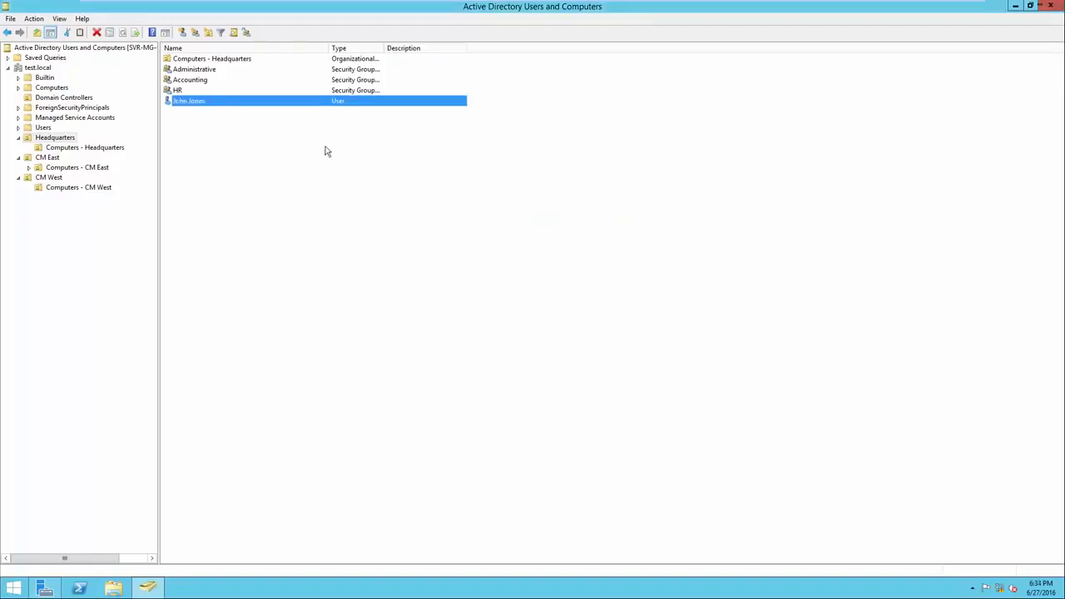
Examine the remaining Headquarters user's general, address, account, profile, telephone and organization properties
{"action": "right_click", "coordinate": [259, 105]}
{"action": "right_click", "coordinate": [216, 103]}
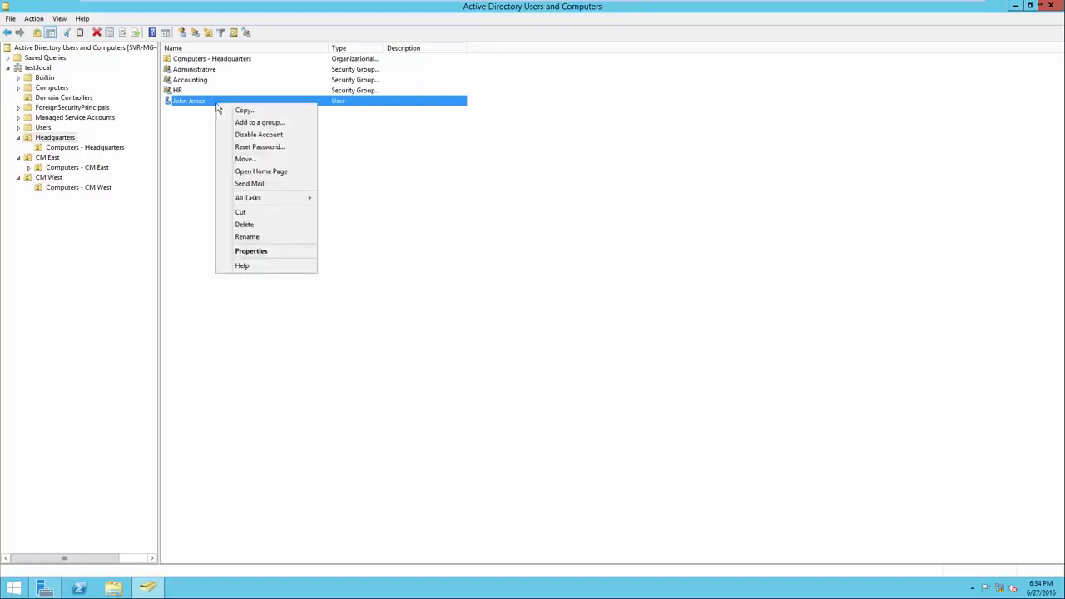
{"action": "left_click", "coordinate": [255, 253]}
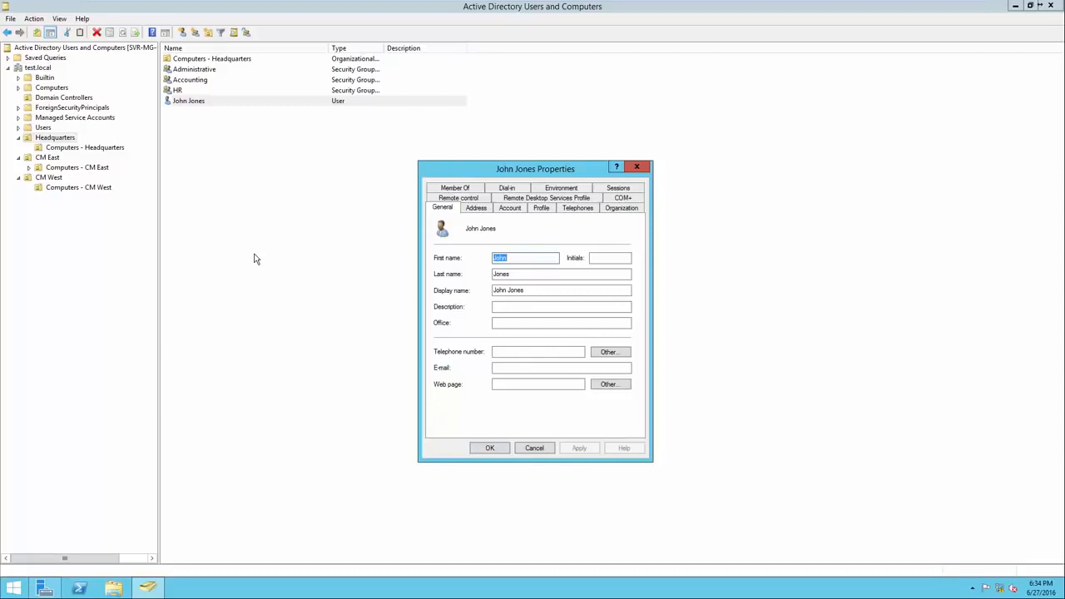
{"action": "left_click", "coordinate": [466, 209]}
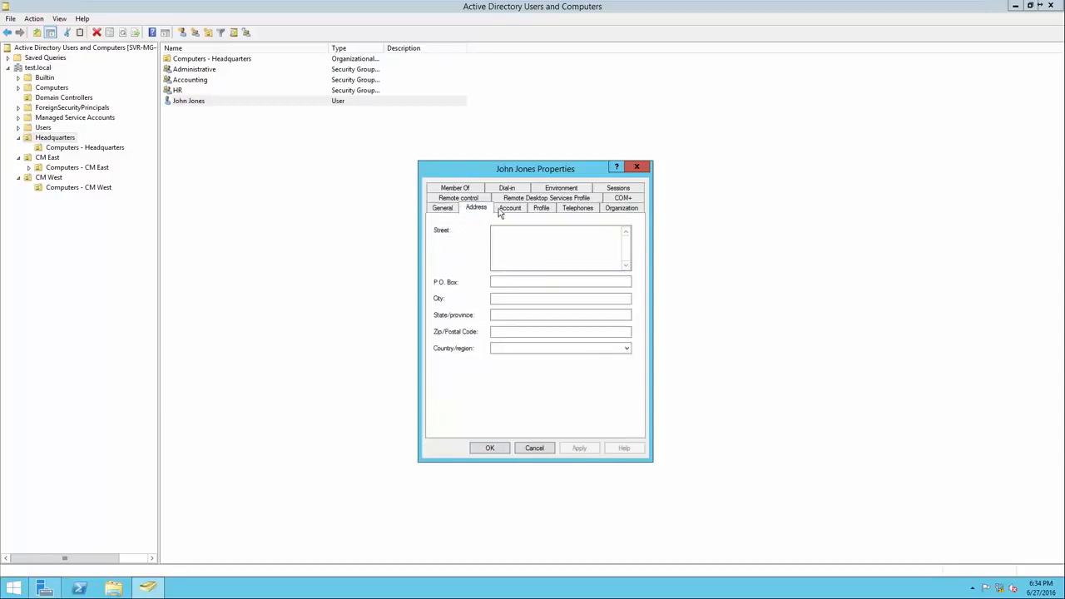
{"action": "left_click", "coordinate": [503, 209]}
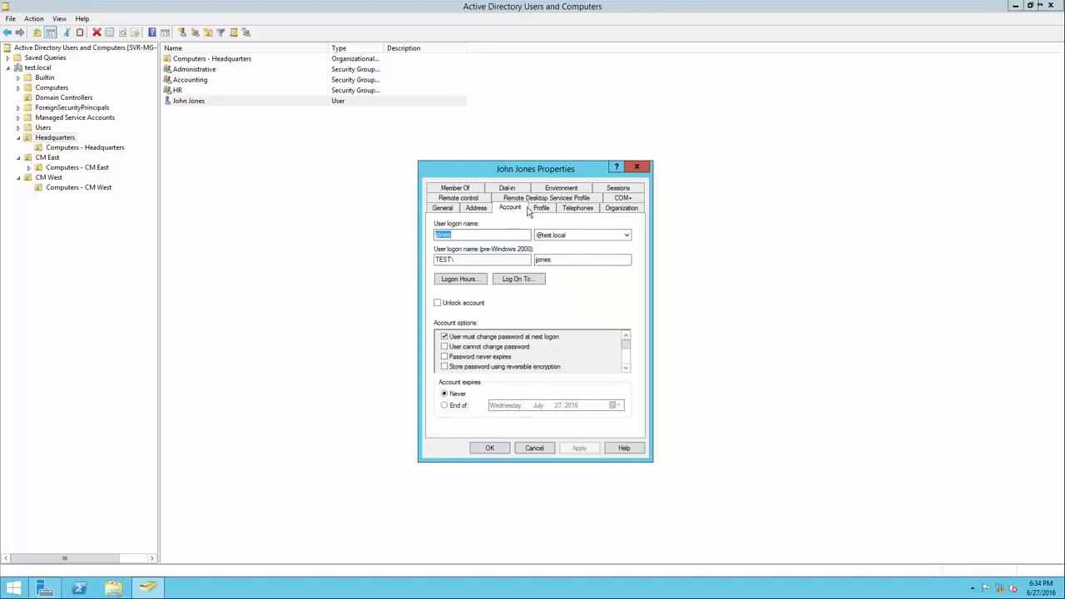
{"action": "left_click", "coordinate": [540, 209]}
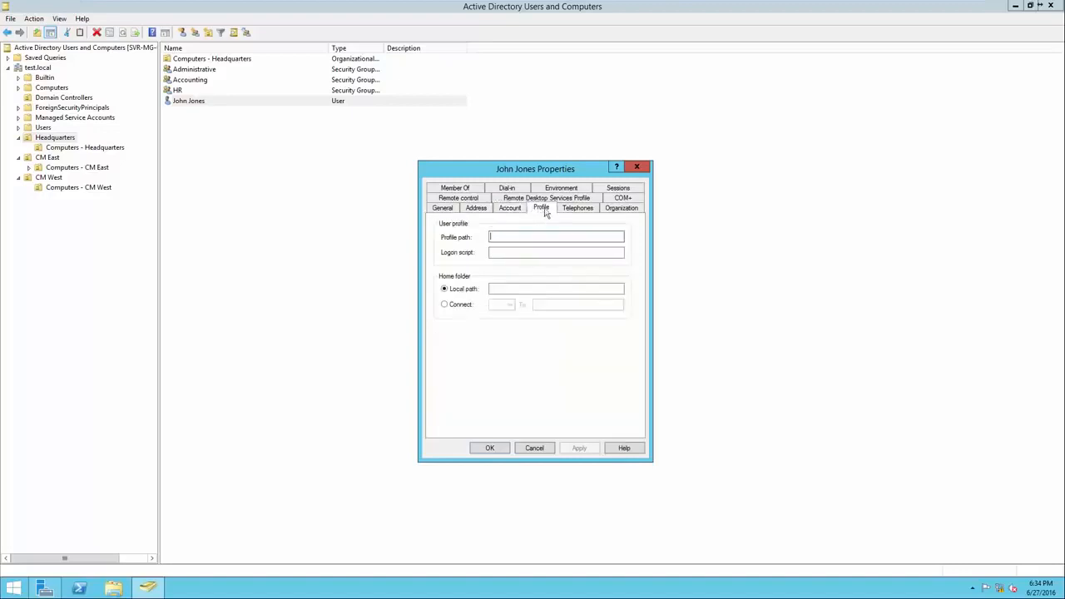
{"action": "left_click", "coordinate": [574, 211]}
{"action": "left_click", "coordinate": [609, 209]}
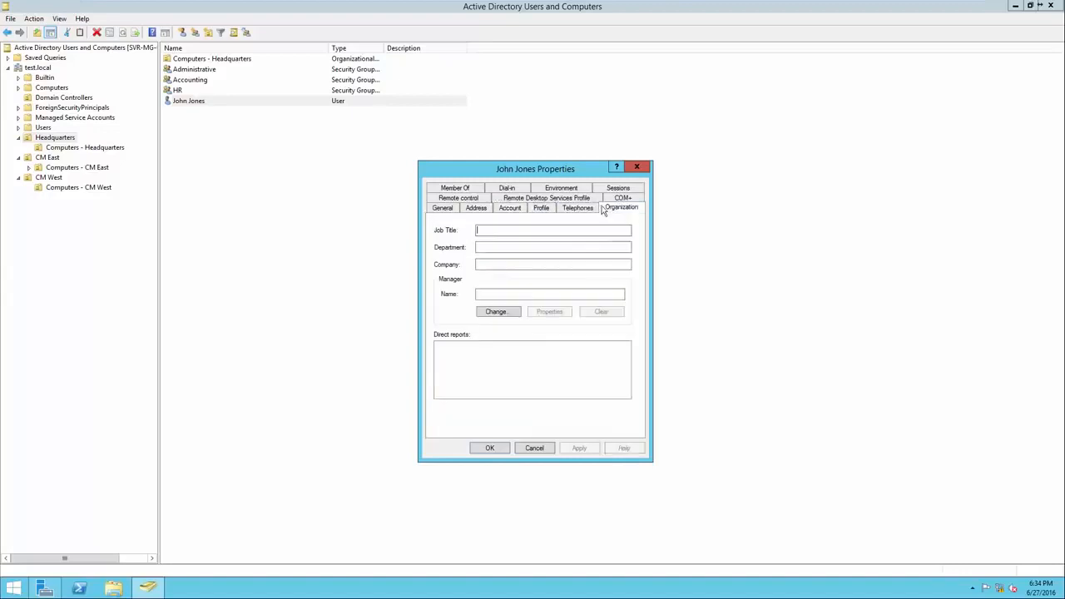
{"action": "left_click", "coordinate": [446, 209]}
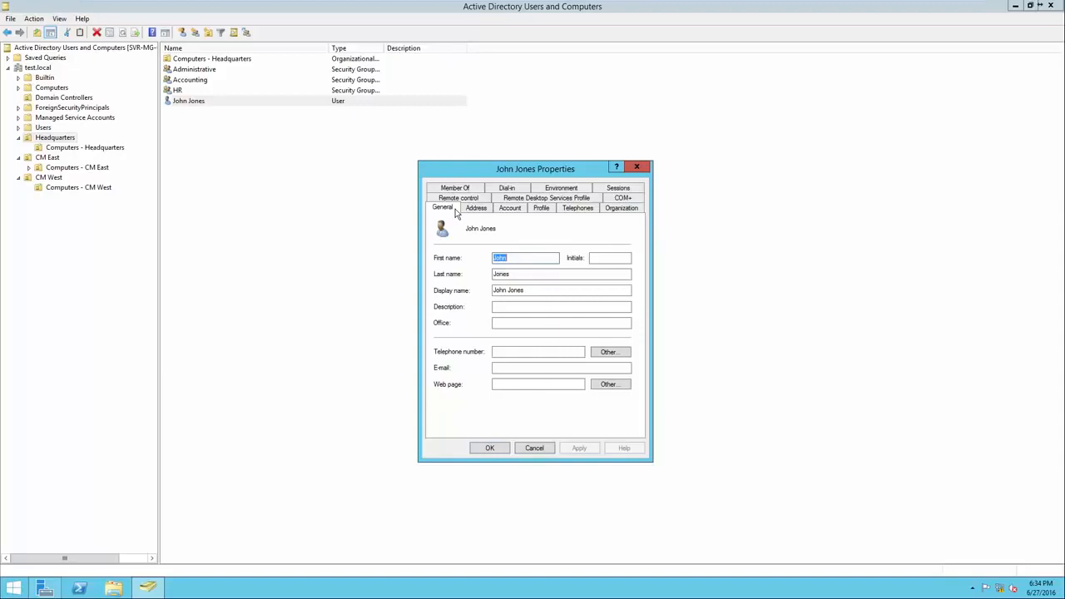
Examine the Headquarters user's account options and permitted logon hours, and close the user's properties
{"action": "left_click", "coordinate": [507, 209]}
{"action": "key", "text": "Right"}
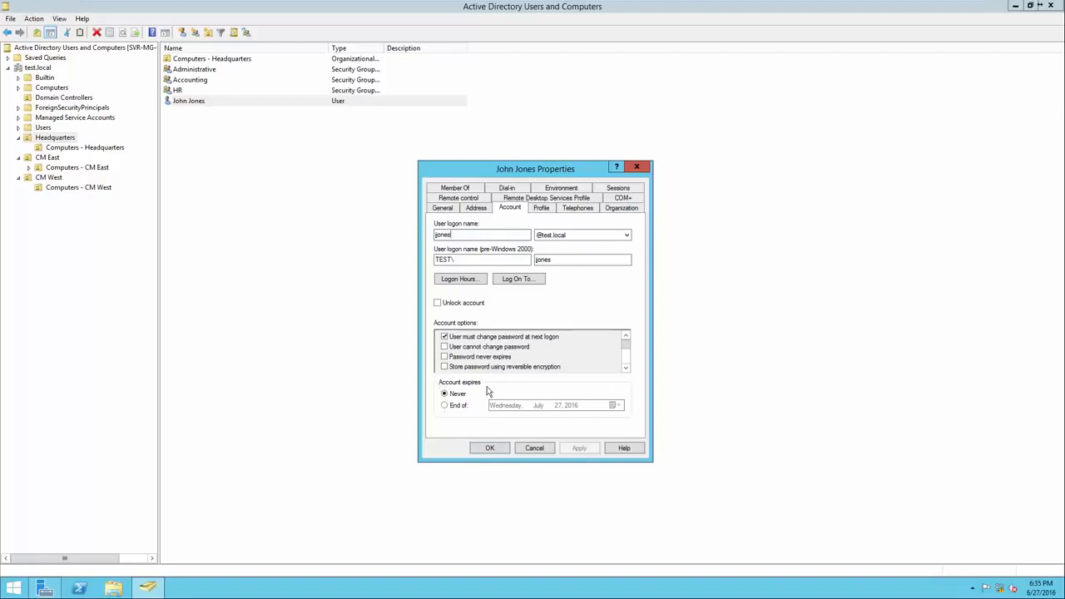
{"action": "left_click", "coordinate": [465, 281]}
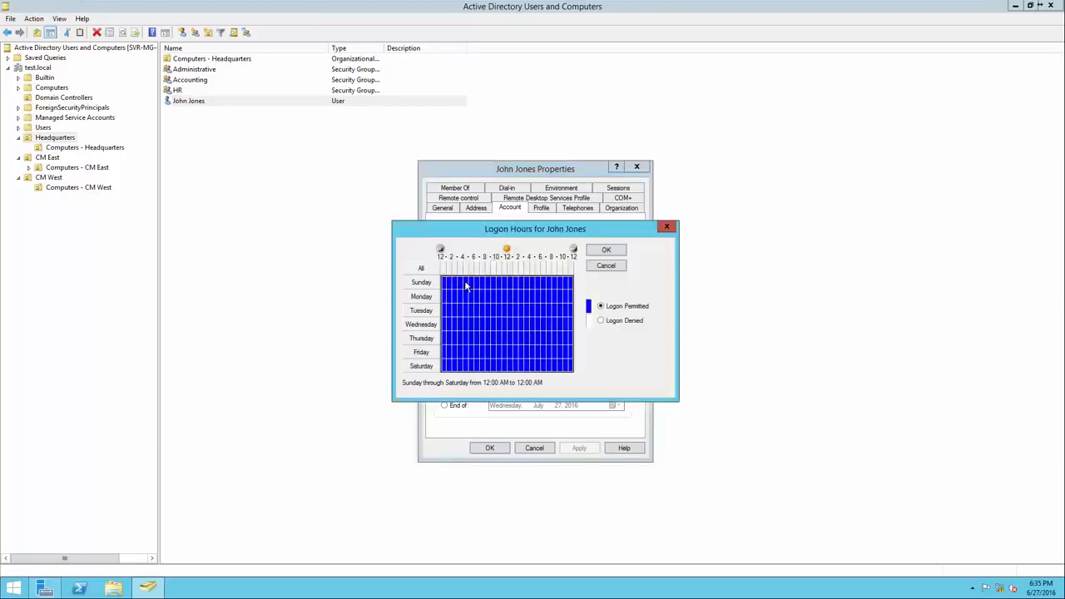
{"action": "left_click_drag", "start_coordinate": [491, 236], "coordinate": [493, 317]}
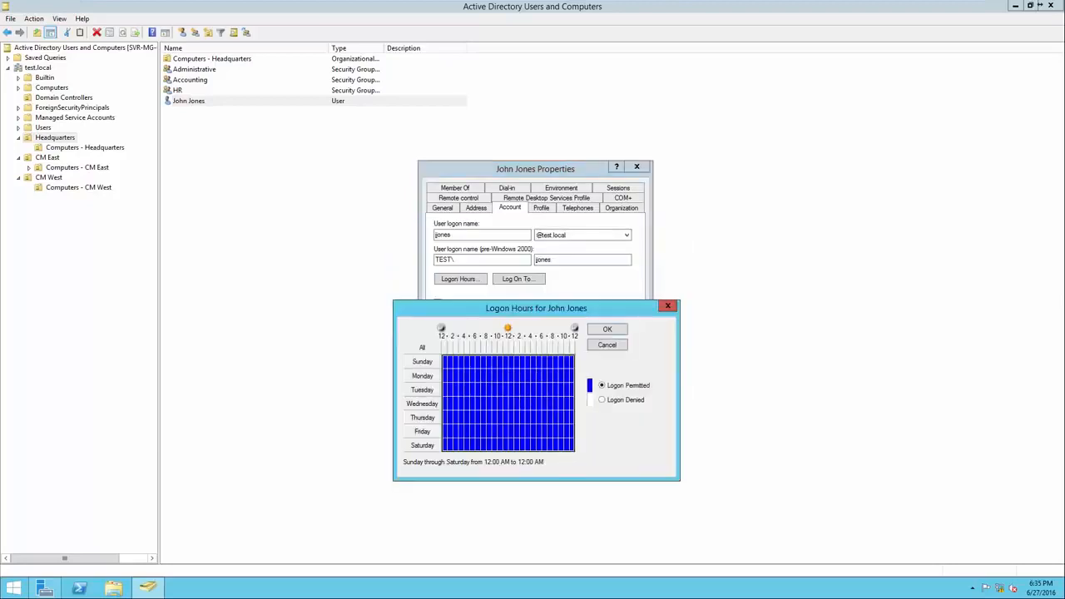
{"action": "left_click", "coordinate": [667, 306]}
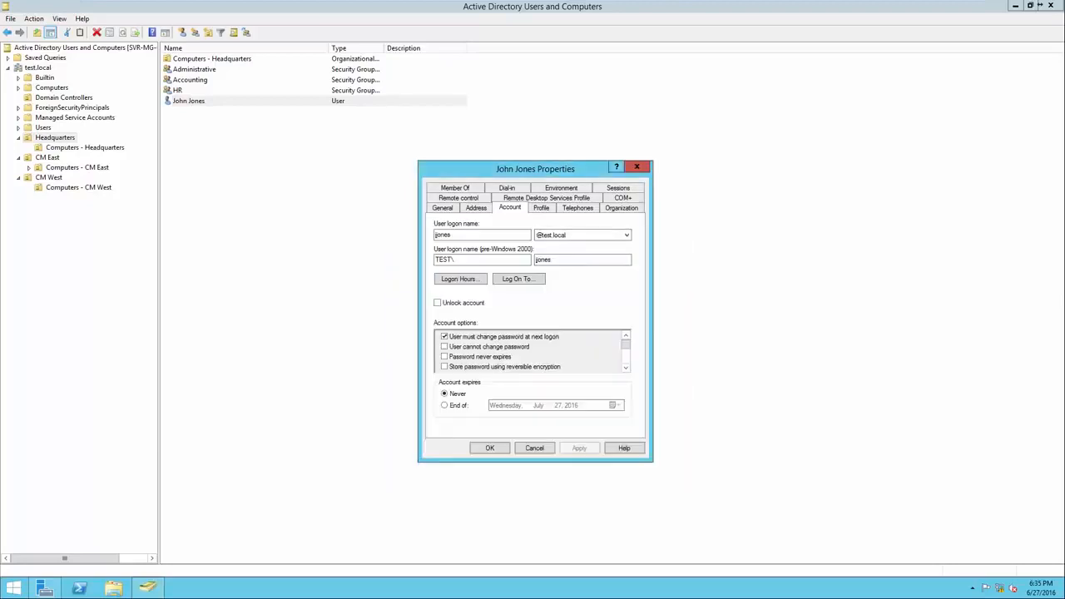
{"action": "key", "text": "Escape"}
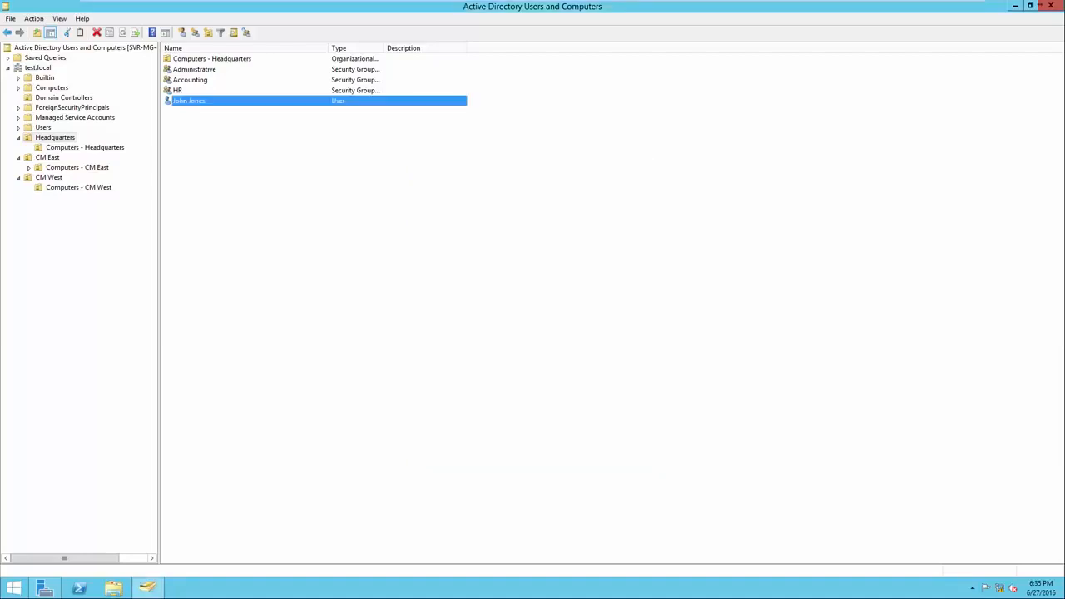
{"action": "left_click", "coordinate": [516, 283]}
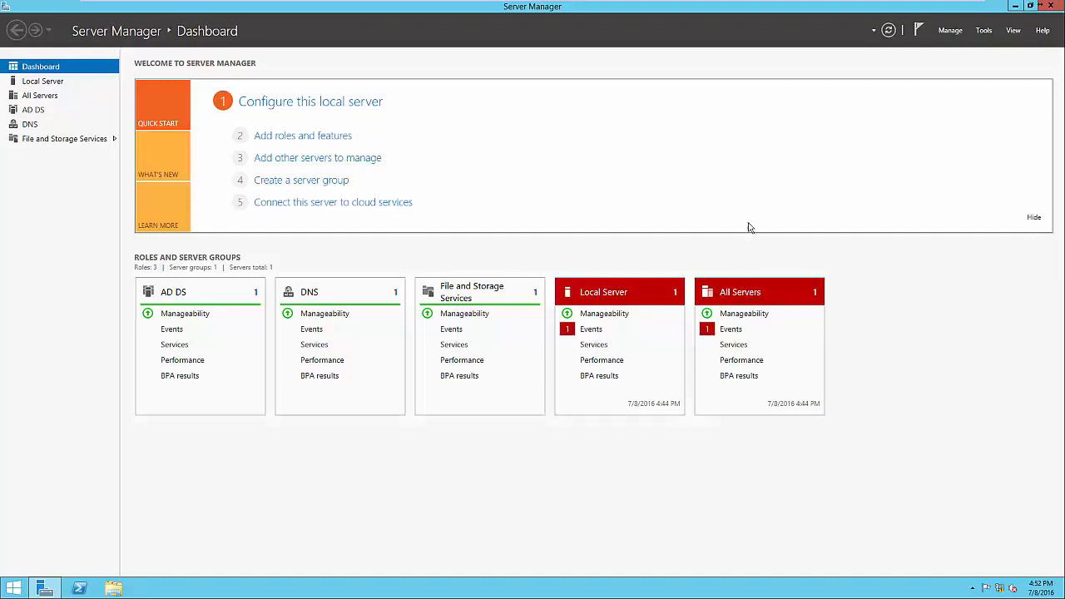
Check the Group Policy Management feature in Server Manager's Add Roles and Features Wizard using role-based installation, and cancel the wizard
{"action": "left_click", "coordinate": [343, 140]}
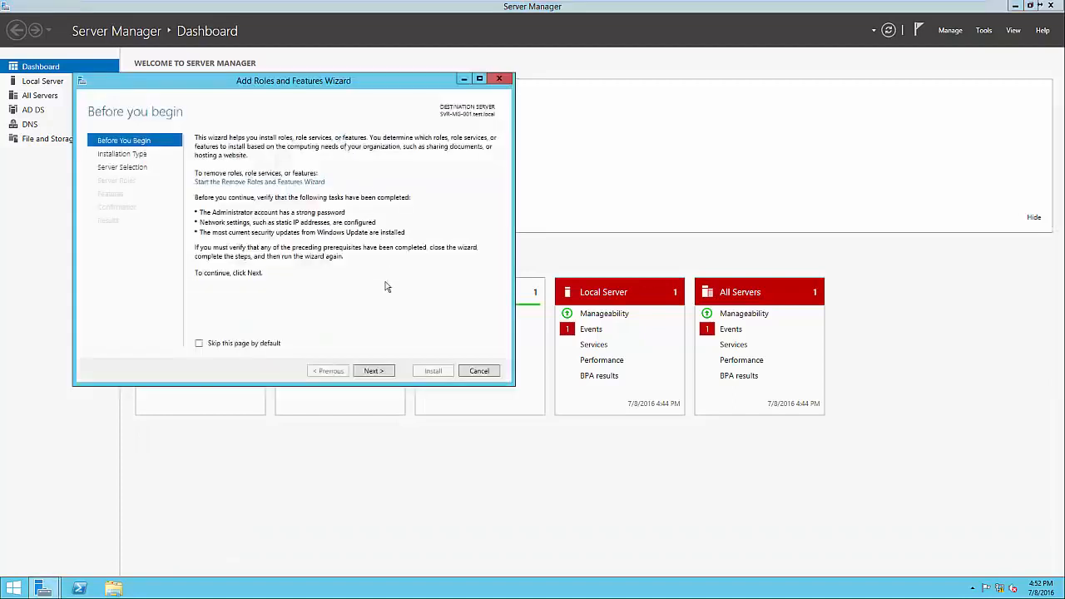
{"action": "left_click", "coordinate": [374, 371]}
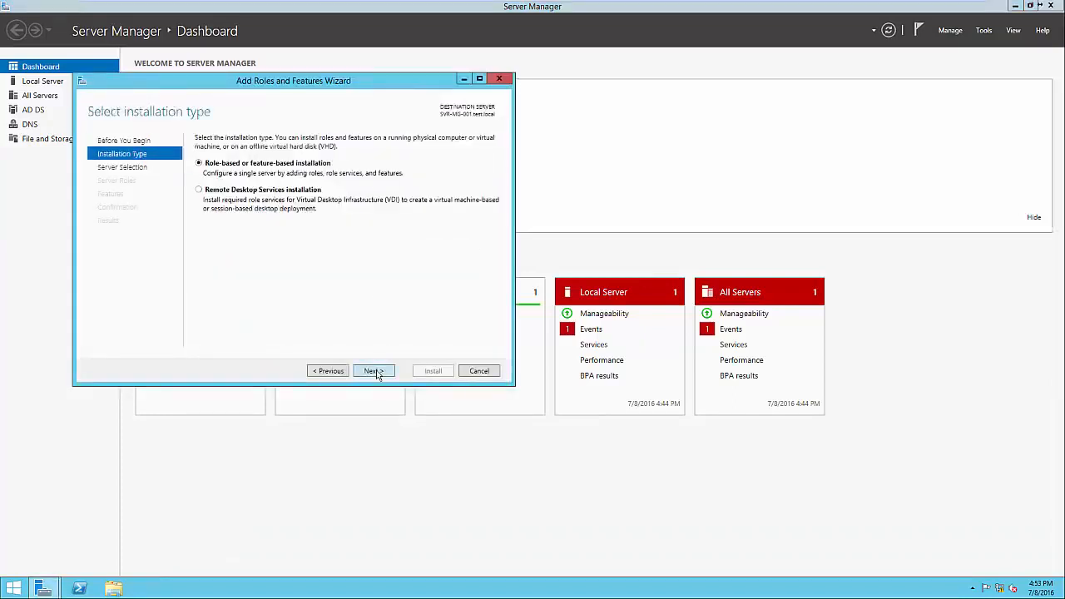
{"action": "left_click", "coordinate": [374, 371]}
{"action": "left_click", "coordinate": [374, 371]}
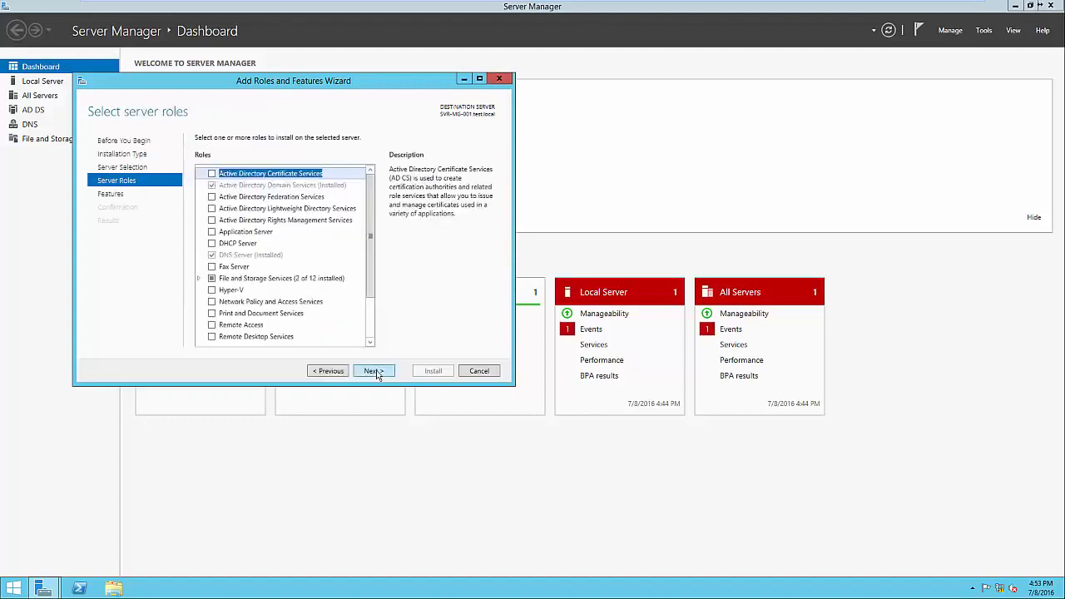
{"action": "left_click", "coordinate": [374, 371]}
{"action": "left_click", "coordinate": [294, 304]}
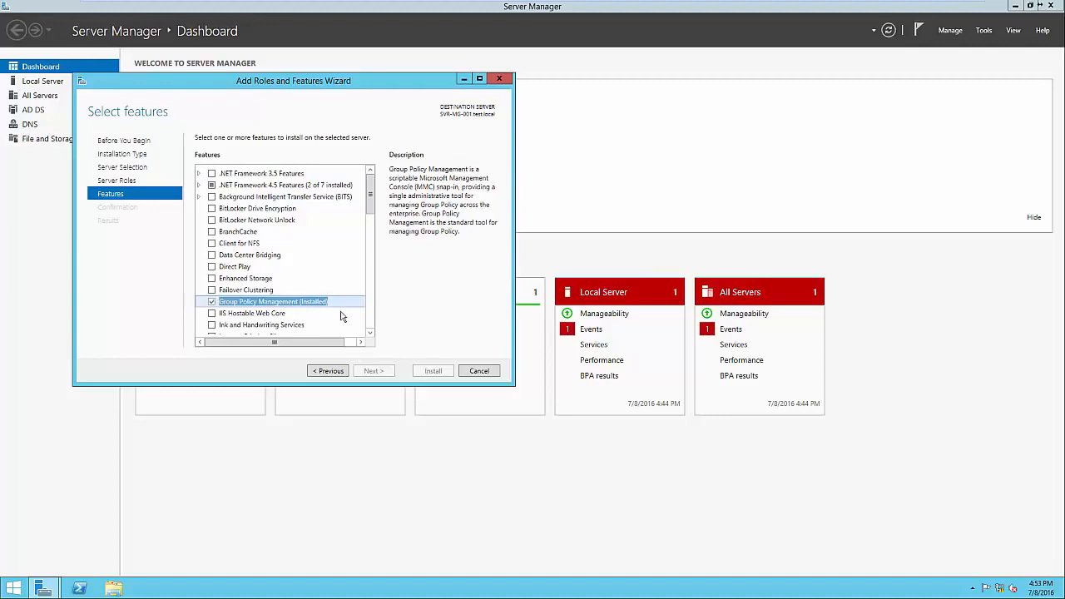
{"action": "left_click", "coordinate": [478, 372]}
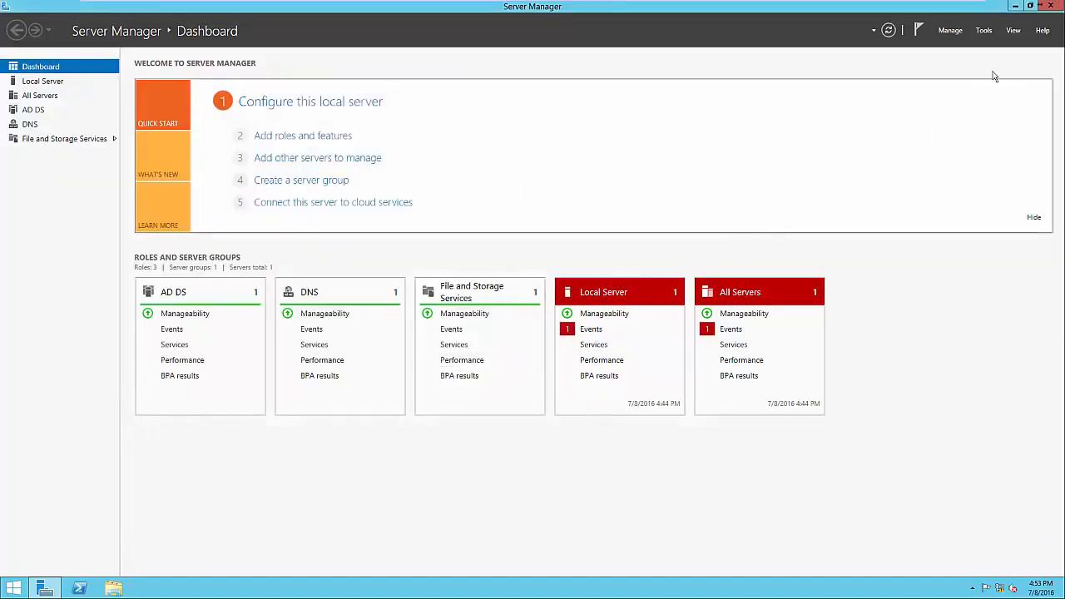
Open Group Policy Management and expand the test.local forest down to the contents of the test.local domain
{"action": "left_click", "coordinate": [984, 31]}
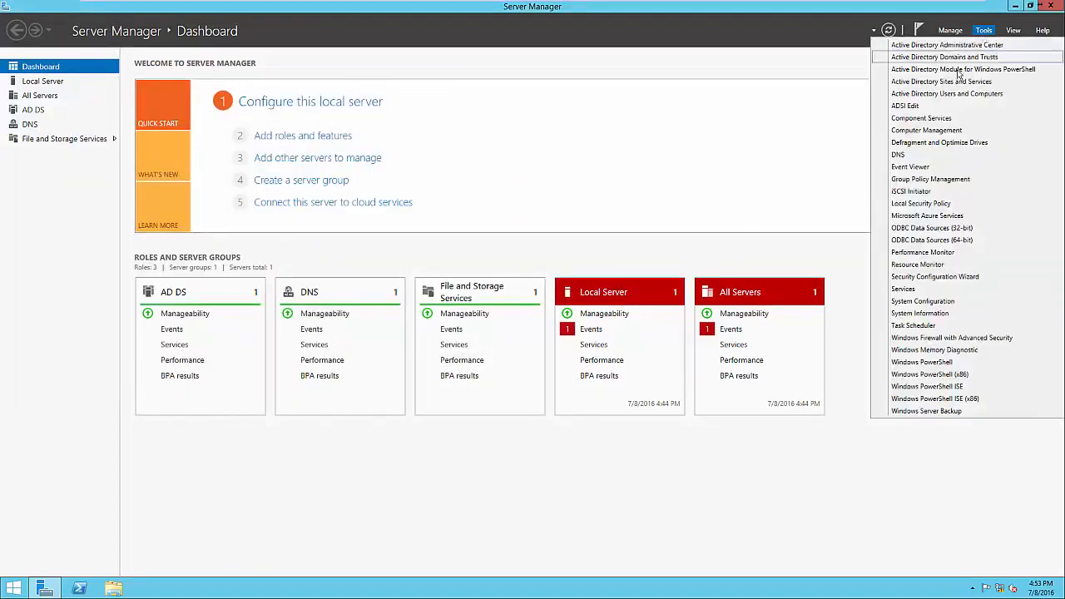
{"action": "left_click", "coordinate": [944, 180]}
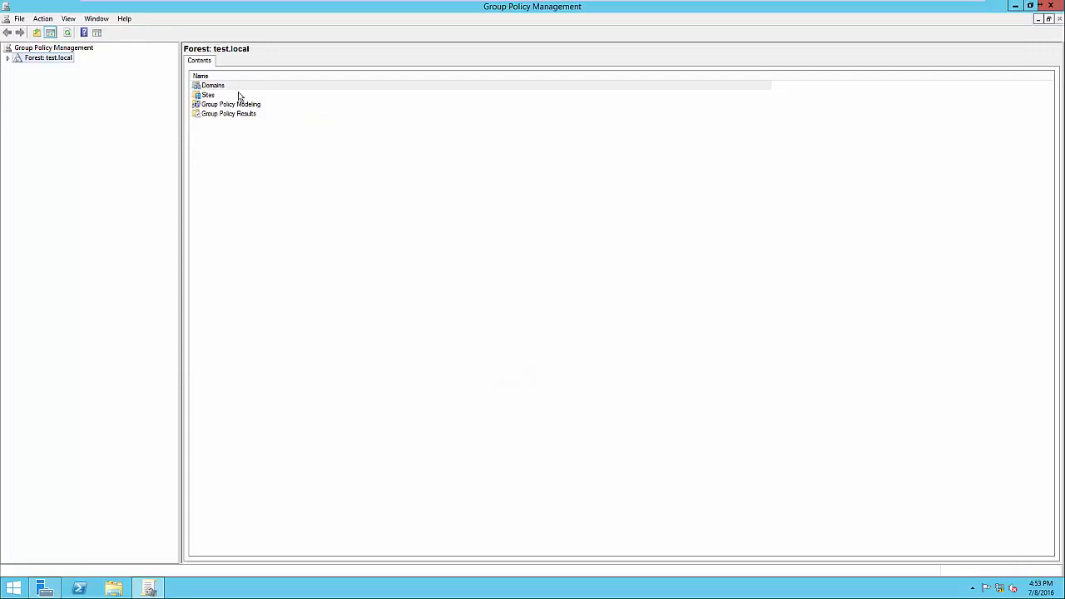
{"action": "left_click", "coordinate": [9, 59]}
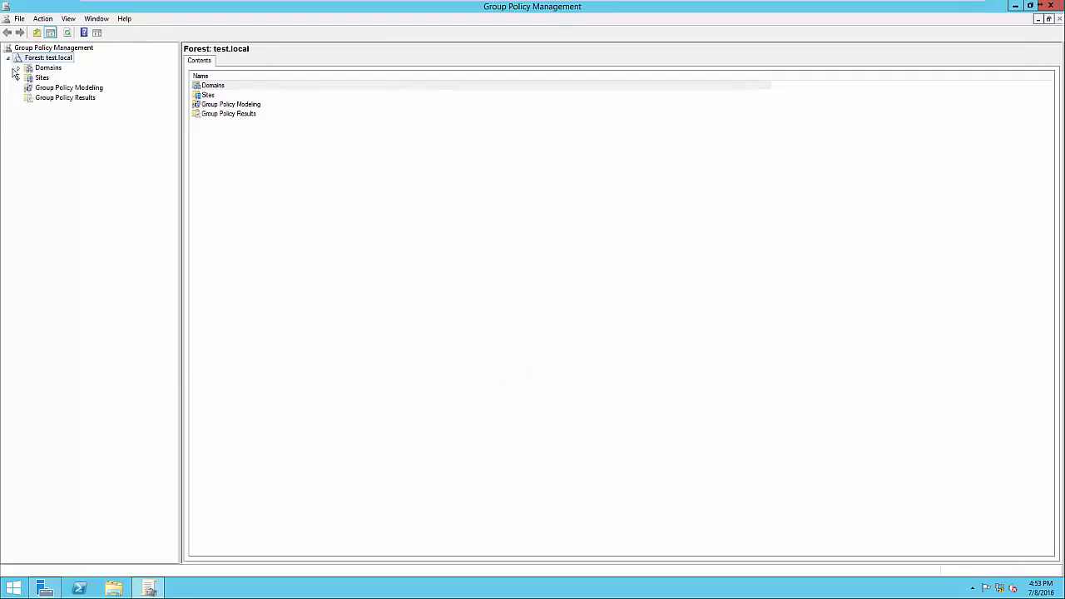
{"action": "left_click", "coordinate": [19, 67]}
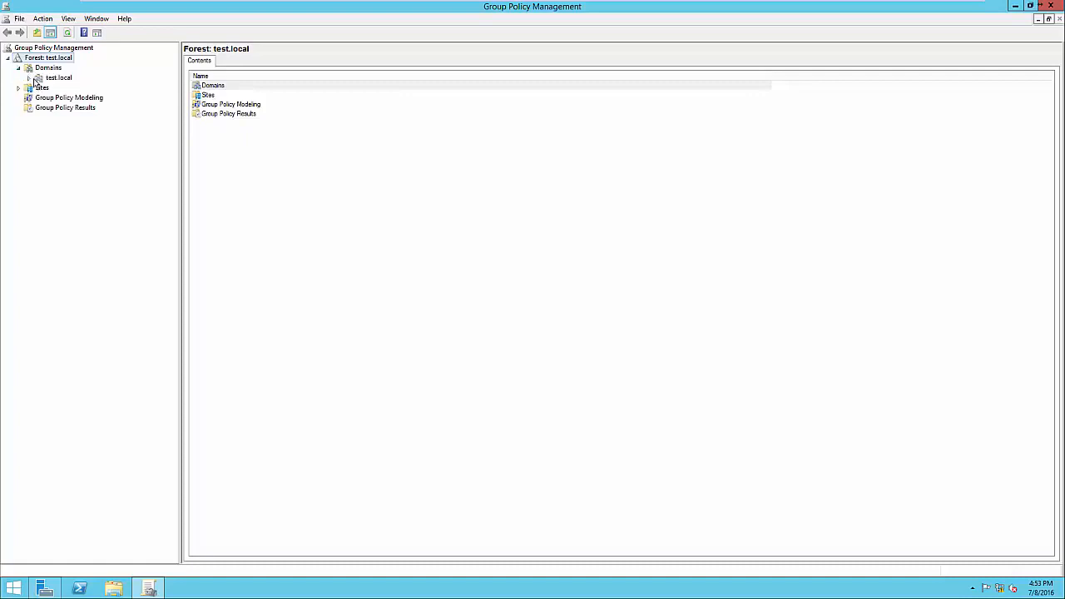
{"action": "left_click", "coordinate": [29, 78]}
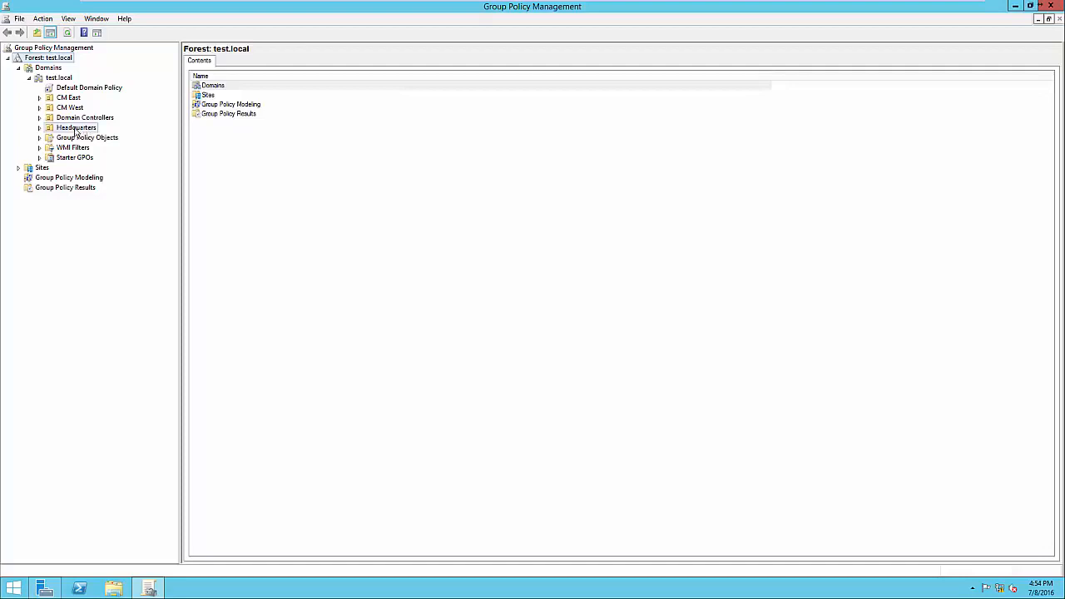
Review the linked Group Policy Objects of the Headquarters and CM West organizational units
{"action": "left_click", "coordinate": [76, 129]}
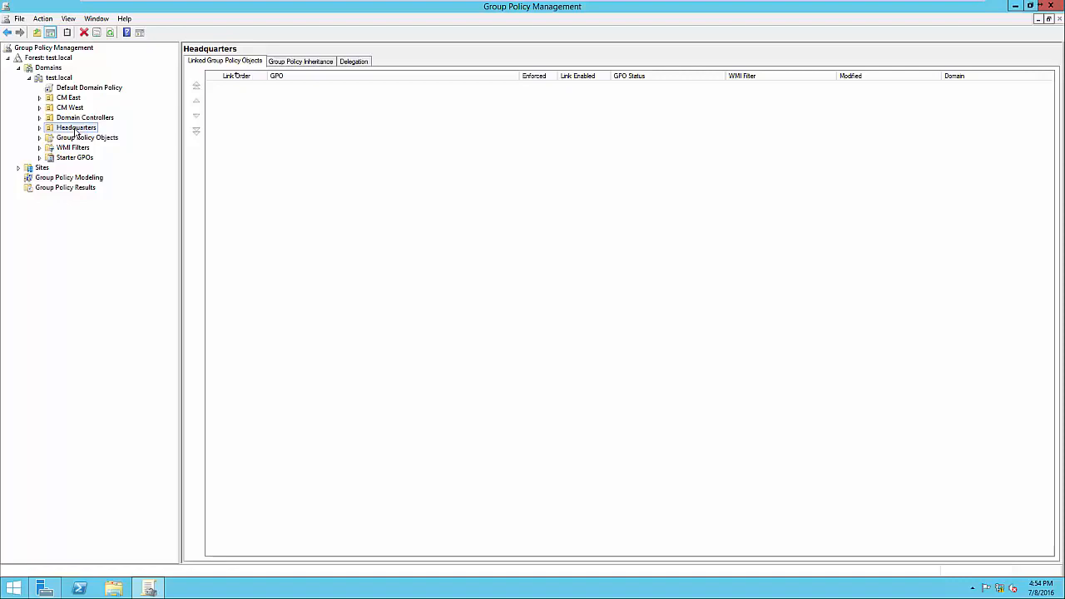
{"action": "left_click", "coordinate": [77, 109]}
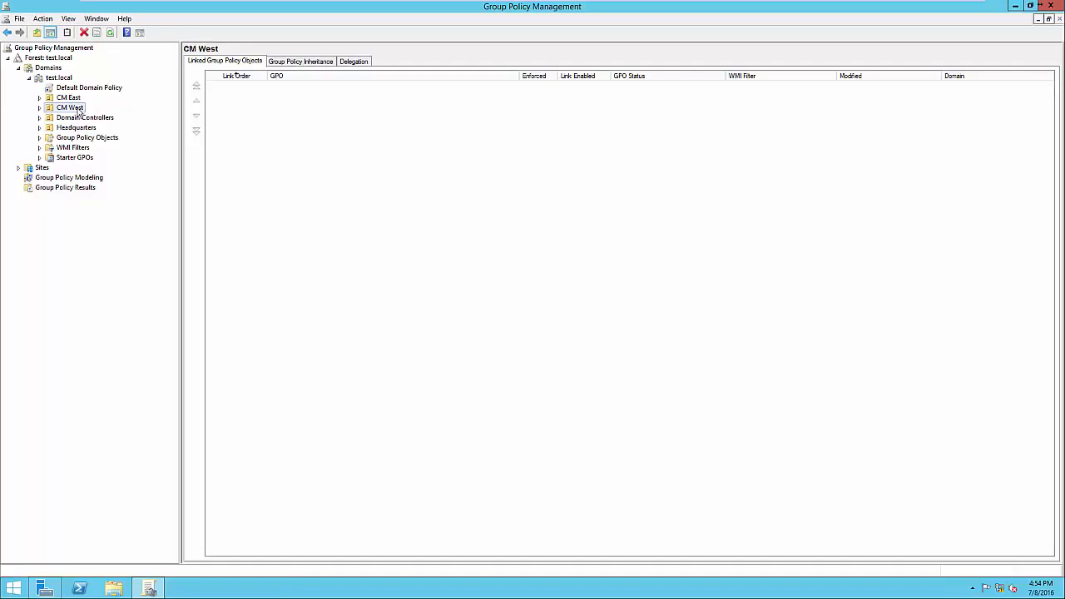
{"action": "left_click", "coordinate": [73, 130]}
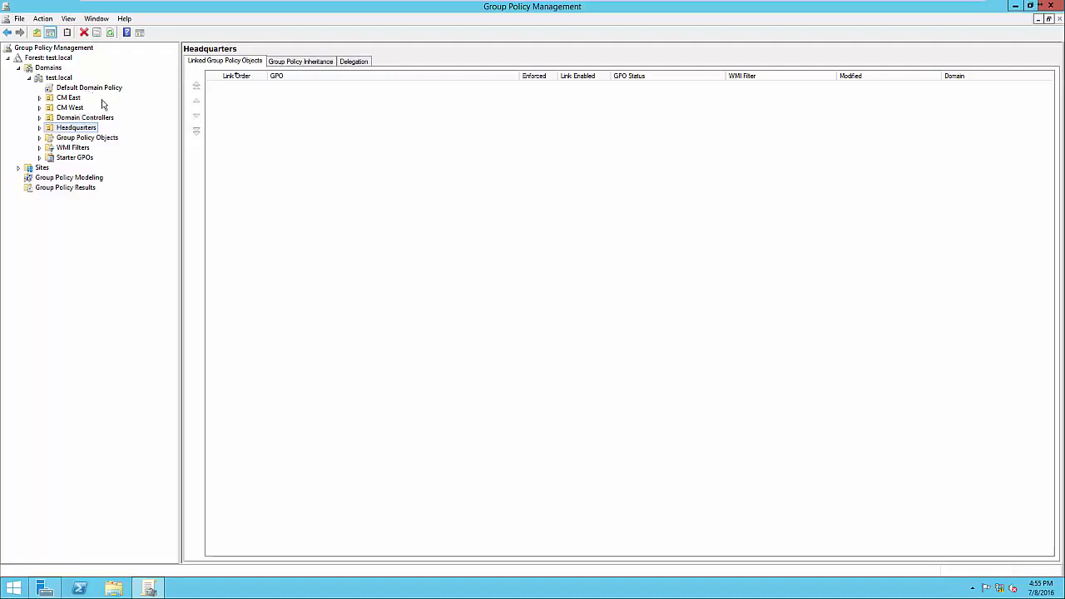
Display the settings report of the Default Domain Policy and dismiss the Internet Explorer security notice
{"action": "left_click", "coordinate": [84, 90]}
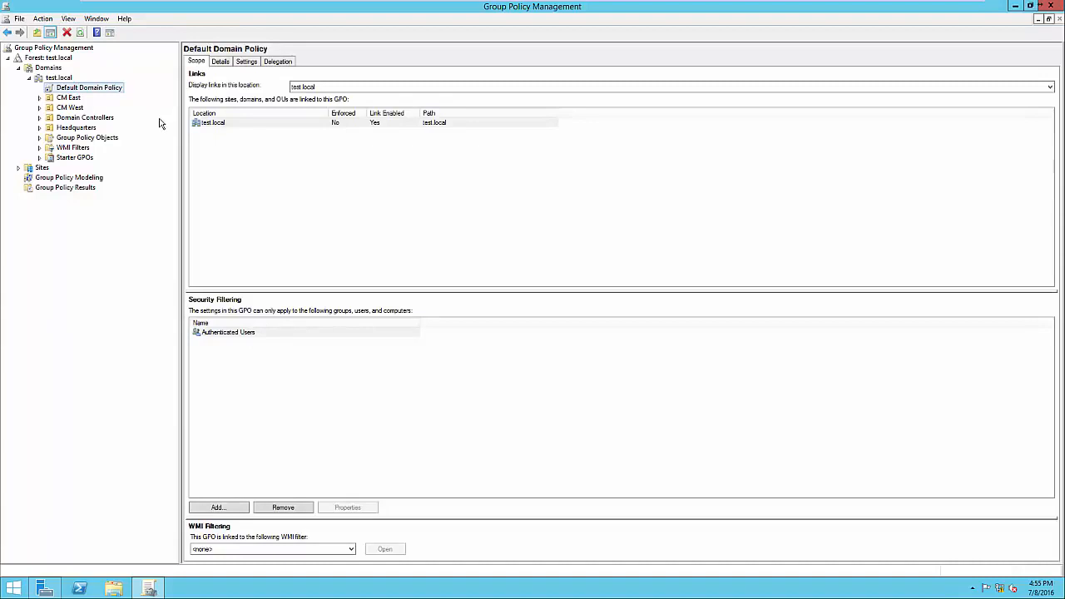
{"action": "left_click", "coordinate": [247, 63]}
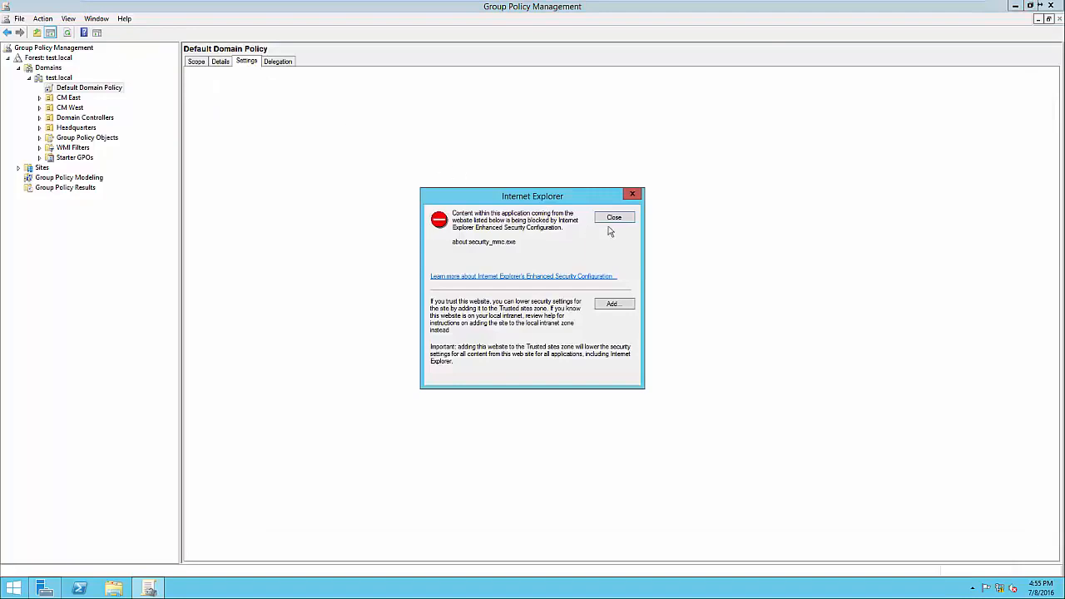
{"action": "left_click", "coordinate": [619, 221]}
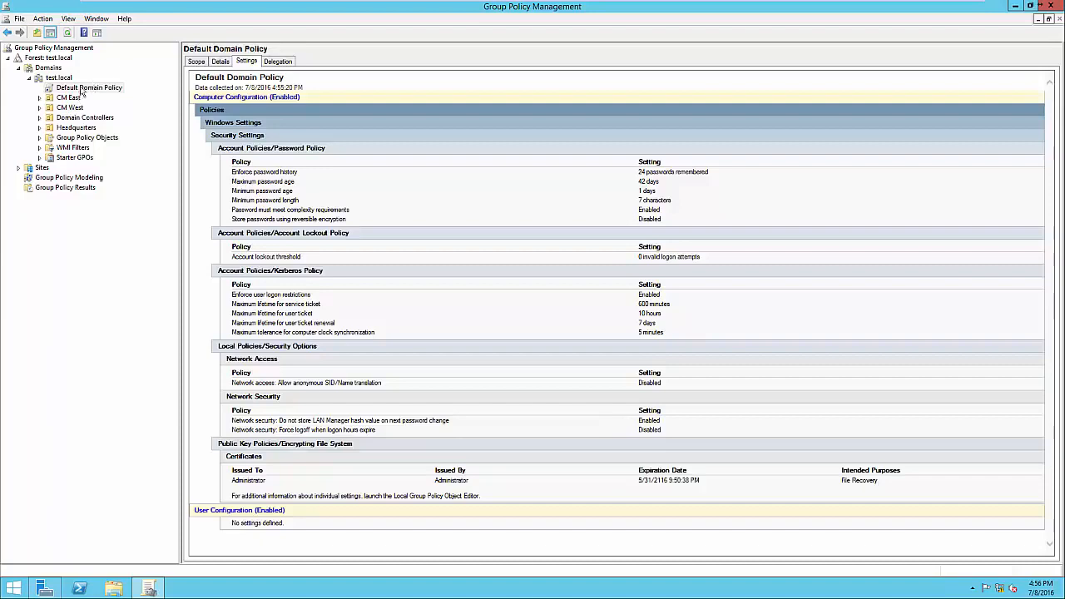
Open the Default Domain Policy for editing, move the editor clear of the settings report, and view the Computer Configuration and User Configuration nodes
{"action": "right_click", "coordinate": [81, 88]}
{"action": "left_click", "coordinate": [96, 94]}
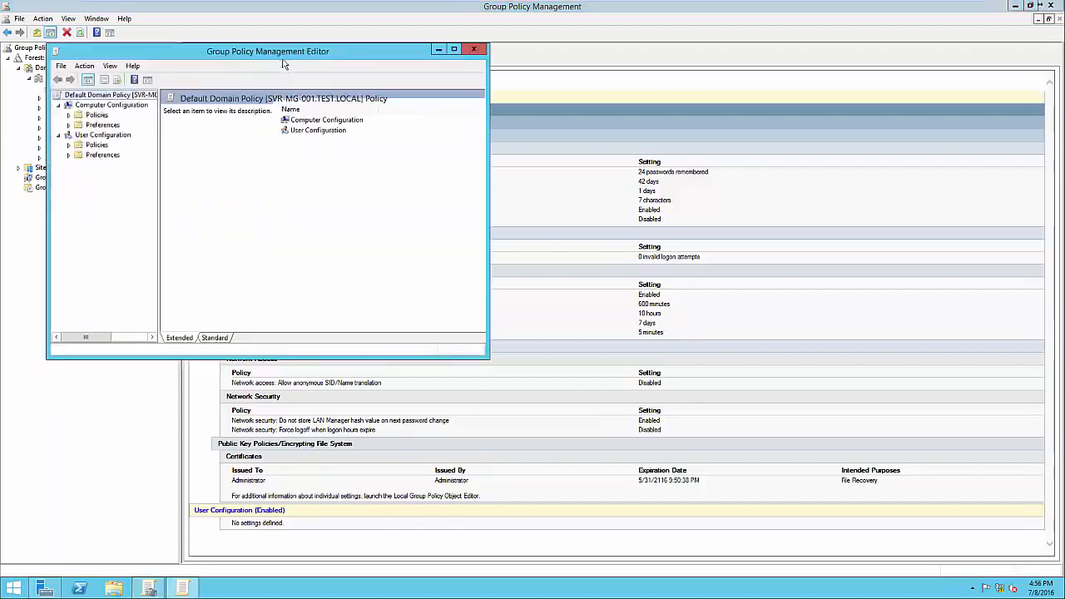
{"action": "left_click_drag", "start_coordinate": [280, 53], "coordinate": [562, 91]}
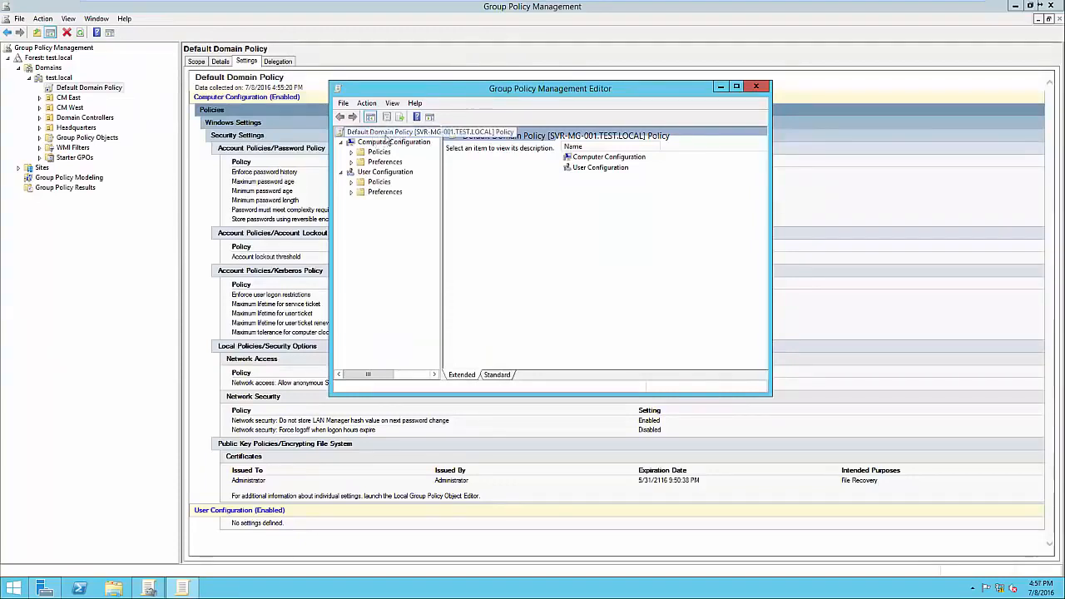
{"action": "left_click_drag", "start_coordinate": [442, 202], "coordinate": [464, 198]}
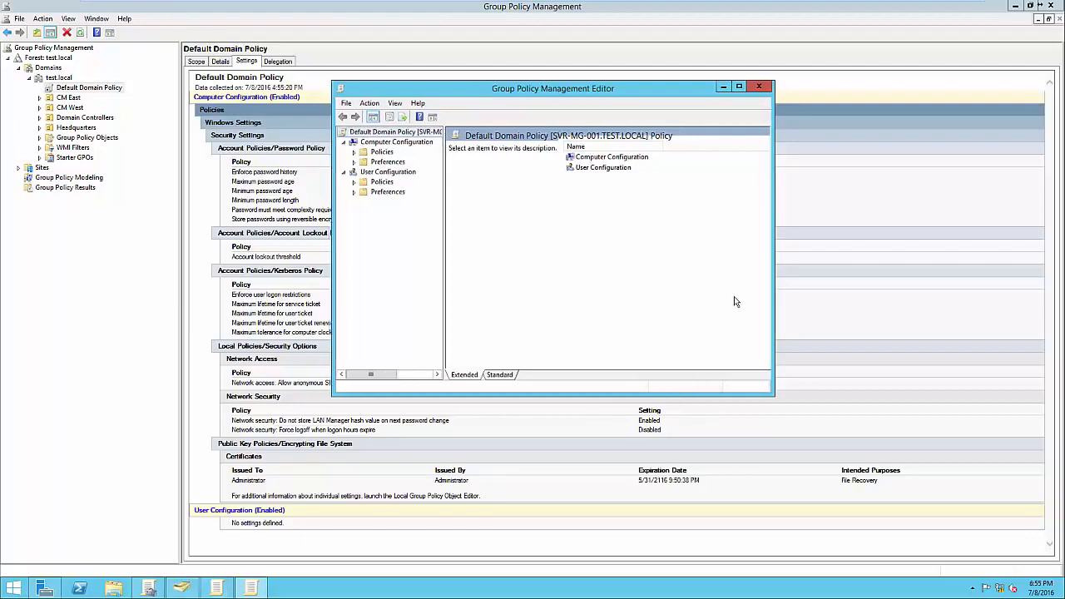
{"action": "left_click_drag", "start_coordinate": [558, 94], "coordinate": [804, 122]}
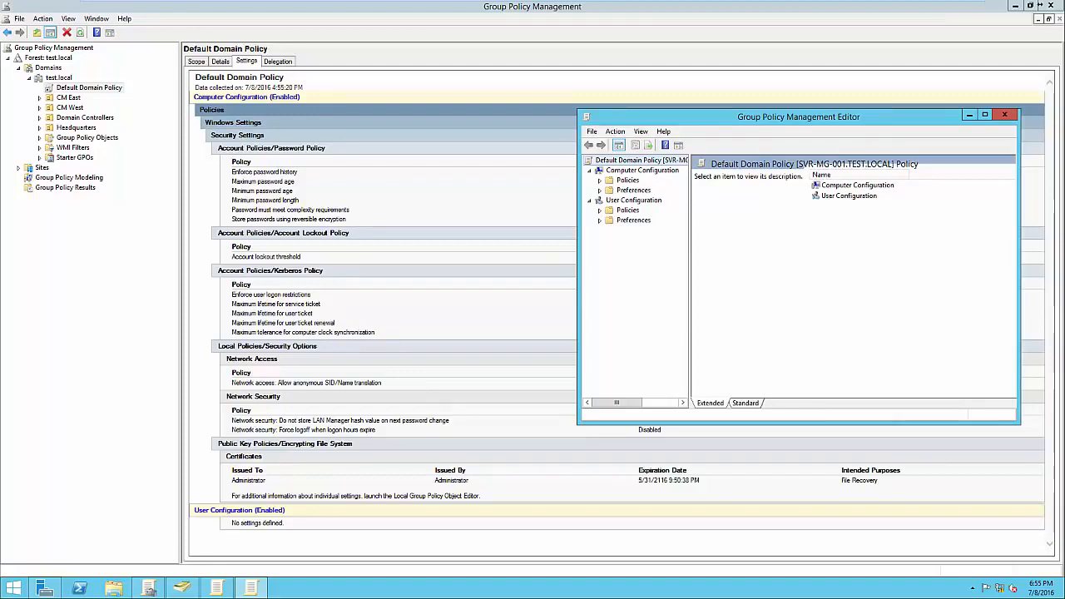
{"action": "left_click_drag", "start_coordinate": [841, 117], "coordinate": [827, 115]}
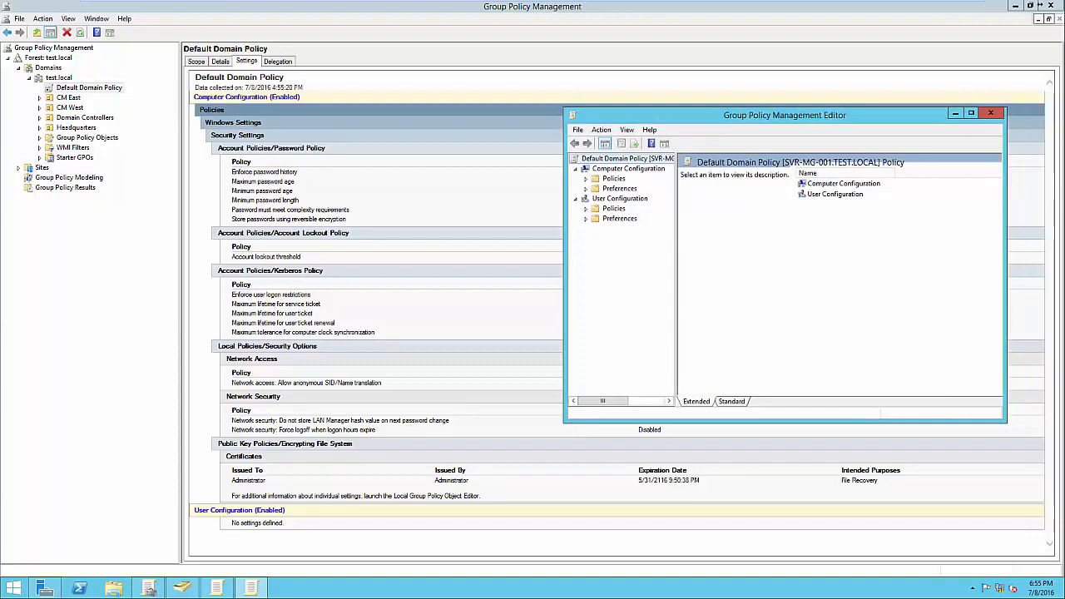
{"action": "left_click", "coordinate": [629, 169]}
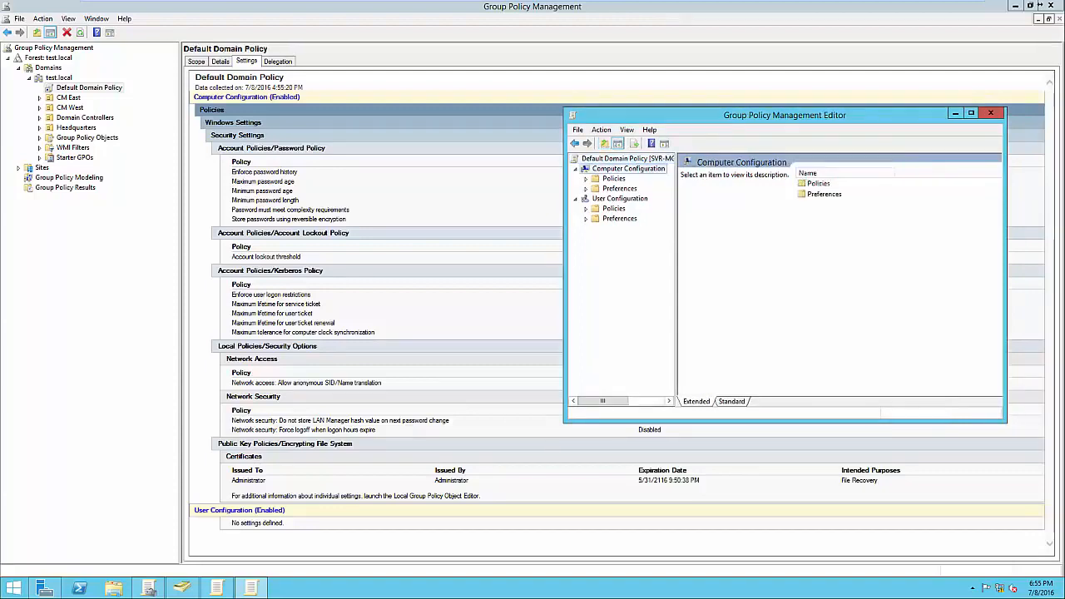
{"action": "left_click", "coordinate": [620, 199]}
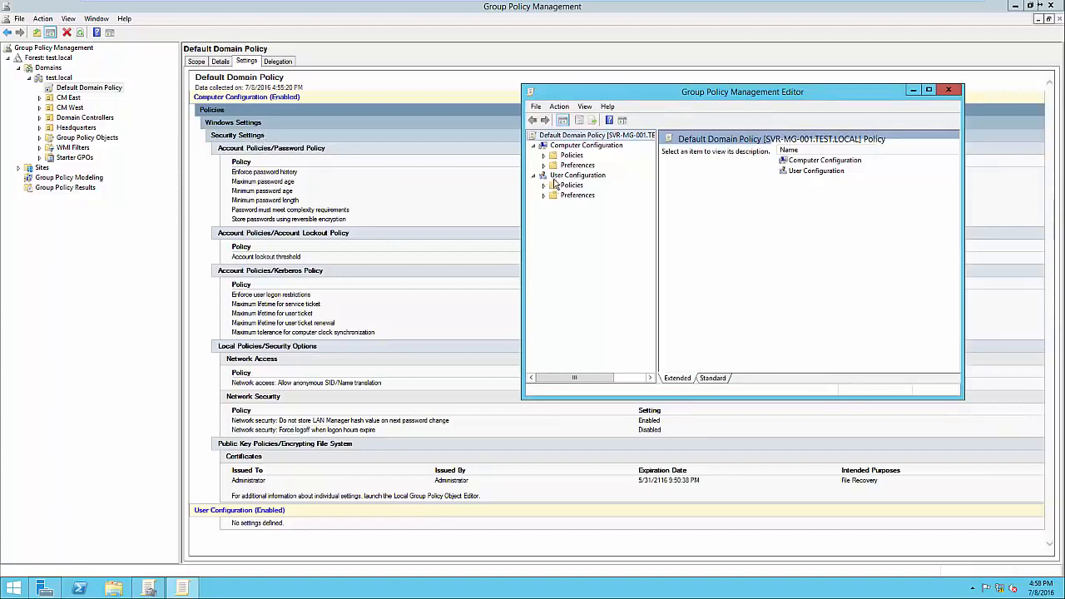
Show the Password Policy settings under Computer Configuration's Windows Settings, Security Settings and Account Policies, keeping the settings report's password values in view
{"action": "left_click", "coordinate": [544, 156]}
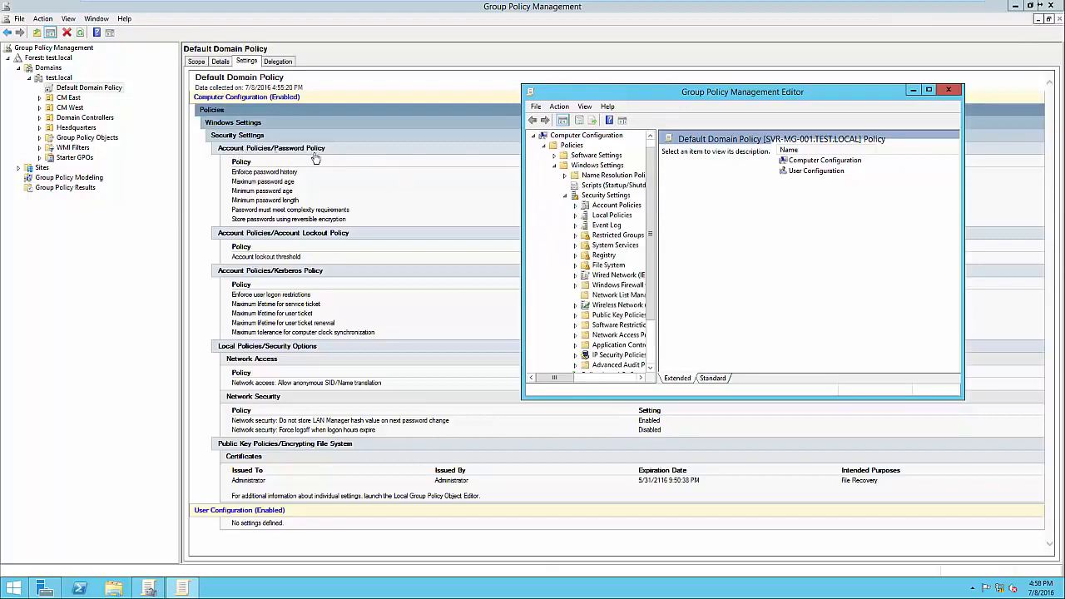
{"action": "left_click", "coordinate": [575, 206]}
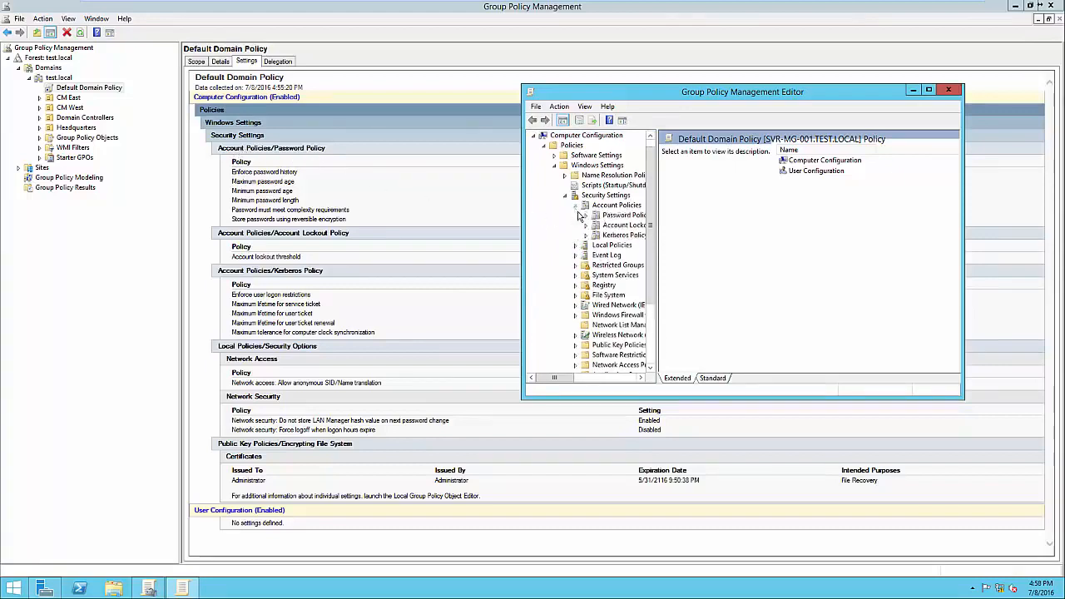
{"action": "left_click", "coordinate": [635, 216]}
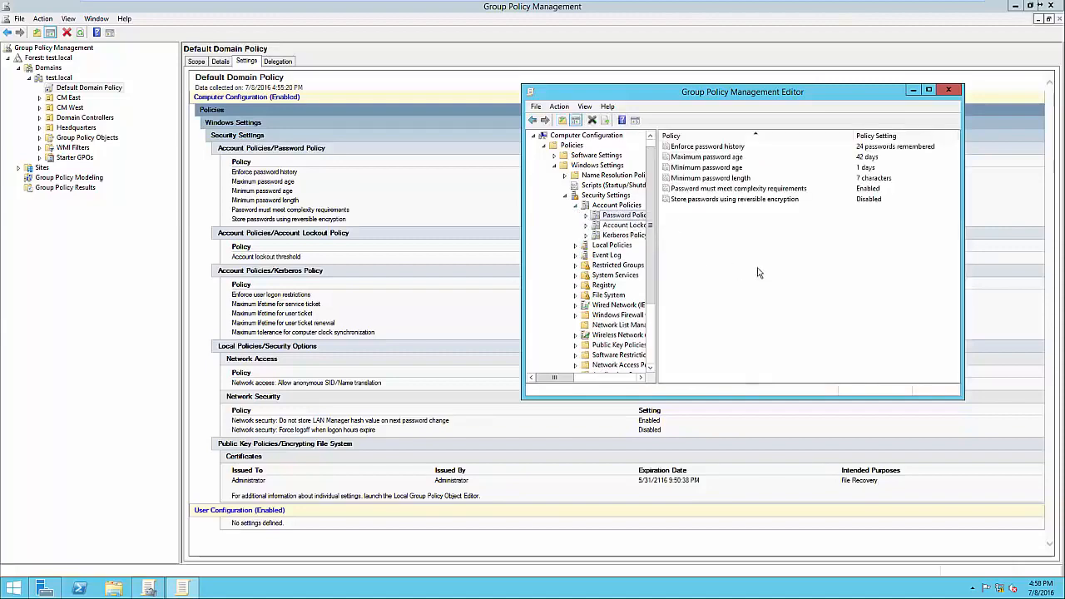
{"action": "left_click_drag", "start_coordinate": [804, 97], "coordinate": [710, 256]}
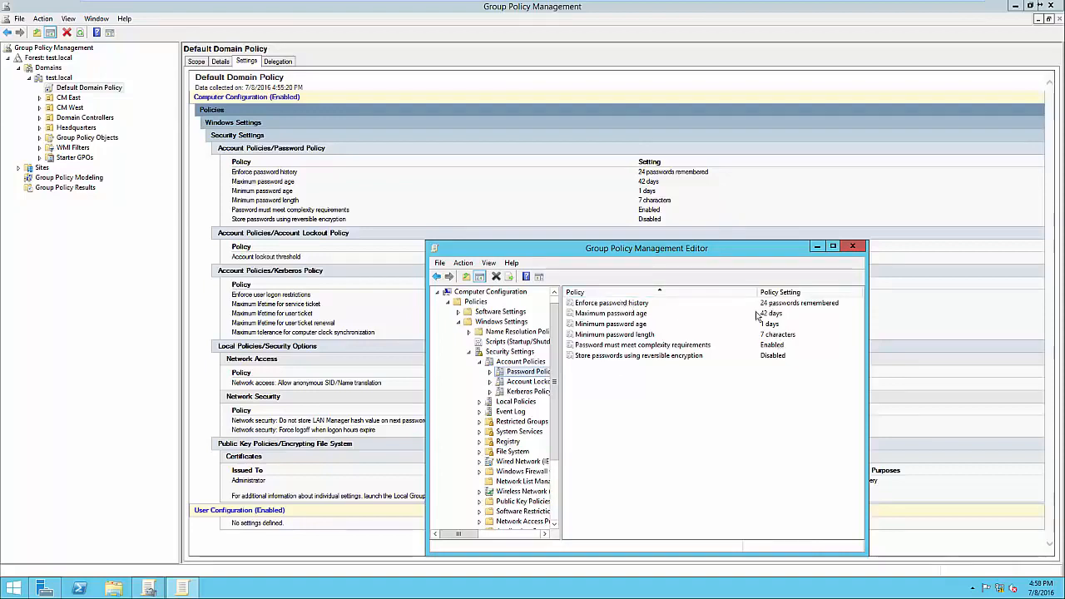
Read the explanation of the Enforce password history policy and set it to keep 12 passwords remembered
{"action": "double_click", "coordinate": [619, 305]}
{"action": "left_click_drag", "start_coordinate": [655, 265], "coordinate": [657, 209]}
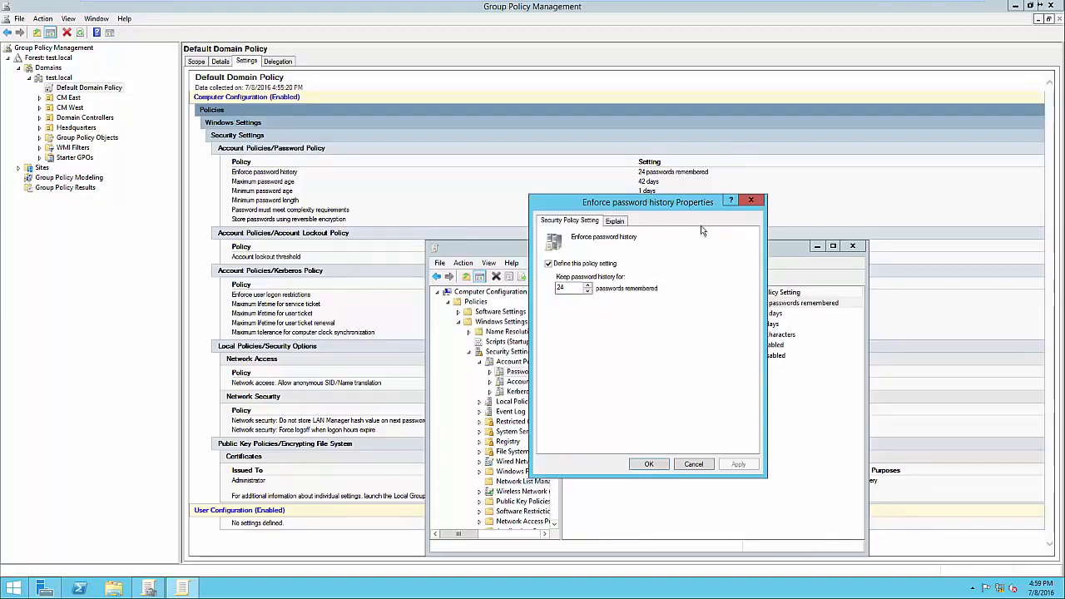
{"action": "left_click", "coordinate": [616, 223]}
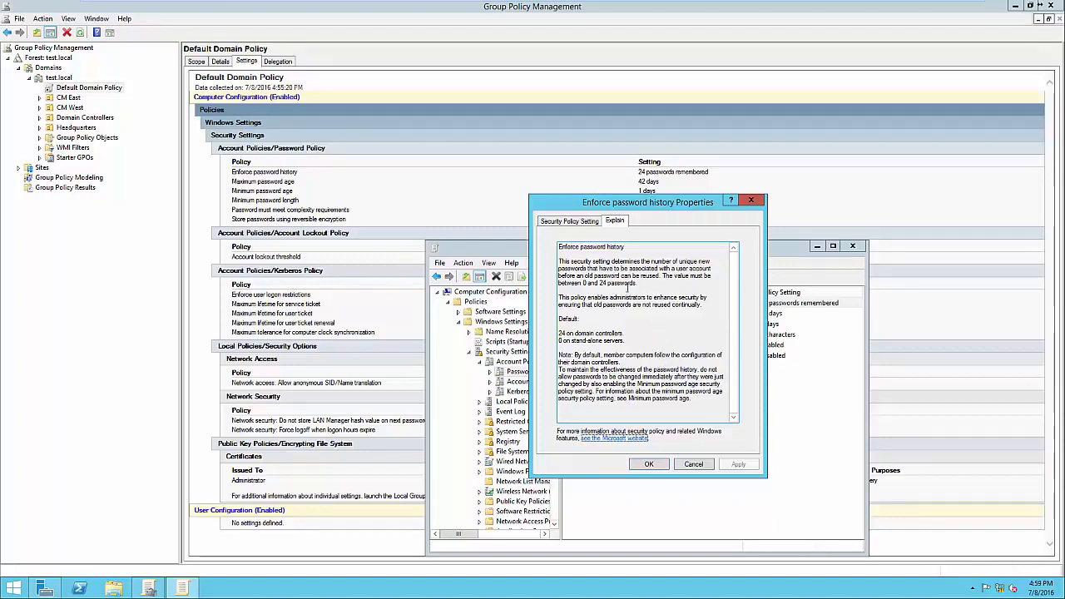
{"action": "left_click", "coordinate": [565, 226]}
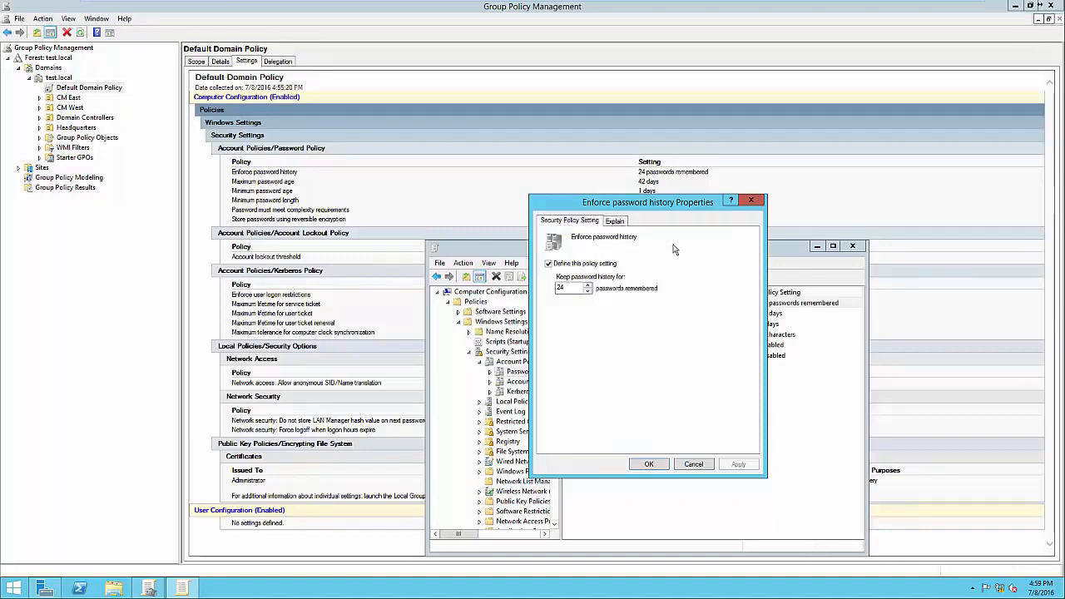
{"action": "left_click_drag", "start_coordinate": [594, 206], "coordinate": [778, 194]}
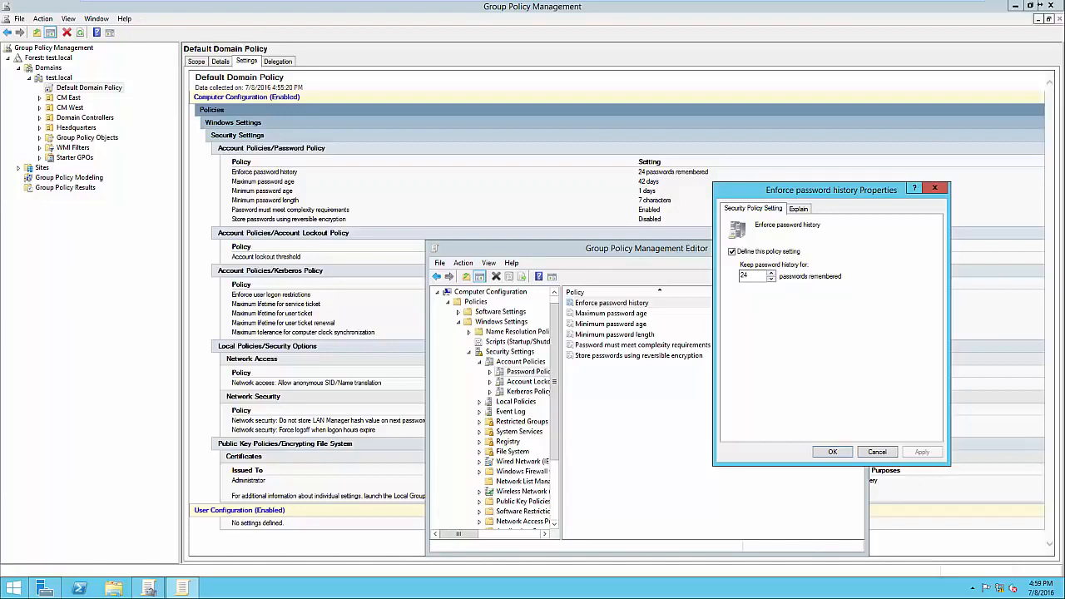
{"action": "double_click", "coordinate": [744, 276]}
{"action": "type", "text": "12"}
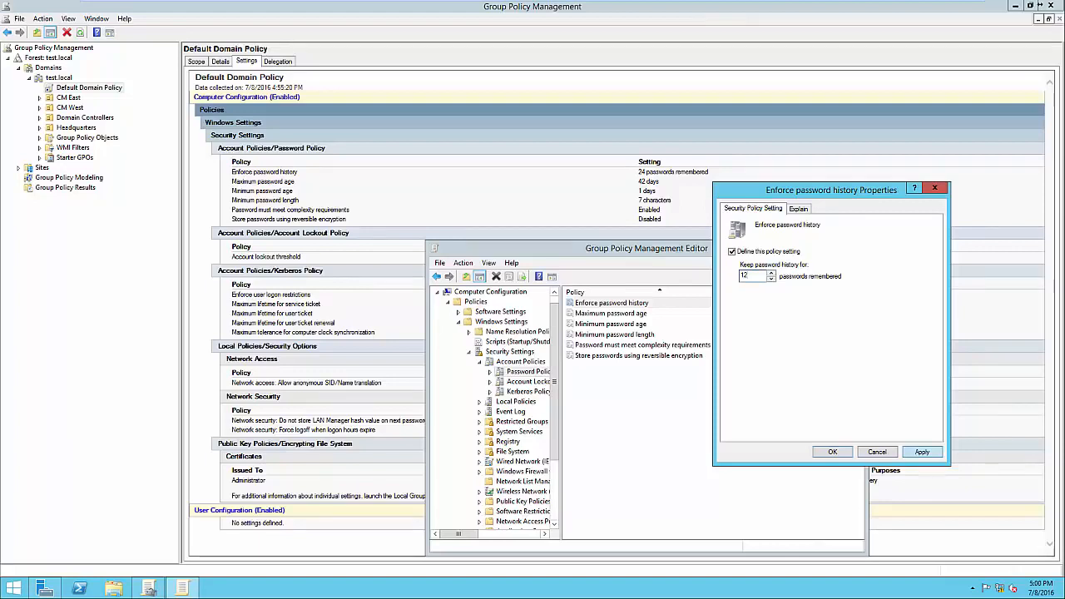
{"action": "left_click", "coordinate": [922, 452]}
{"action": "left_click", "coordinate": [832, 452]}
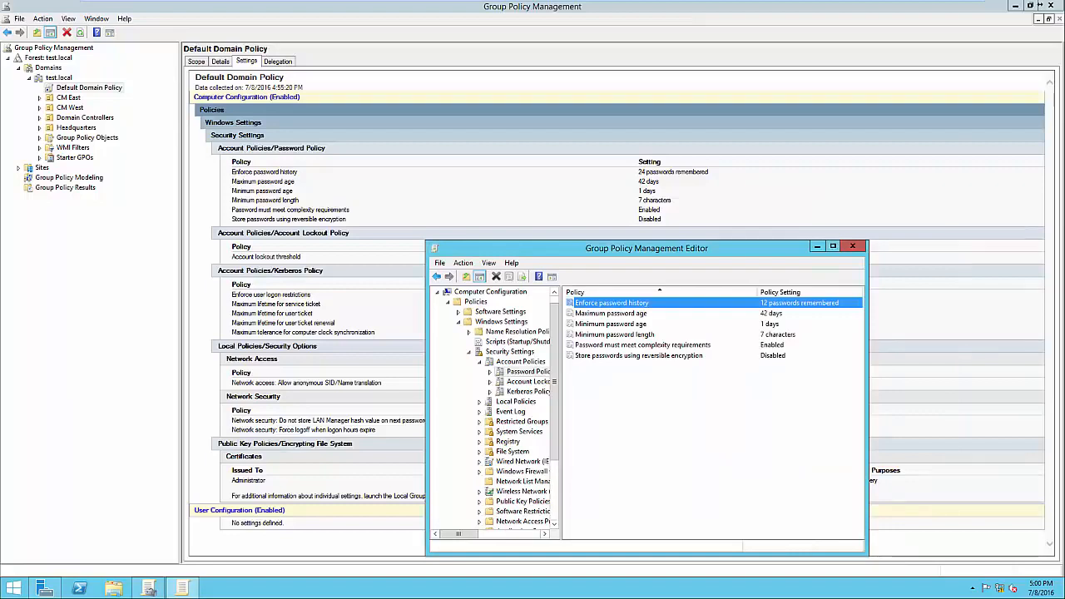
Check the explanation of the Maximum password age policy and set passwords to expire in 21 days
{"action": "double_click", "coordinate": [611, 314]}
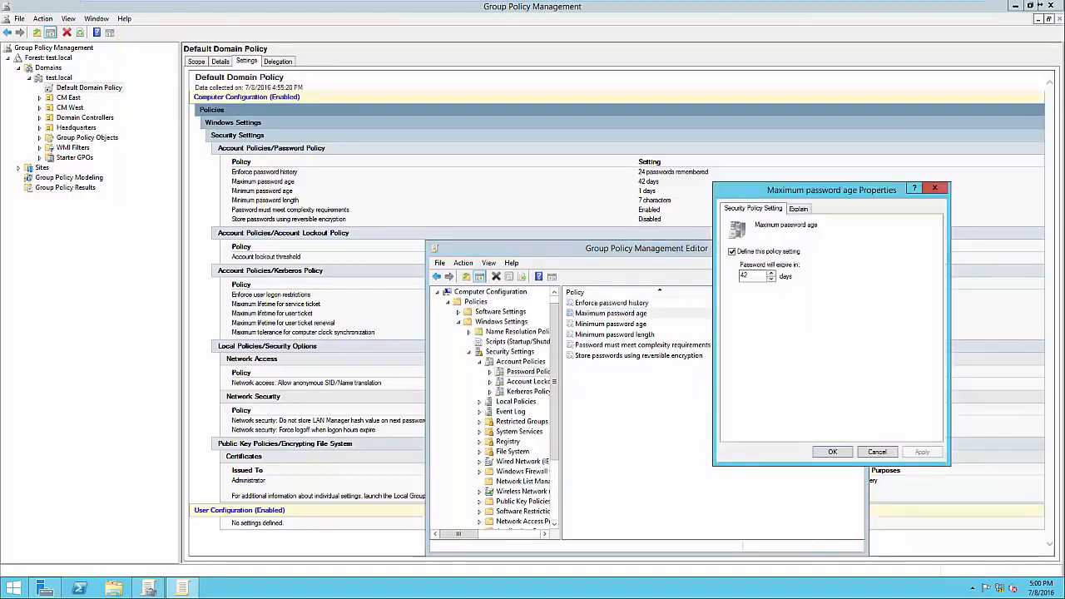
{"action": "left_click", "coordinate": [799, 209]}
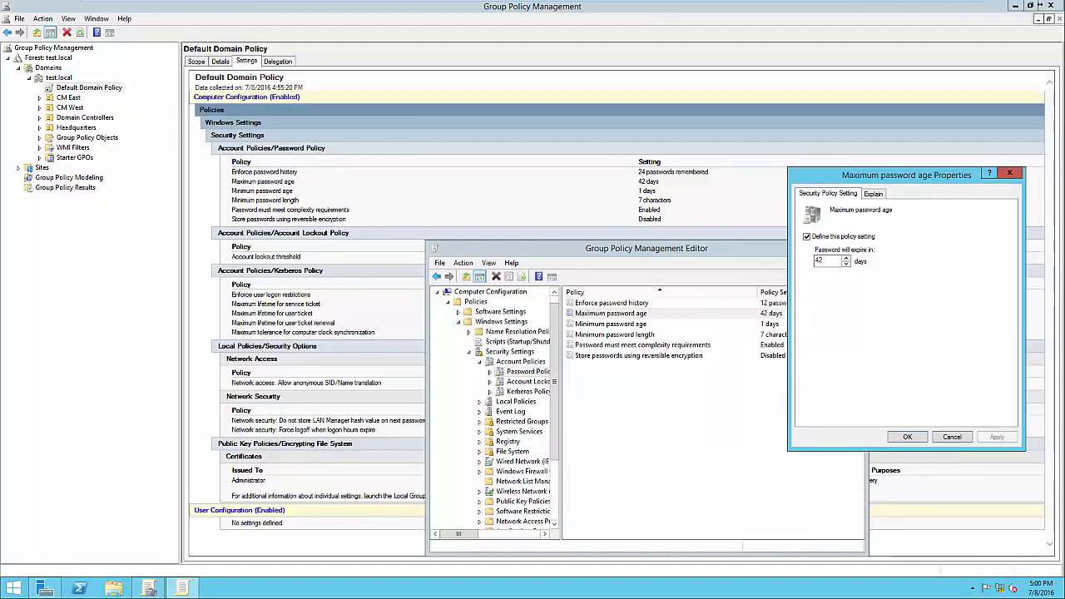
{"action": "left_click", "coordinate": [824, 261]}
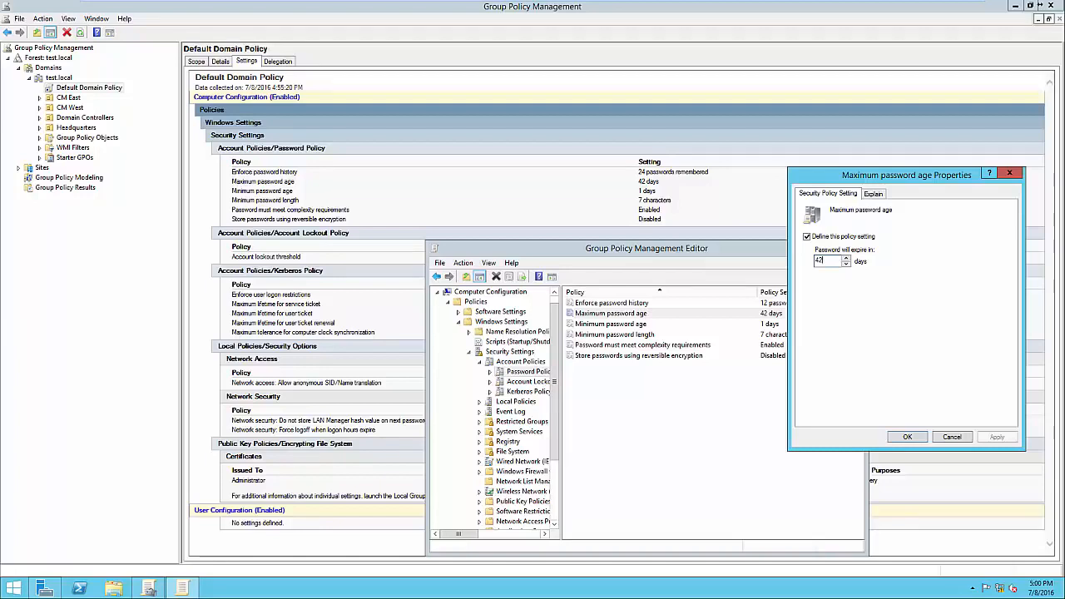
{"action": "double_click", "coordinate": [820, 261]}
{"action": "type", "text": "21"}
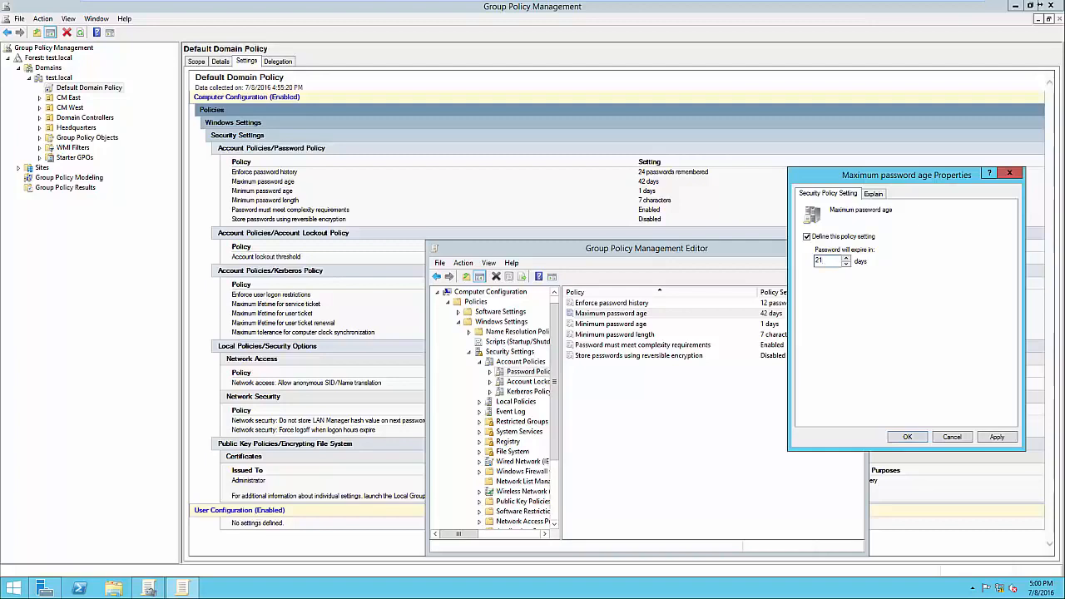
{"action": "left_click", "coordinate": [997, 437]}
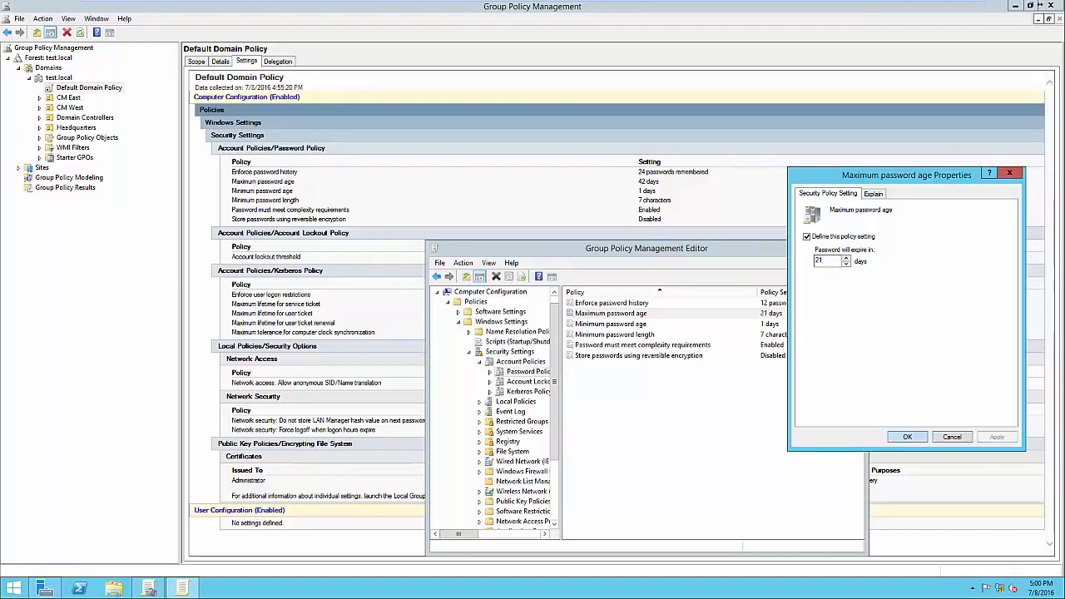
{"action": "left_click", "coordinate": [907, 437]}
Review the Minimum password age policy's setting and close its properties
{"action": "double_click", "coordinate": [610, 324]}
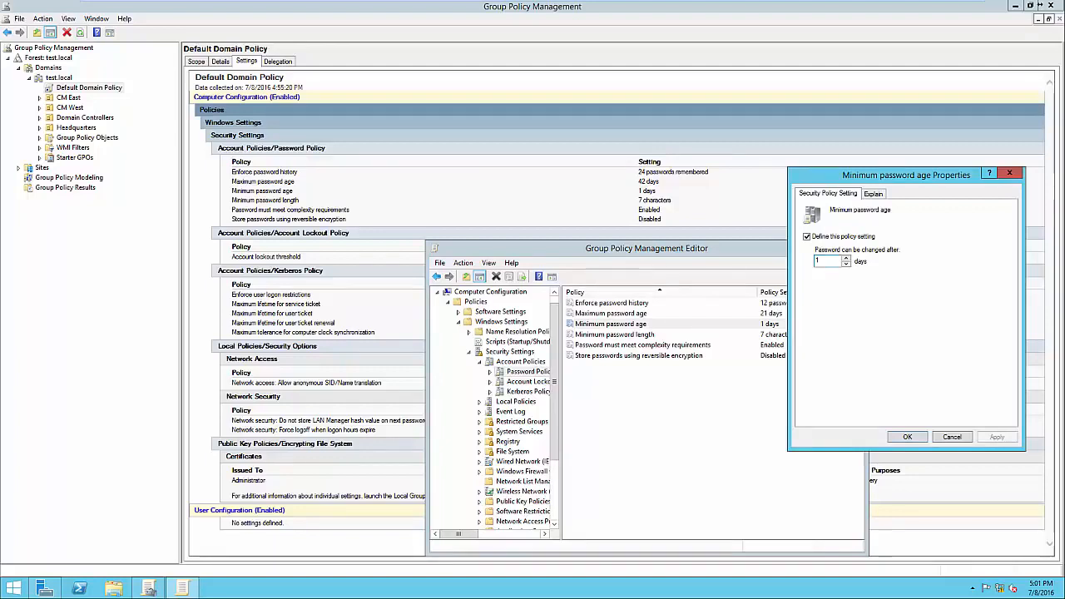
{"action": "key", "text": "Return"}
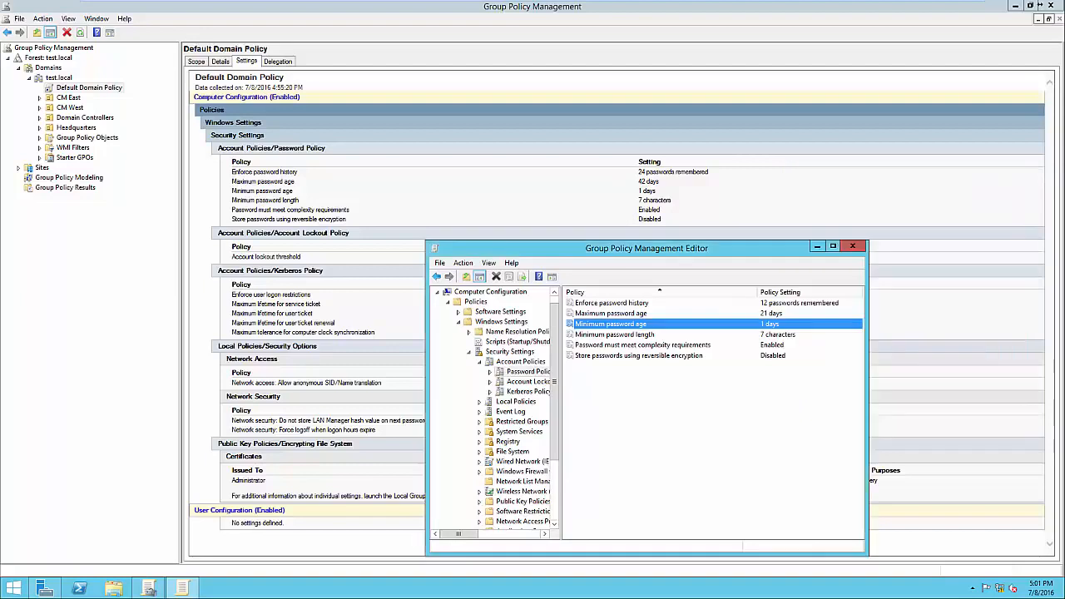
Review the Minimum password length policy's setting and close its properties
{"action": "key", "text": "Down"}
{"action": "key", "text": "Return"}
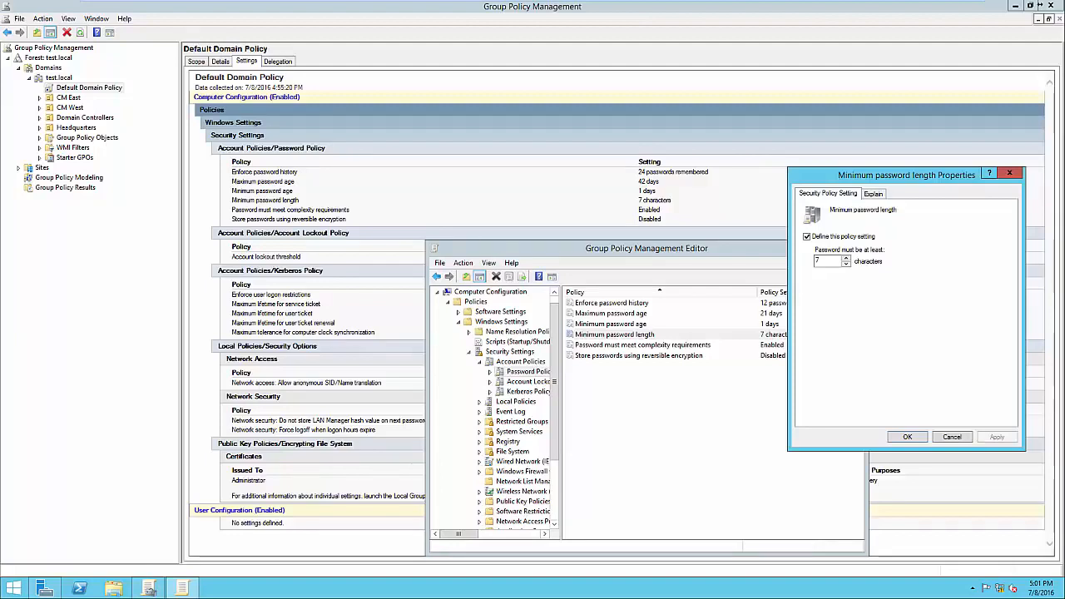
{"action": "key", "text": "Escape"}
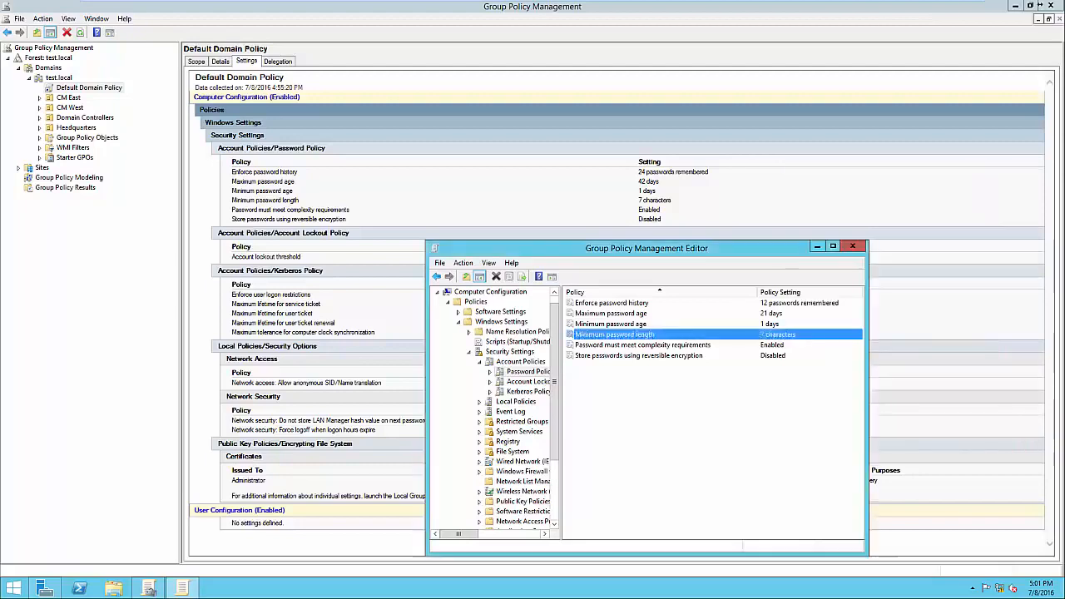
Read the explanation of the Password must meet complexity requirements policy, highlighting the length and character category rules, and close its properties
{"action": "key", "text": "Down"}
{"action": "key", "text": "Return"}
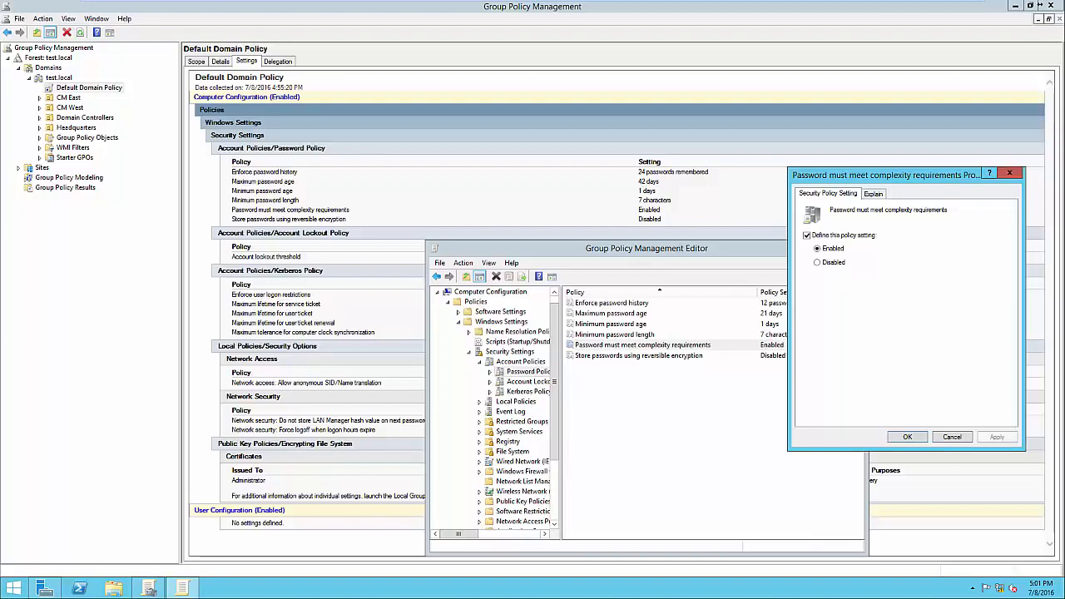
{"action": "left_click", "coordinate": [873, 194]}
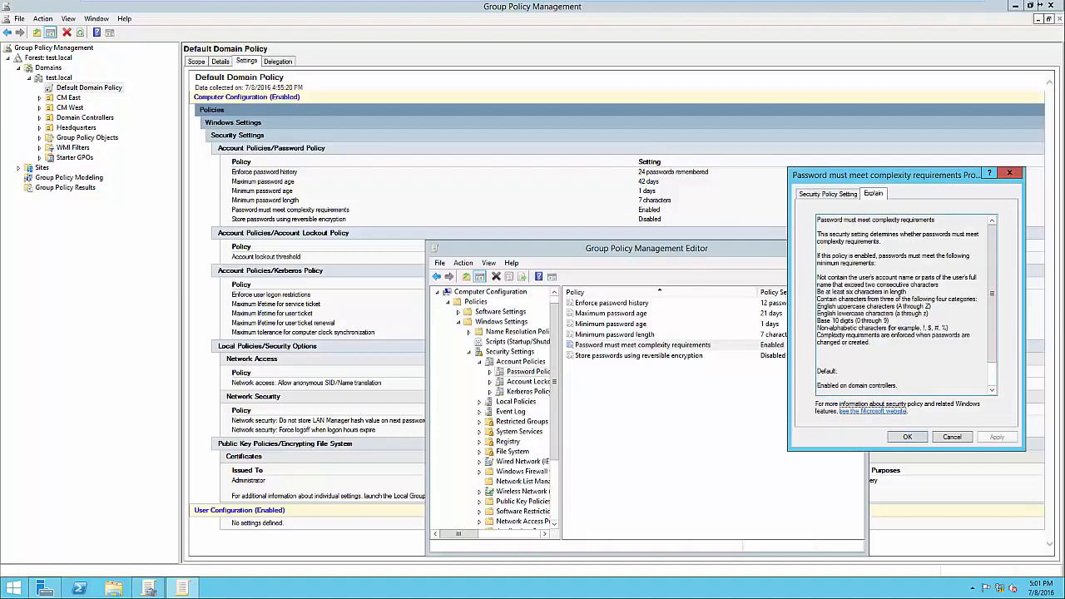
{"action": "left_click_drag", "start_coordinate": [818, 290], "coordinate": [888, 321]}
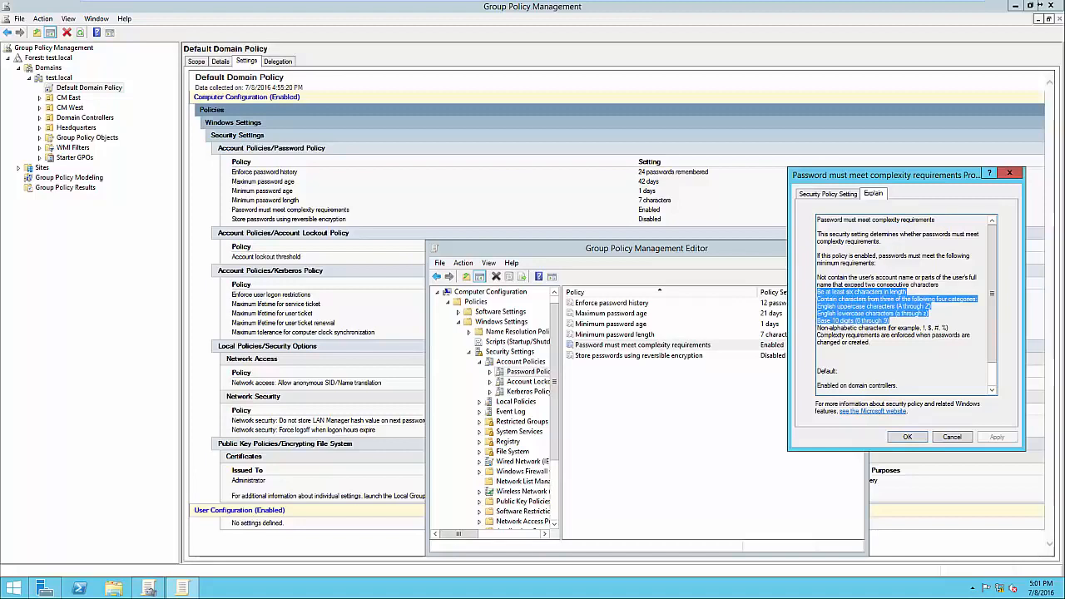
{"action": "left_click", "coordinate": [926, 328]}
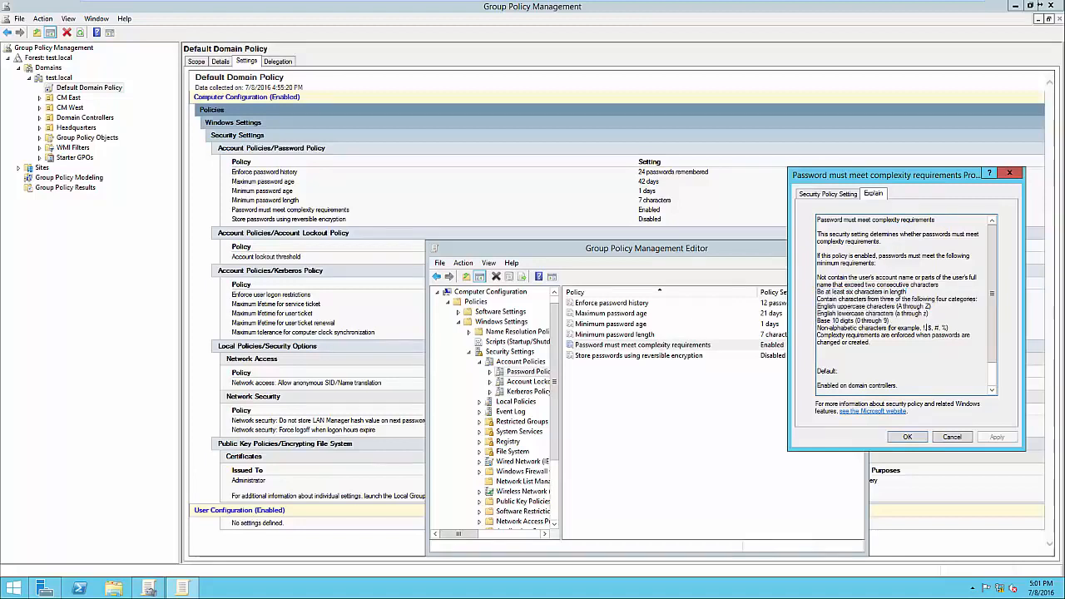
{"action": "type", "text": ","}
{"action": "key", "text": "Escape"}
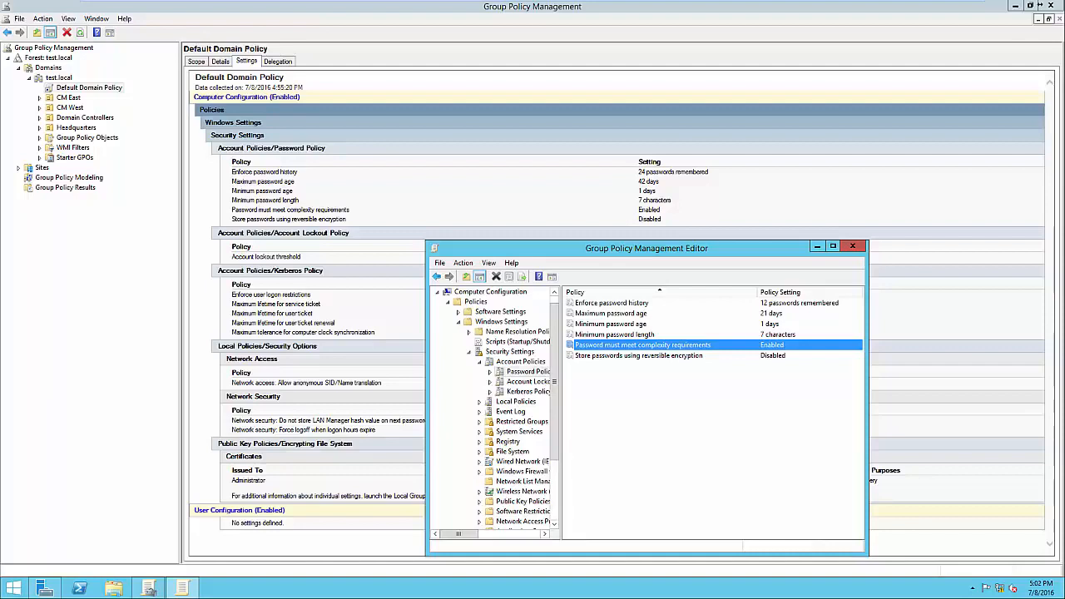
Select the Store passwords using reversible encryption policy
{"action": "left_click", "coordinate": [639, 355]}
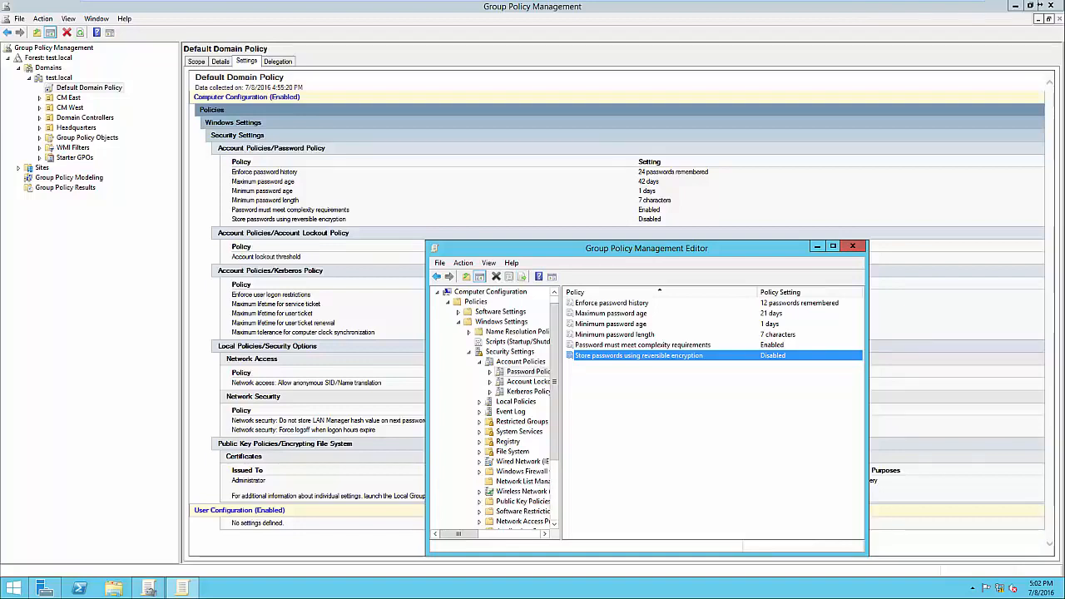
Define the Account lockout duration as 30 minutes, accepting the suggested 5 invalid logon attempts threshold and 30-minute lockout counter reset
{"action": "left_click", "coordinate": [528, 381]}
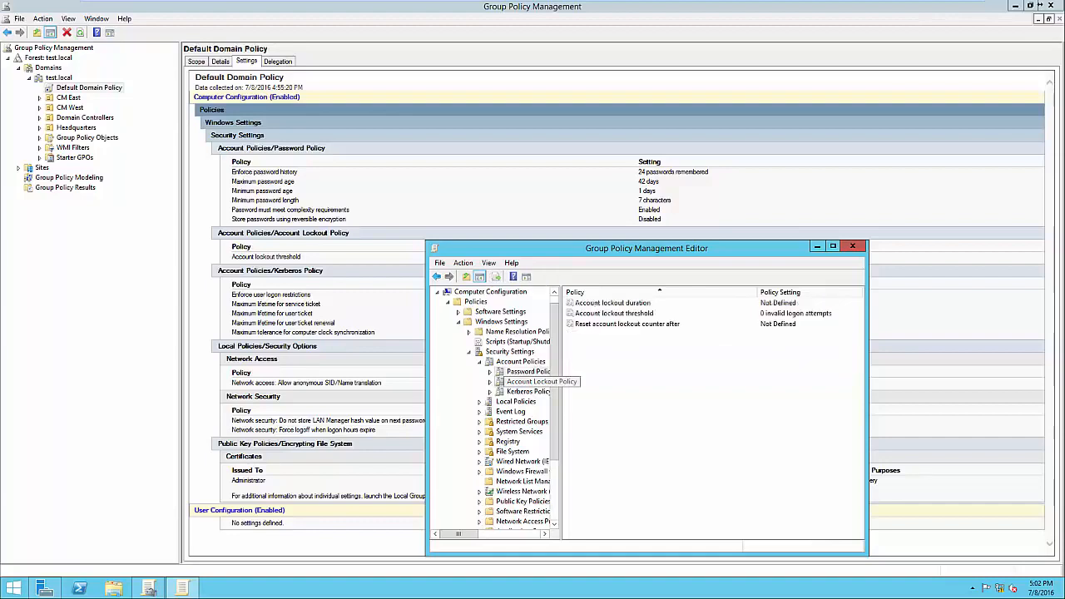
{"action": "double_click", "coordinate": [613, 302]}
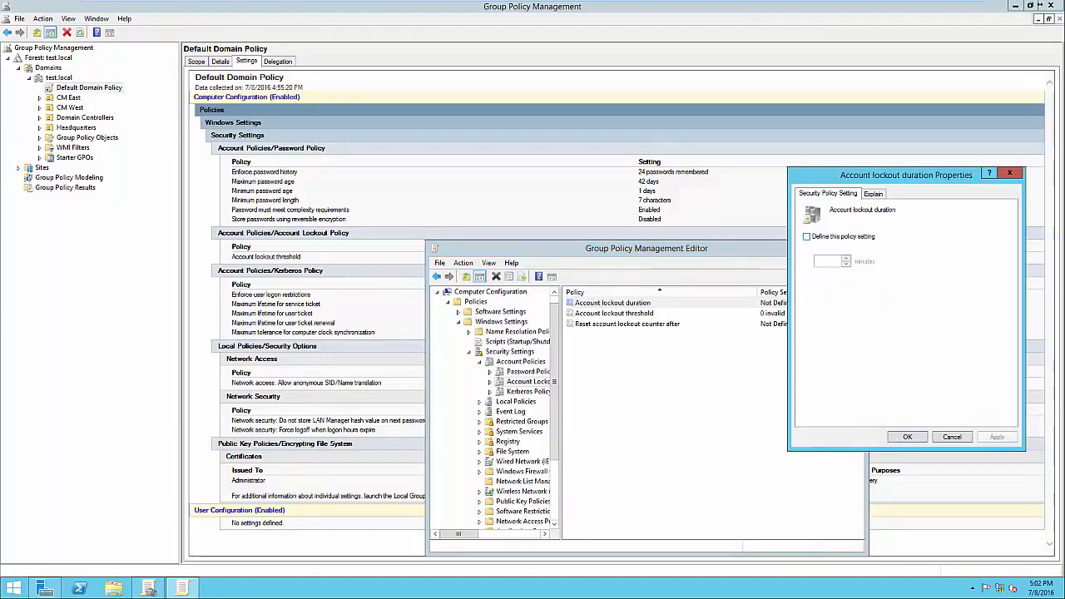
{"action": "left_click", "coordinate": [806, 236]}
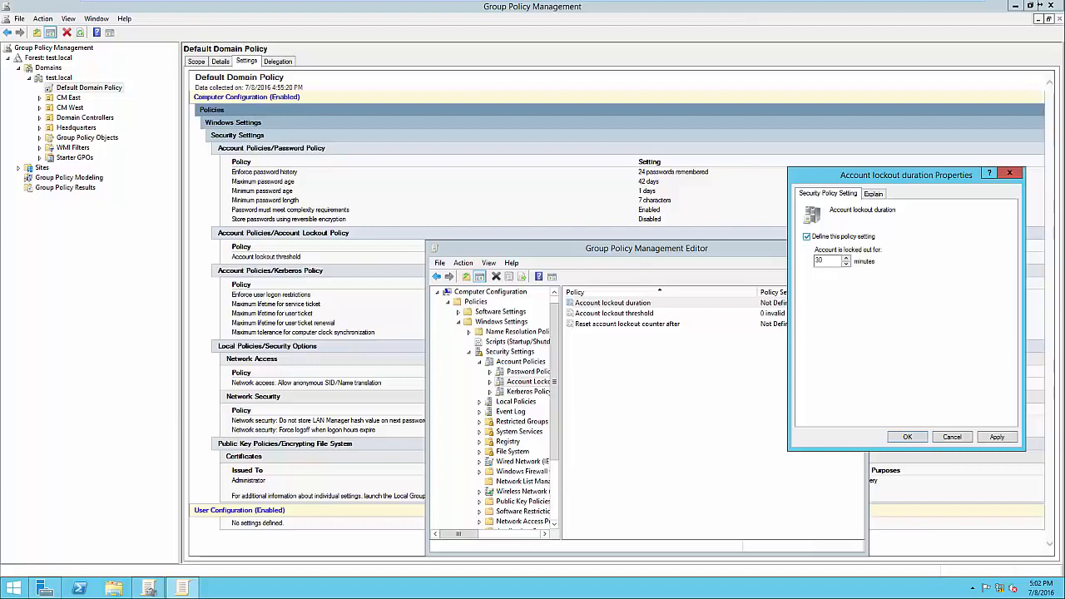
{"action": "left_click", "coordinate": [807, 237]}
{"action": "left_click", "coordinate": [806, 236]}
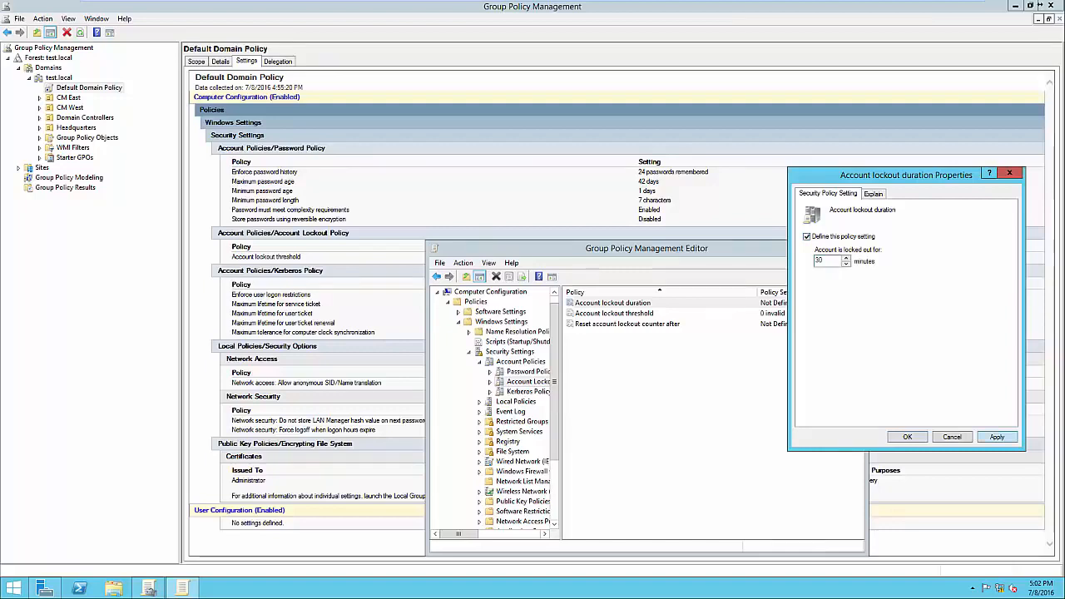
{"action": "left_click", "coordinate": [997, 437]}
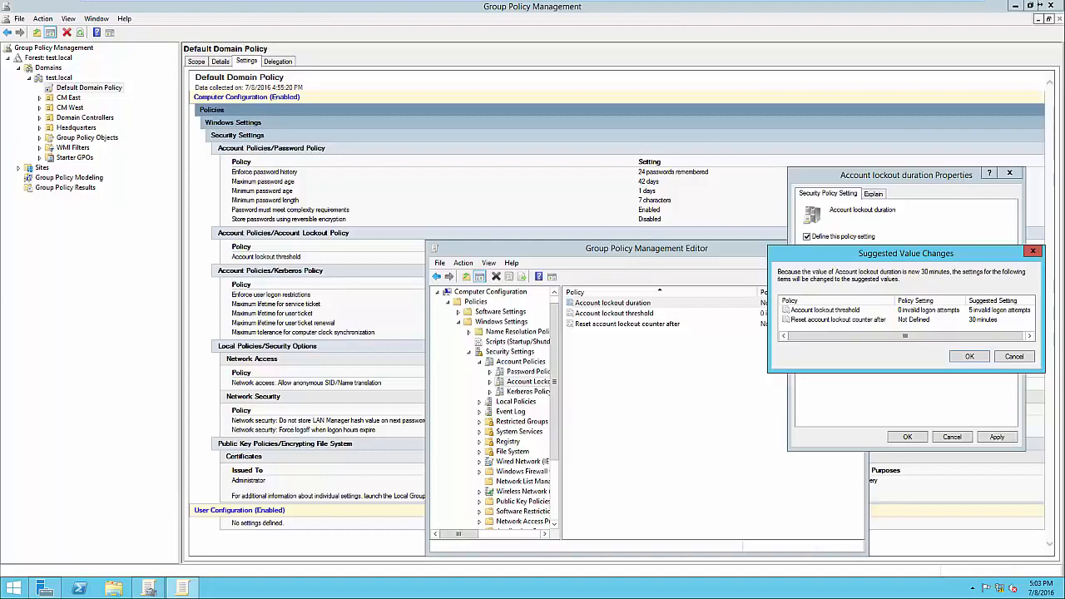
{"action": "left_click_drag", "start_coordinate": [907, 253], "coordinate": [887, 259]}
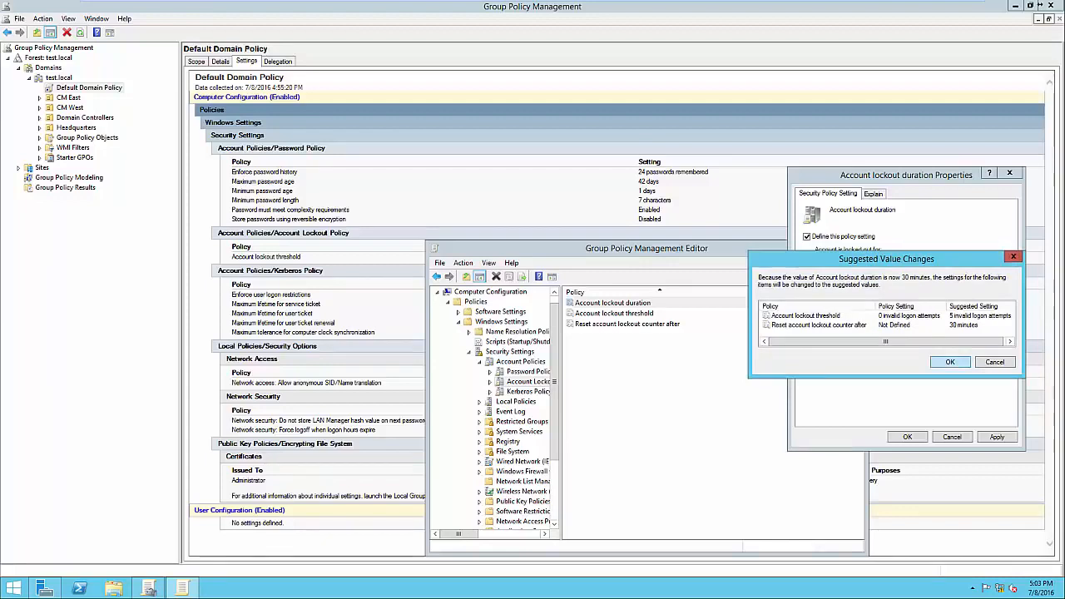
{"action": "key", "text": "Return"}
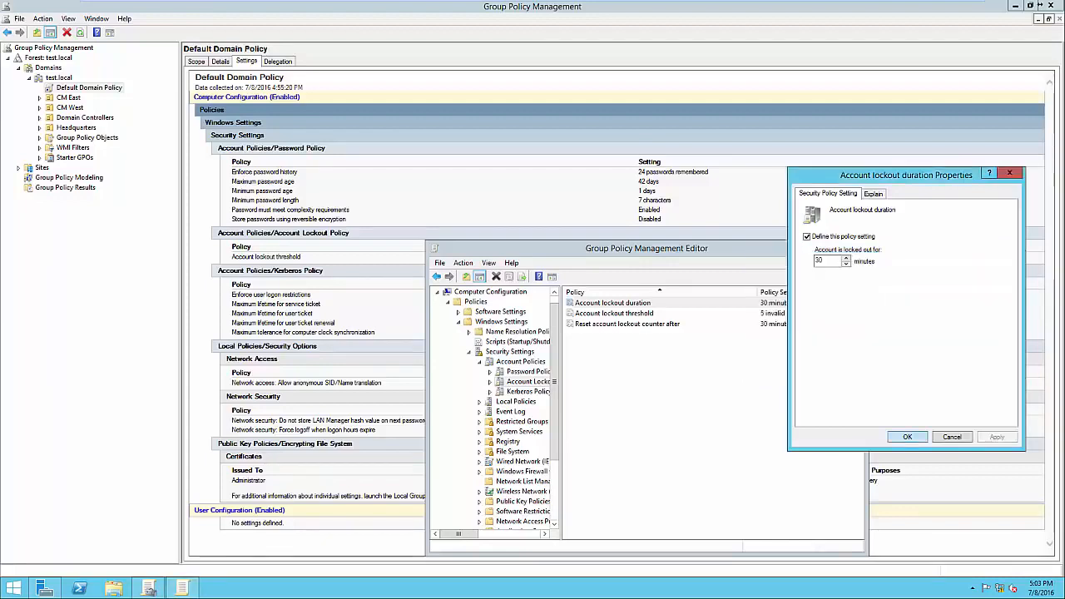
{"action": "key", "text": "Return"}
Review the Account lockout threshold and Reset account lockout counter after properties, closing the policy editor when done
{"action": "key", "text": "Down"}
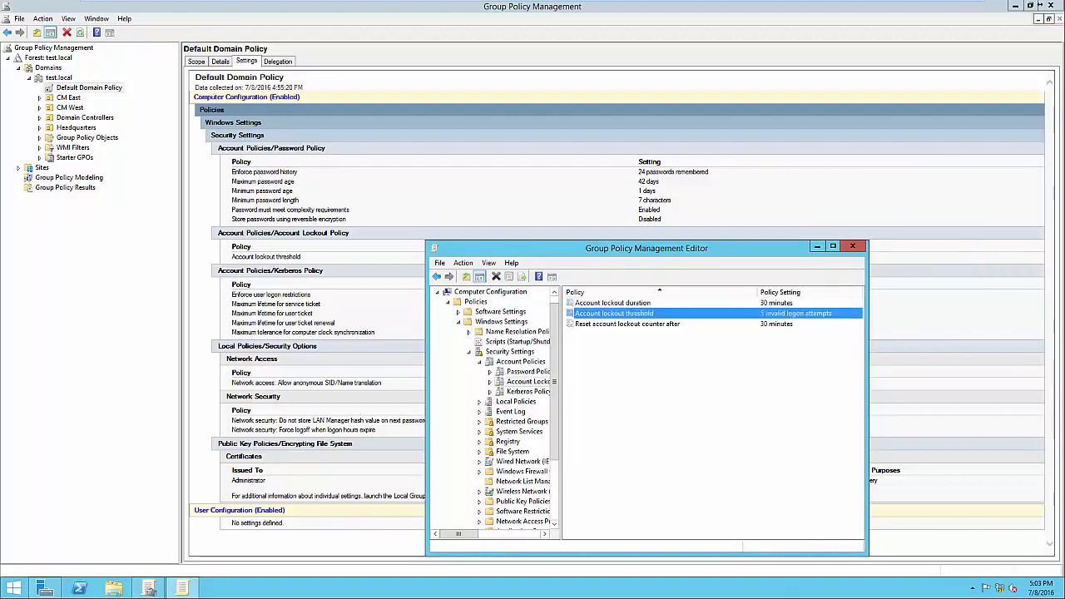
{"action": "key", "text": "Return"}
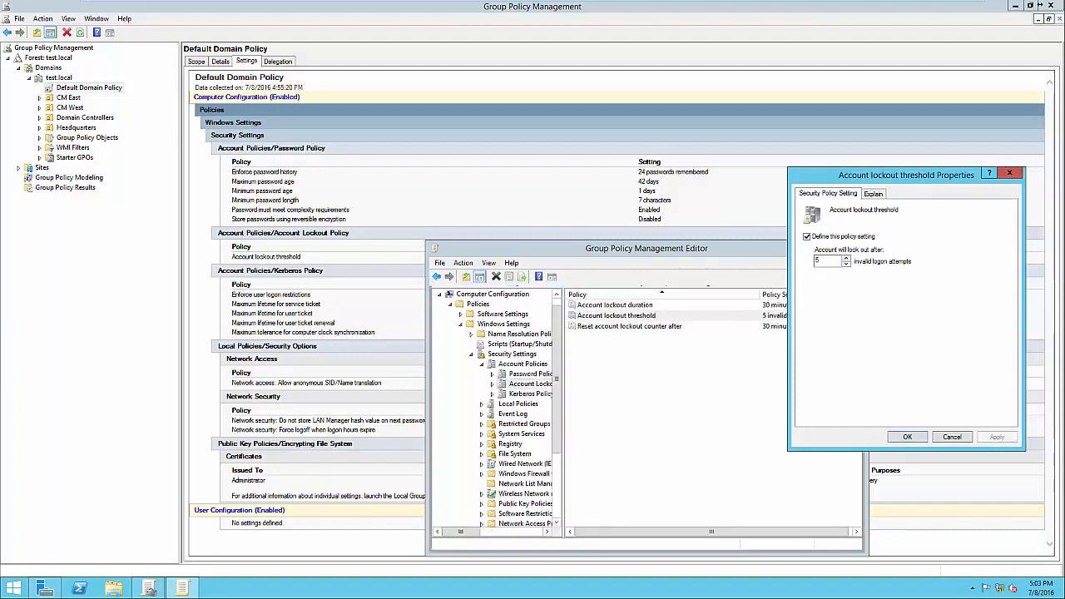
{"action": "key", "text": "Return"}
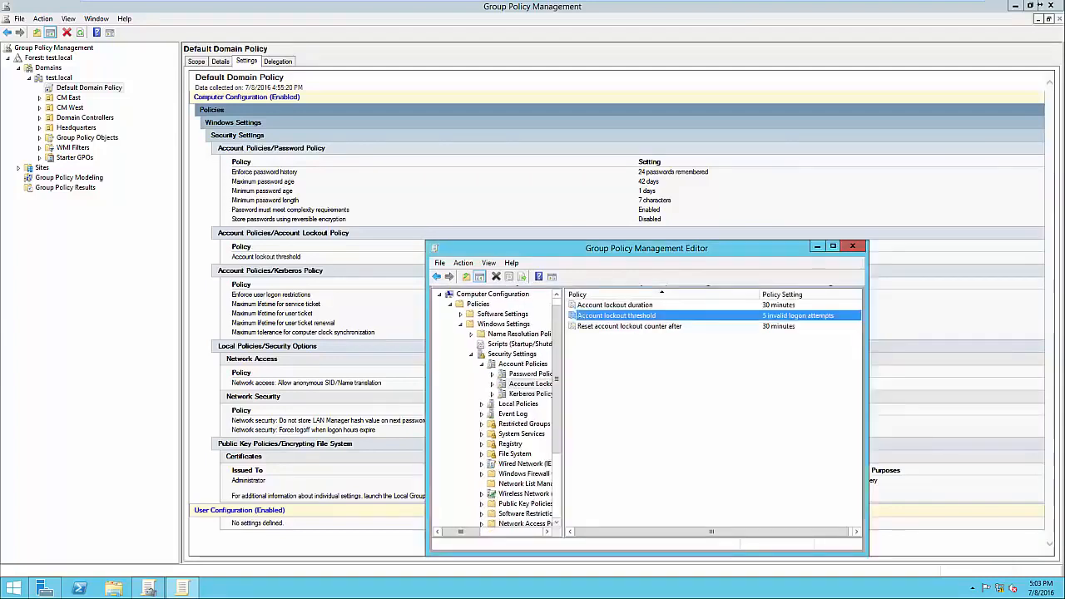
{"action": "key", "text": "Down"}
{"action": "key", "text": "Return"}
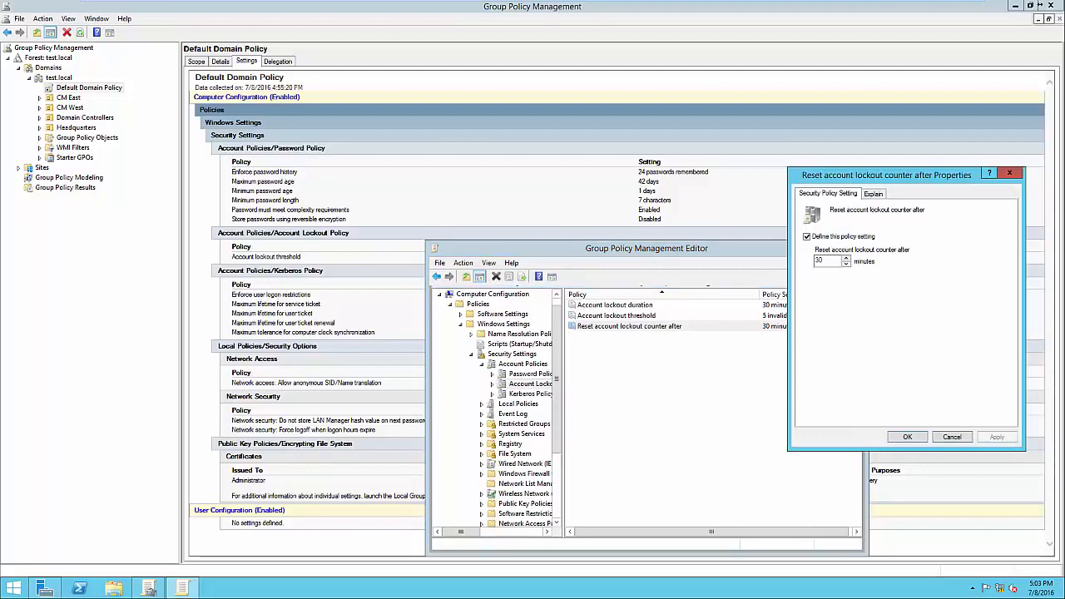
{"action": "left_click_drag", "start_coordinate": [857, 176], "coordinate": [881, 169]}
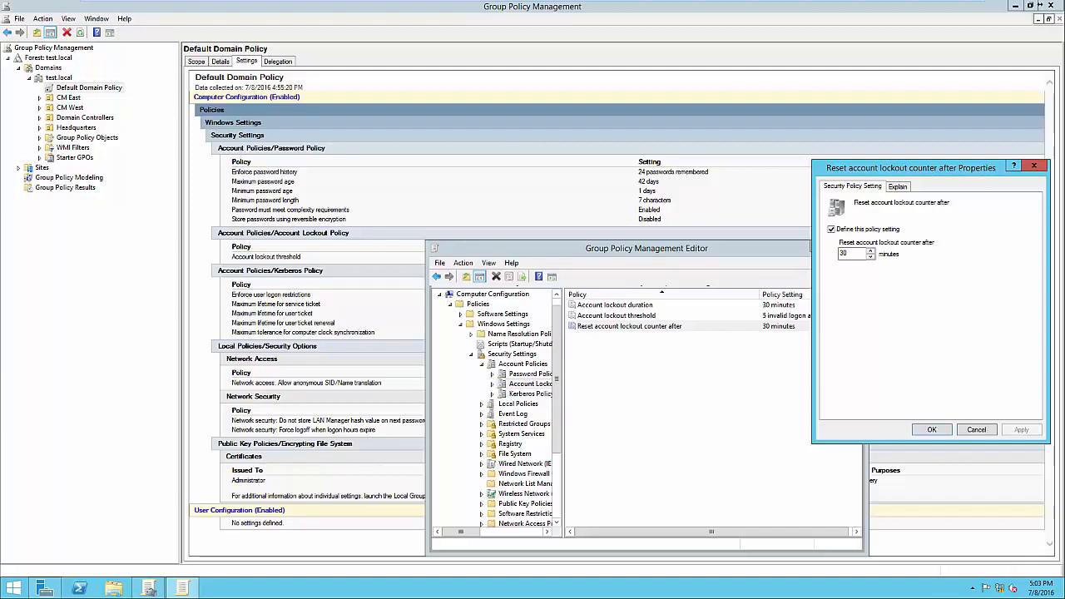
{"action": "key", "text": "Return"}
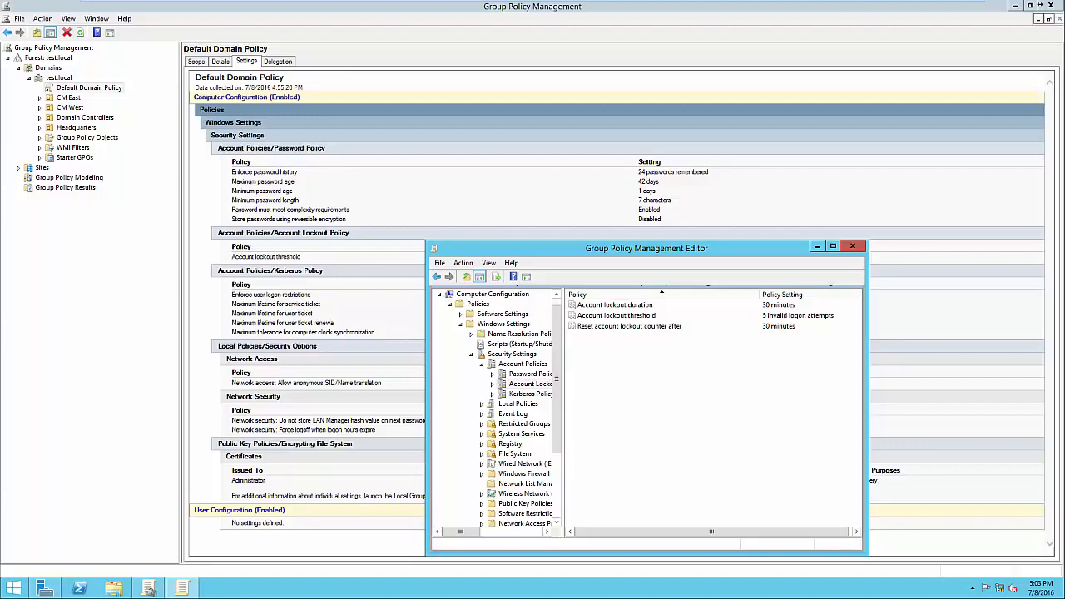
{"action": "left_click", "coordinate": [852, 246]}
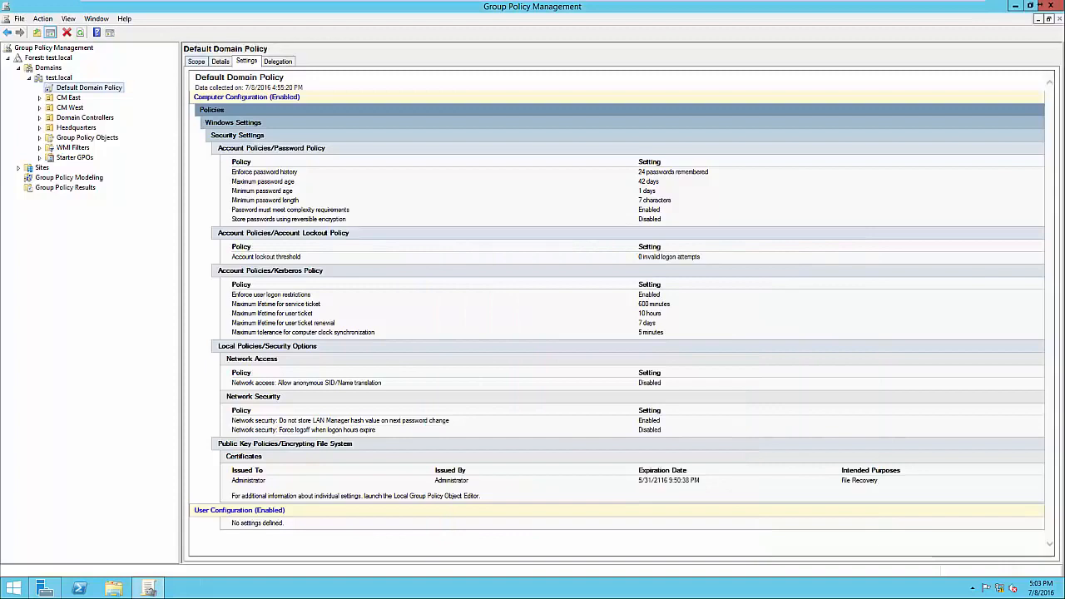
Examine the Default Domain Policy's scope, checking its linked location and the Authenticated Users entry in its security filtering
{"action": "left_click", "coordinate": [197, 62]}
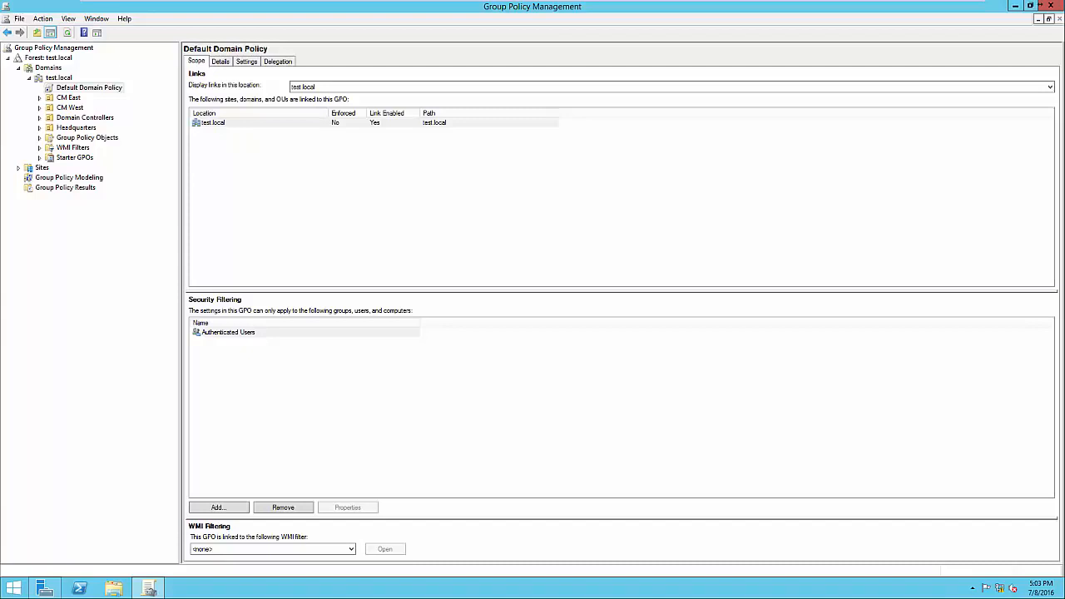
{"action": "left_click", "coordinate": [214, 122]}
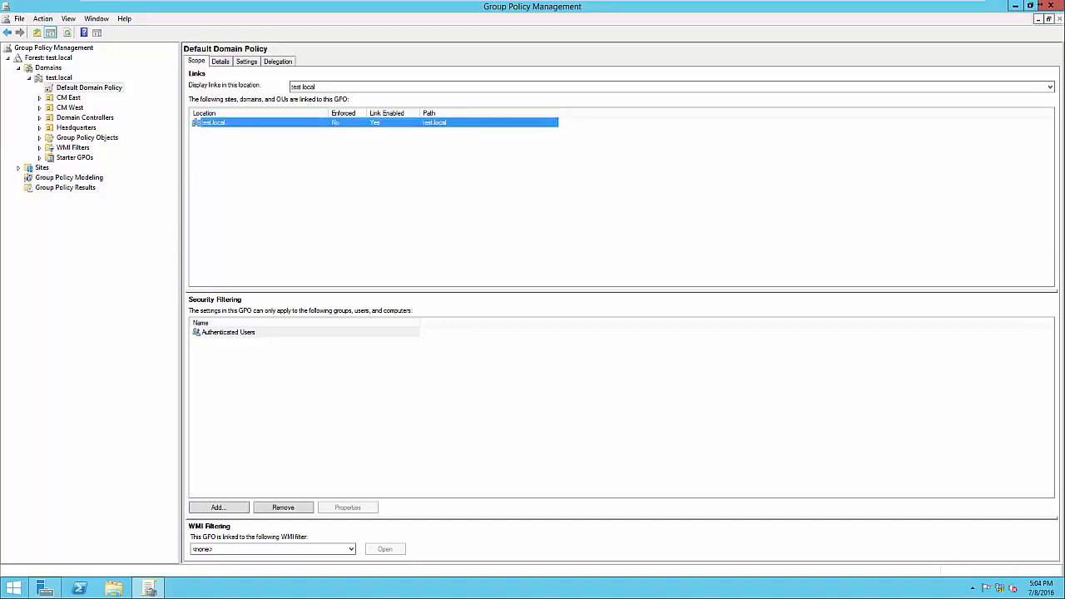
{"action": "left_click", "coordinate": [228, 332]}
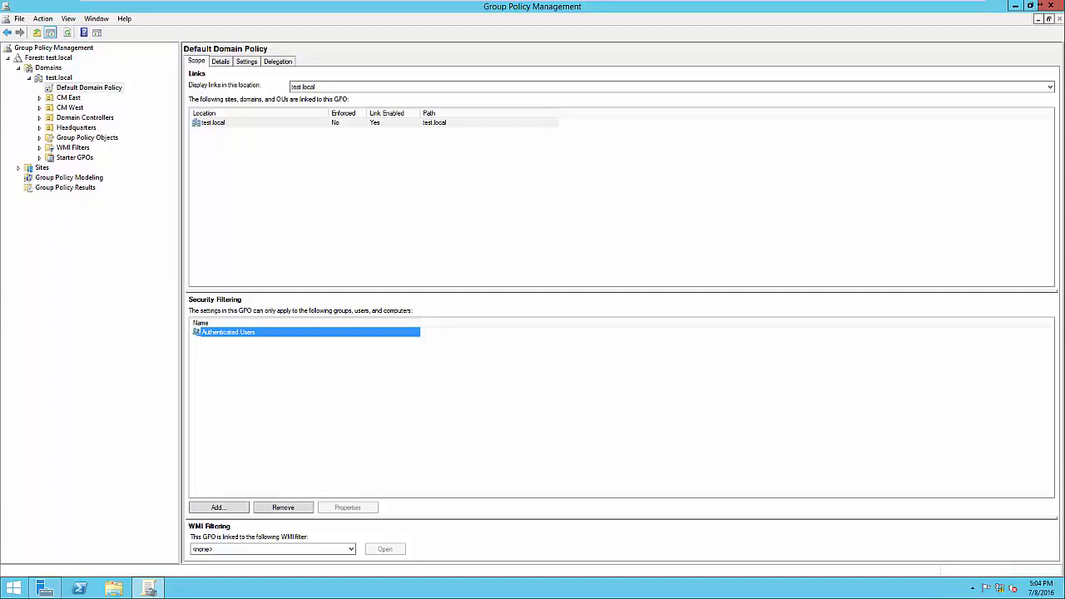
{"action": "left_click", "coordinate": [349, 391]}
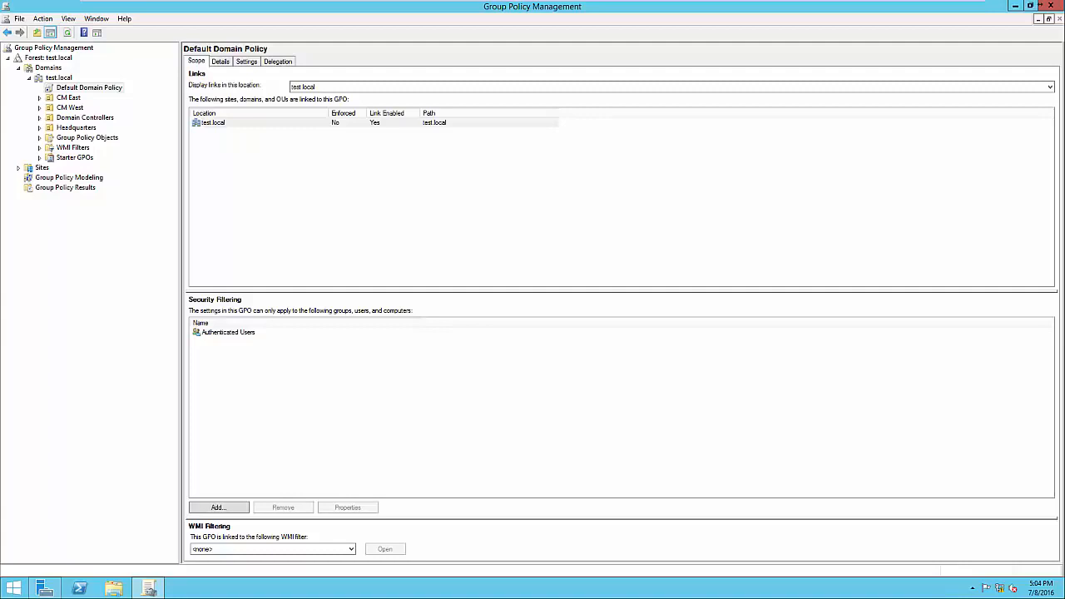
{"action": "left_click", "coordinate": [228, 332]}
{"action": "left_click", "coordinate": [350, 391]}
{"action": "left_click", "coordinate": [229, 332]}
{"action": "left_click", "coordinate": [333, 383]}
{"action": "left_click", "coordinate": [229, 332]}
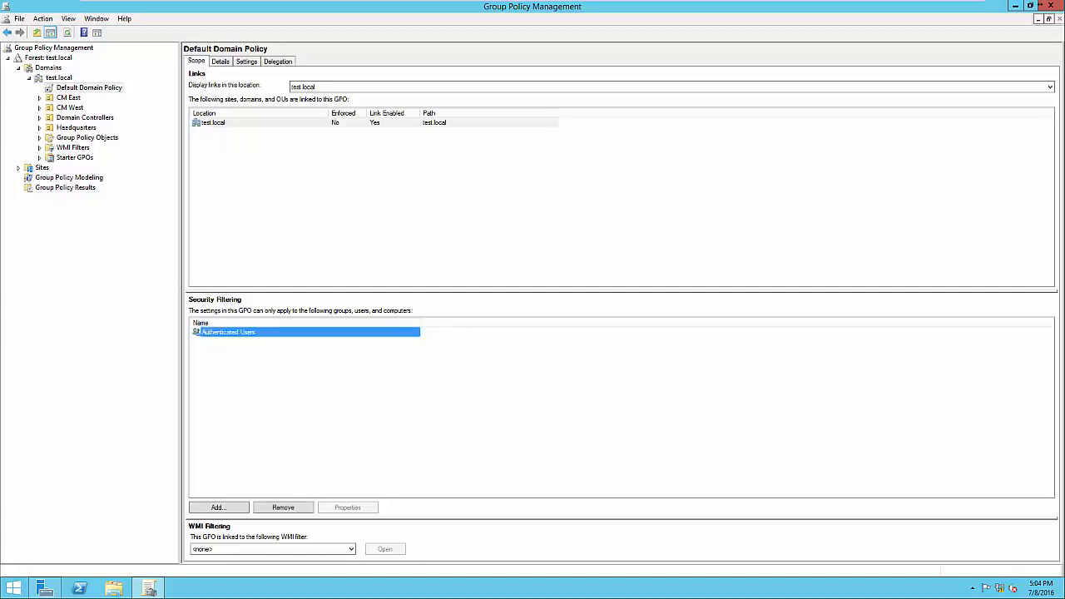
{"action": "left_click", "coordinate": [333, 382]}
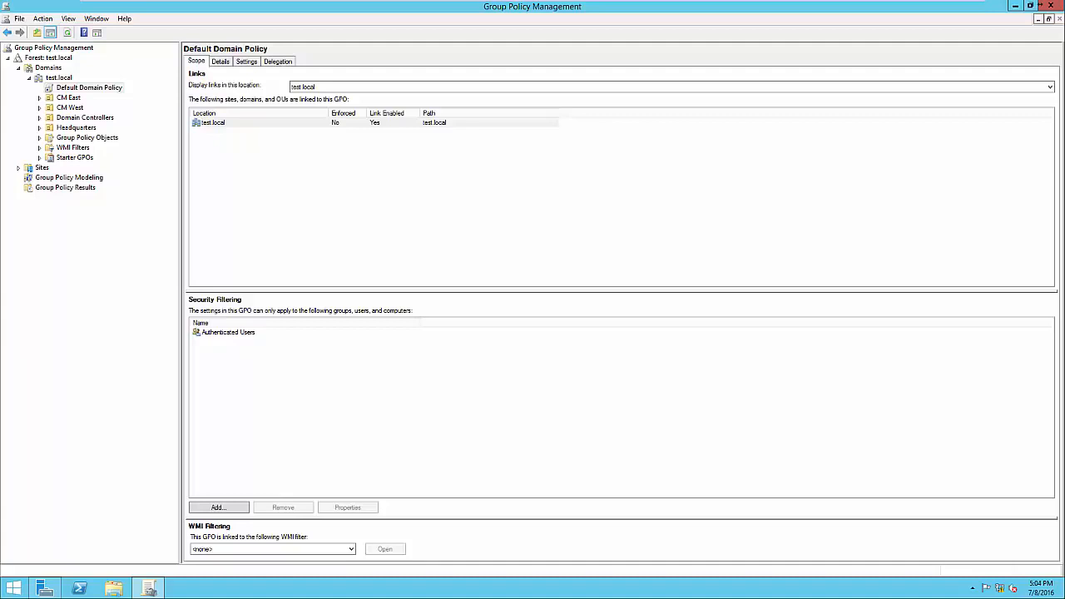
Create a GPO named Screen Timeout and link it to the Headquarters organizational unit
{"action": "left_click", "coordinate": [75, 127]}
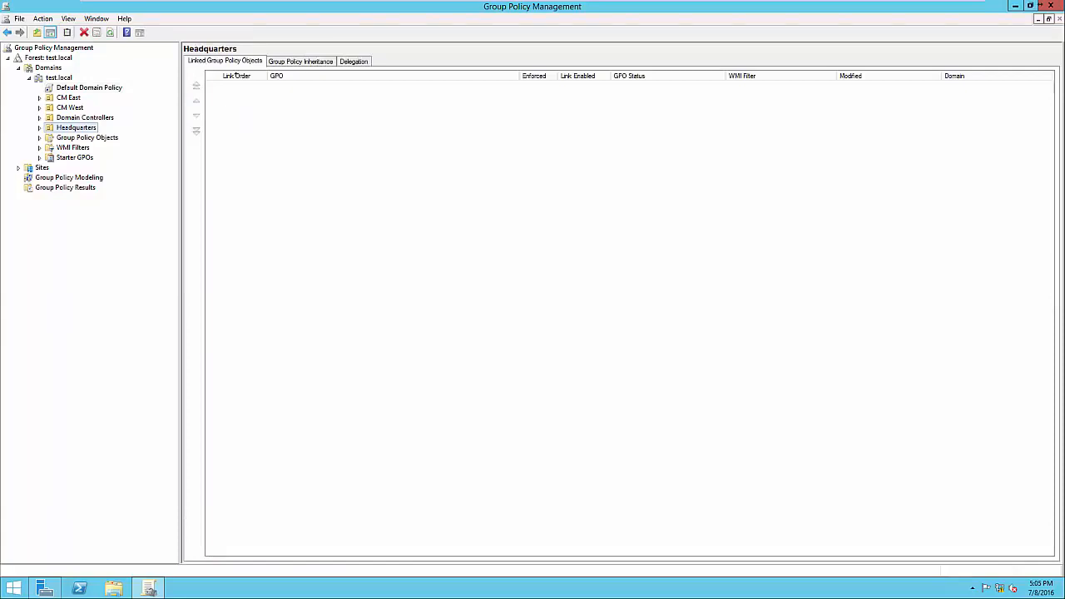
{"action": "key", "text": "F2"}
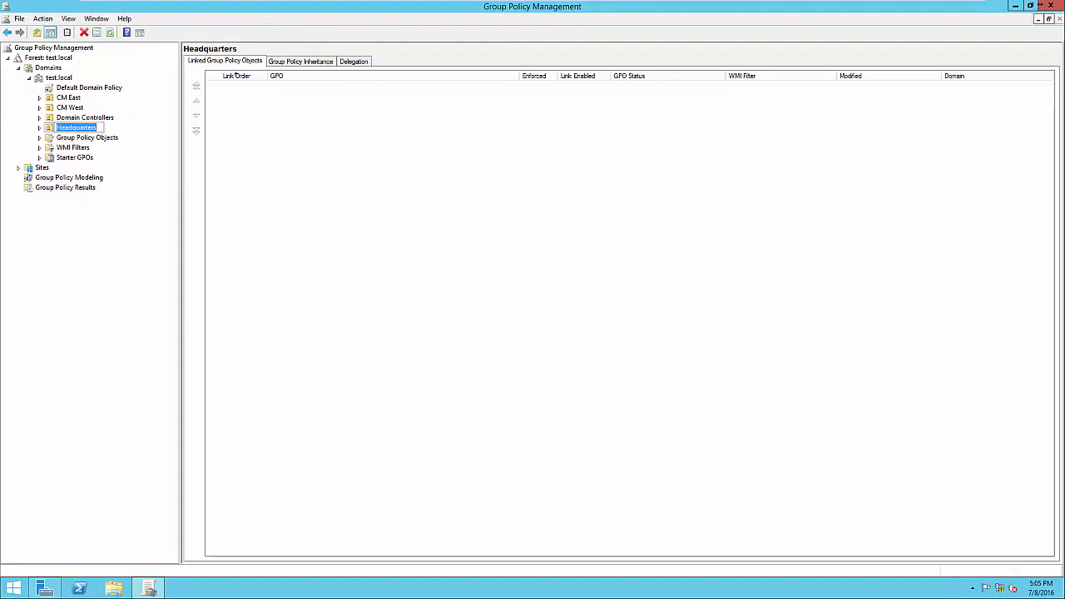
{"action": "key", "text": "Escape"}
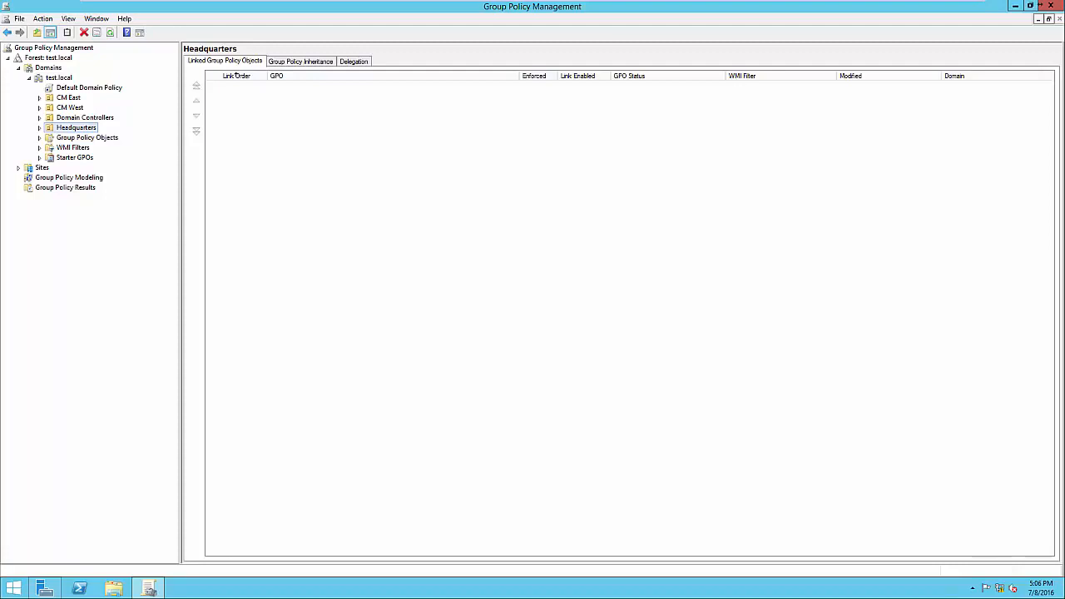
{"action": "right_click", "coordinate": [79, 127]}
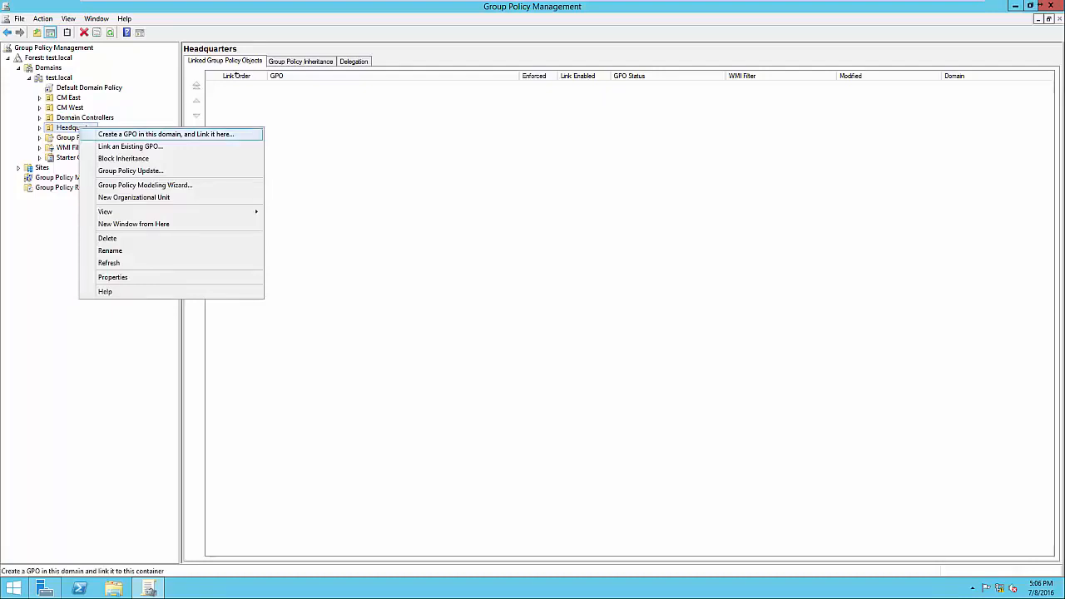
{"action": "key", "text": "Return"}
{"action": "left_click_drag", "start_coordinate": [502, 276], "coordinate": [432, 275]}
{"action": "type", "text": "Screen Timeout"}
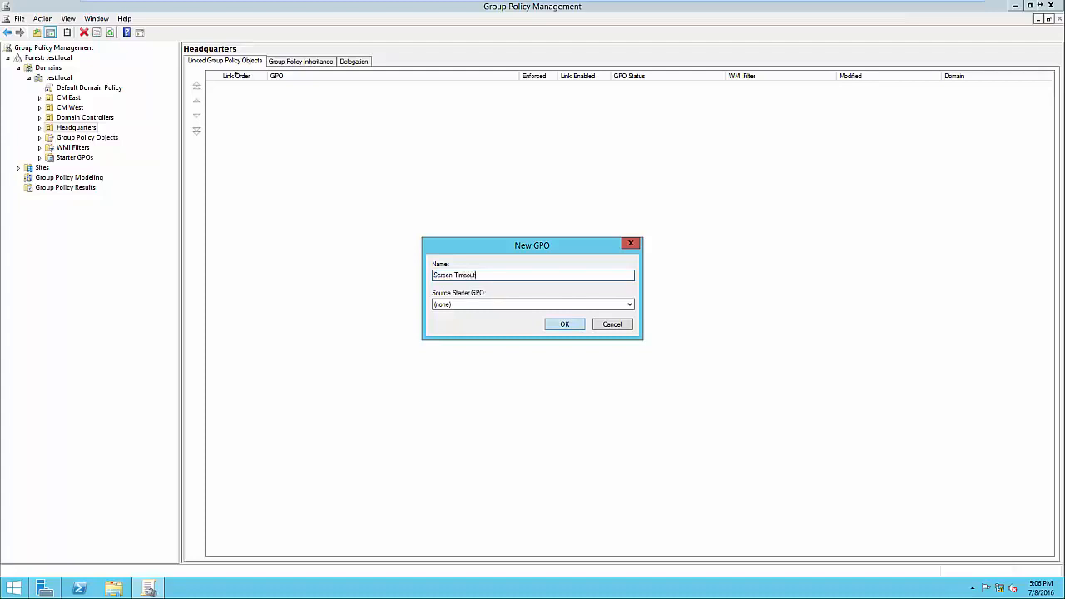
{"action": "key", "text": "Return"}
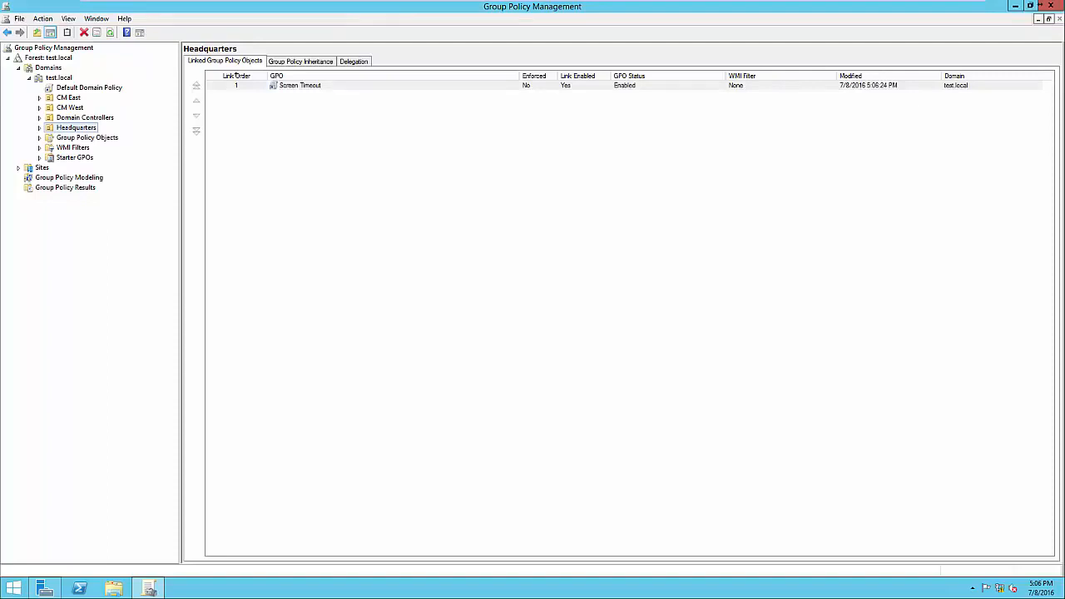
Expand Headquarters and examine the Screen Timeout GPO's scope and security filtering
{"action": "key", "text": "Right"}
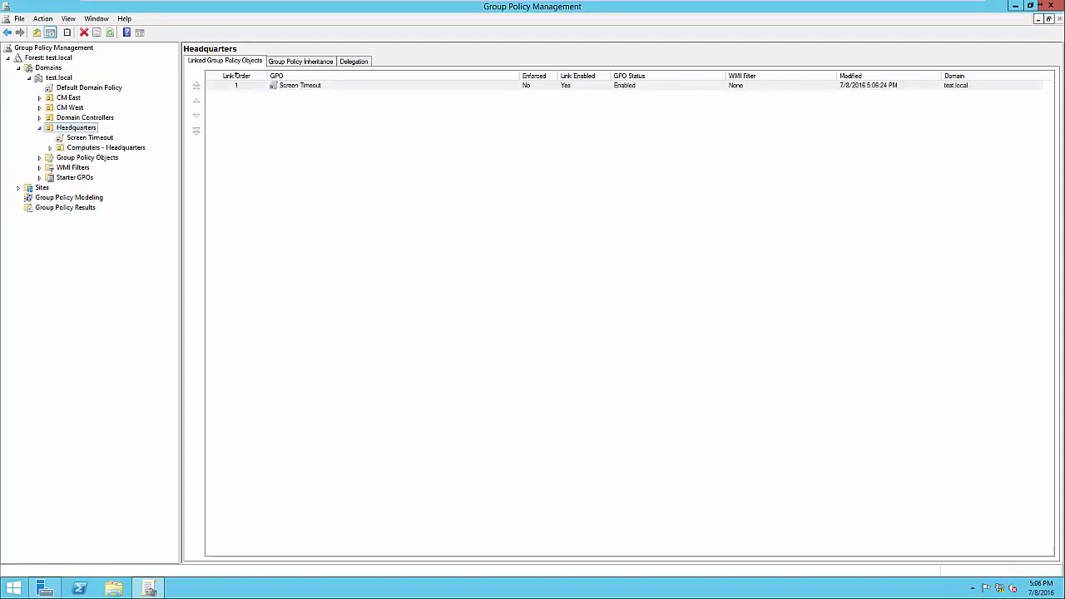
{"action": "key", "text": "Down"}
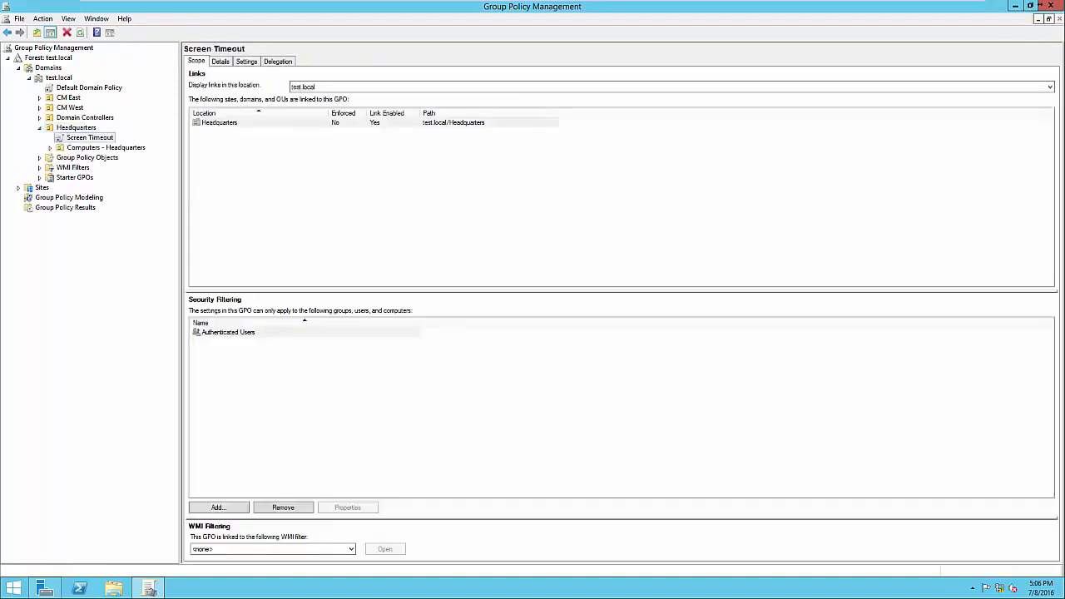
{"action": "left_click", "coordinate": [228, 332]}
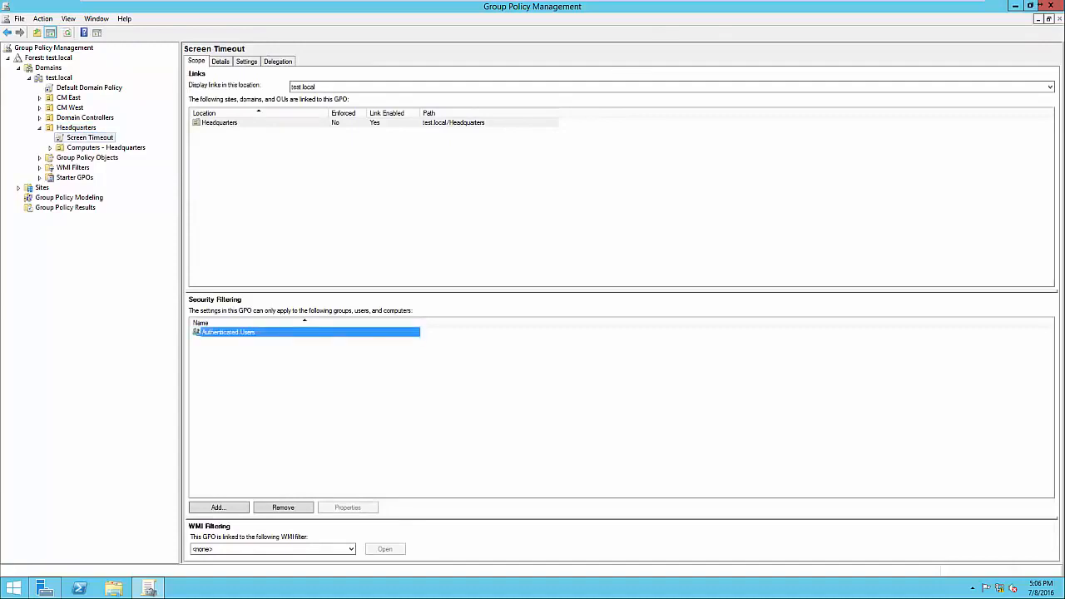
{"action": "left_click", "coordinate": [316, 391]}
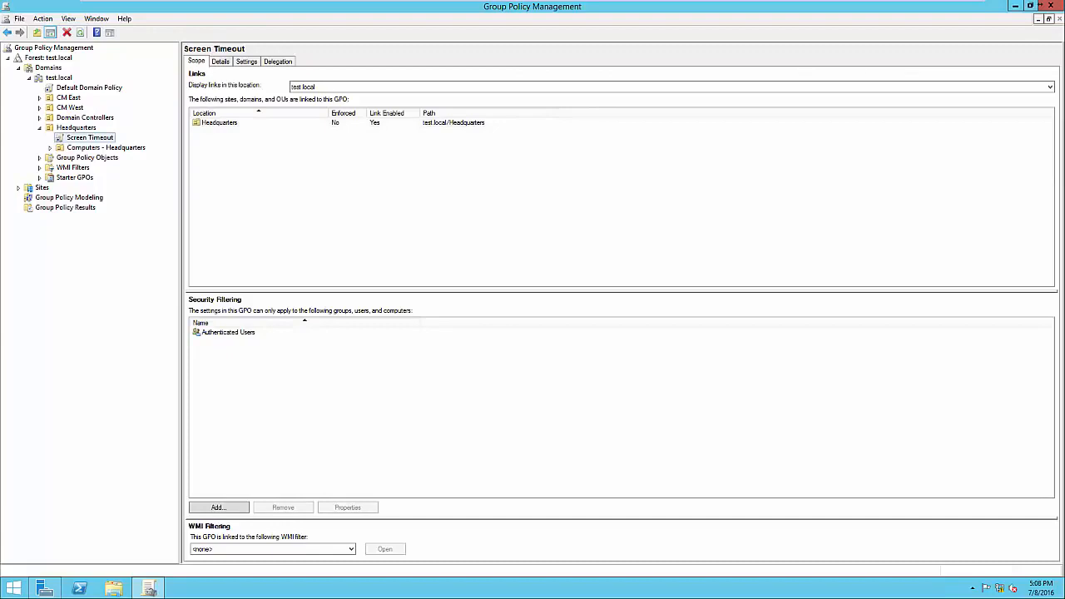
Open the Screen Timeout GPO for editing and display the Security Options in the computer configuration's Local Policies, with the editor maximized
{"action": "right_click", "coordinate": [95, 139]}
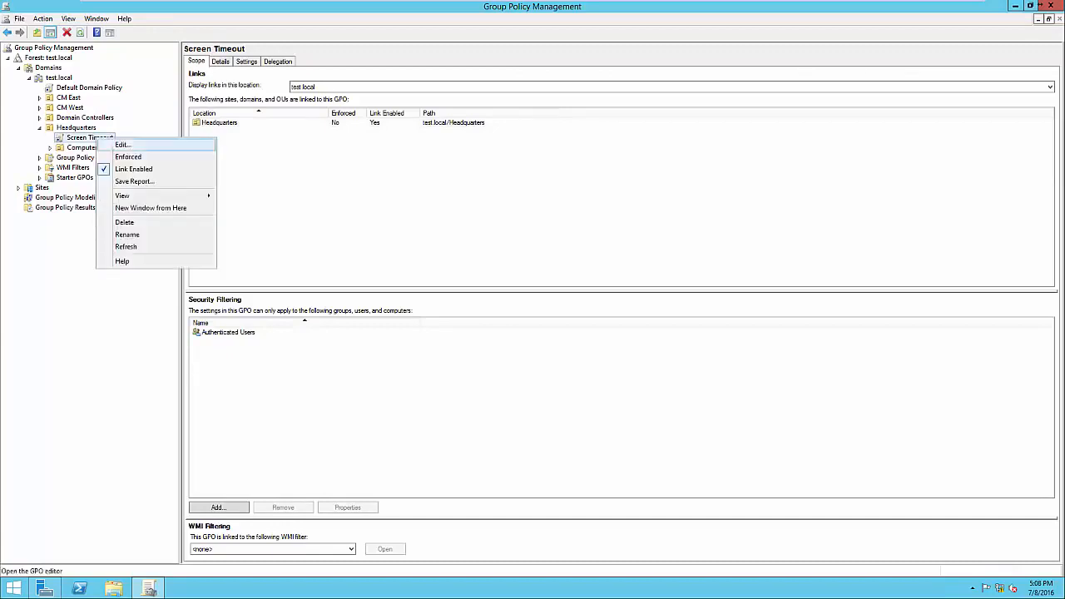
{"action": "left_click", "coordinate": [123, 145]}
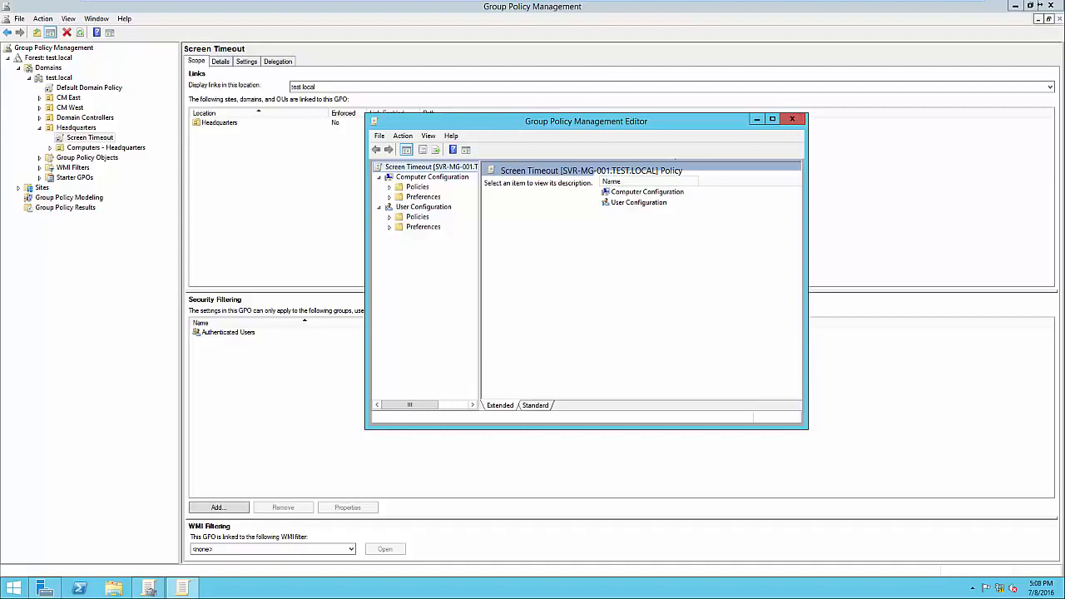
{"action": "left_click", "coordinate": [389, 187]}
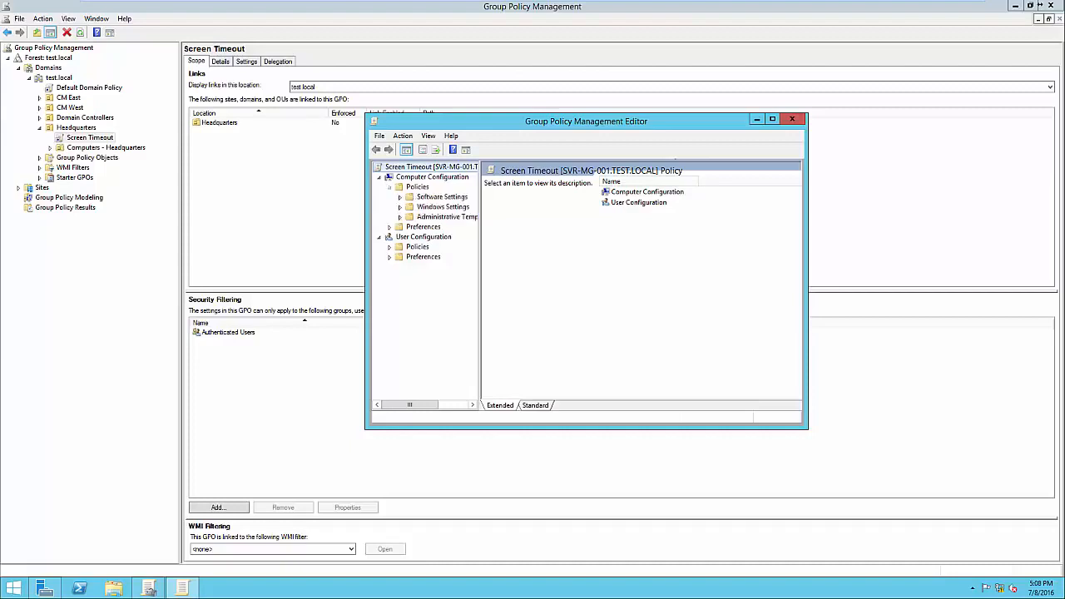
{"action": "left_click", "coordinate": [399, 206]}
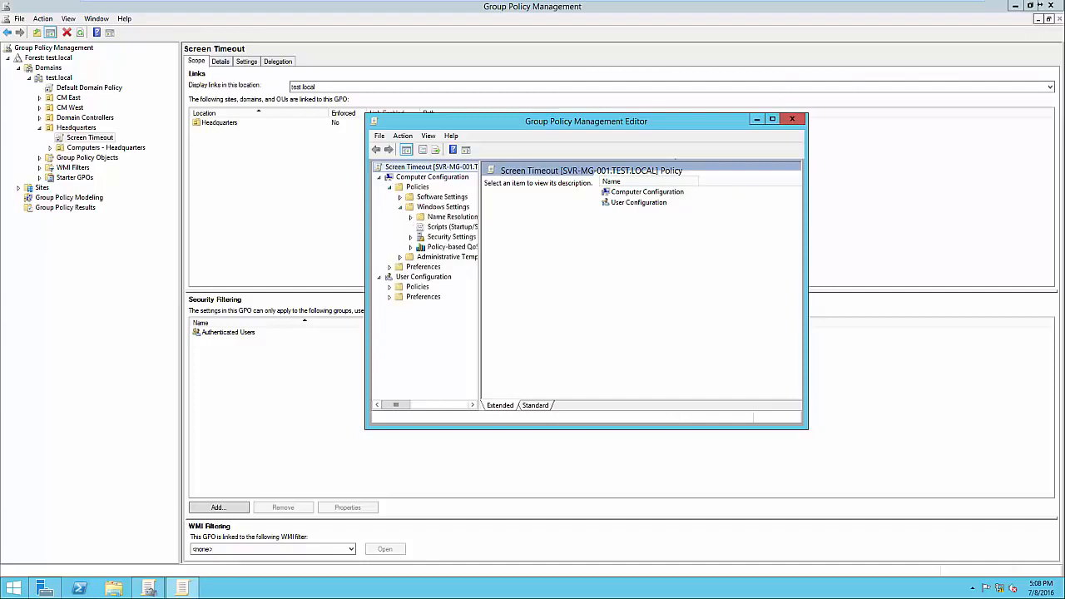
{"action": "left_click_drag", "start_coordinate": [481, 287], "coordinate": [568, 287]}
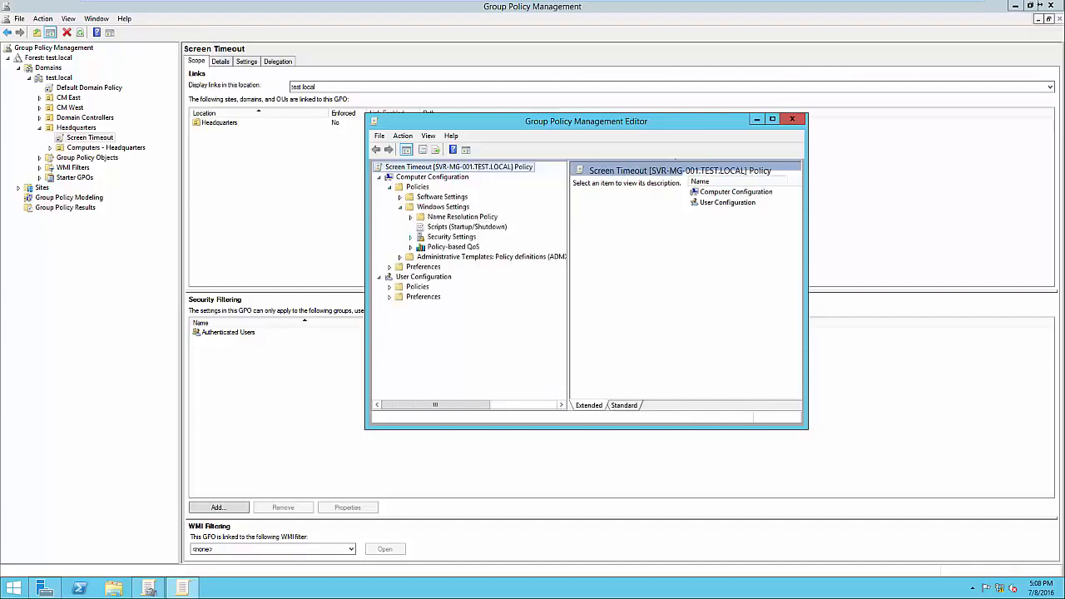
{"action": "left_click", "coordinate": [410, 238]}
{"action": "left_click", "coordinate": [421, 237]}
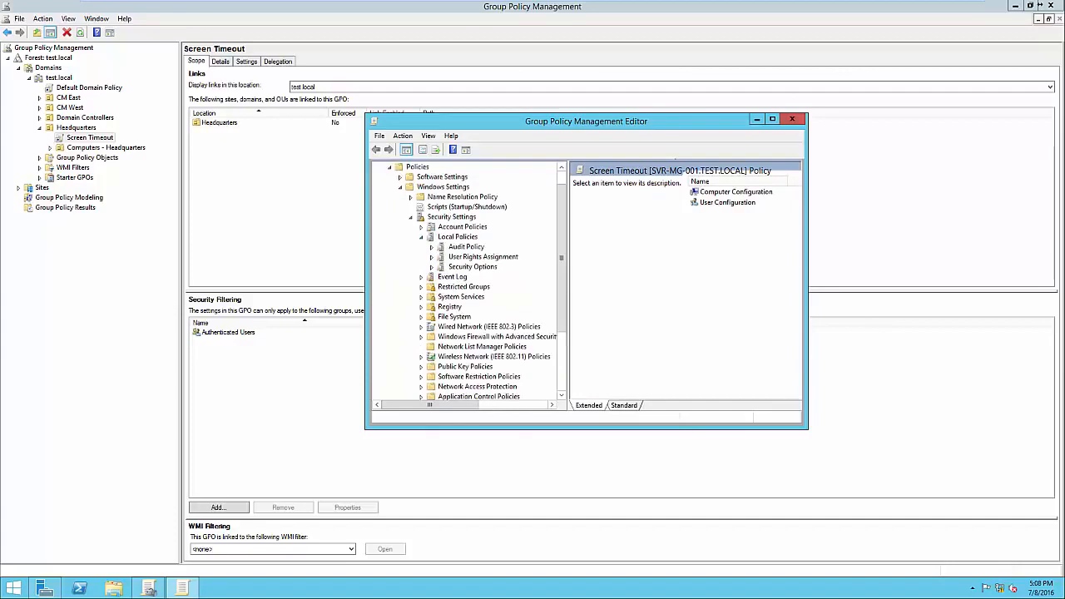
{"action": "left_click", "coordinate": [472, 268]}
{"action": "left_click", "coordinate": [772, 119]}
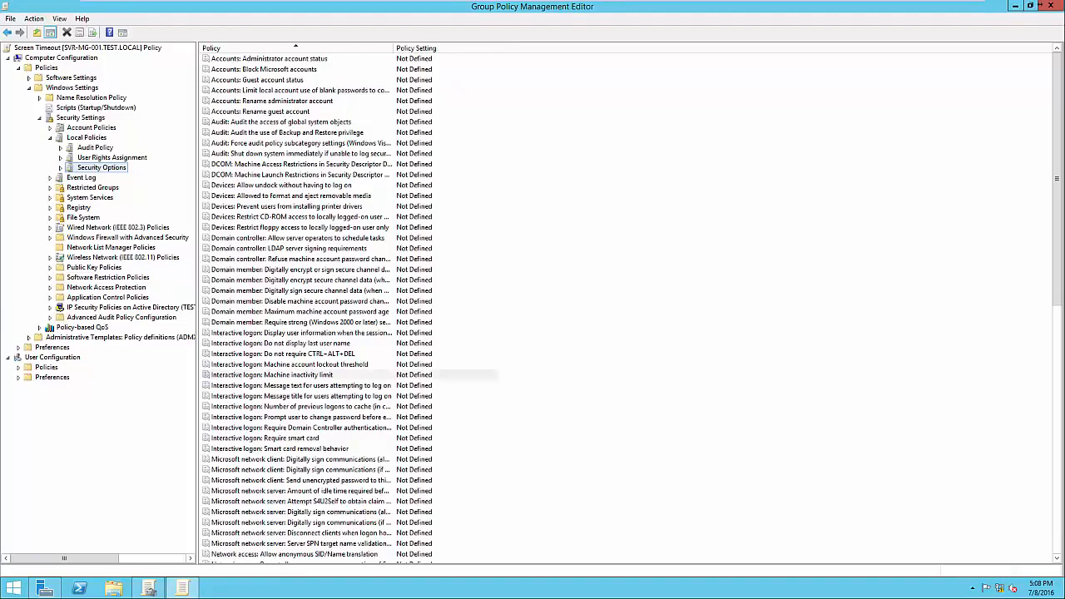
Define the Interactive logon: Machine inactivity limit policy as 300 seconds, checking its explanation, and close the policy editor
{"action": "double_click", "coordinate": [298, 375]}
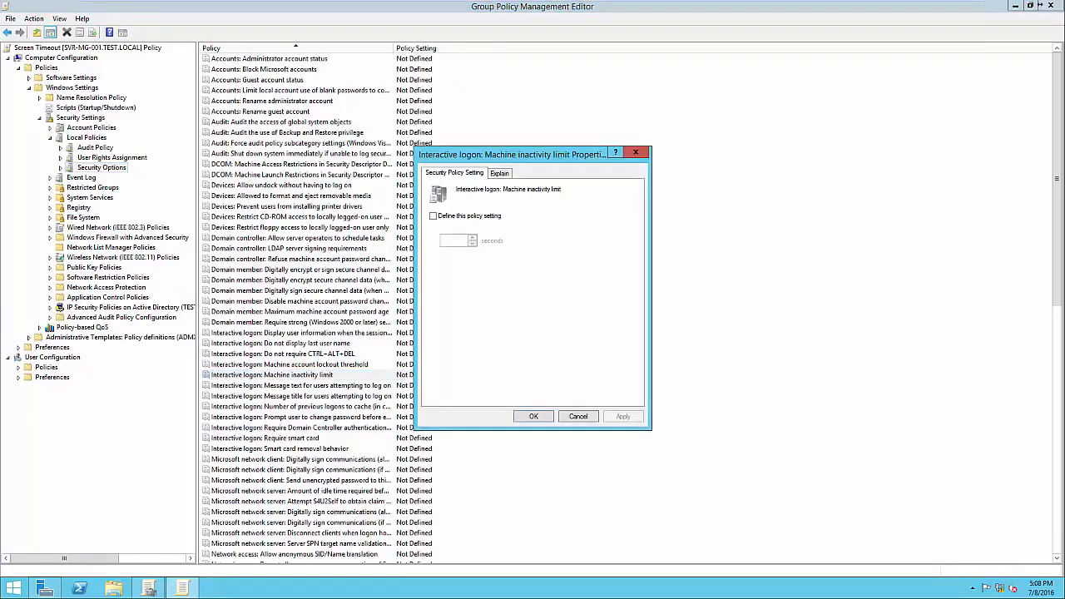
{"action": "left_click", "coordinate": [433, 216]}
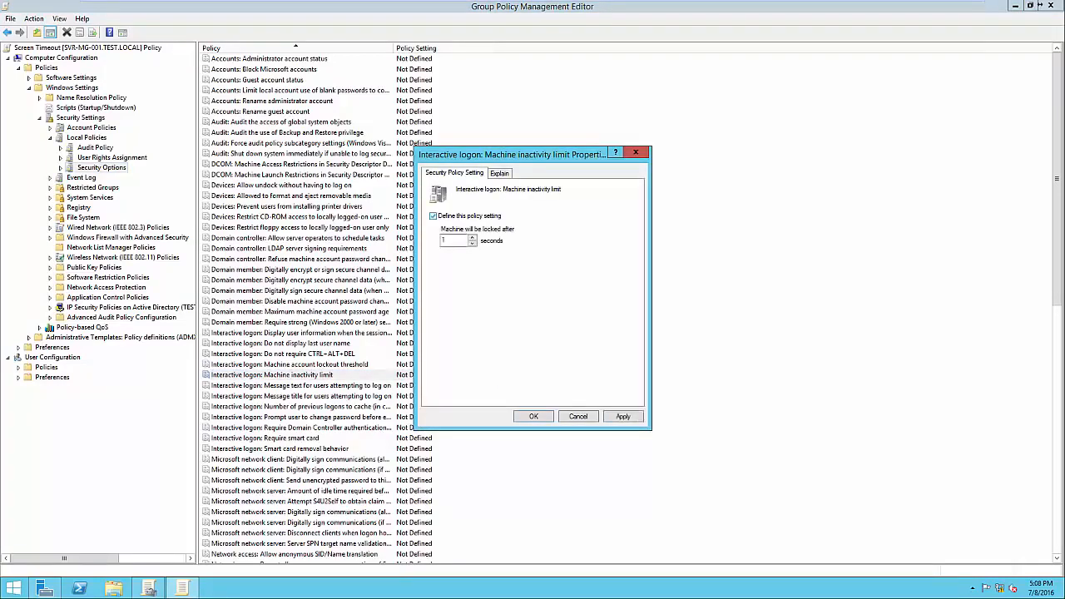
{"action": "left_click", "coordinate": [446, 241]}
{"action": "type", "text": "300"}
{"action": "left_click", "coordinate": [499, 174]}
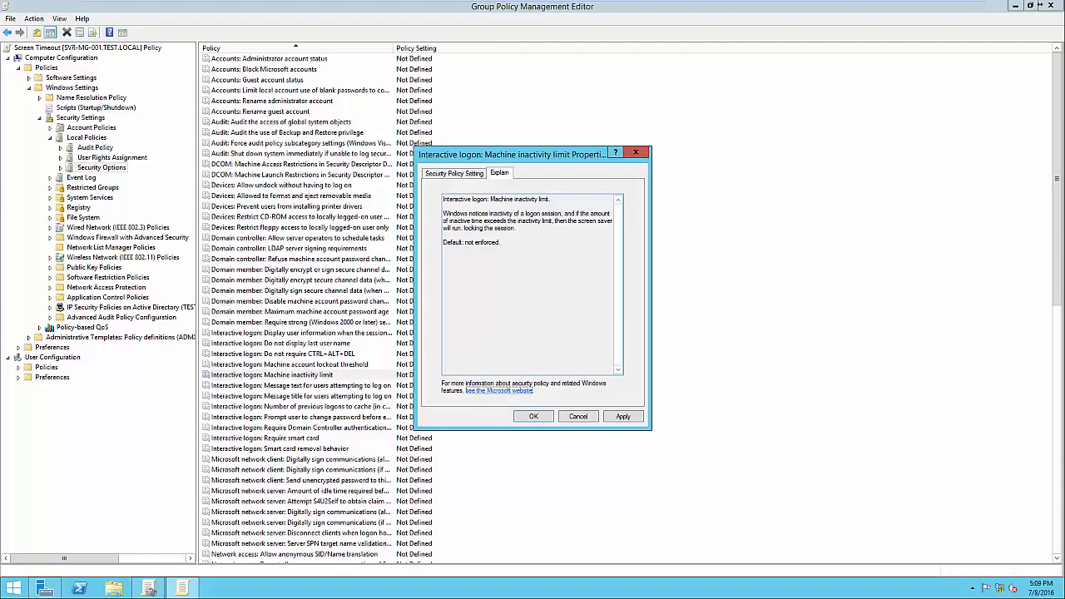
{"action": "left_click", "coordinate": [455, 173]}
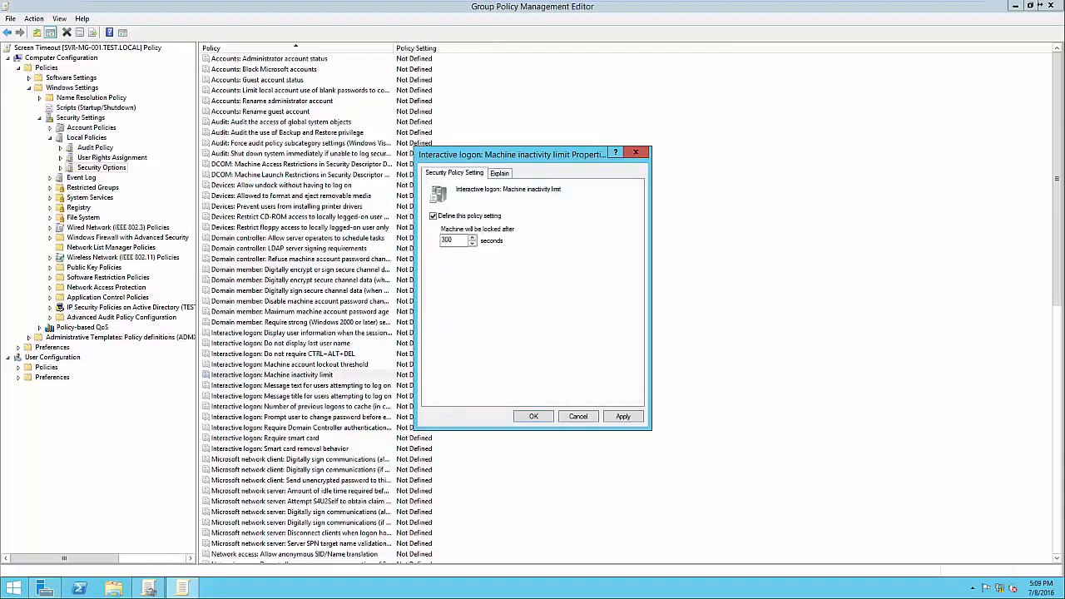
{"action": "left_click", "coordinate": [622, 416]}
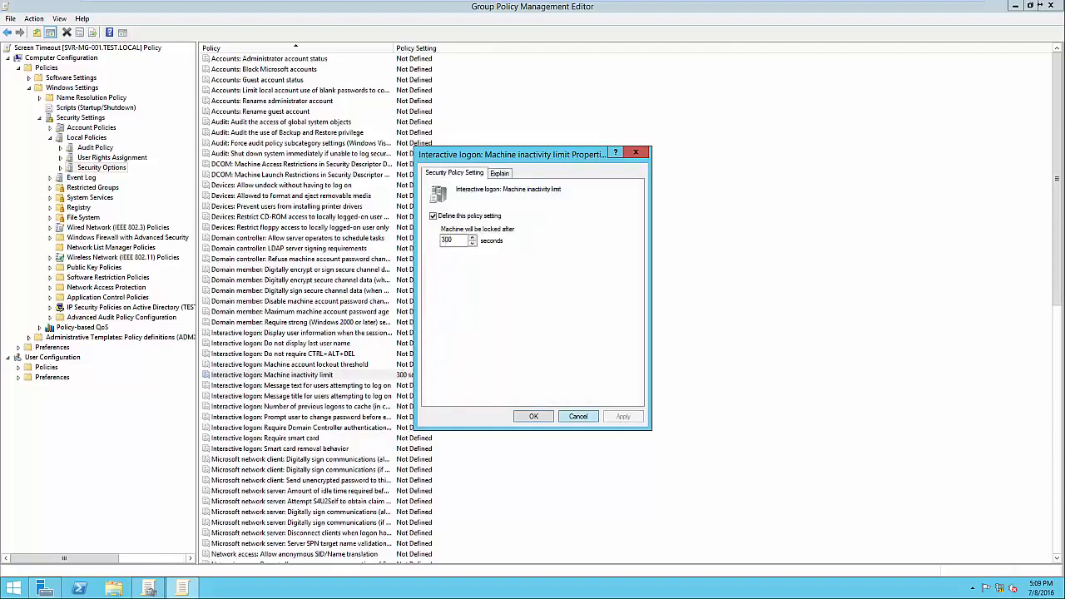
{"action": "left_click", "coordinate": [534, 417]}
{"action": "left_click", "coordinate": [583, 391]}
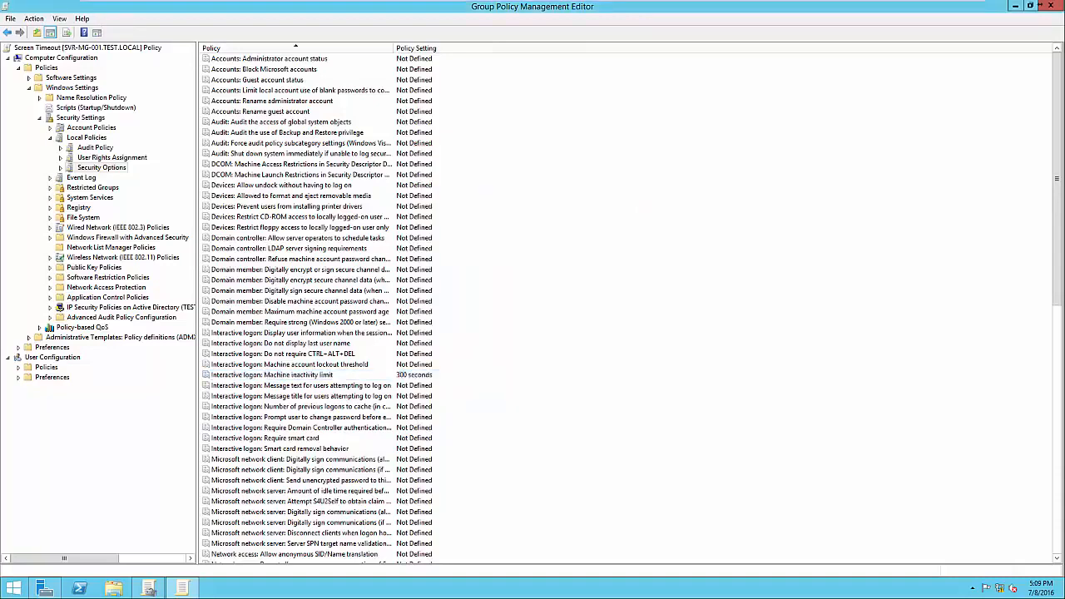
{"action": "left_click", "coordinate": [320, 376]}
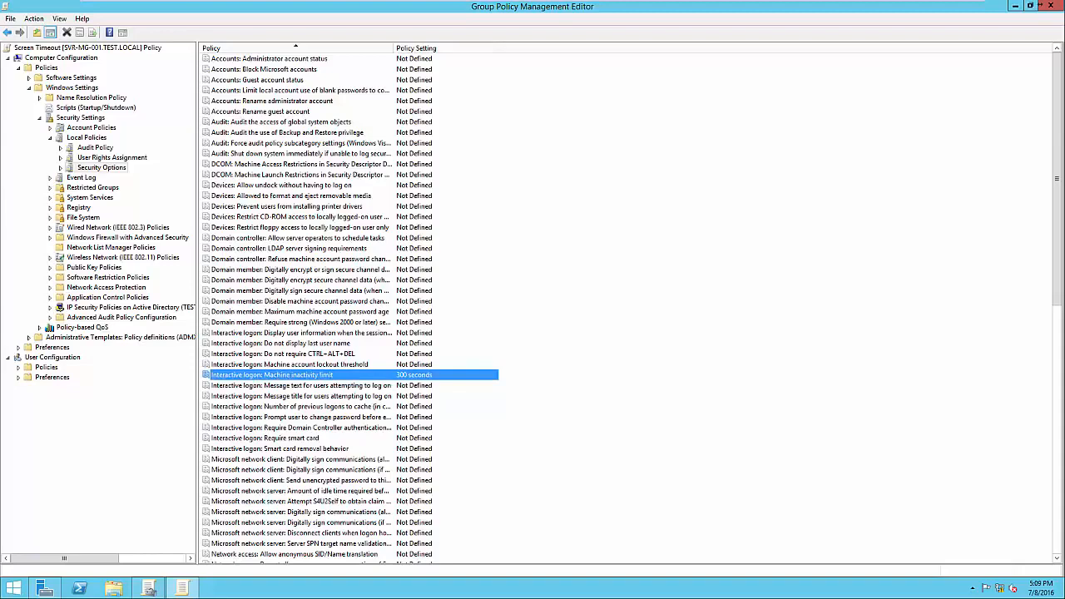
{"action": "left_click", "coordinate": [1050, 6]}
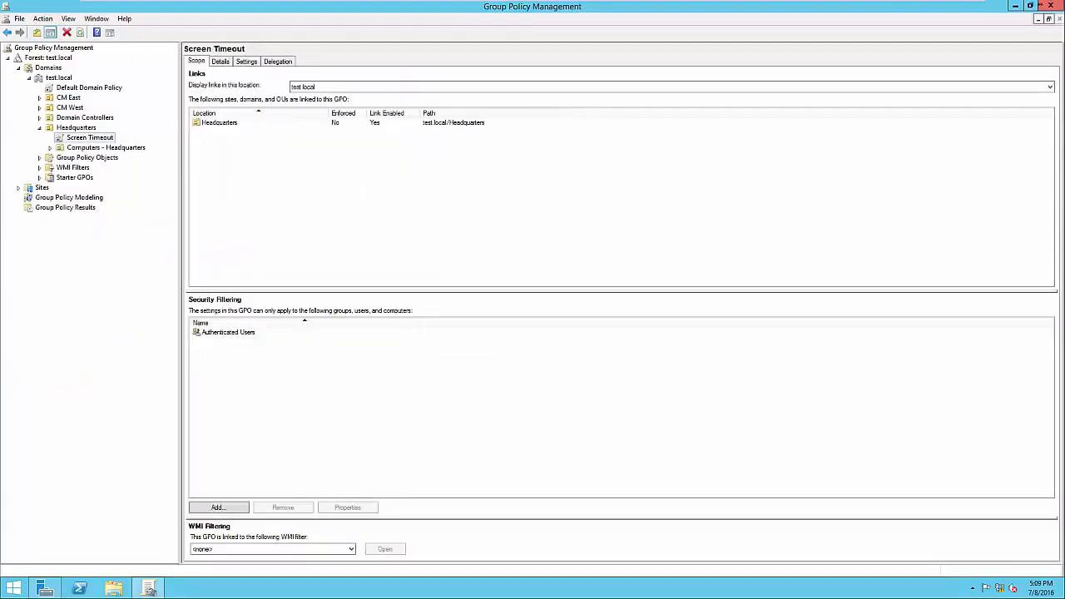
Review the Screen Timeout GPO's settings report for the machine inactivity limit, and check its security filtering entry
{"action": "left_click", "coordinate": [247, 61]}
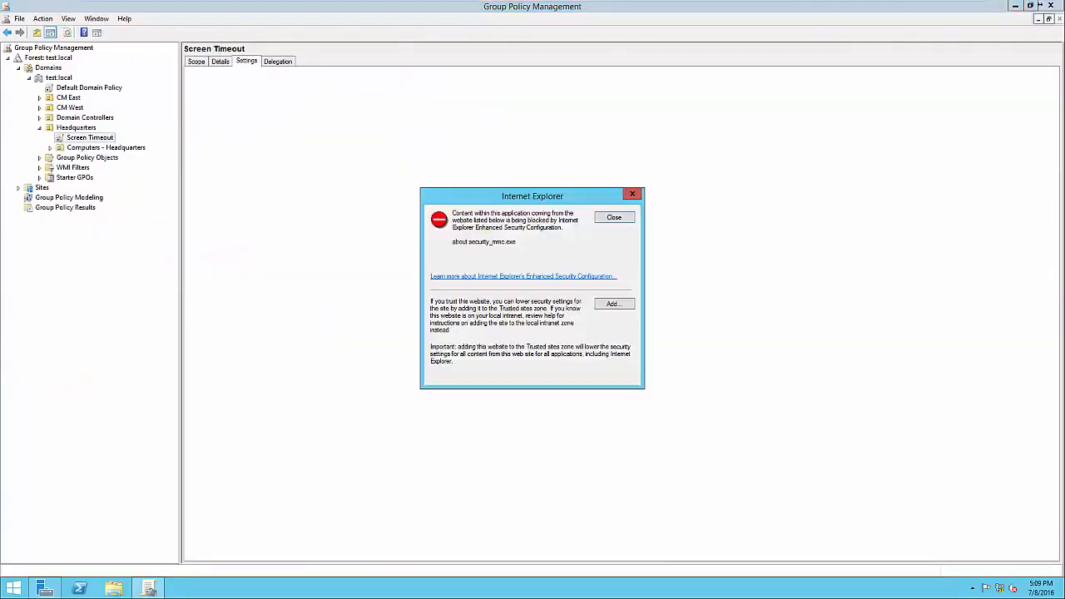
{"action": "key", "text": "Return"}
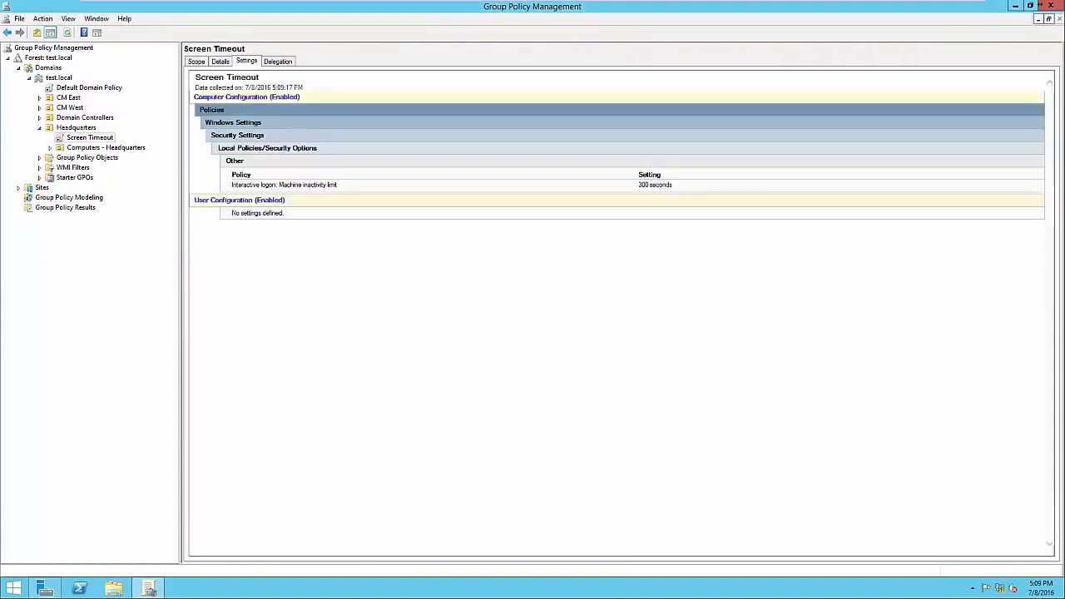
{"action": "left_click_drag", "start_coordinate": [232, 176], "coordinate": [339, 185]}
{"action": "left_click", "coordinate": [341, 186]}
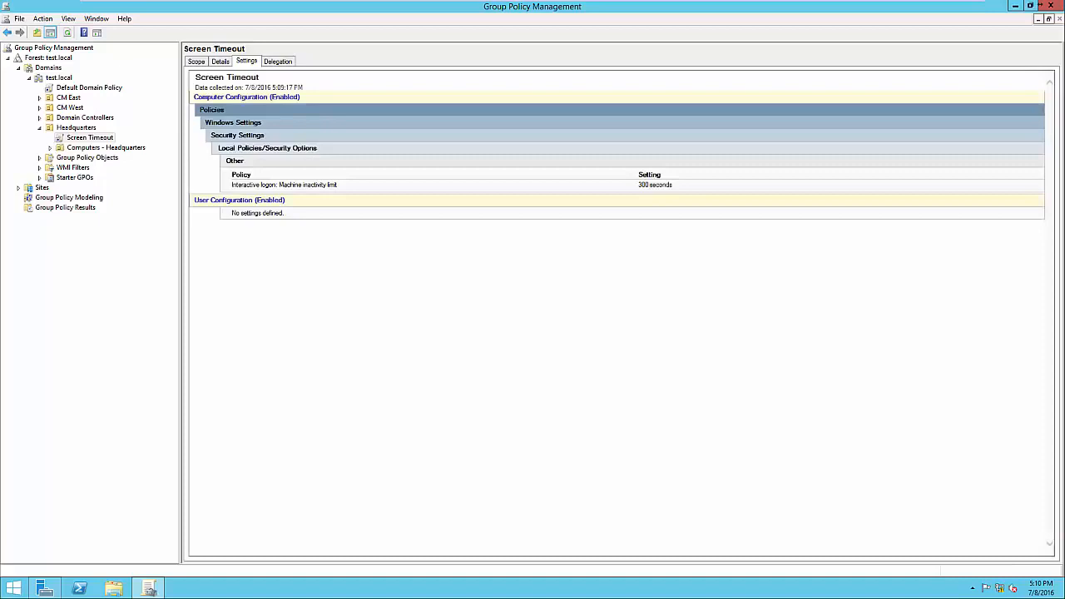
{"action": "left_click", "coordinate": [196, 62]}
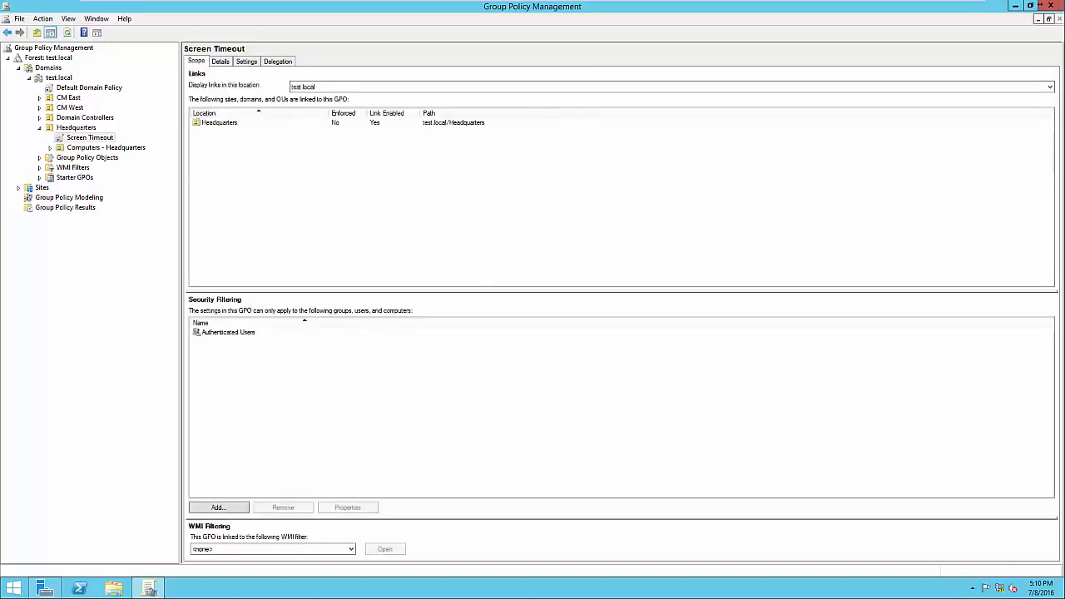
{"action": "left_click", "coordinate": [228, 332]}
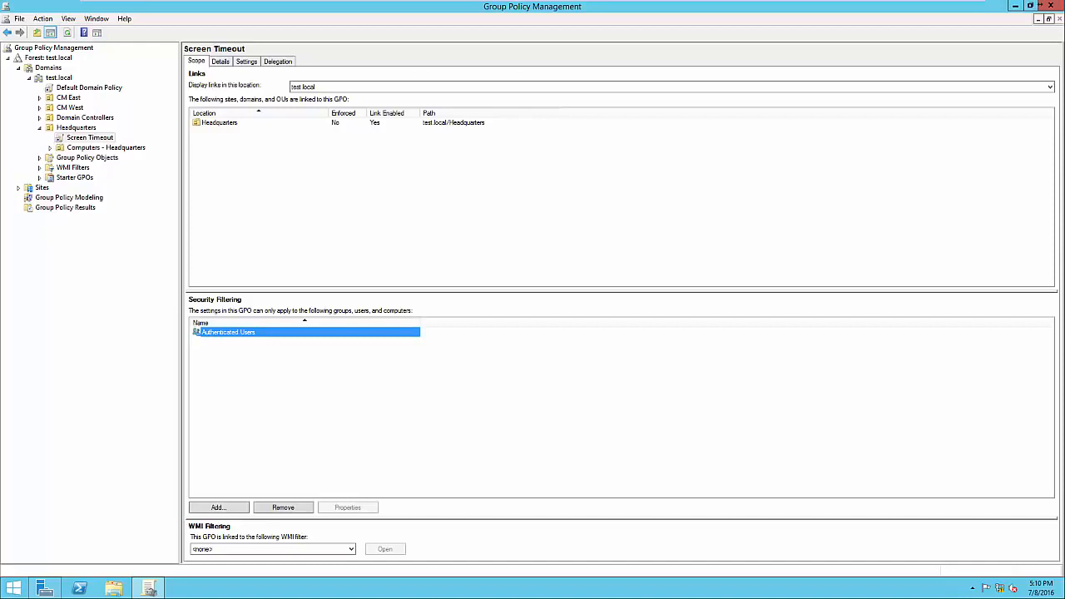
Switch to Server Manager, open Active Directory Users and Computers, and locate the Accounting security group in the Headquarters organizational unit
{"action": "key", "text": "alt+Tab"}
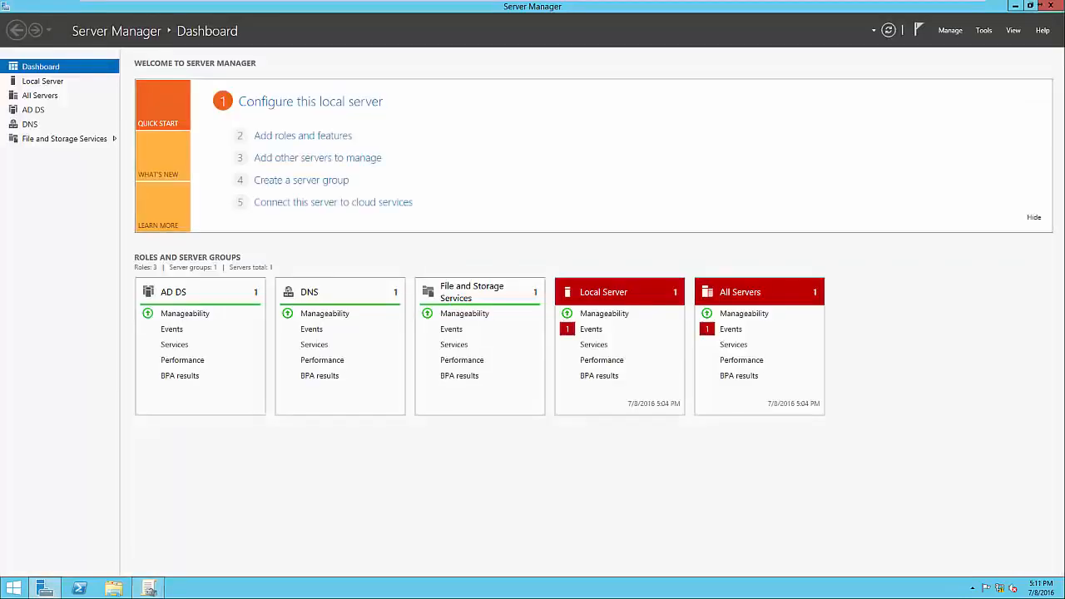
{"action": "left_click", "coordinate": [984, 30]}
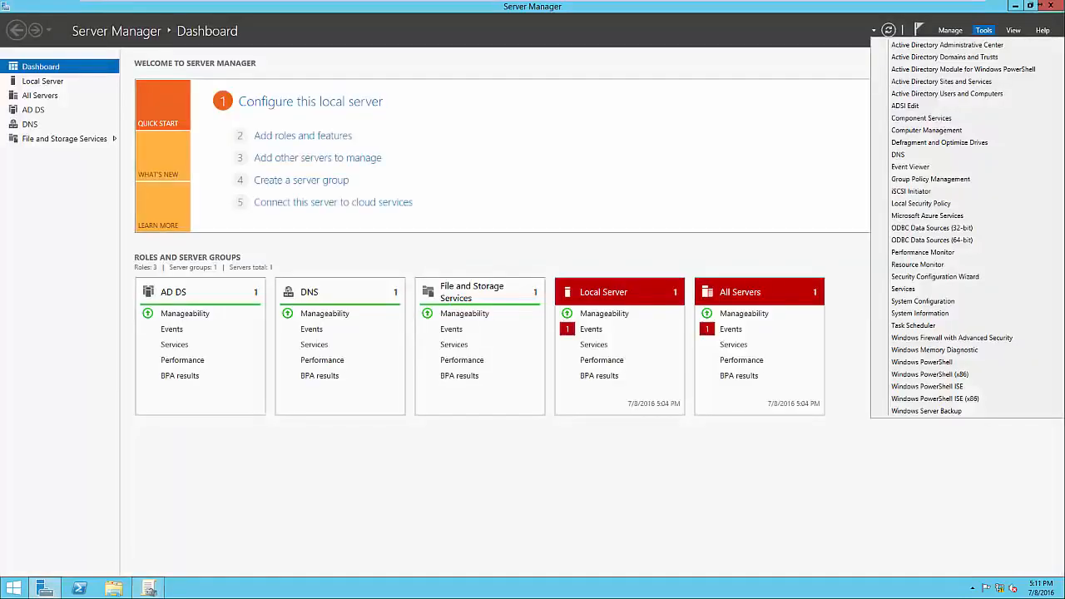
{"action": "left_click", "coordinate": [947, 93]}
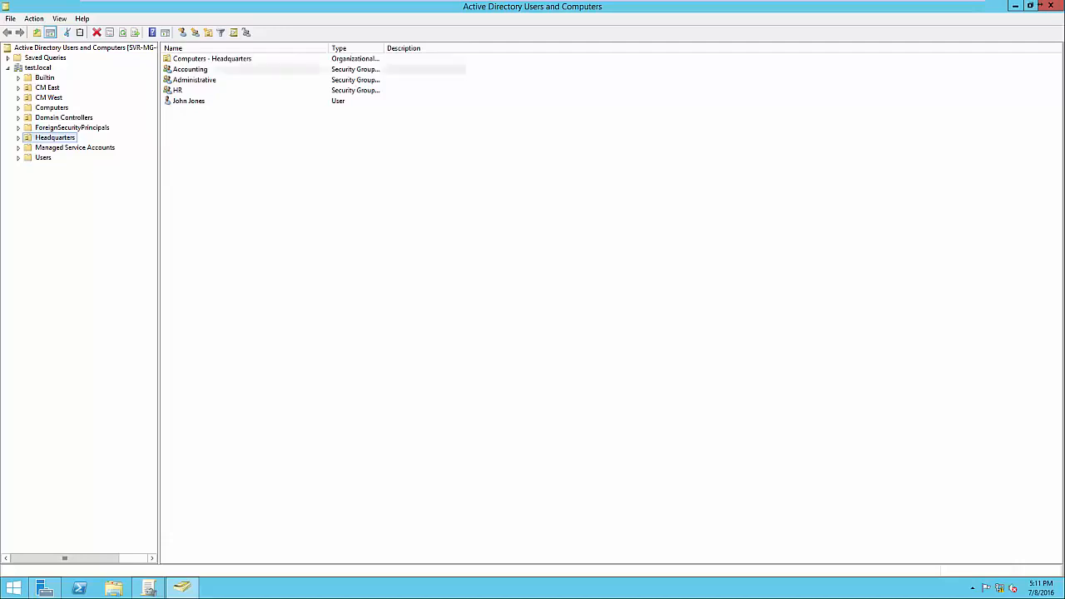
{"action": "left_click", "coordinate": [190, 69]}
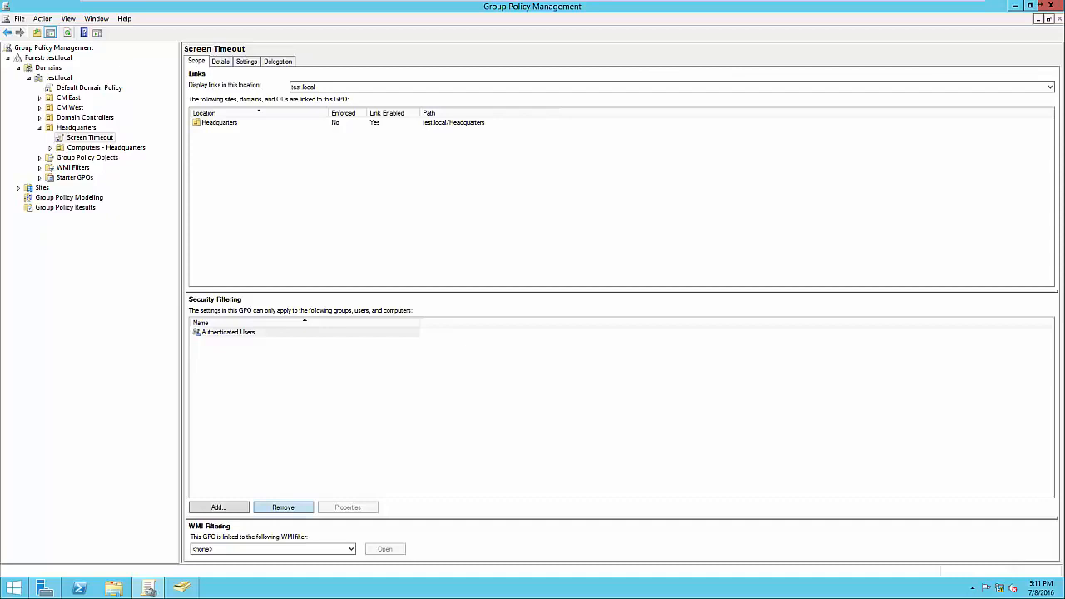
Replace Authenticated Users with the Accounting group in the Screen Timeout GPO's security filtering
{"action": "left_click", "coordinate": [283, 507]}
{"action": "key", "text": "Return"}
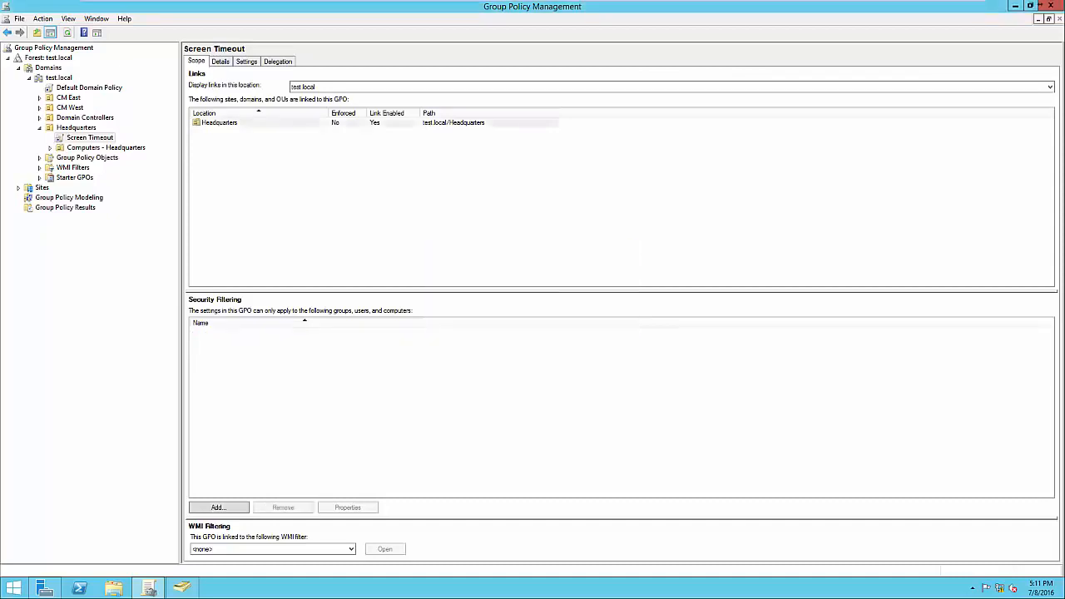
{"action": "left_click", "coordinate": [219, 508]}
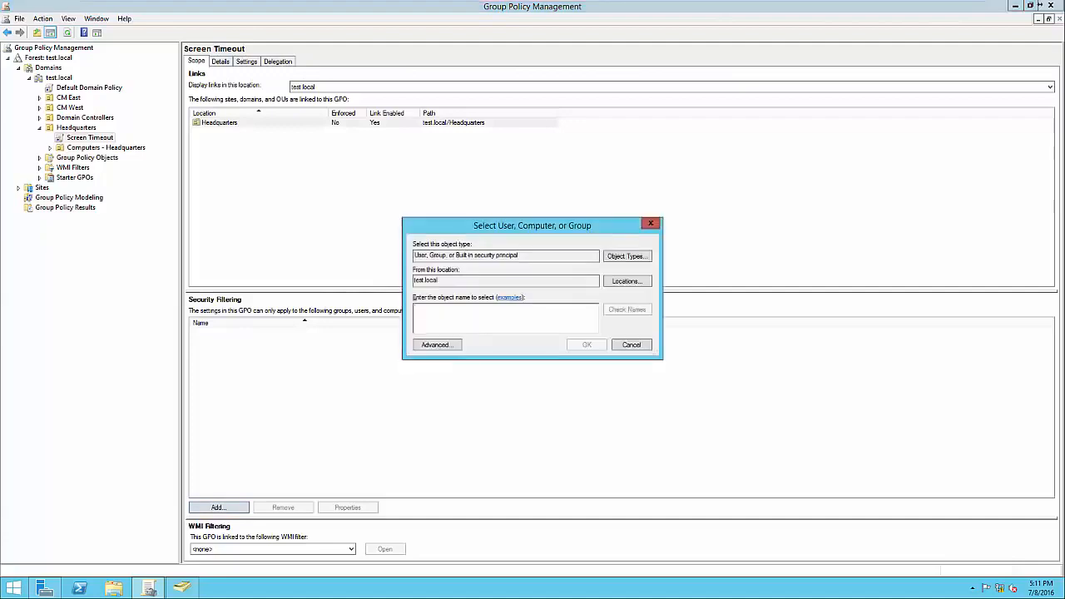
{"action": "type", "text": "Accounting"}
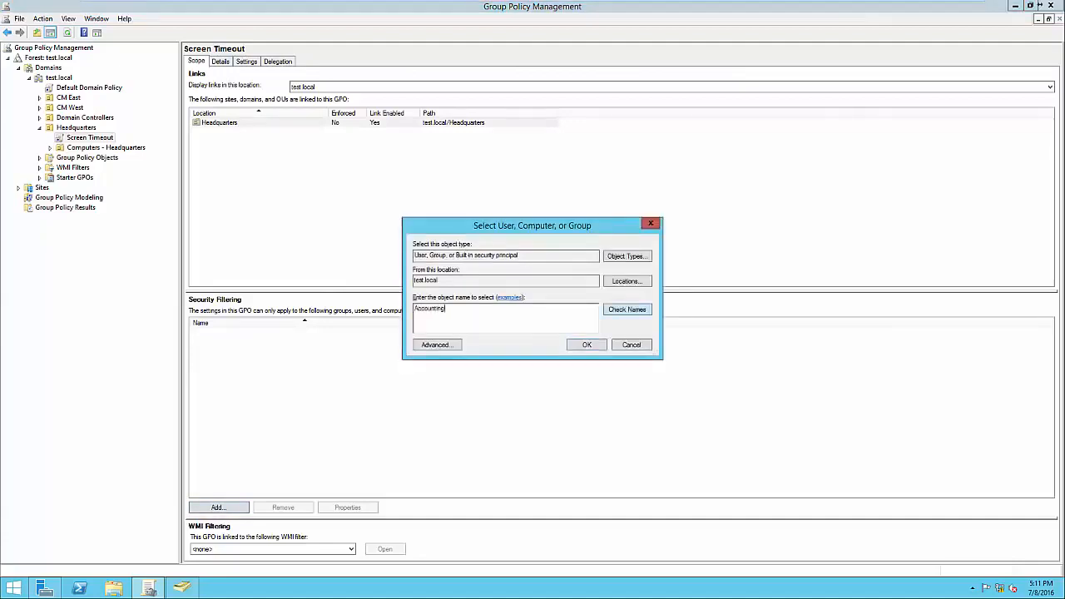
{"action": "left_click", "coordinate": [628, 310]}
{"action": "left_click", "coordinate": [587, 345]}
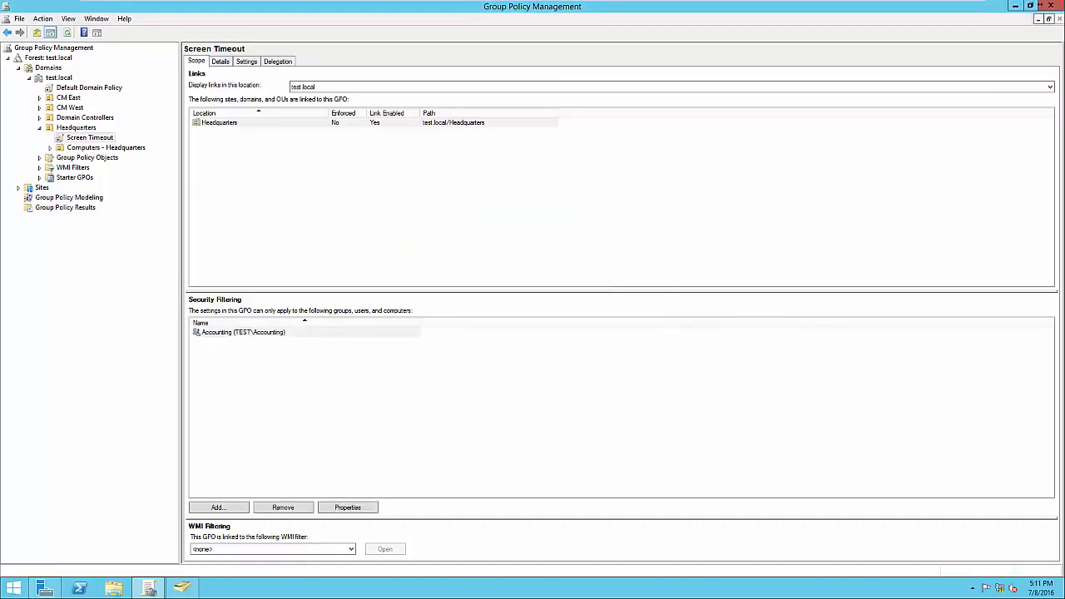
{"action": "left_click", "coordinate": [243, 332]}
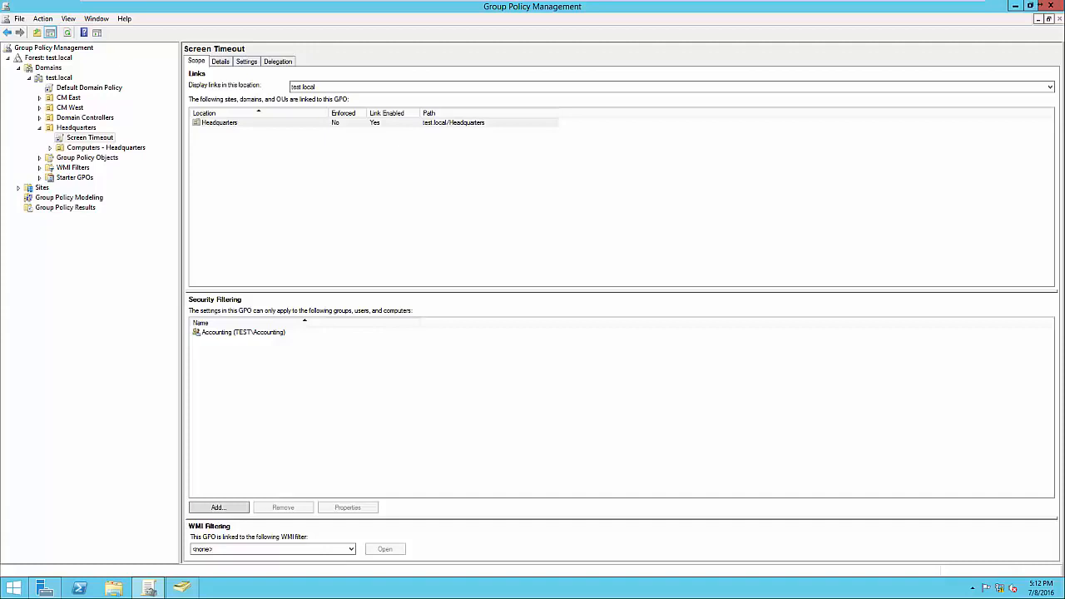
Examine the Startup and Shutdown scripts section of the Screen Timeout GPO's computer policies, closing the policy editor when done
{"action": "left_click", "coordinate": [89, 137]}
{"action": "right_click", "coordinate": [104, 137]}
{"action": "left_click", "coordinate": [121, 143]}
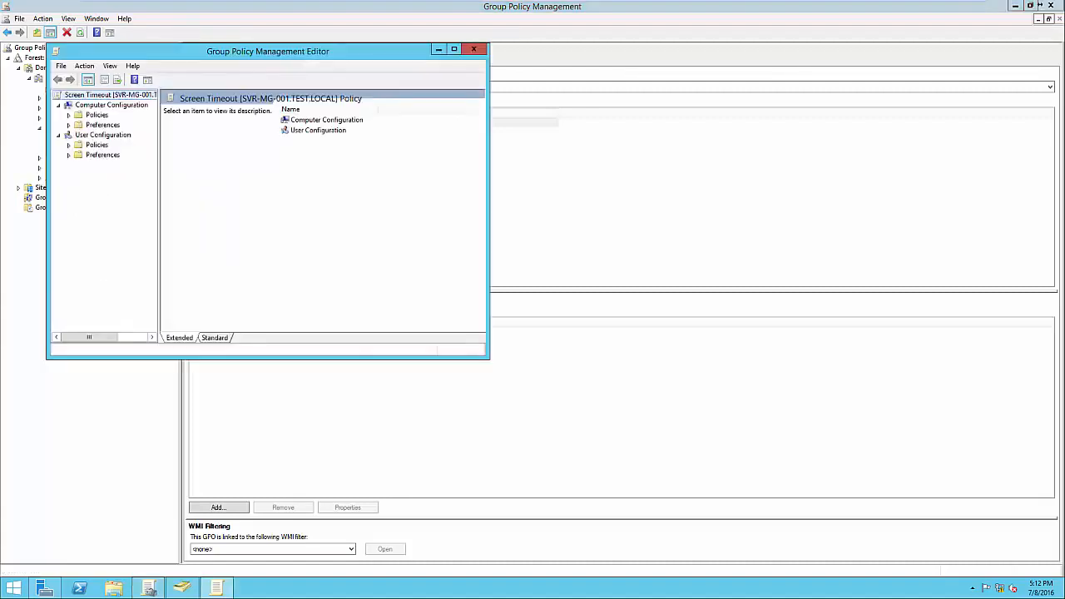
{"action": "left_click", "coordinate": [69, 114]}
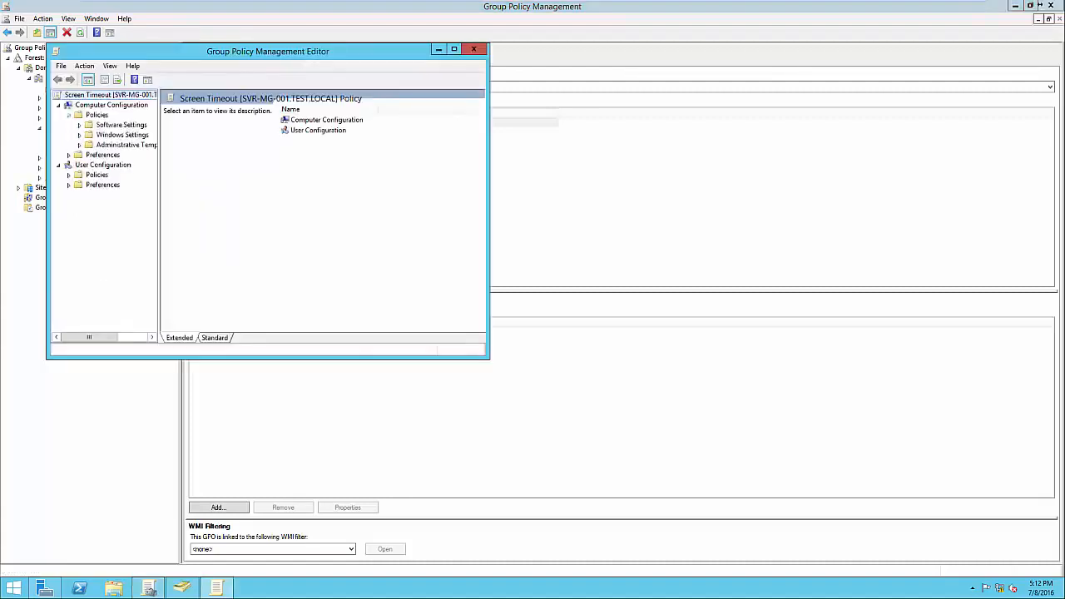
{"action": "left_click", "coordinate": [79, 134]}
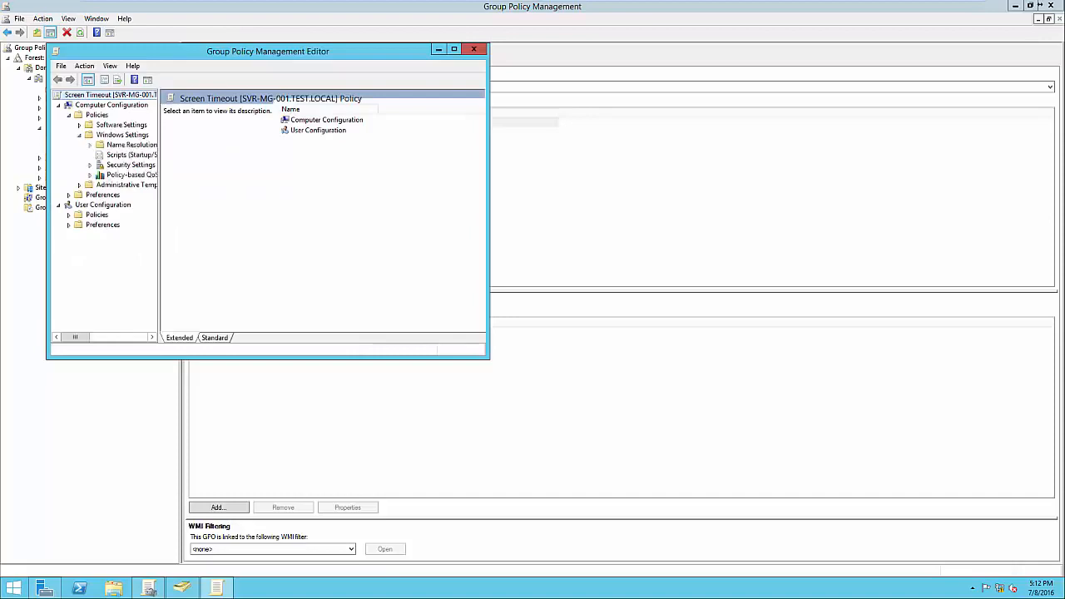
{"action": "left_click", "coordinate": [130, 155]}
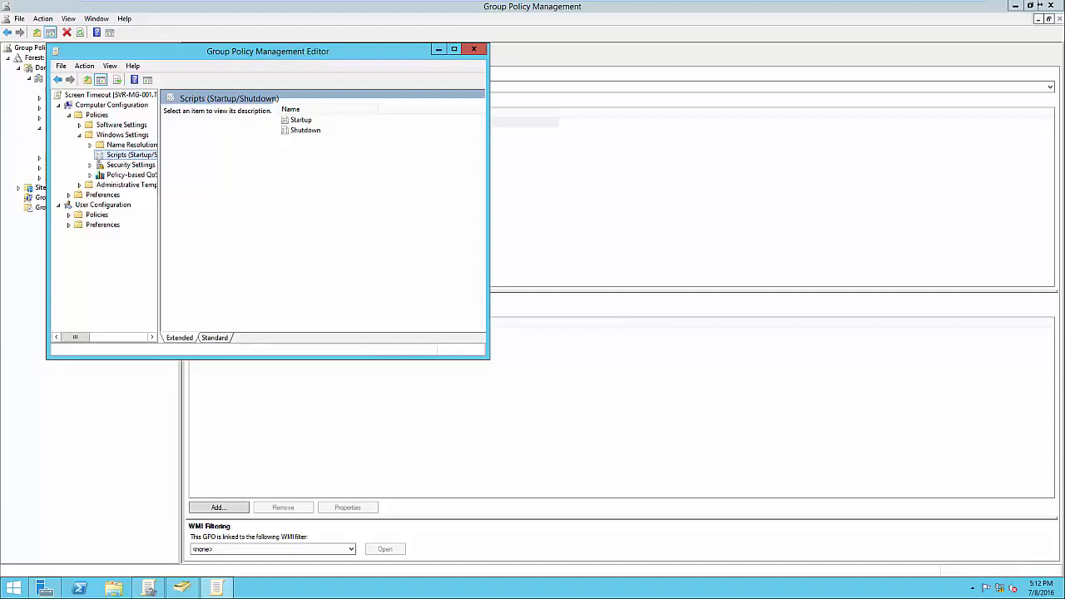
{"action": "left_click", "coordinate": [474, 49]}
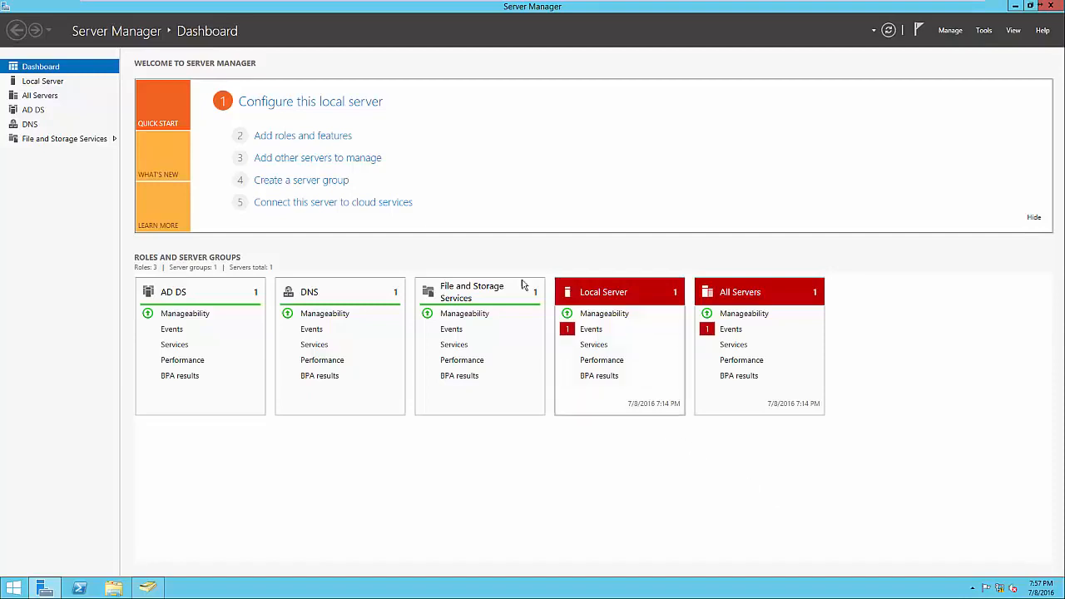
Start adding roles to SVR-MG-001 and select the Print and Document Services role with its required management tools
{"action": "left_click", "coordinate": [301, 137]}
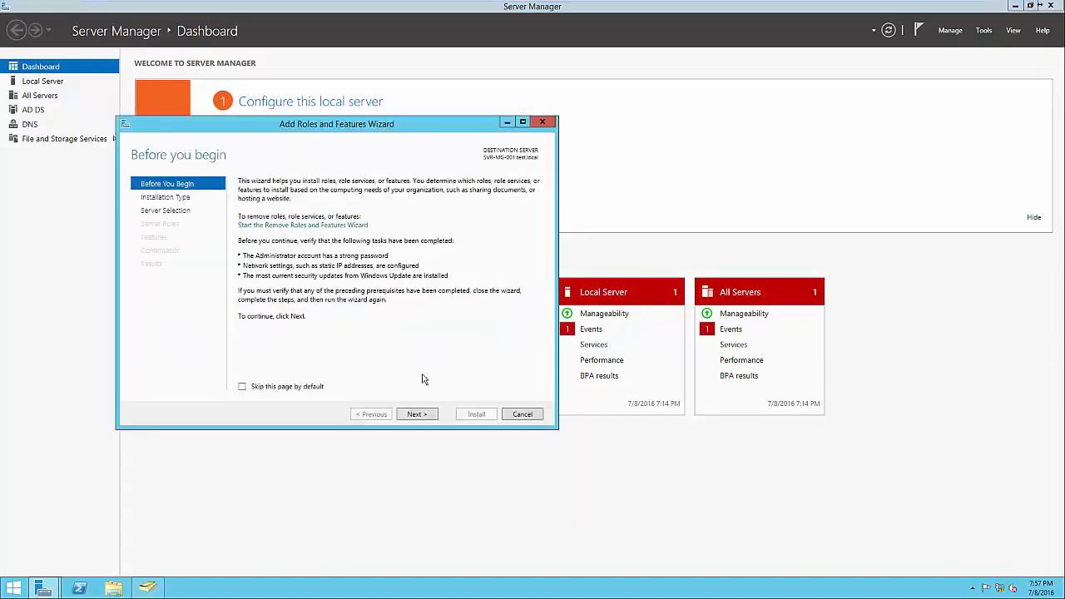
{"action": "left_click", "coordinate": [417, 414]}
{"action": "left_click", "coordinate": [417, 415]}
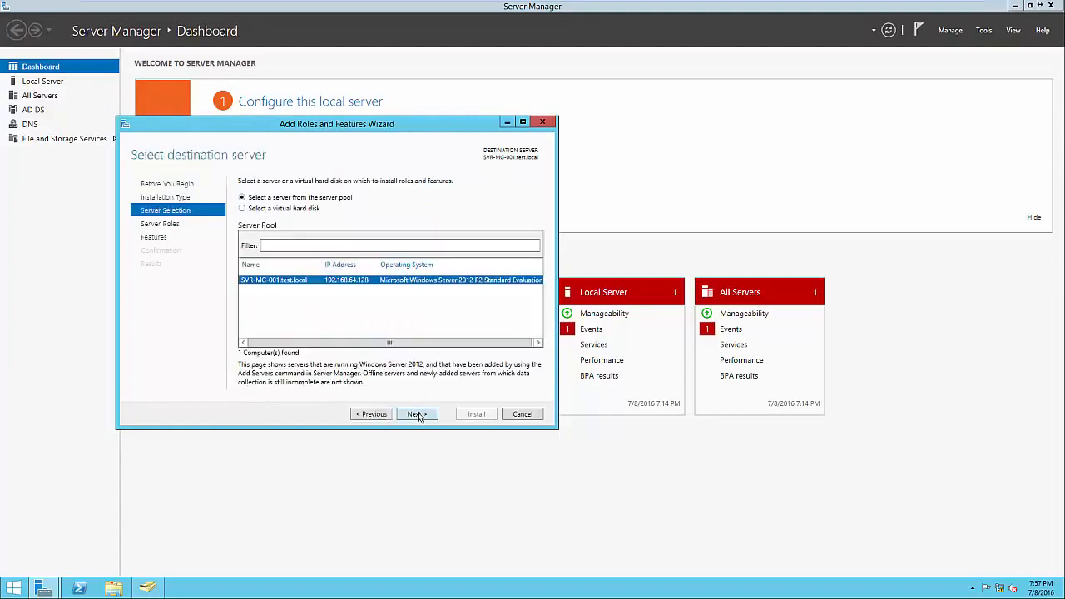
{"action": "left_click", "coordinate": [417, 415]}
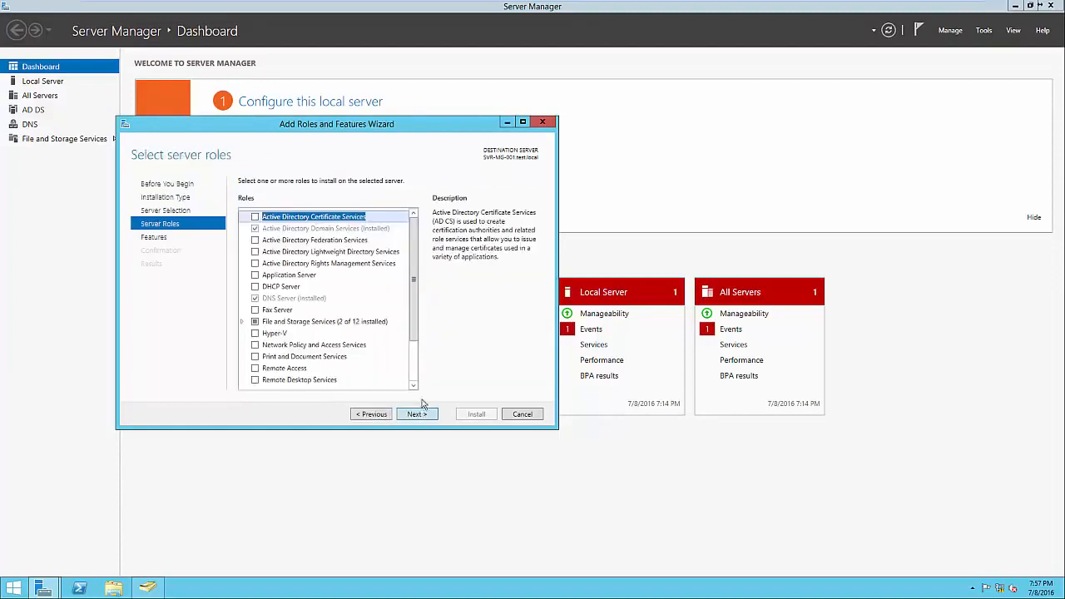
{"action": "scroll", "coordinate": [413, 351], "scroll_direction": "down", "scroll_amount": 1}
{"action": "scroll", "coordinate": [413, 351], "scroll_direction": "down", "scroll_amount": 1}
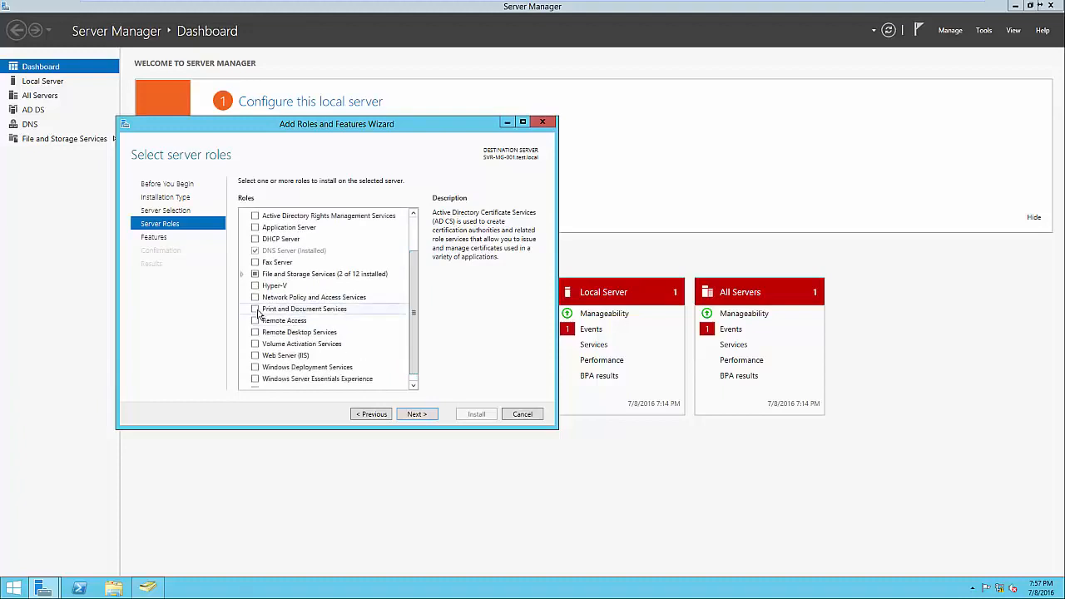
{"action": "left_click", "coordinate": [256, 309]}
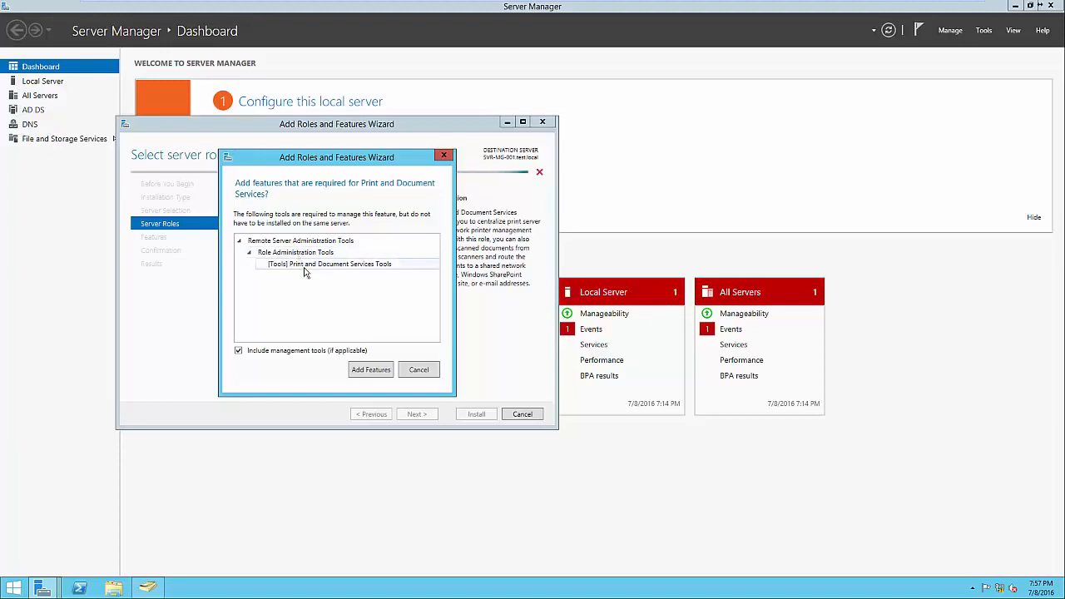
{"action": "left_click", "coordinate": [375, 372]}
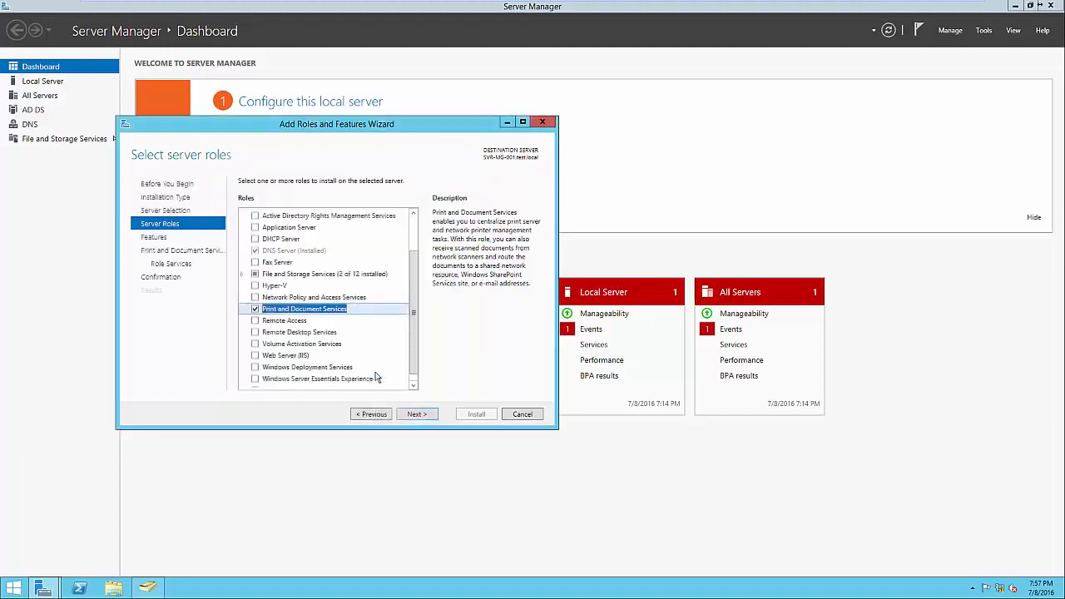
Keep only Print Server among the Print and Document Services role services, install the role, and close the wizard
{"action": "left_click", "coordinate": [418, 415]}
{"action": "left_click", "coordinate": [418, 414]}
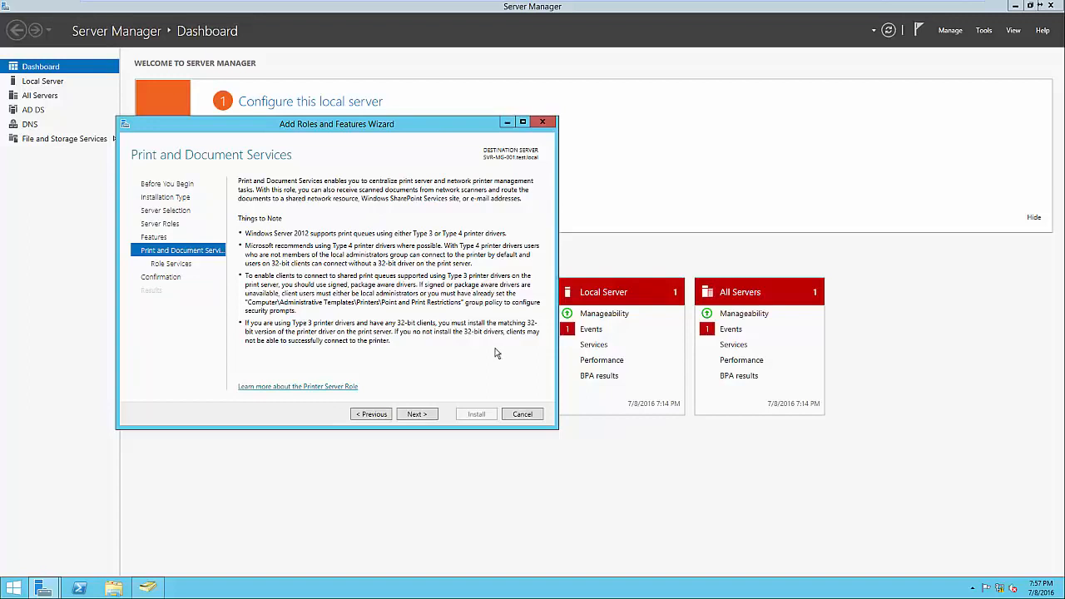
{"action": "left_click", "coordinate": [431, 417]}
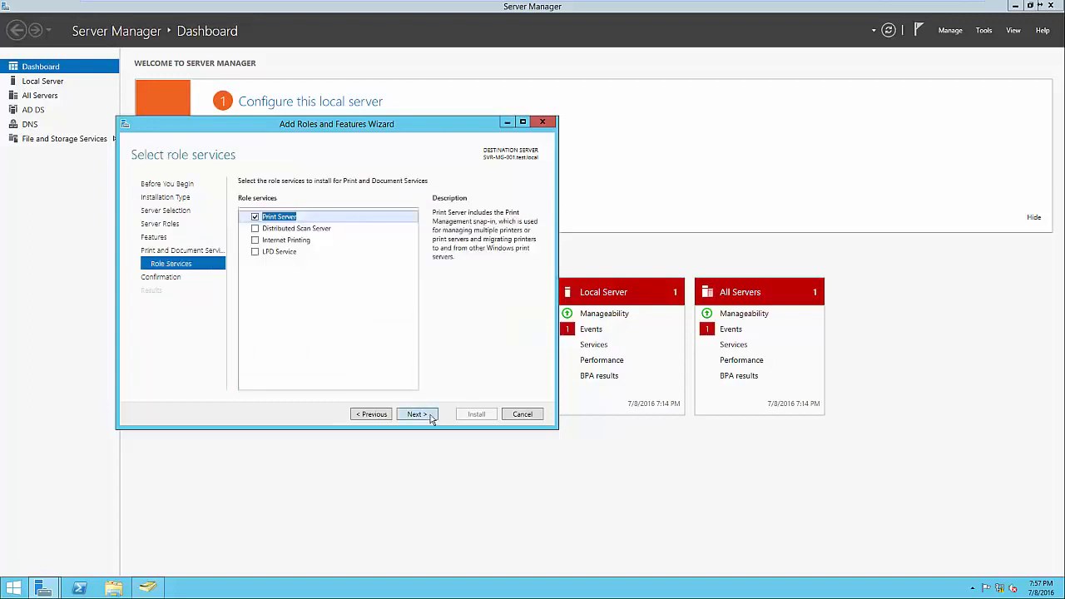
{"action": "left_click", "coordinate": [319, 241]}
{"action": "left_click", "coordinate": [306, 258]}
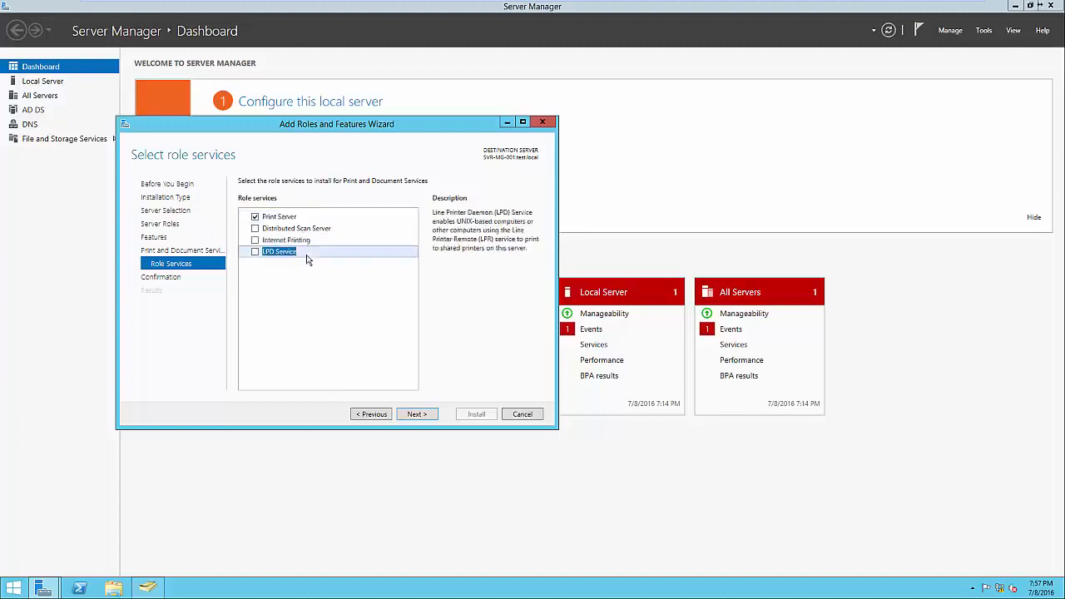
{"action": "left_click", "coordinate": [287, 217]}
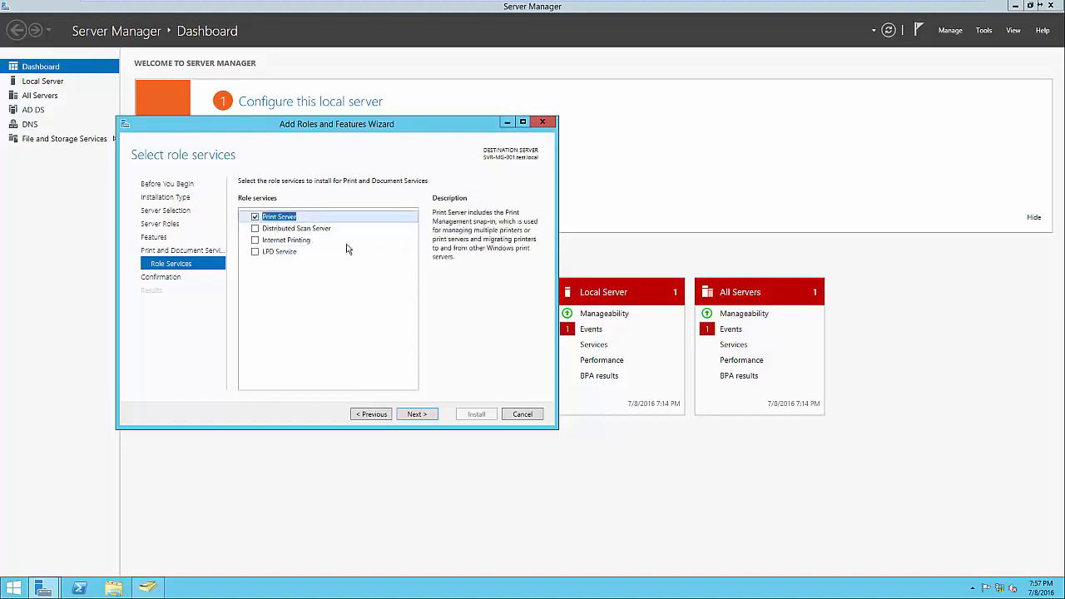
{"action": "left_click", "coordinate": [418, 413]}
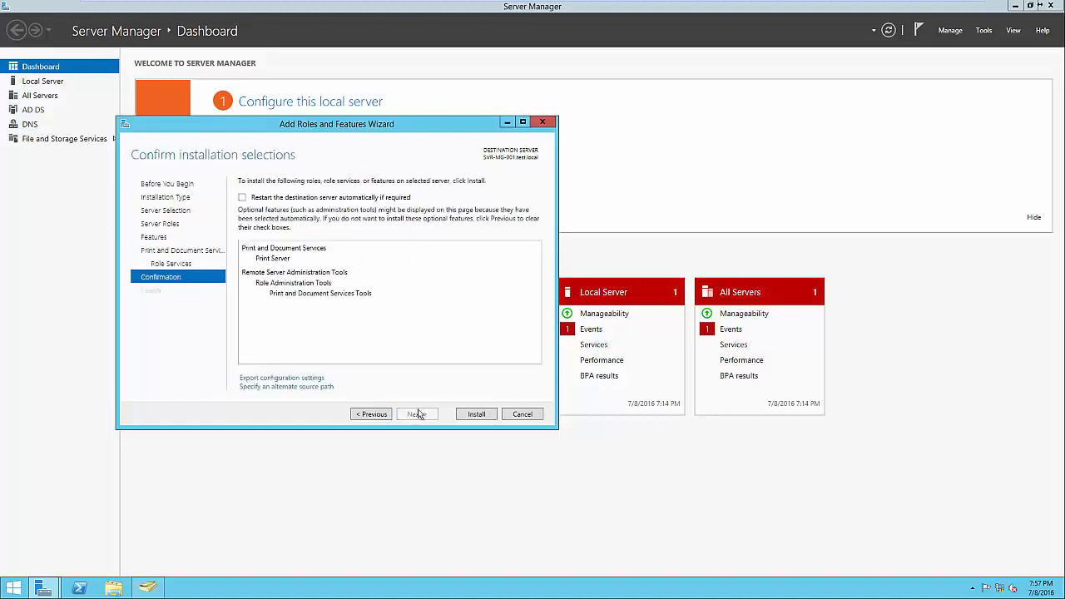
{"action": "left_click", "coordinate": [476, 414]}
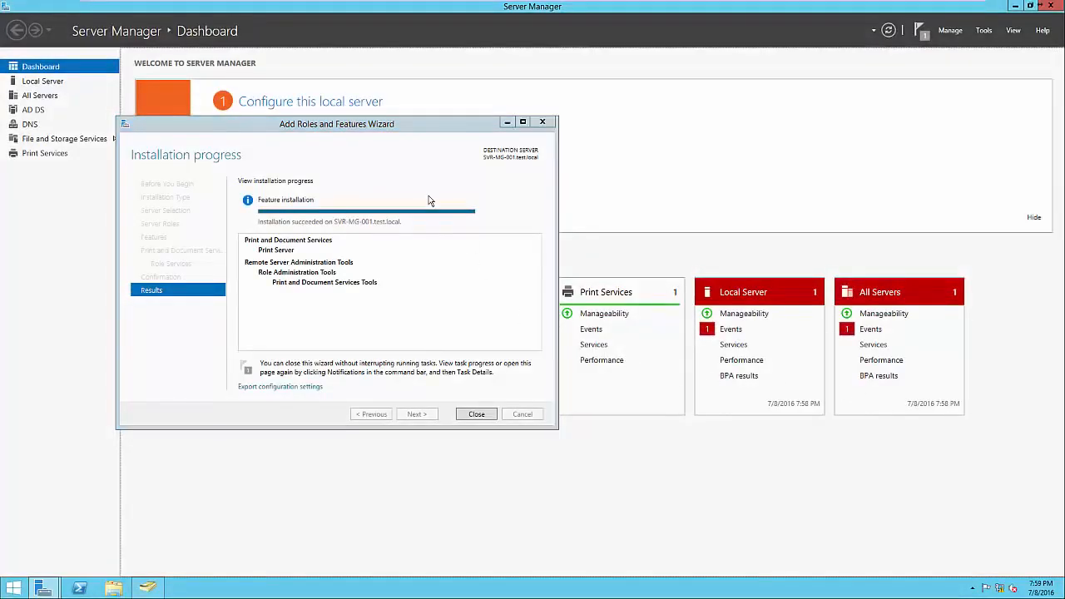
{"action": "left_click", "coordinate": [478, 413]}
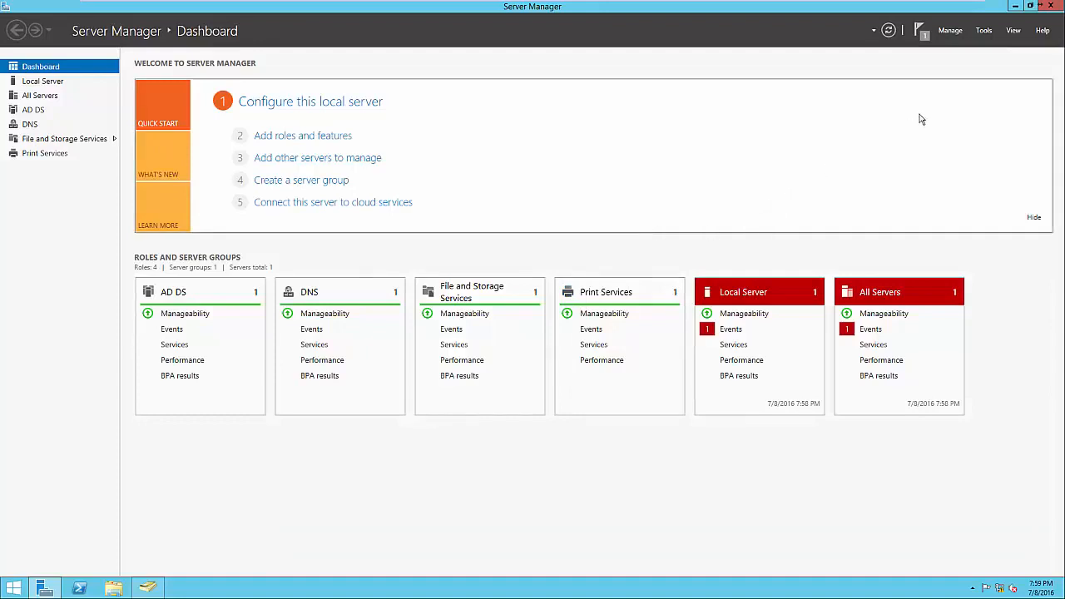
Open Print Management and review the lists of all printers and all drivers
{"action": "left_click", "coordinate": [983, 32]}
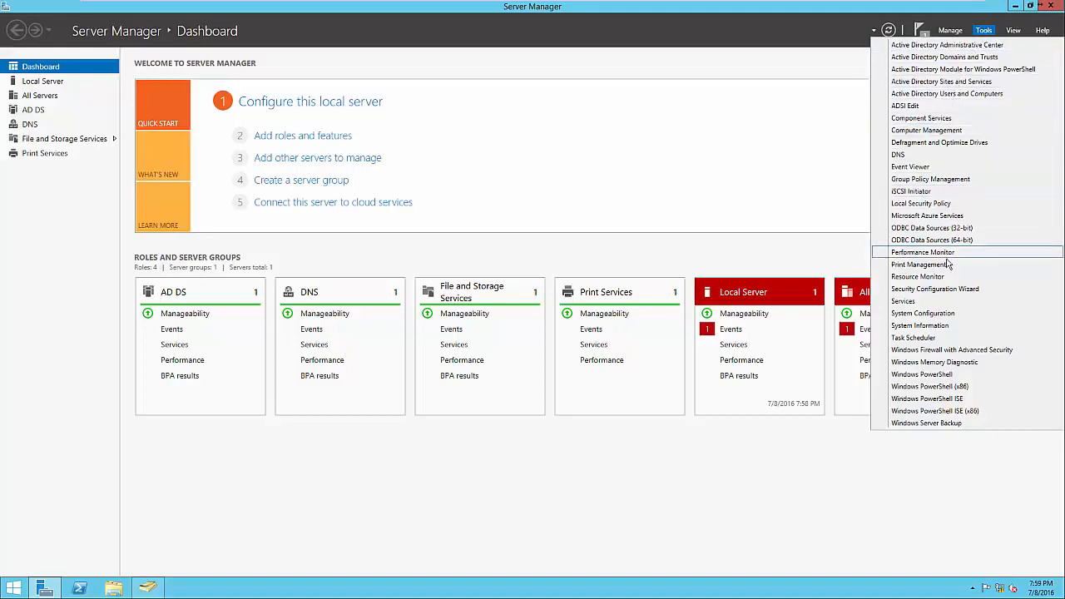
{"action": "left_click", "coordinate": [947, 265]}
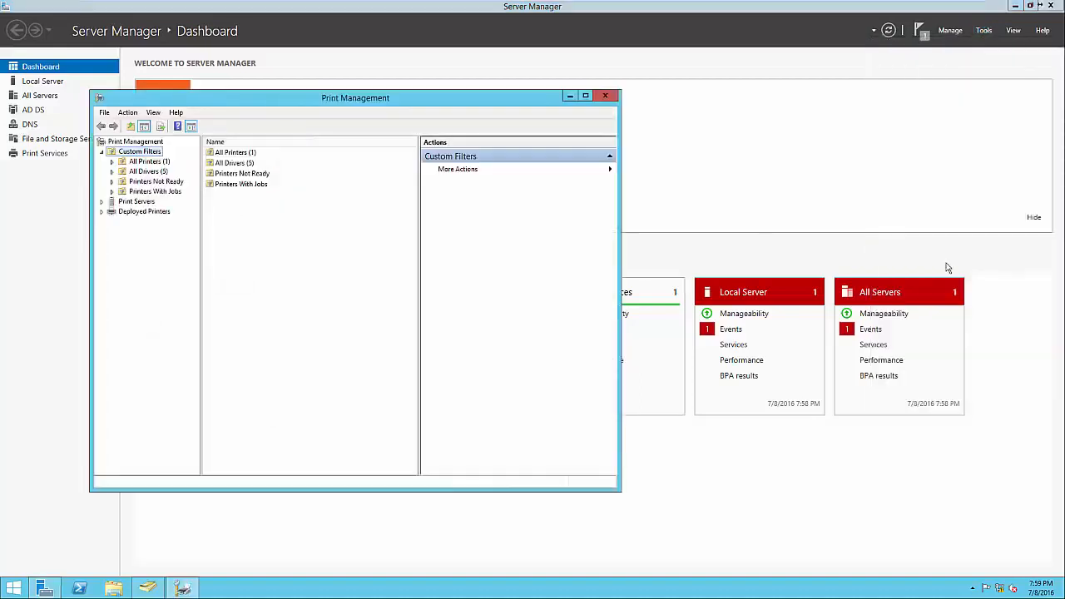
{"action": "left_click_drag", "start_coordinate": [366, 107], "coordinate": [628, 115]}
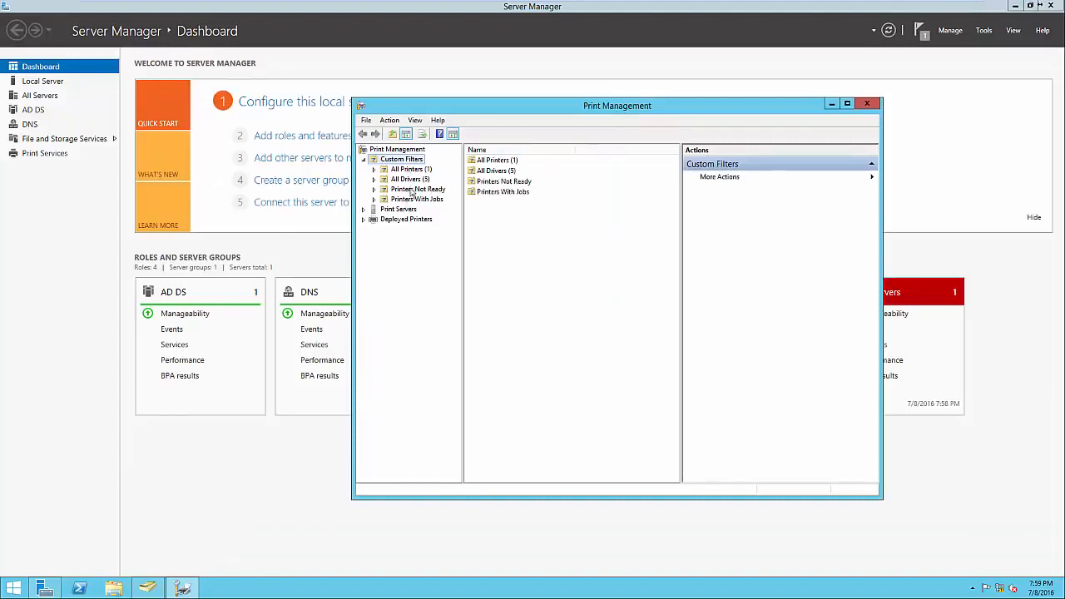
{"action": "double_click", "coordinate": [494, 163]}
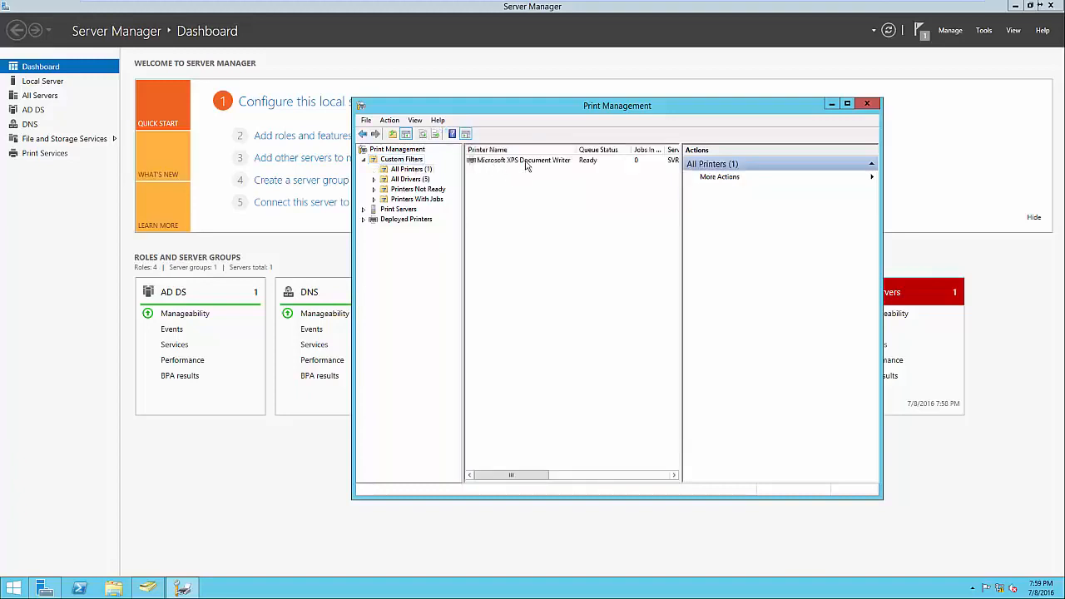
{"action": "left_click", "coordinate": [426, 178]}
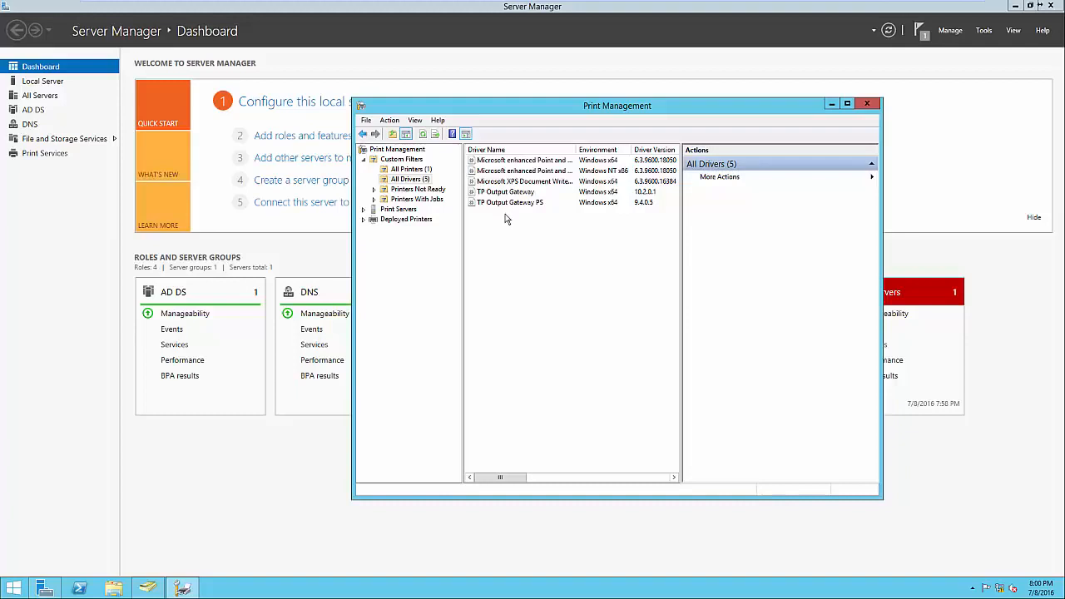
Under the SVR-MG-001 print server, add a TCP/IP or Web Services printer at 192.168.1.60 with automatic device and driver detection
{"action": "left_click", "coordinate": [399, 210]}
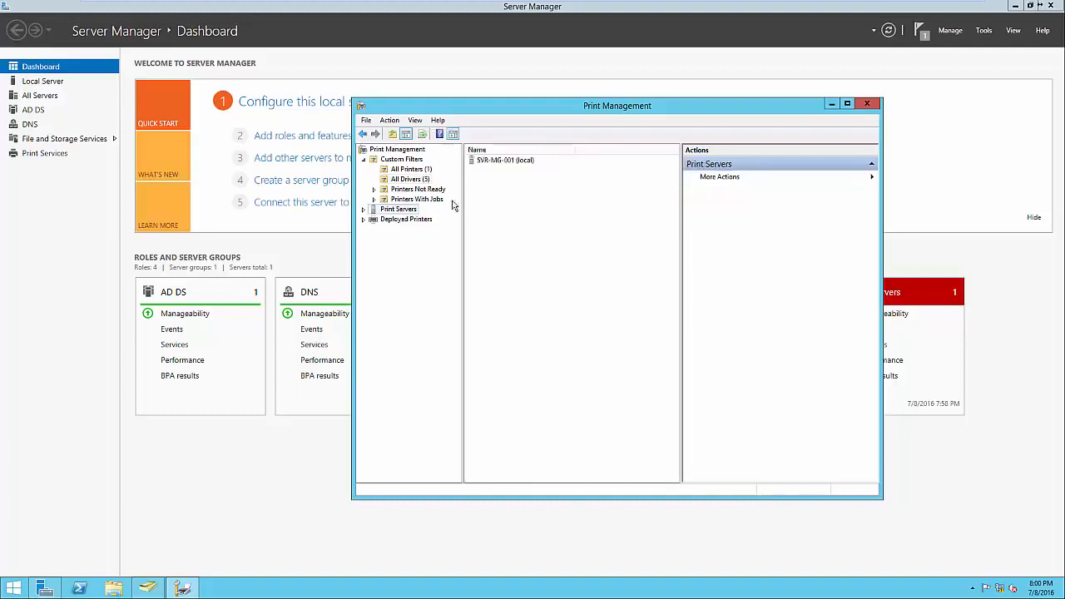
{"action": "left_click", "coordinate": [363, 210]}
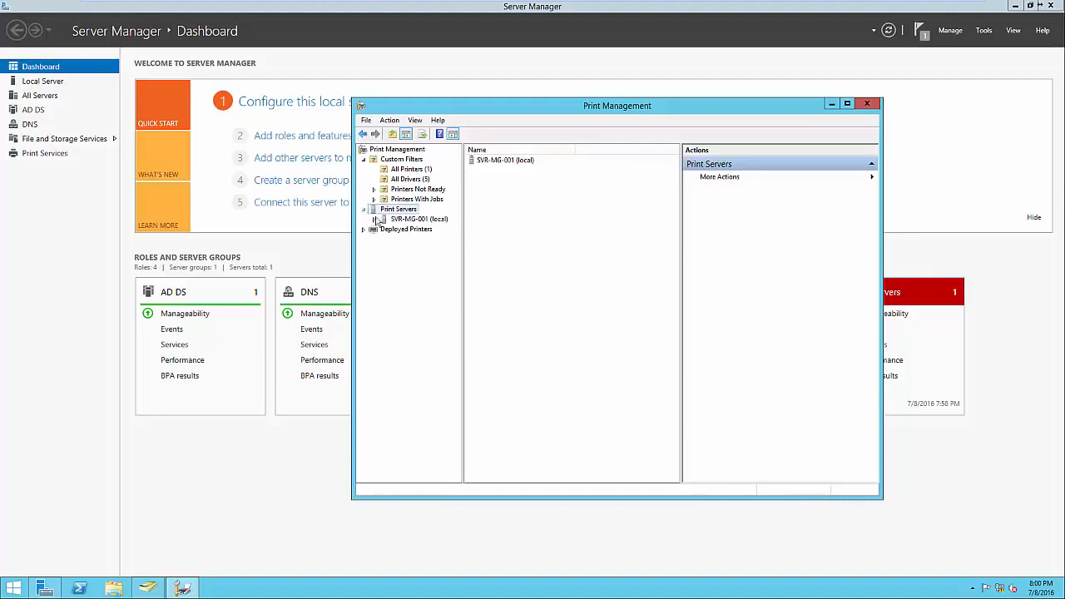
{"action": "left_click", "coordinate": [375, 220]}
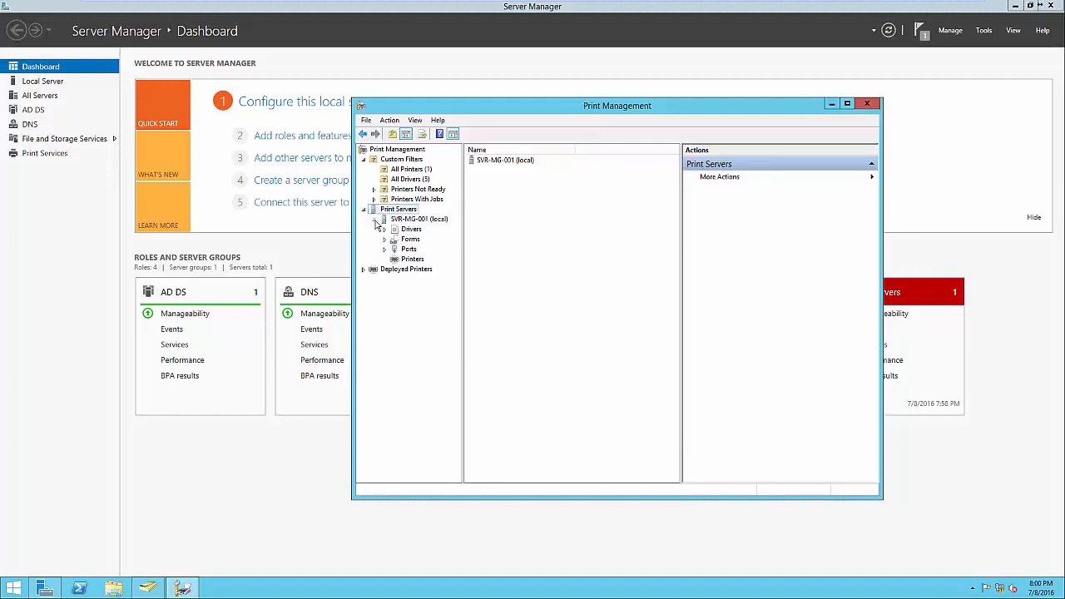
{"action": "left_click", "coordinate": [403, 260]}
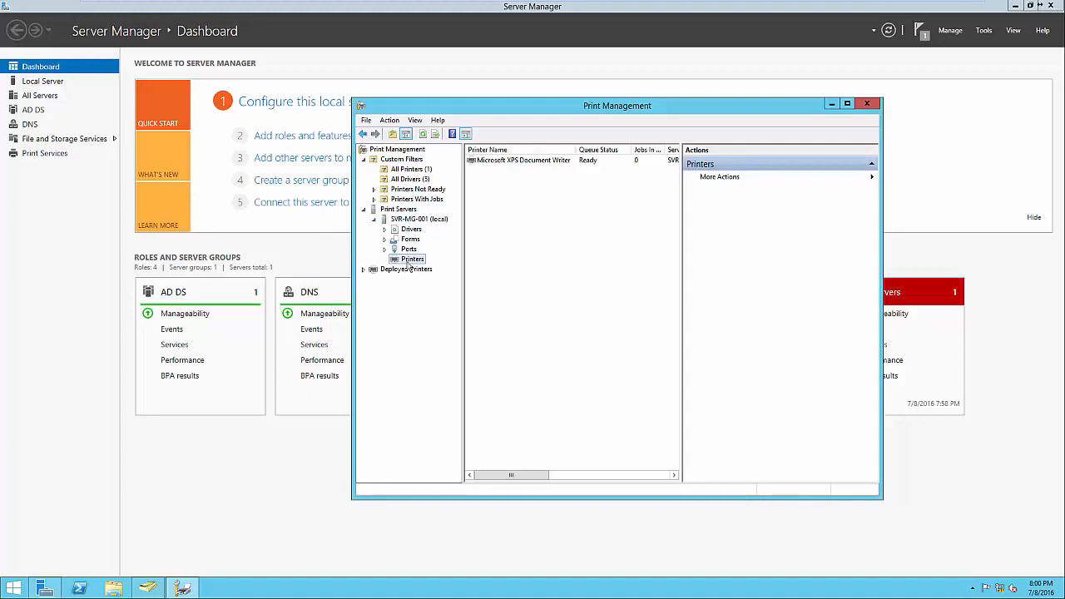
{"action": "right_click", "coordinate": [515, 254]}
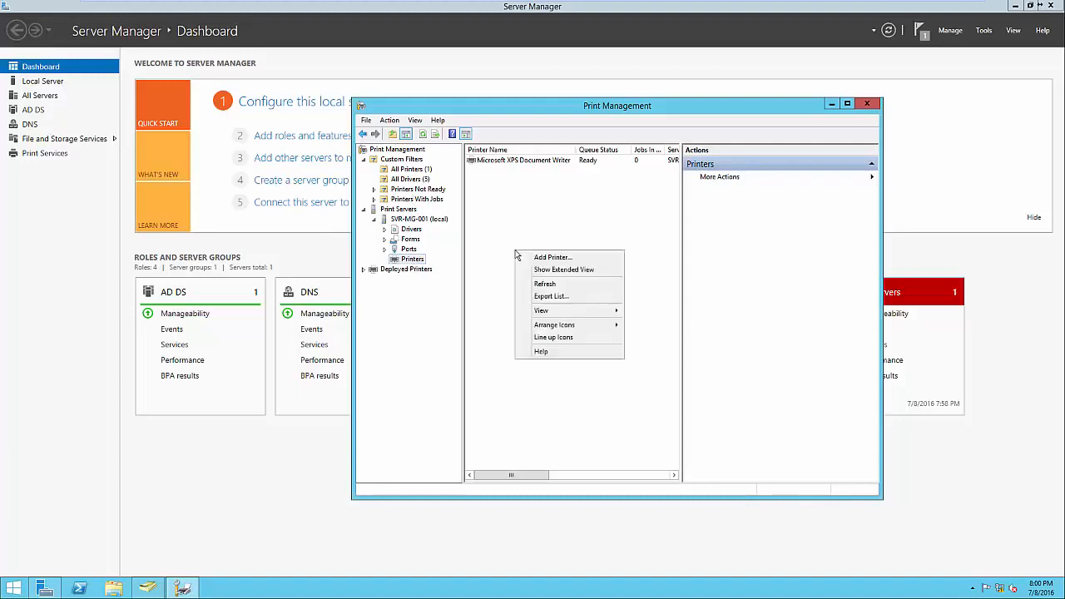
{"action": "left_click", "coordinate": [543, 261]}
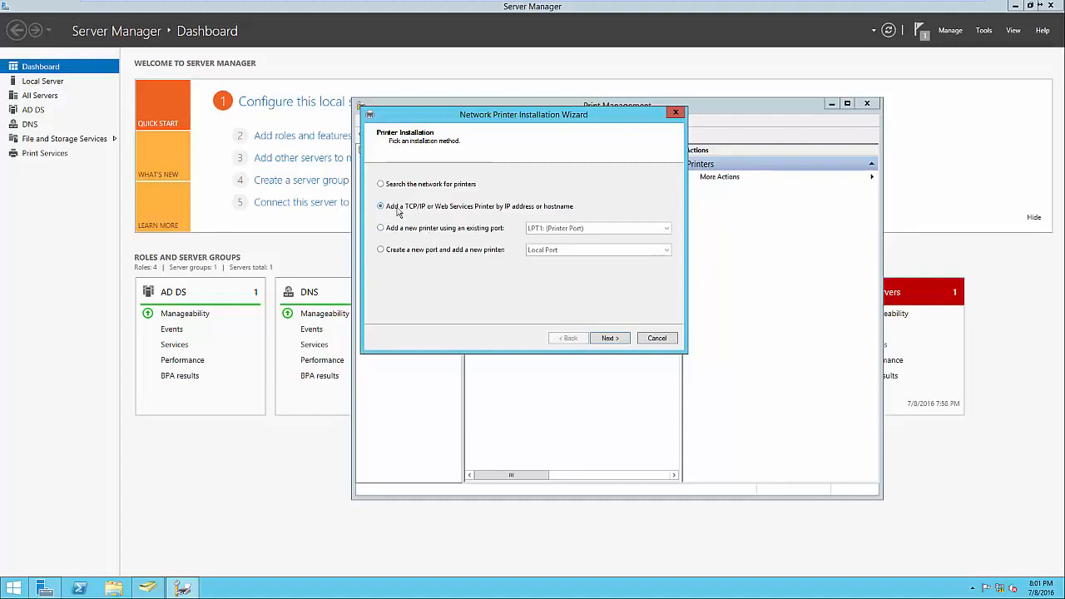
{"action": "left_click", "coordinate": [605, 339]}
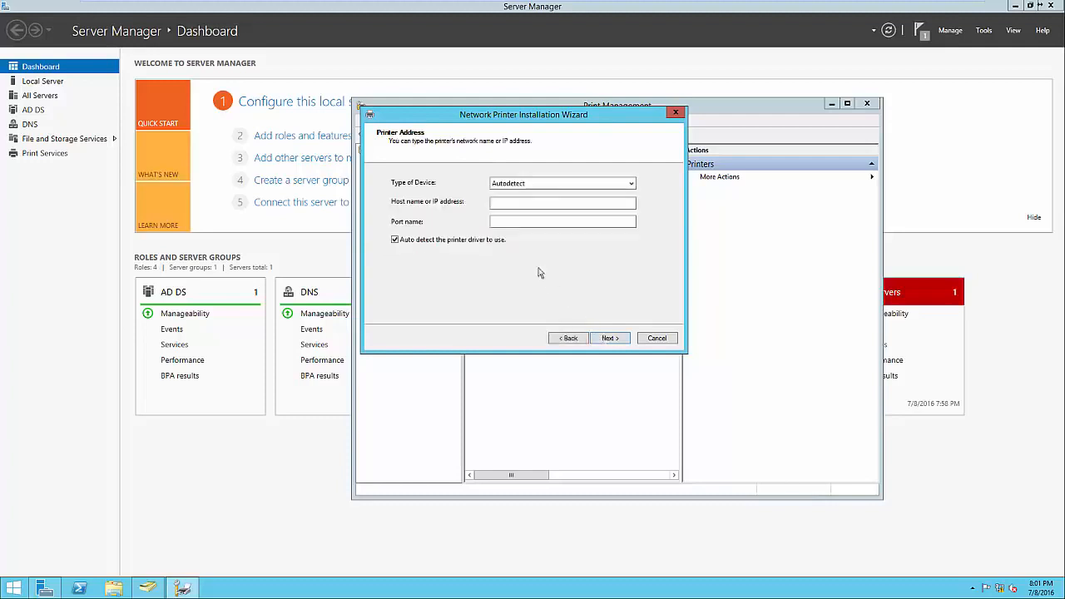
{"action": "left_click", "coordinate": [507, 205]}
{"action": "type", "text": "192."}
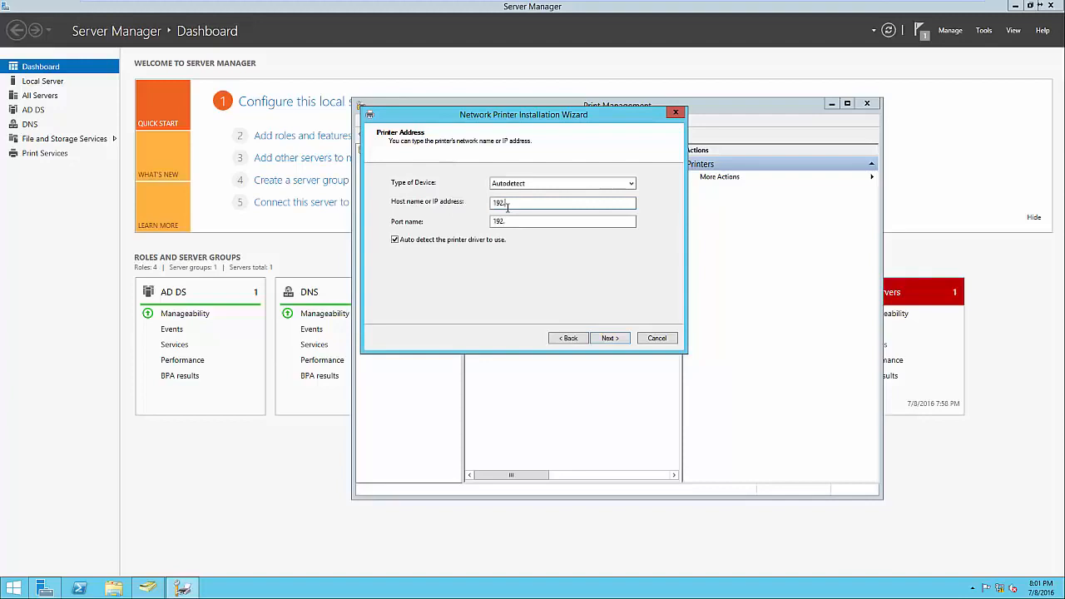
{"action": "type", "text": "168.1.60"}
{"action": "left_click", "coordinate": [610, 341]}
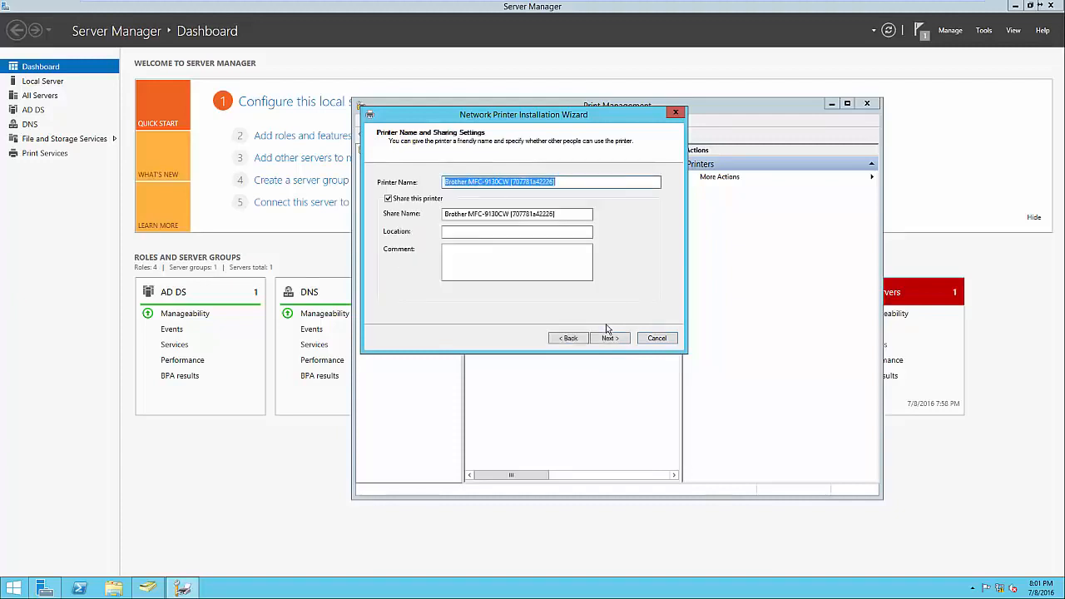
Shorten the printer's share name to Brother MFC-9130CW and set its location to Headquarters - Front Office
{"action": "left_click", "coordinate": [564, 182]}
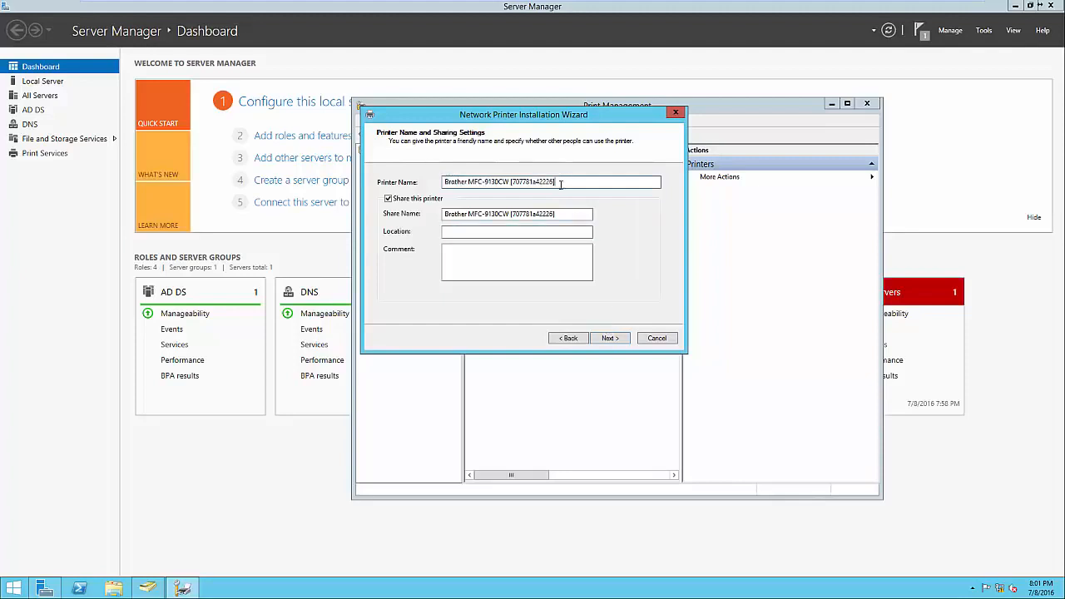
{"action": "left_click", "coordinate": [462, 215]}
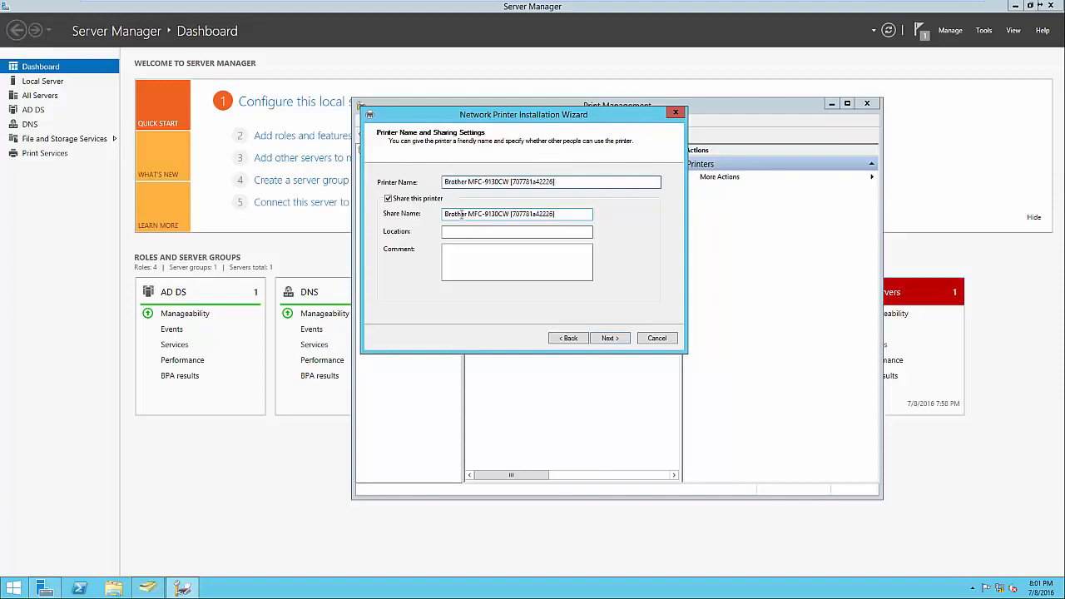
{"action": "left_click_drag", "start_coordinate": [511, 214], "coordinate": [580, 217]}
{"action": "key", "text": "BackSpace"}
{"action": "left_click", "coordinate": [514, 229]}
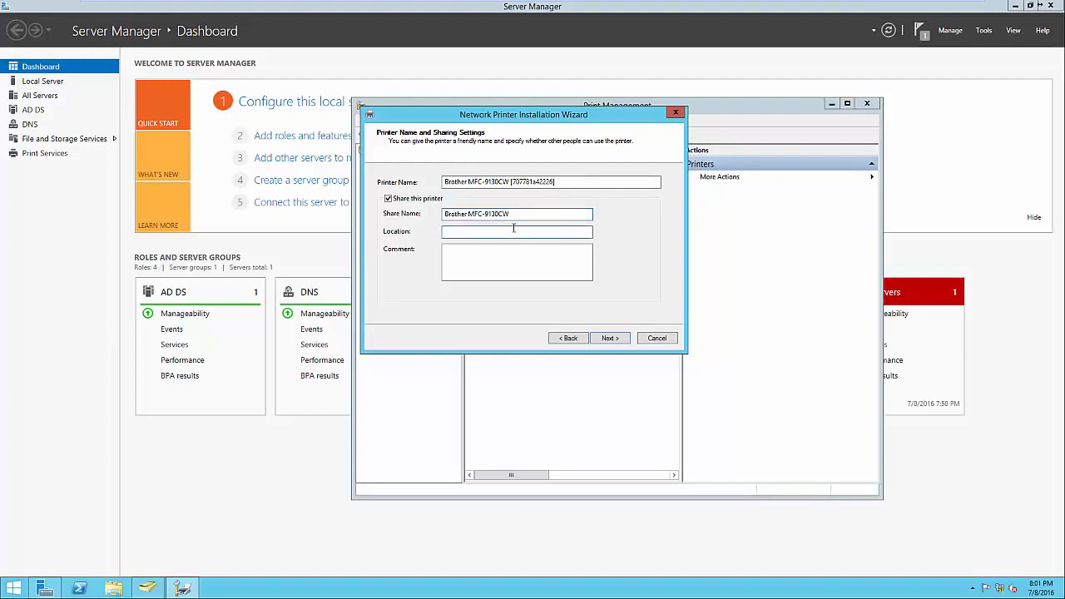
{"action": "type", "text": "Headquarters - Front Office"}
{"action": "left_click", "coordinate": [496, 275]}
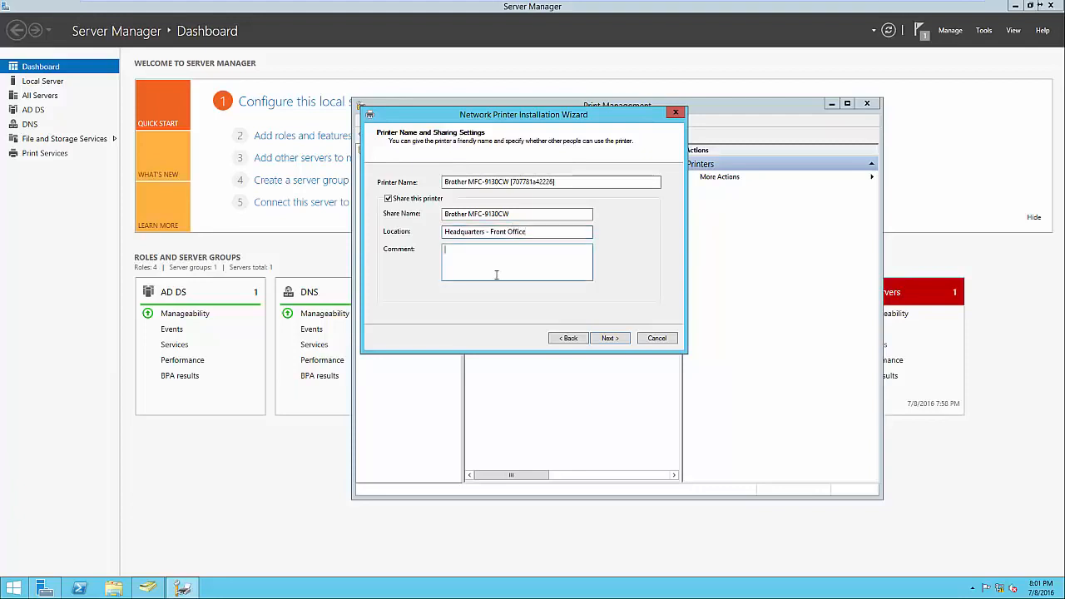
Install the Brother MFC-9130CW with the reviewed settings and finish without printing a test page
{"action": "left_click", "coordinate": [608, 338]}
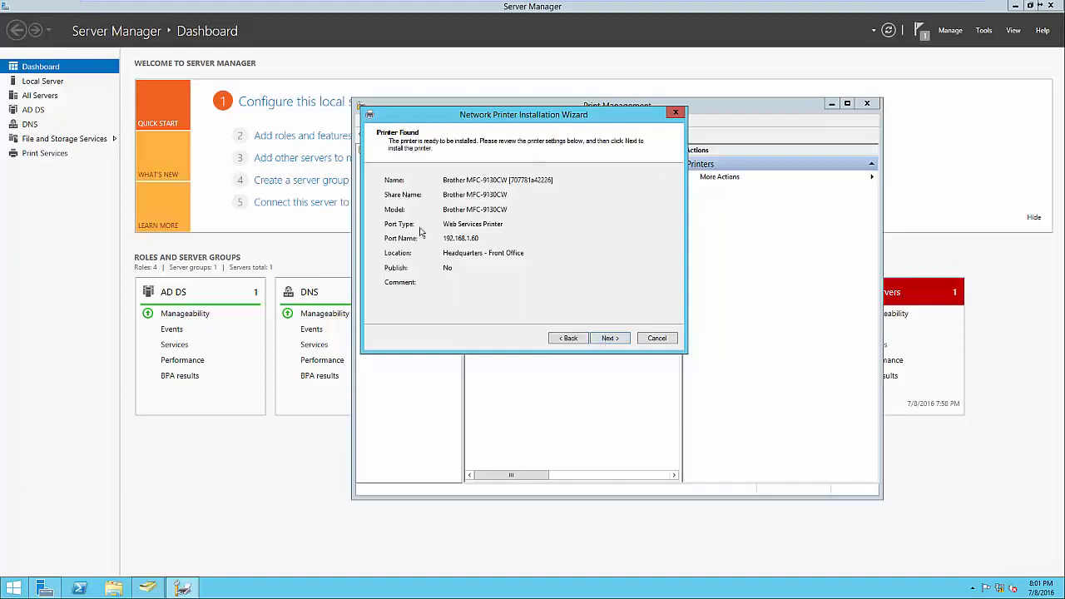
{"action": "left_click", "coordinate": [607, 339]}
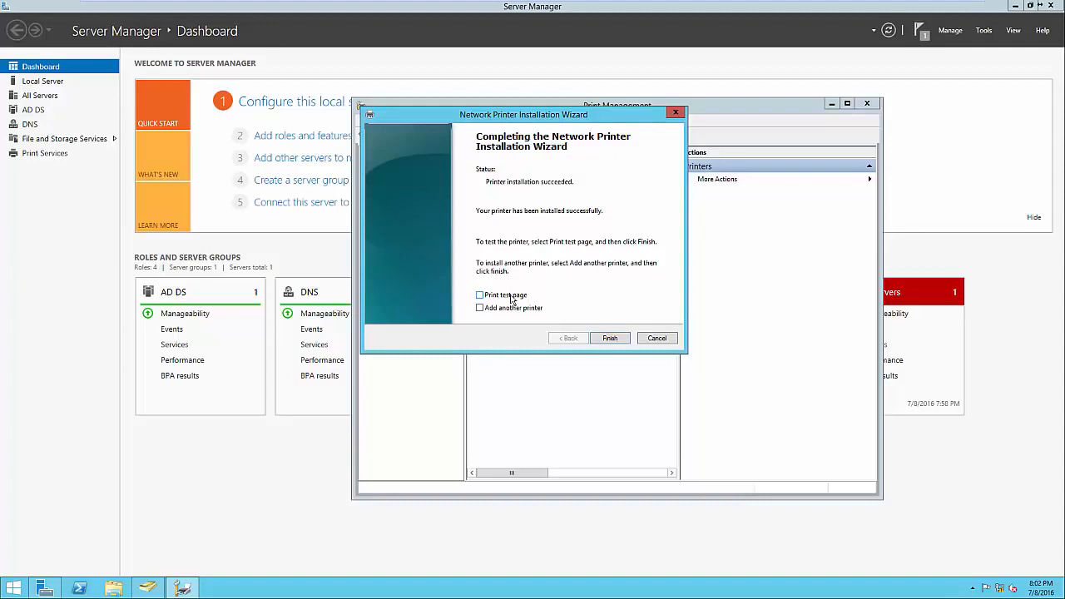
{"action": "left_click", "coordinate": [610, 339]}
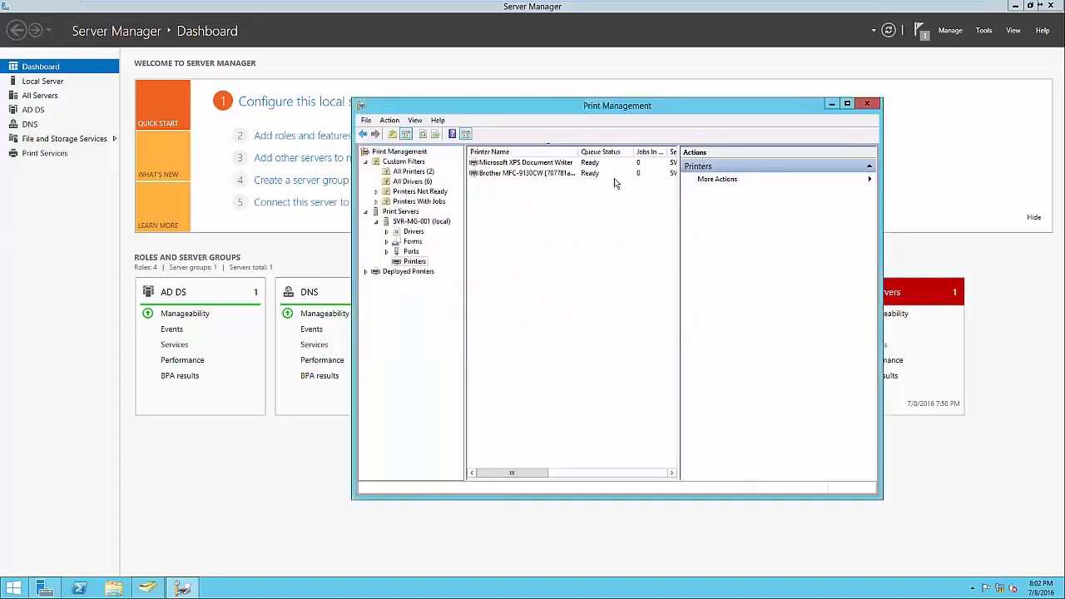
List the Brother MFC-9130CW printer in the Active Directory directory
{"action": "left_click_drag", "start_coordinate": [680, 345], "coordinate": [702, 347]}
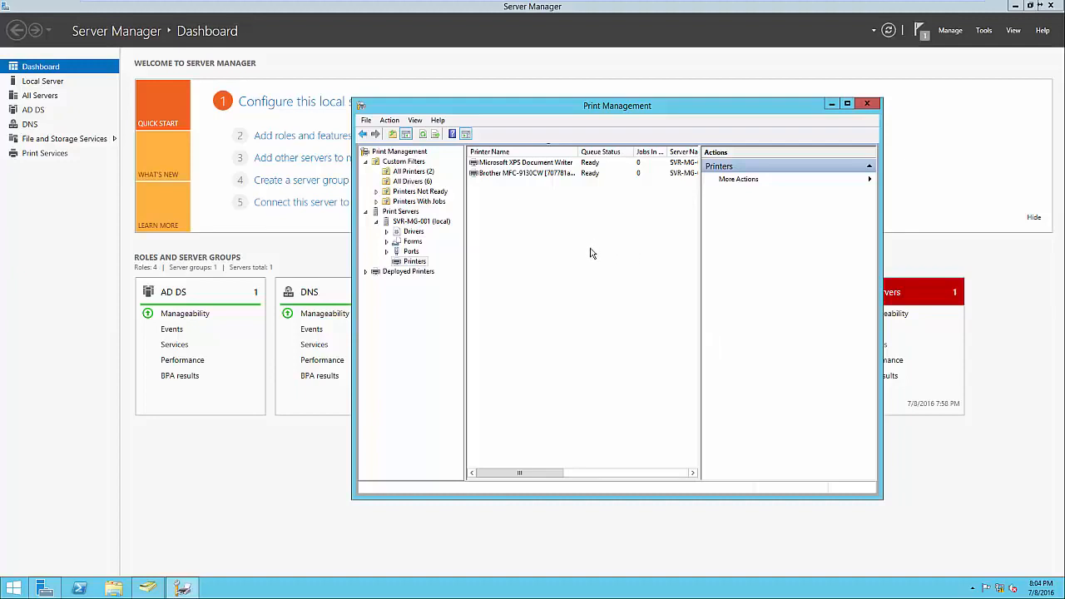
{"action": "right_click", "coordinate": [549, 173]}
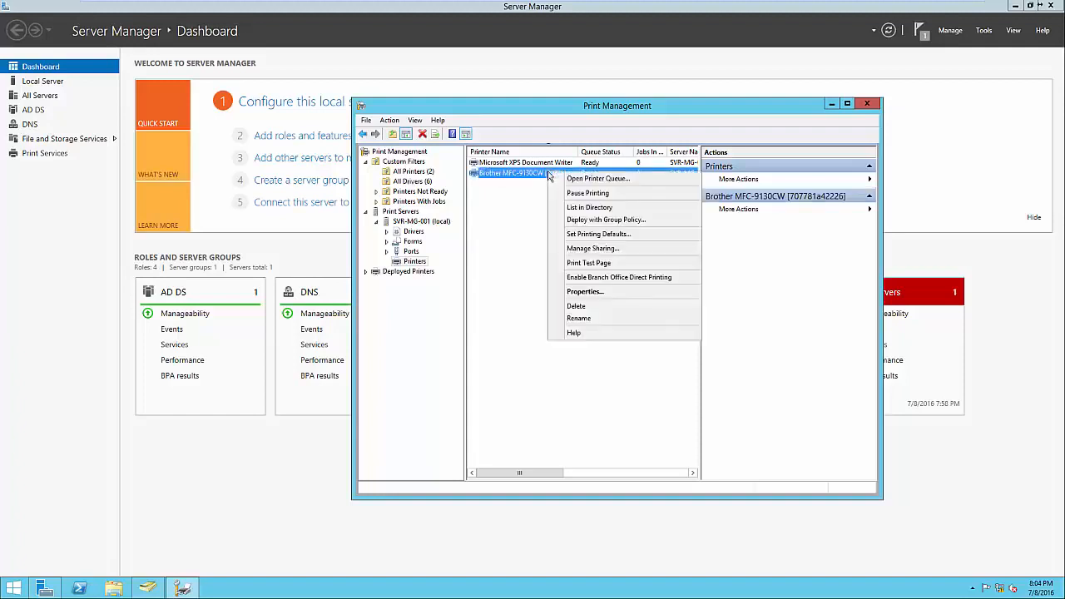
{"action": "left_click", "coordinate": [580, 209]}
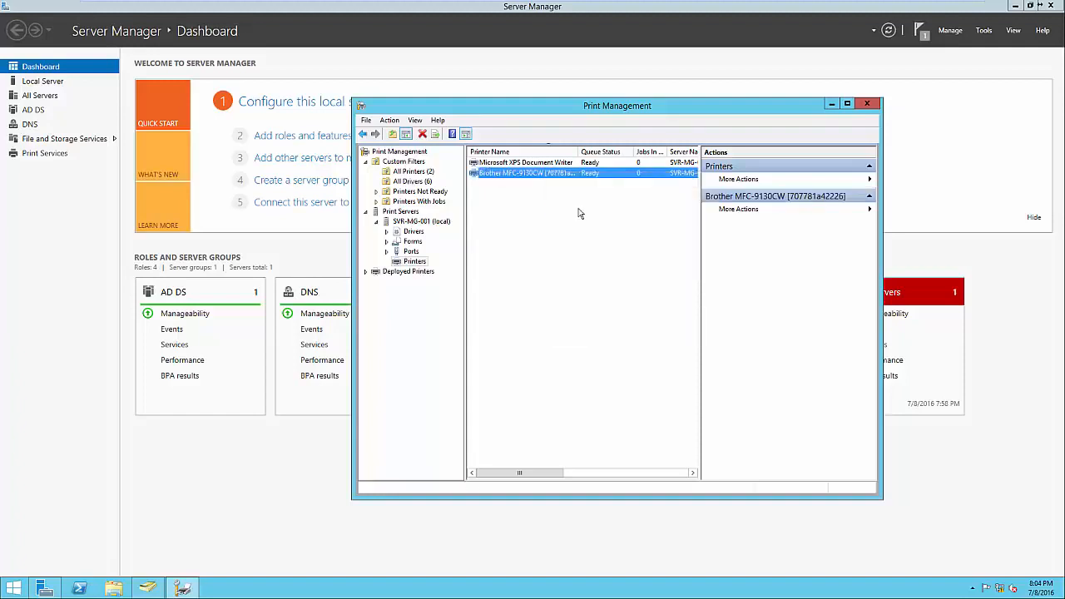
{"action": "left_click", "coordinate": [633, 227]}
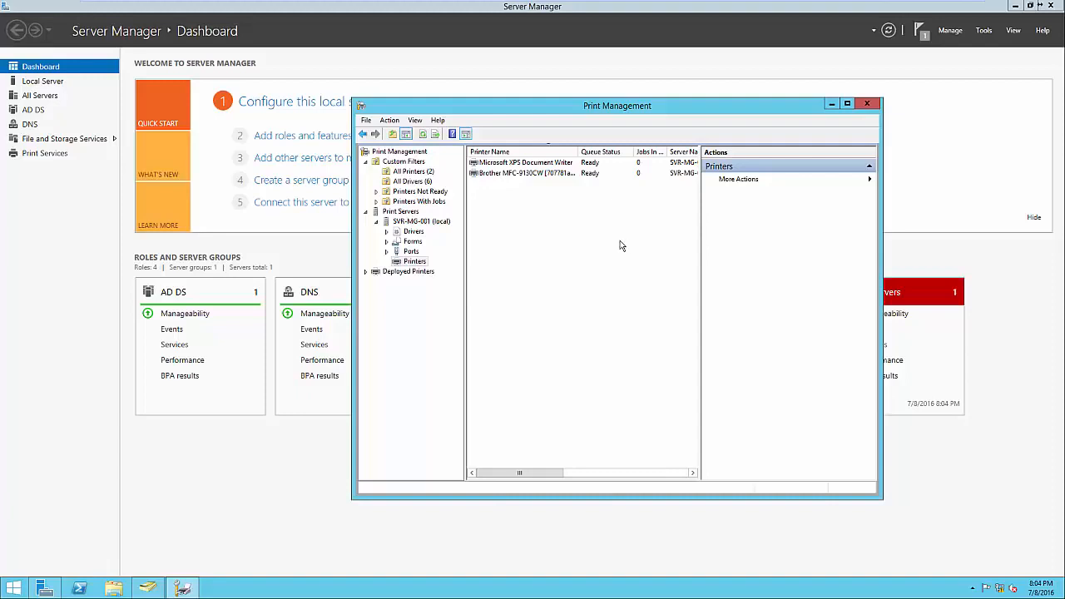
Search the Start screen for "devices" and open Devices and Printers
{"action": "left_click", "coordinate": [13, 588]}
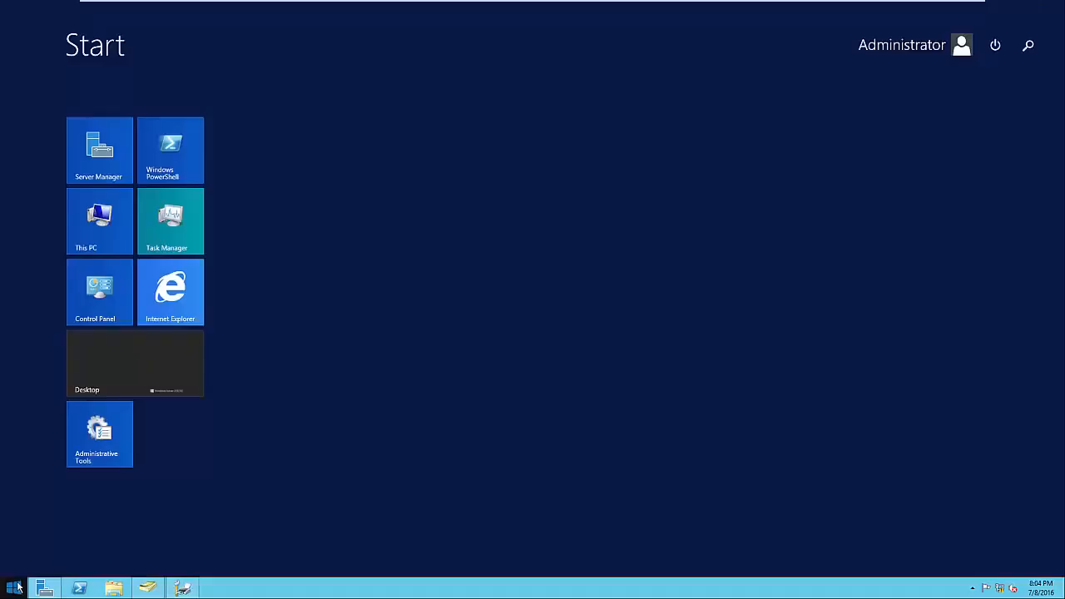
{"action": "type", "text": "devices"}
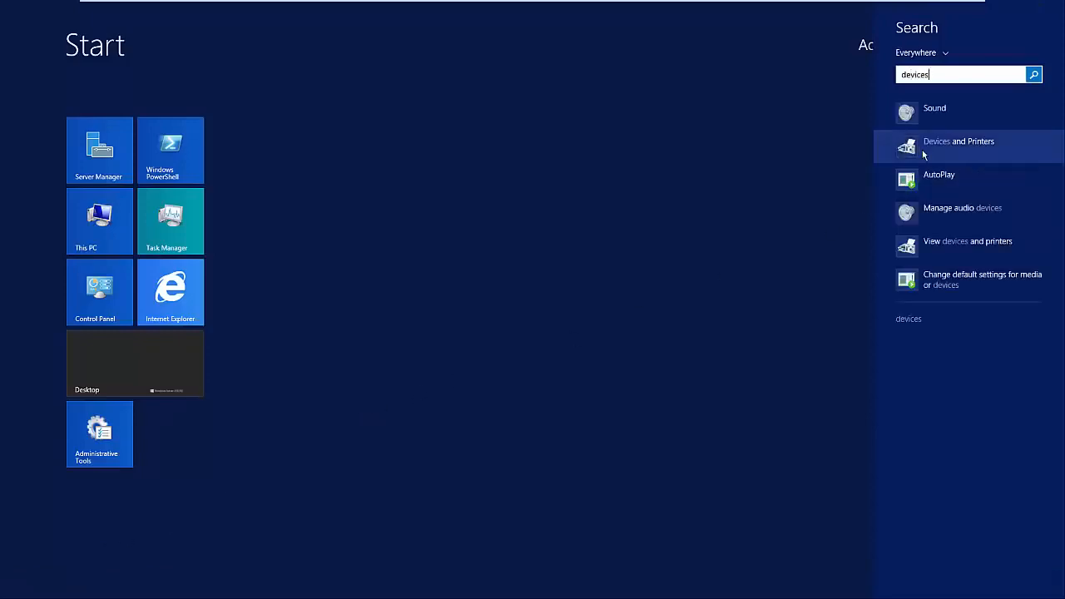
{"action": "left_click", "coordinate": [927, 148]}
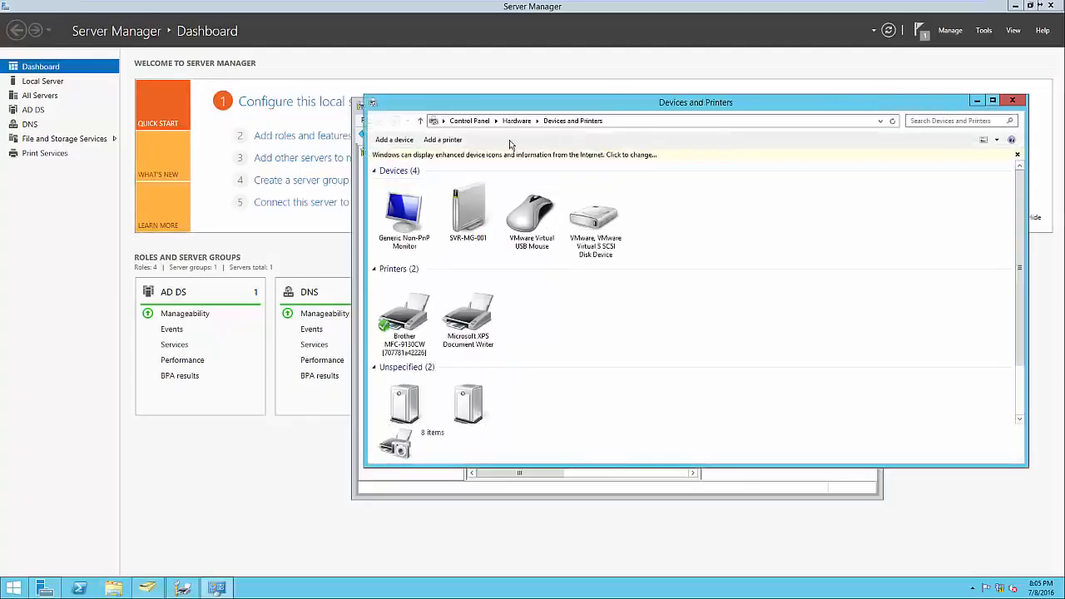
Start adding a printer, look up the printers published in the entire directory, and close the wizard and Devices and Printers without adding one
{"action": "left_click", "coordinate": [452, 142]}
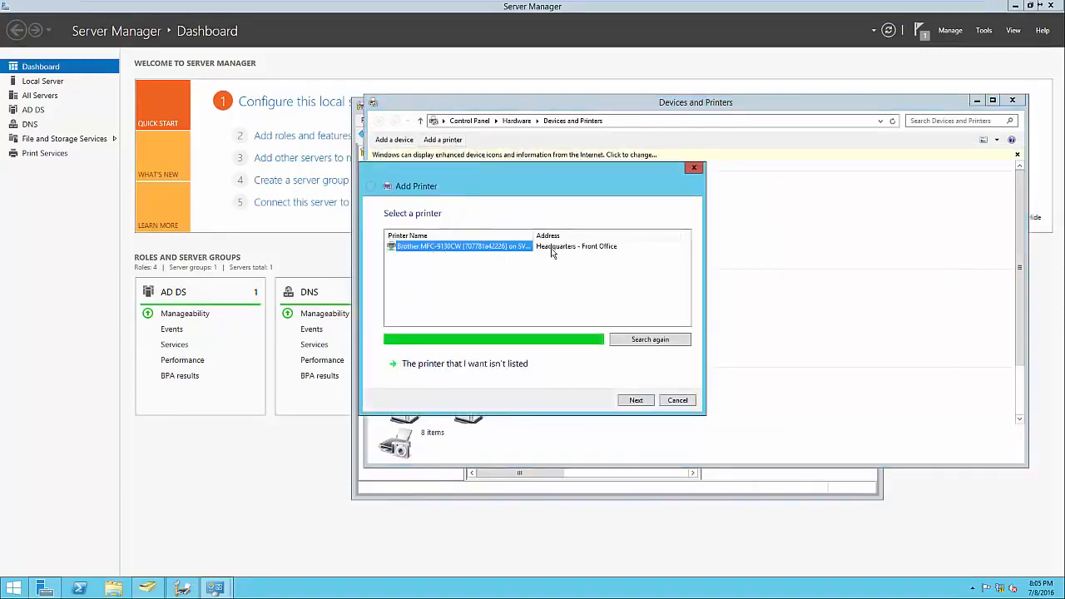
{"action": "left_click", "coordinate": [515, 364]}
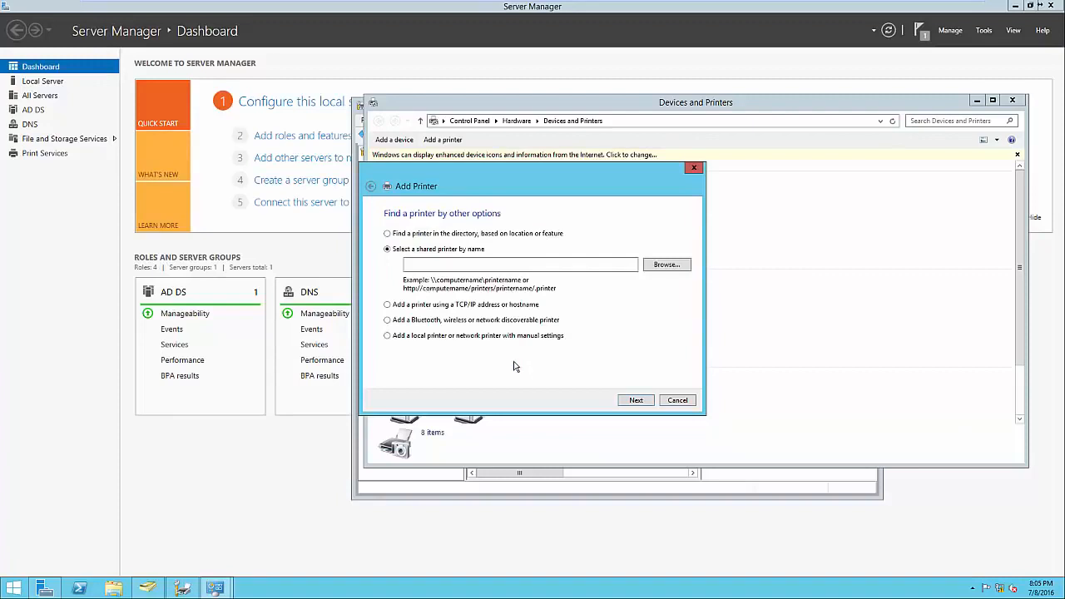
{"action": "left_click", "coordinate": [410, 238]}
{"action": "left_click", "coordinate": [627, 402]}
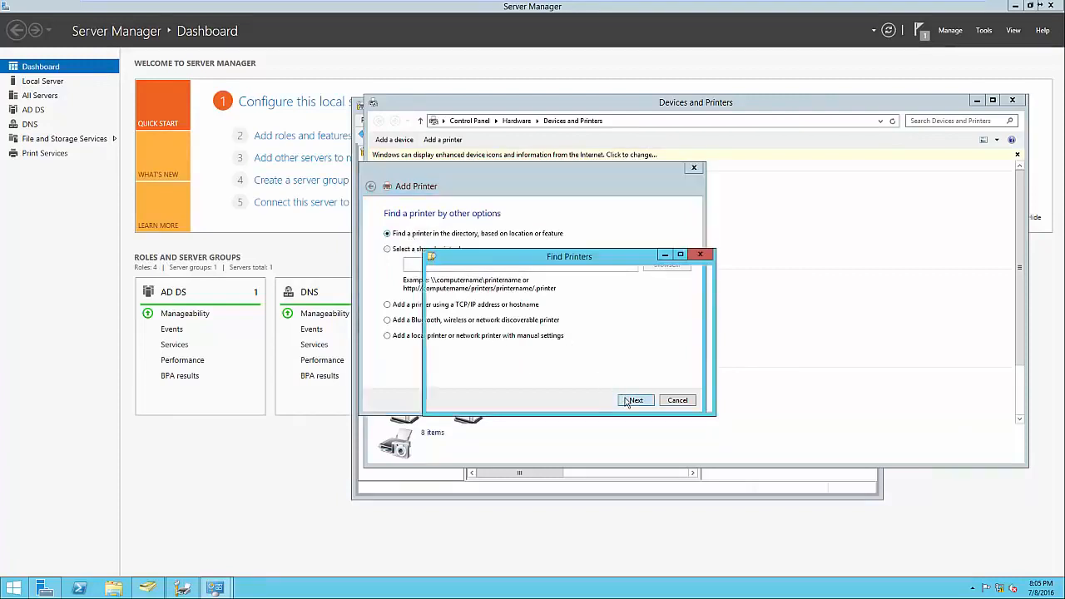
{"action": "left_click", "coordinate": [455, 441]}
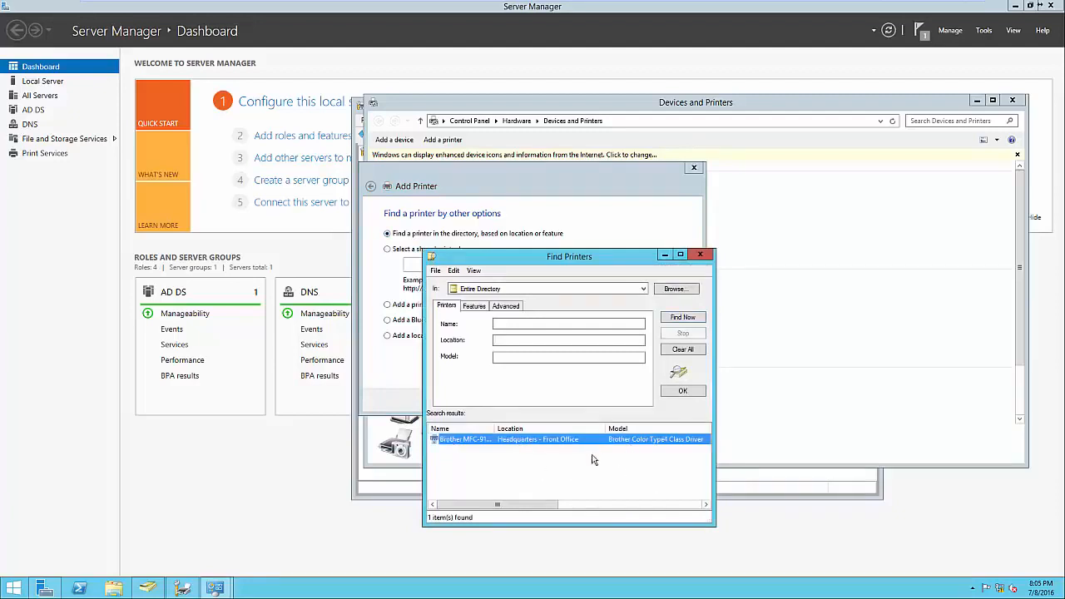
{"action": "left_click", "coordinate": [700, 255]}
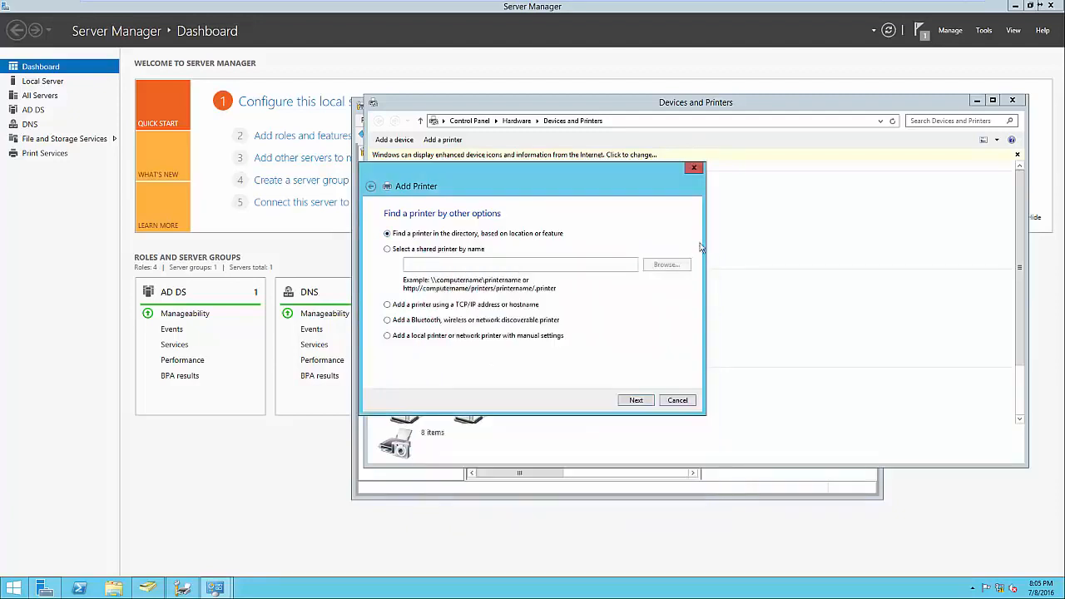
{"action": "left_click", "coordinate": [698, 170]}
{"action": "left_click", "coordinate": [1012, 100]}
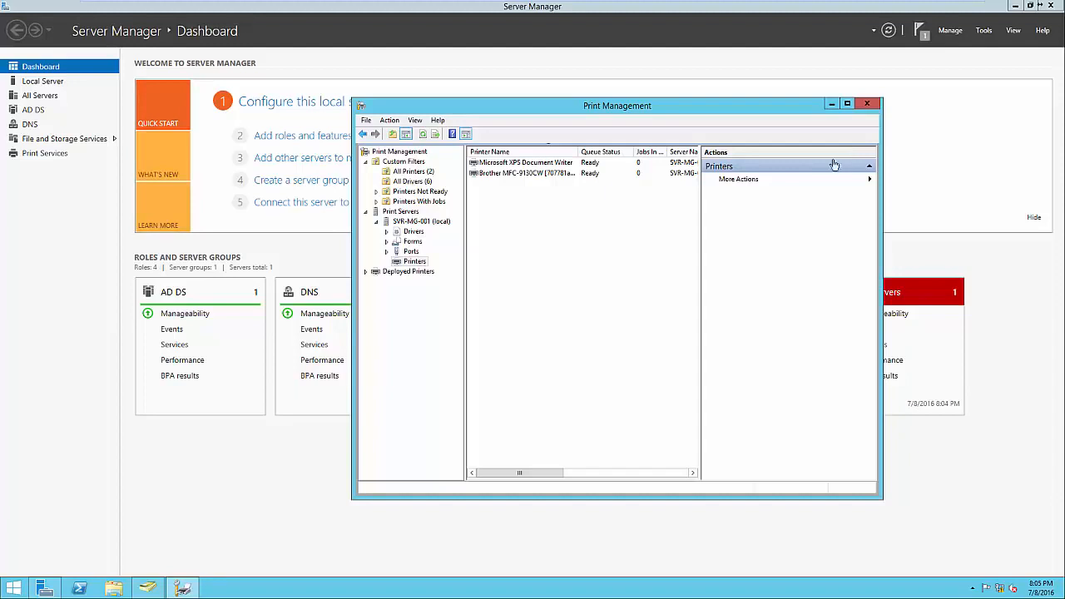
Start deploying the Brother MFC-9130CW with Group Policy, using a new policy object named Printers created under the Headquarters OU
{"action": "right_click", "coordinate": [558, 174]}
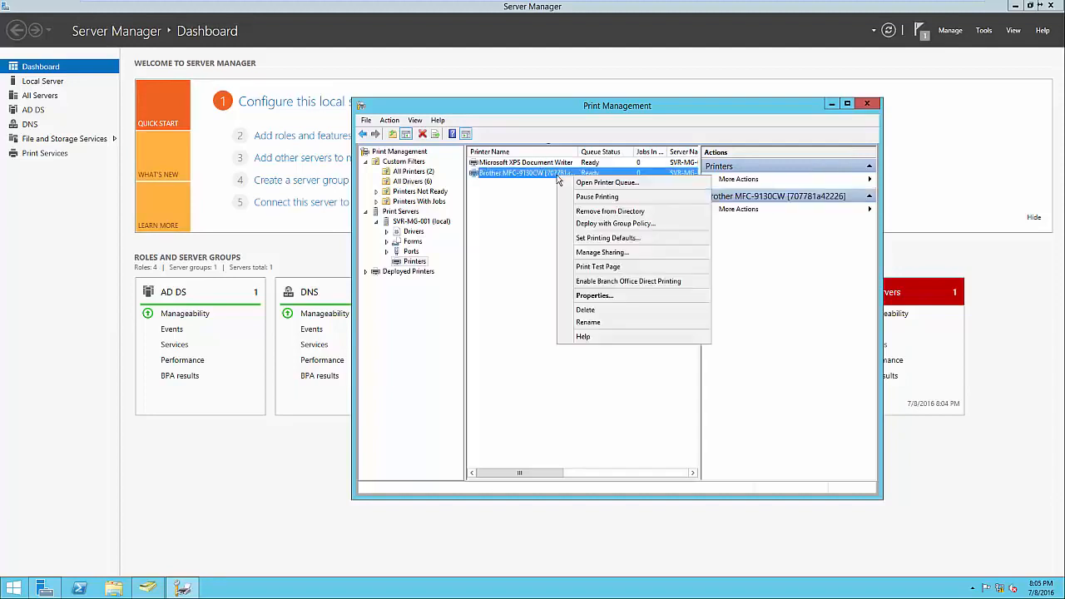
{"action": "left_click", "coordinate": [580, 226]}
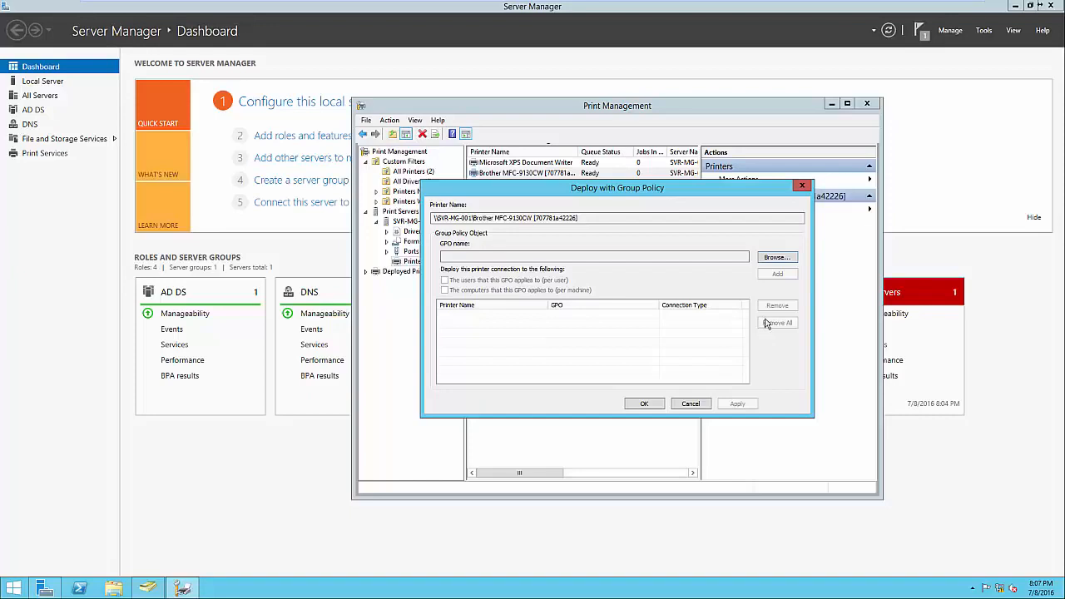
{"action": "left_click", "coordinate": [777, 259]}
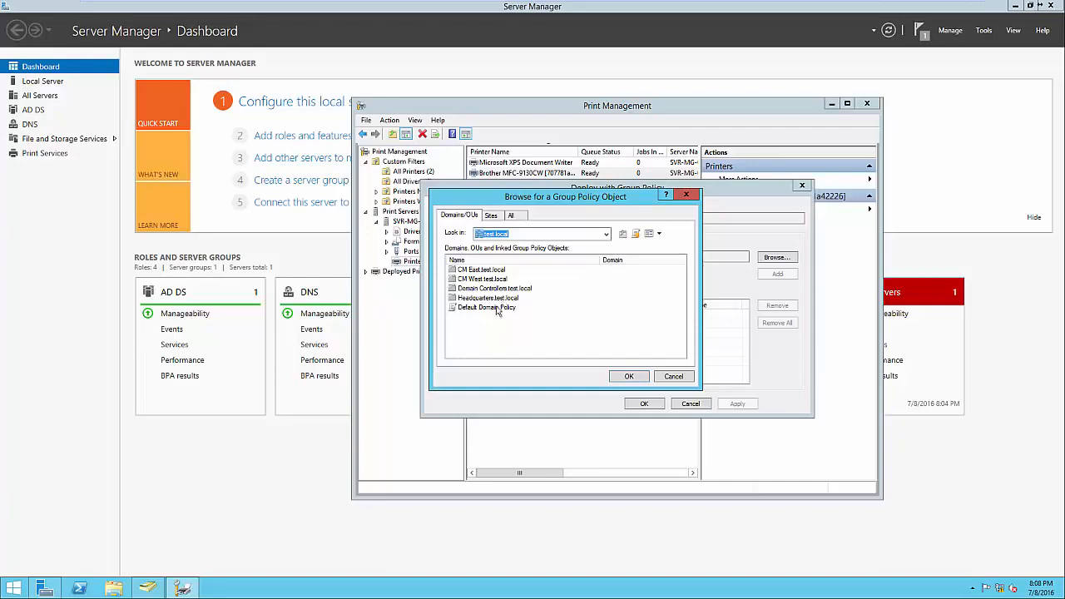
{"action": "double_click", "coordinate": [497, 299]}
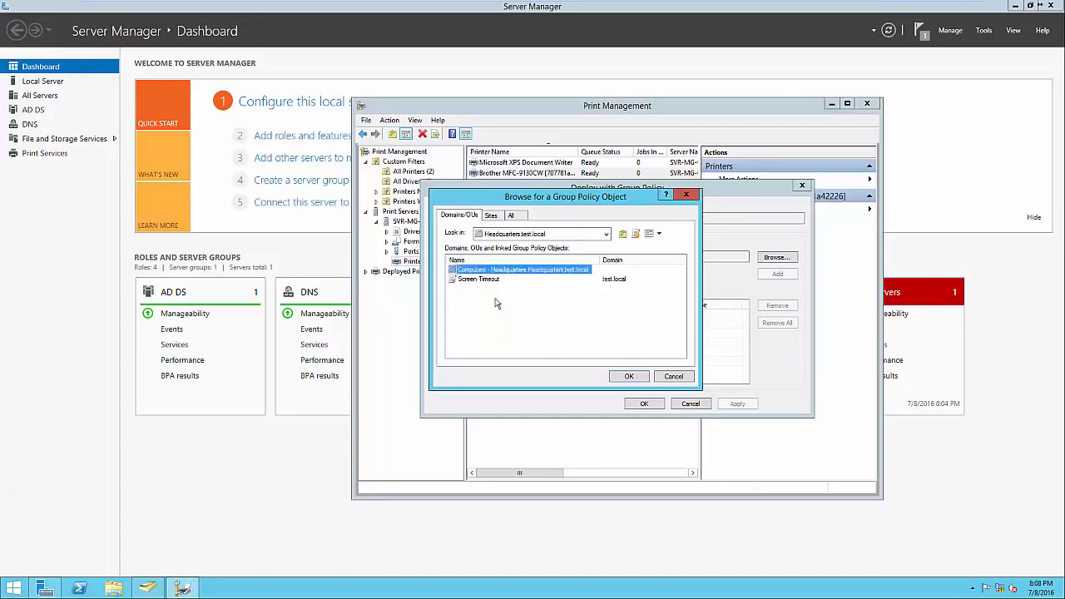
{"action": "left_click", "coordinate": [492, 305]}
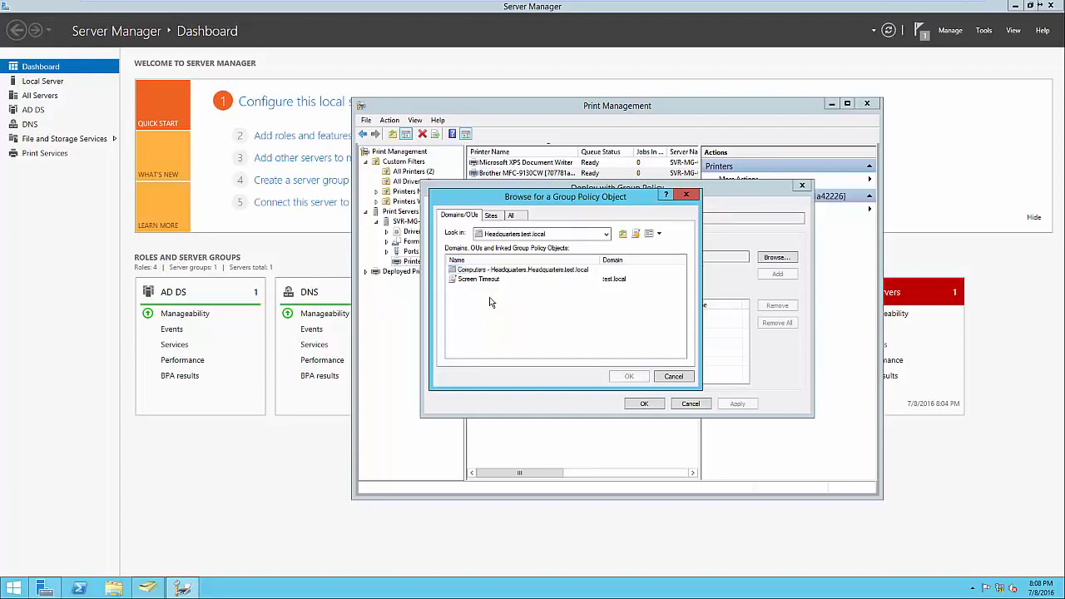
{"action": "left_click", "coordinate": [636, 236]}
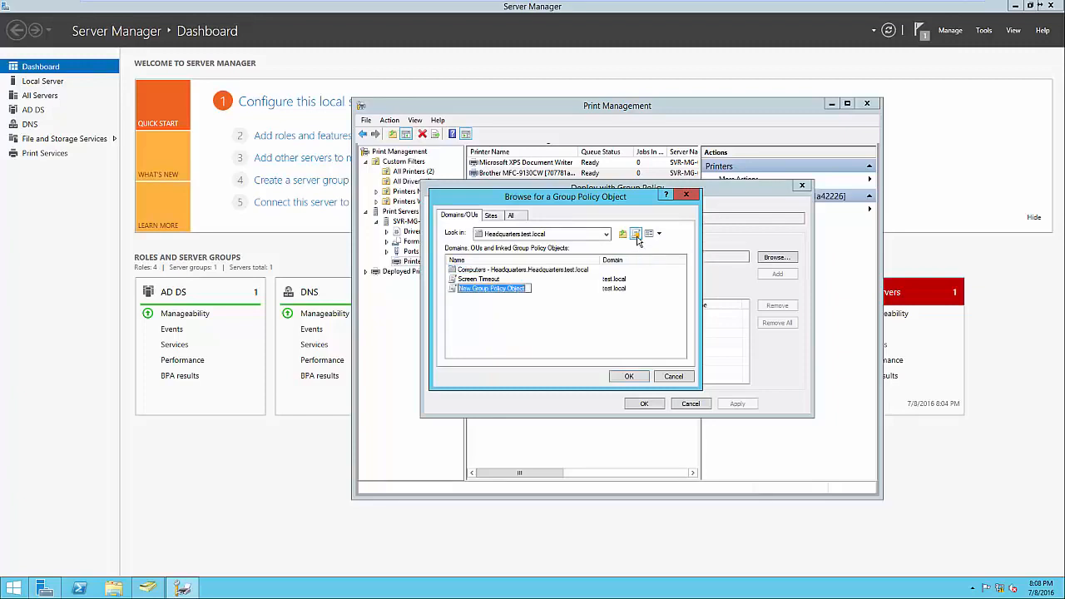
{"action": "type", "text": "Printers"}
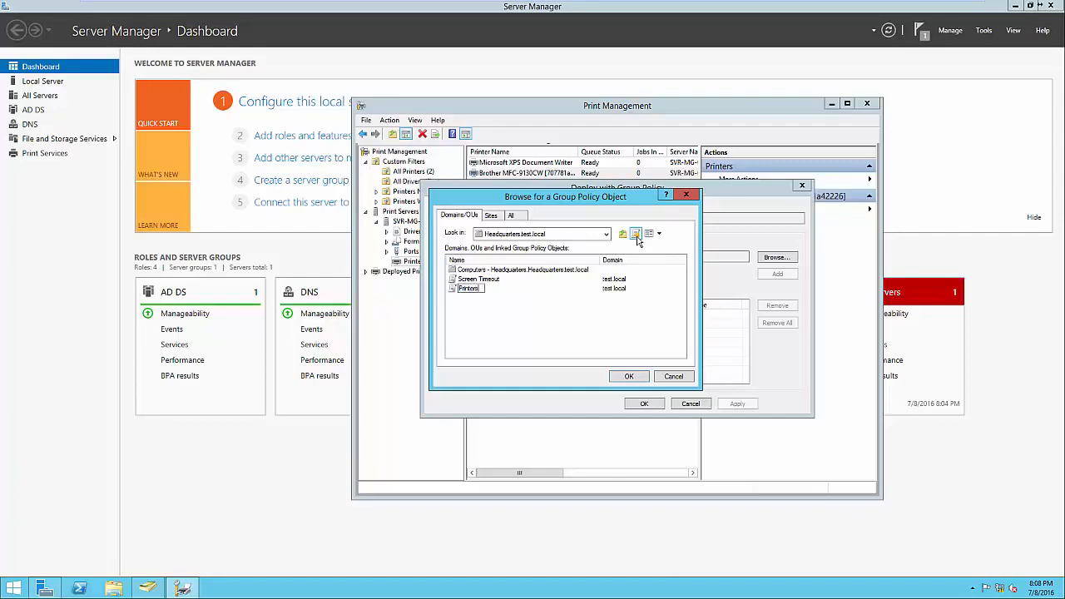
{"action": "key", "text": "Return"}
{"action": "left_click", "coordinate": [630, 376]}
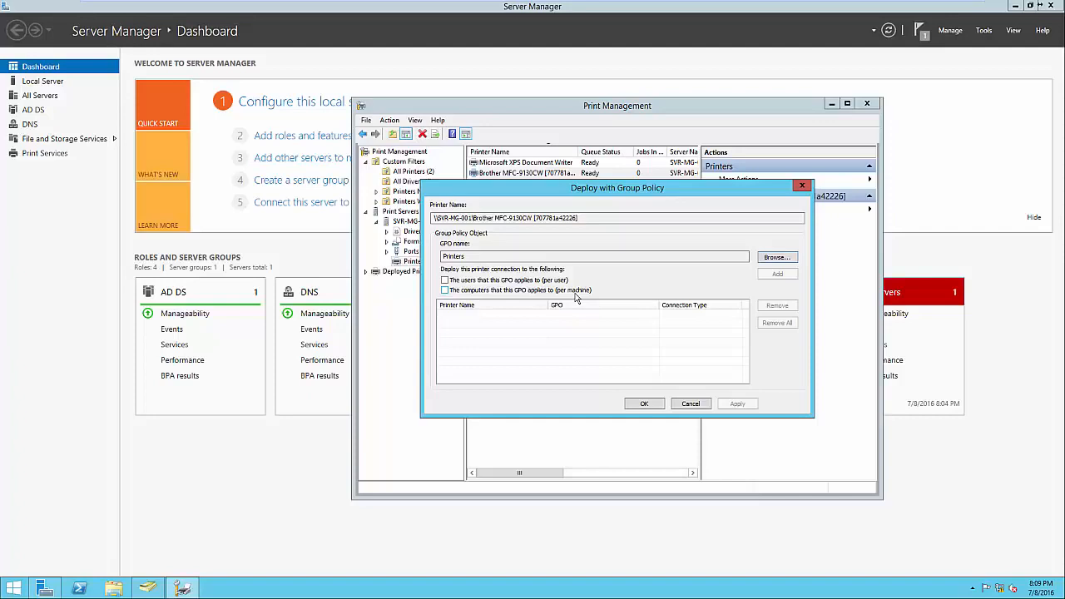
Add the printer connection for the users the Printers policy applies to, apply the deployment and view its details
{"action": "left_click", "coordinate": [549, 281]}
{"action": "left_click", "coordinate": [780, 276]}
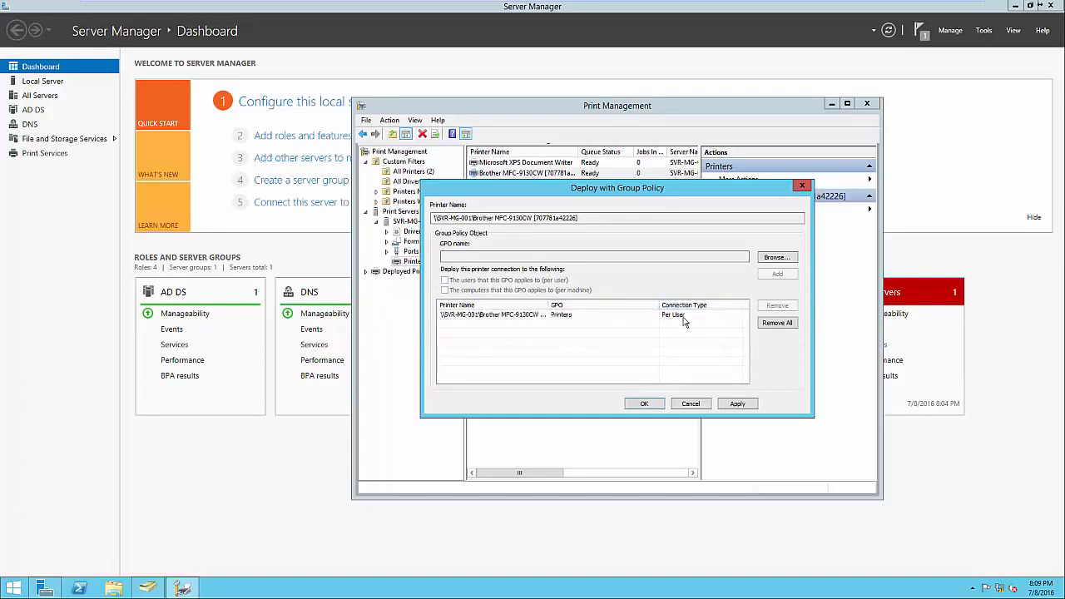
{"action": "left_click", "coordinate": [645, 404]}
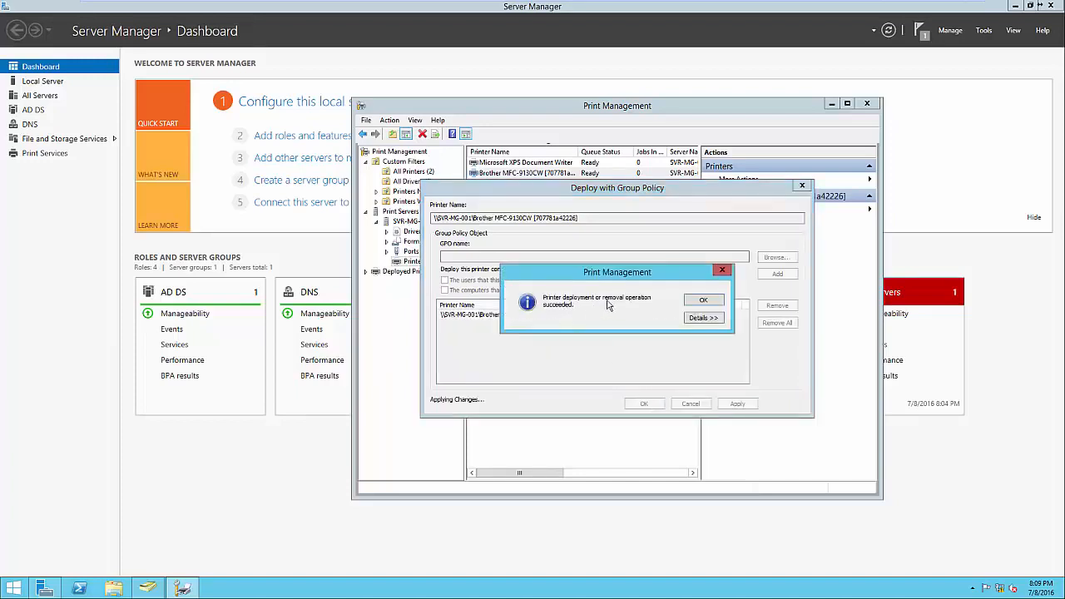
{"action": "left_click", "coordinate": [694, 320]}
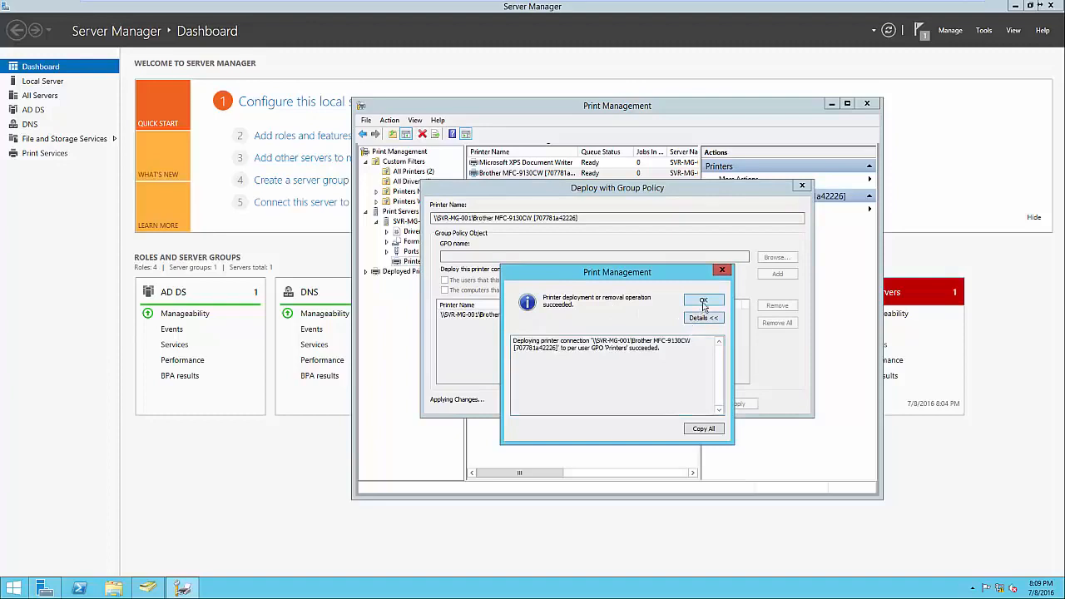
{"action": "left_click", "coordinate": [704, 301]}
{"action": "left_click", "coordinate": [655, 404]}
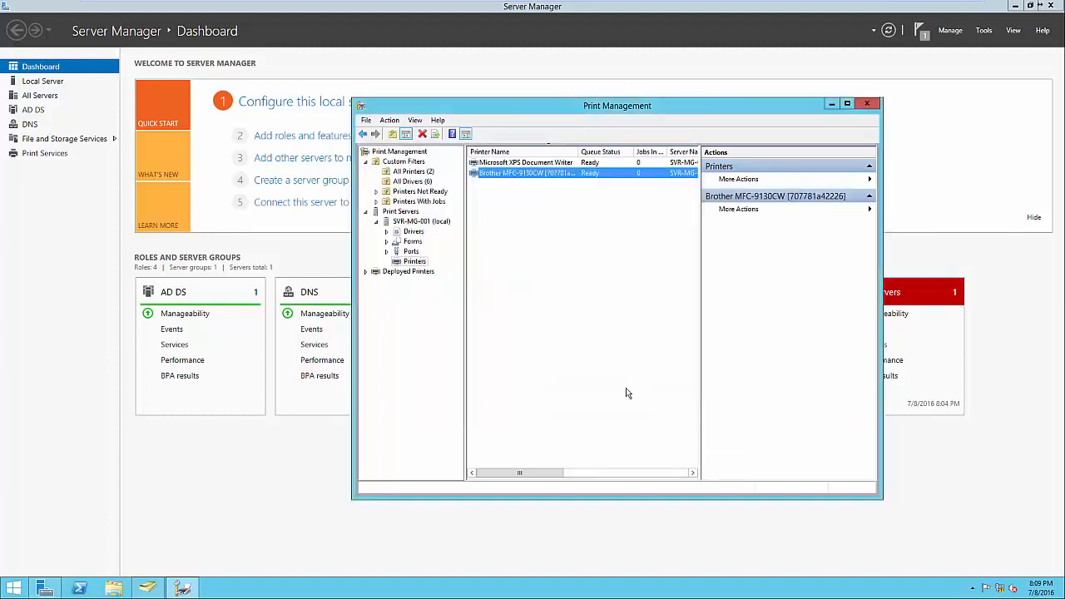
Open Group Policy Management and select the Printers policy under the Headquarters OU
{"action": "left_click", "coordinate": [221, 484]}
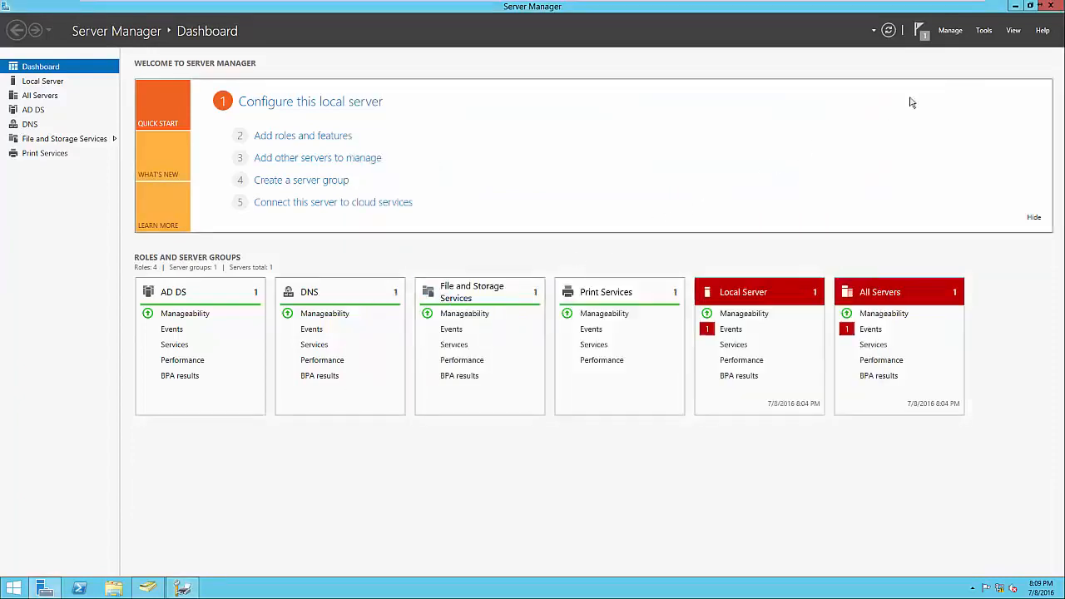
{"action": "left_click", "coordinate": [983, 31]}
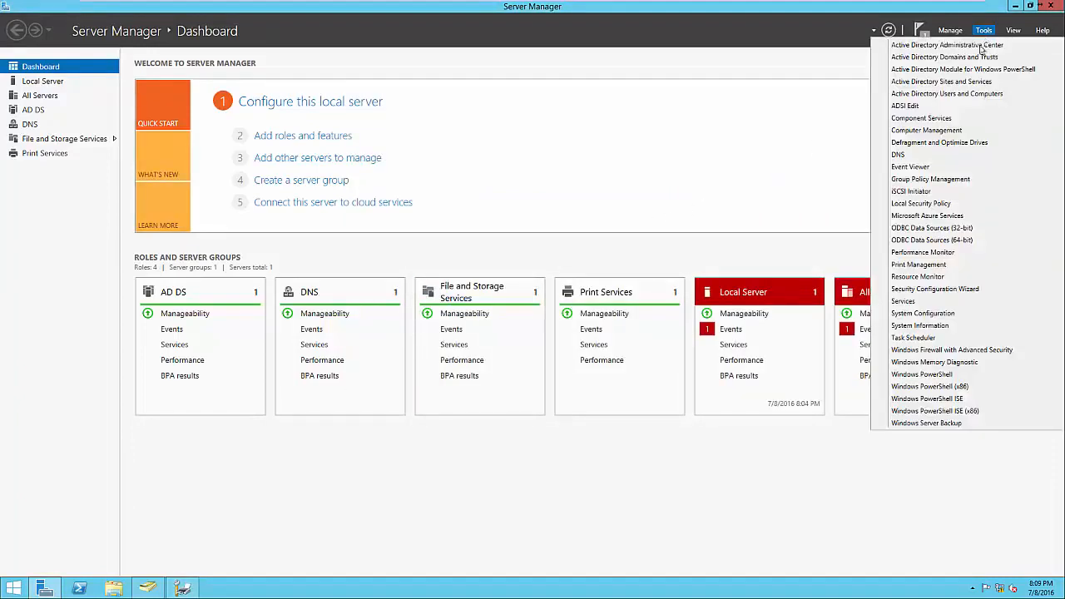
{"action": "left_click", "coordinate": [930, 179]}
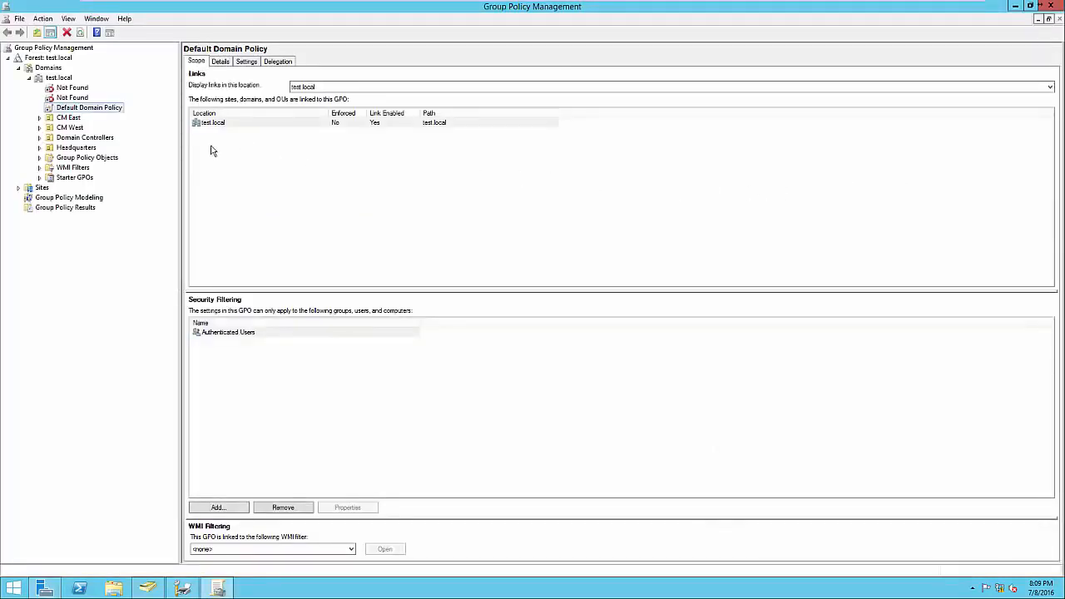
{"action": "left_click", "coordinate": [39, 148]}
{"action": "left_click", "coordinate": [73, 158]}
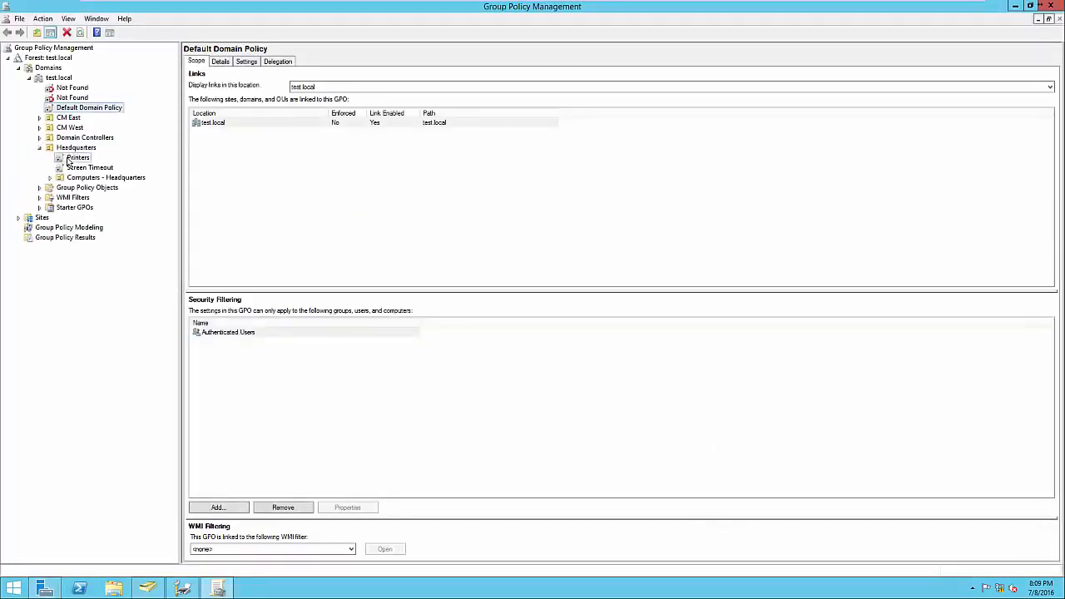
Review the Printers policy's settings and deployed printer path, and return to Print Management
{"action": "left_click", "coordinate": [249, 65]}
{"action": "left_click", "coordinate": [612, 219]}
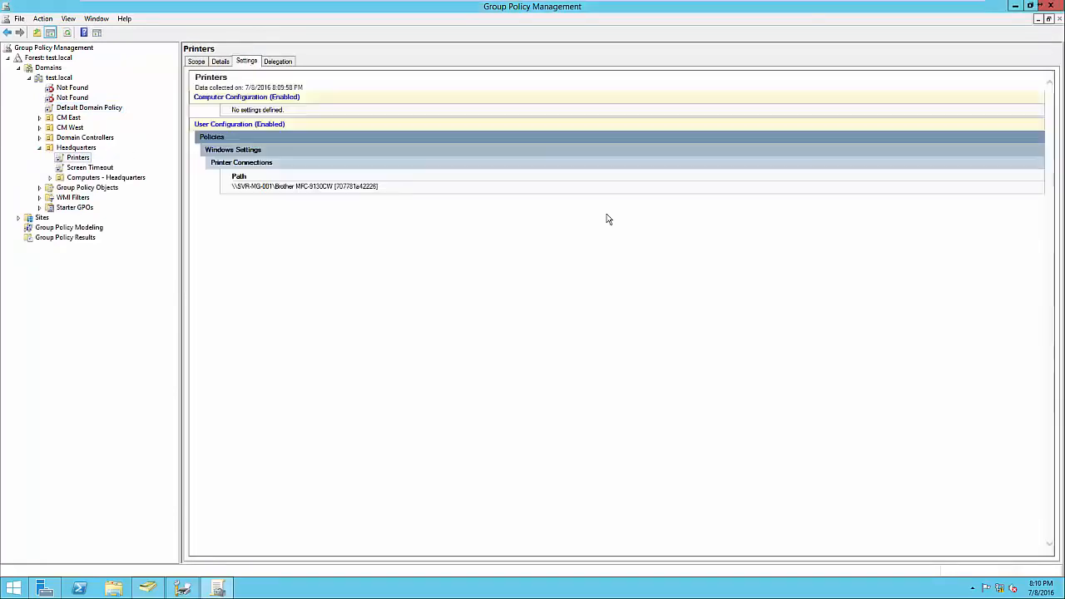
{"action": "left_click_drag", "start_coordinate": [386, 186], "coordinate": [235, 188]}
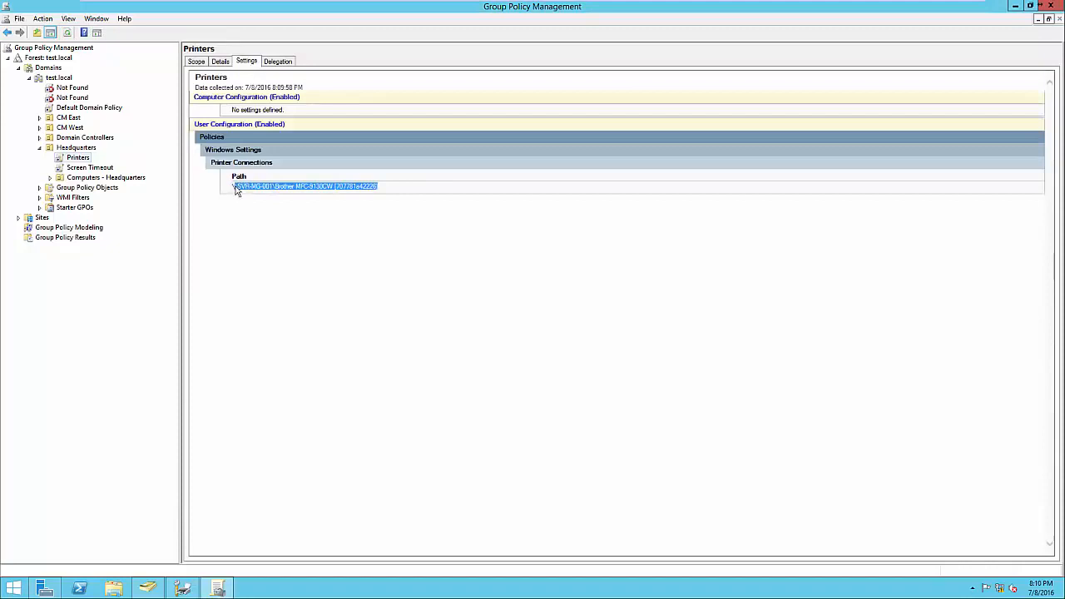
{"action": "left_click", "coordinate": [252, 206]}
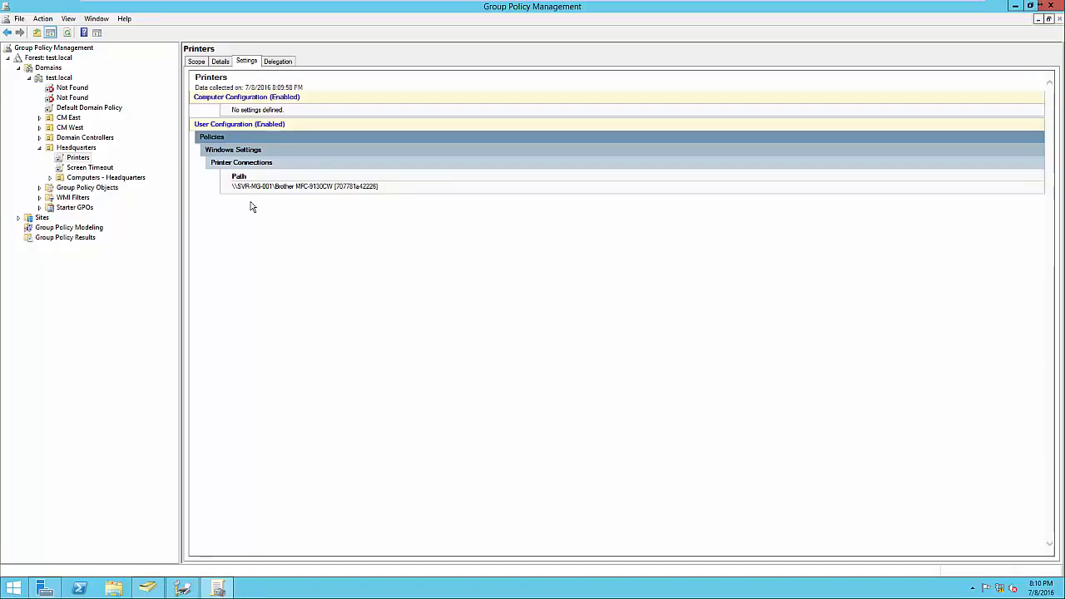
{"action": "left_click", "coordinate": [1050, 6]}
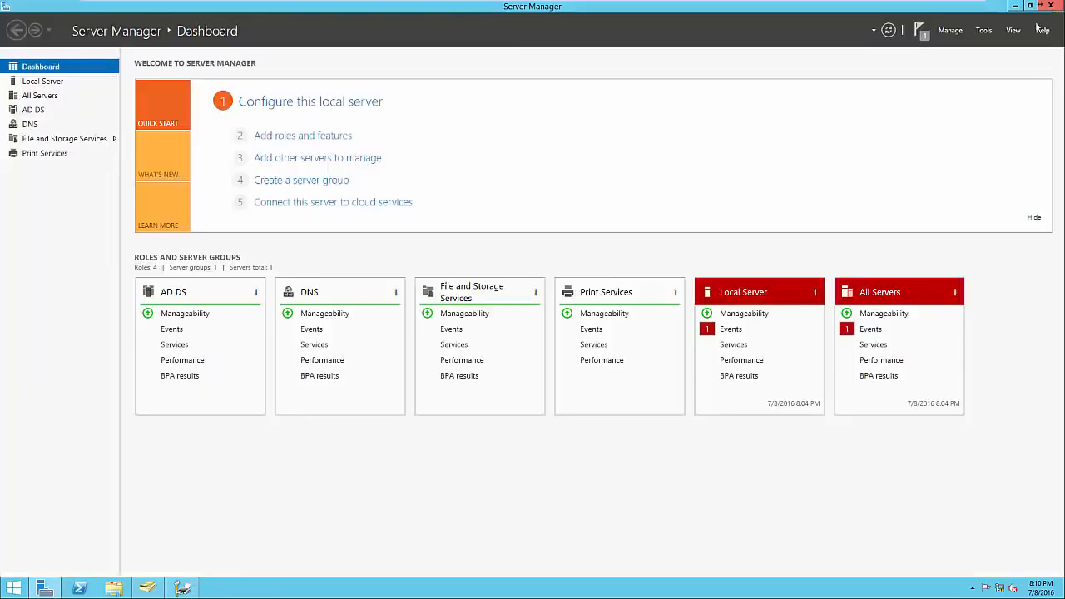
{"action": "left_click", "coordinate": [182, 588]}
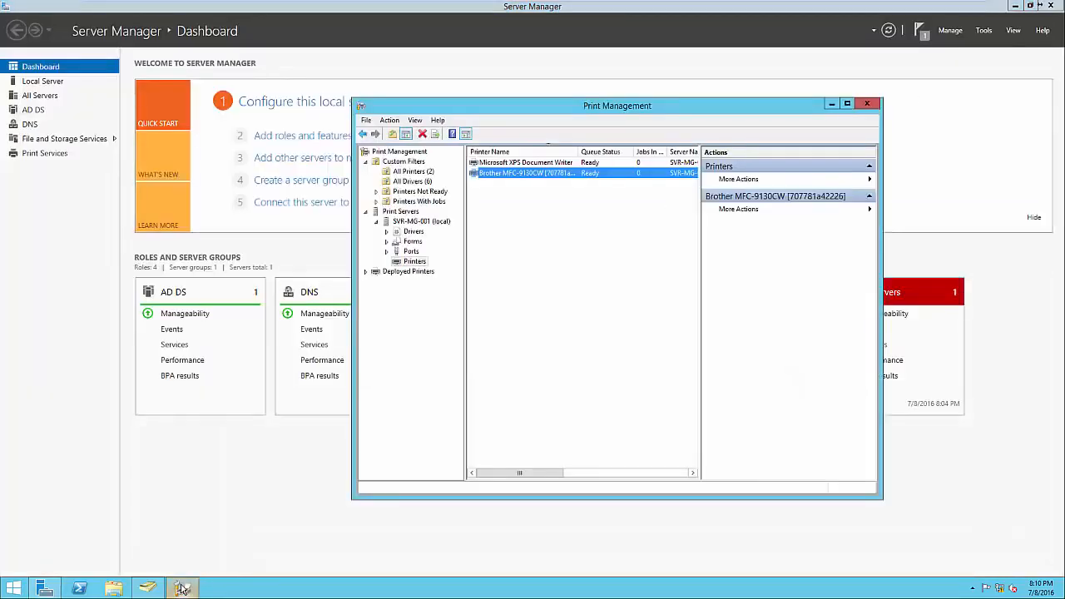
{"action": "left_click", "coordinate": [487, 459]}
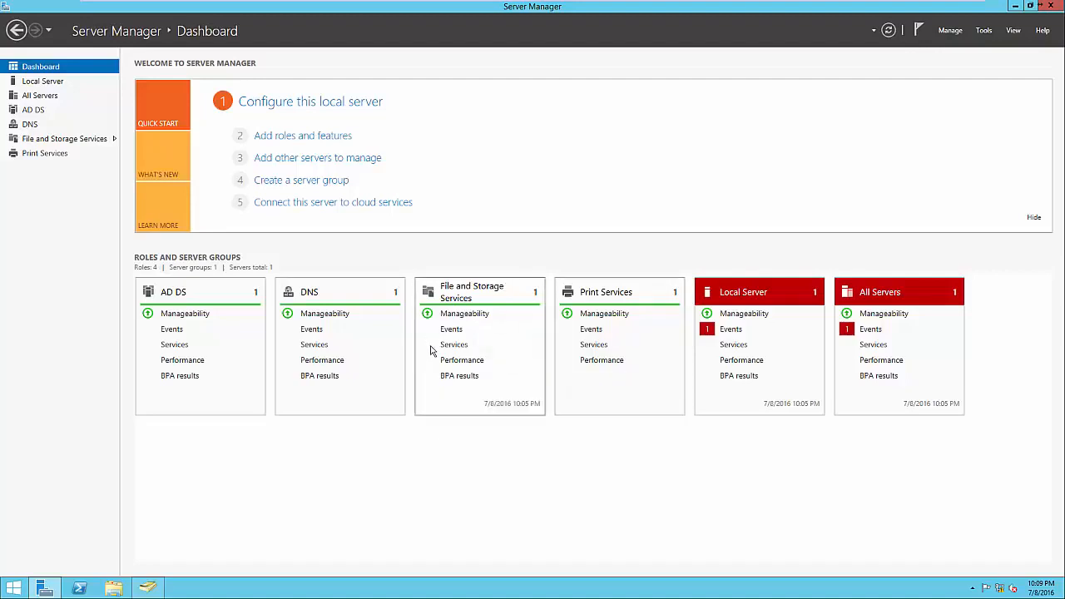
{"action": "left_click", "coordinate": [317, 142]}
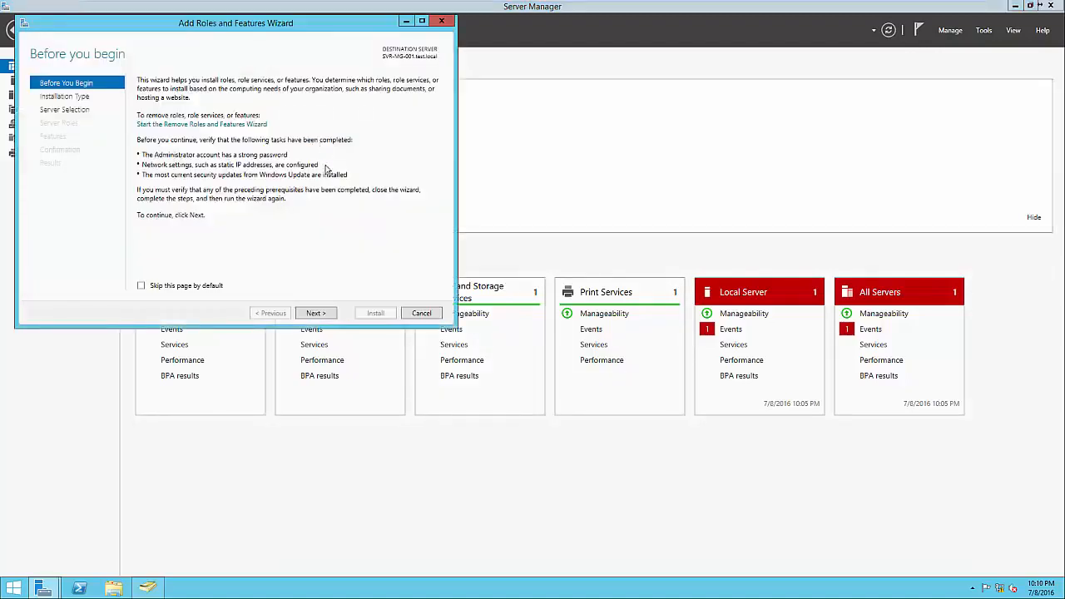
{"action": "left_click", "coordinate": [317, 315]}
{"action": "left_click", "coordinate": [317, 314]}
{"action": "left_click", "coordinate": [316, 314]}
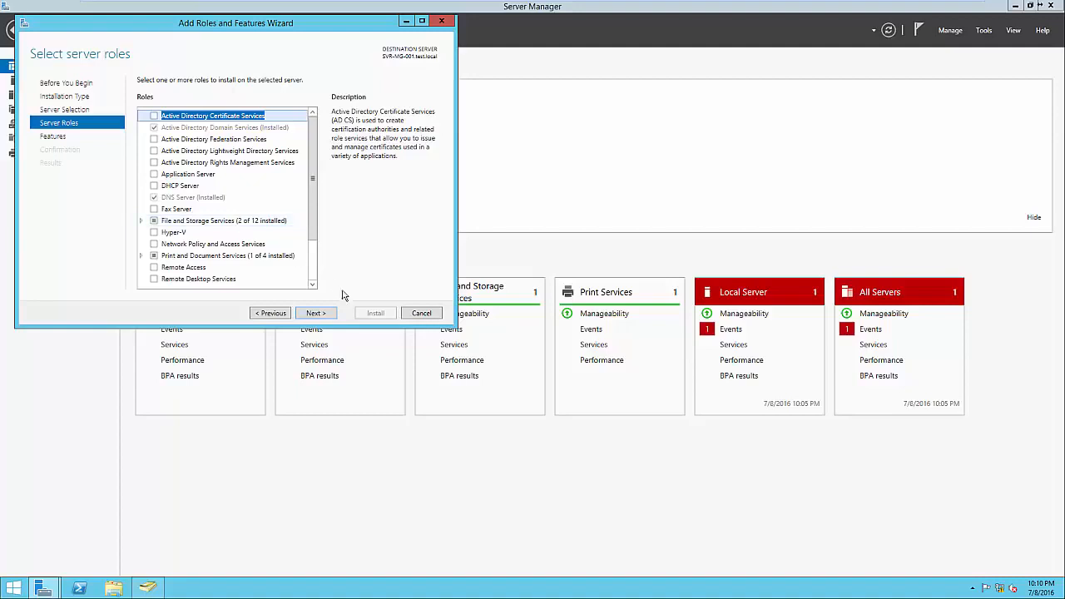
{"action": "left_click", "coordinate": [421, 313]}
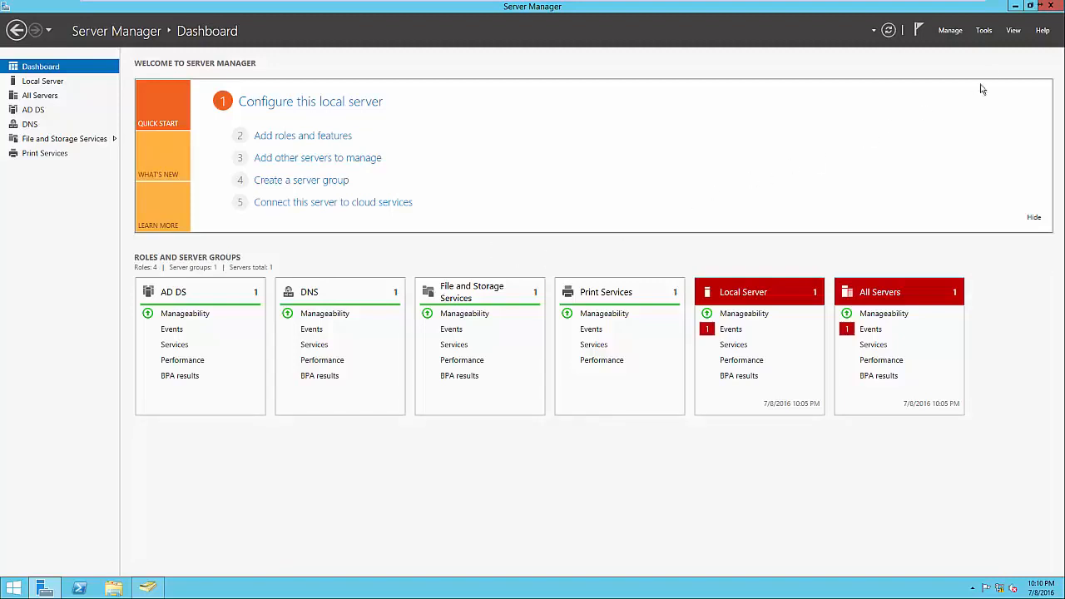
{"action": "left_click", "coordinate": [984, 31]}
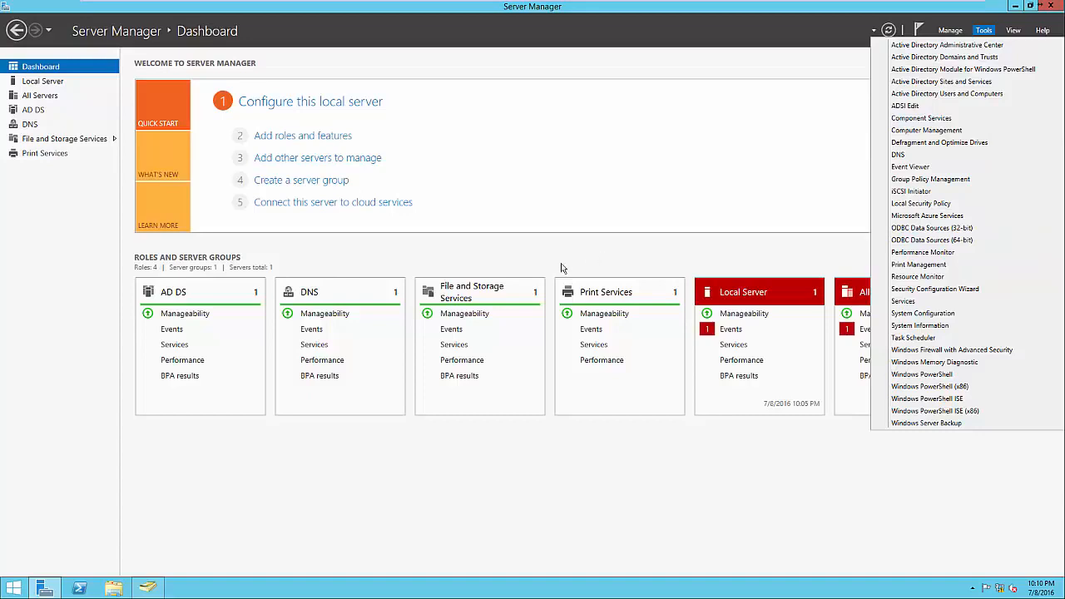
{"action": "left_click", "coordinate": [532, 265]}
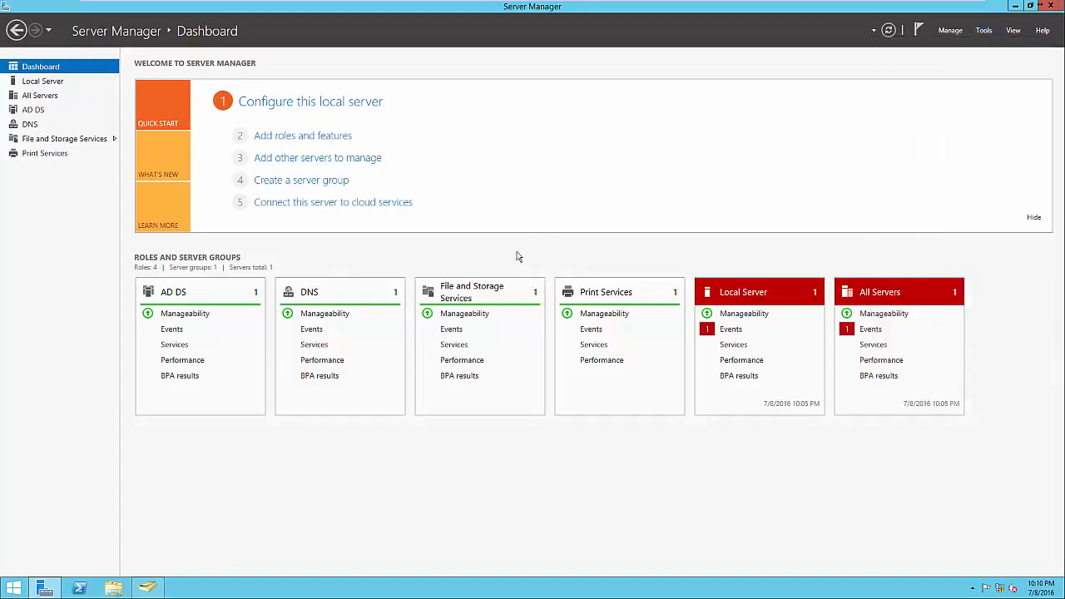
Open File and Storage Services and review the server's disks, volumes and existing shares
{"action": "left_click", "coordinate": [479, 293]}
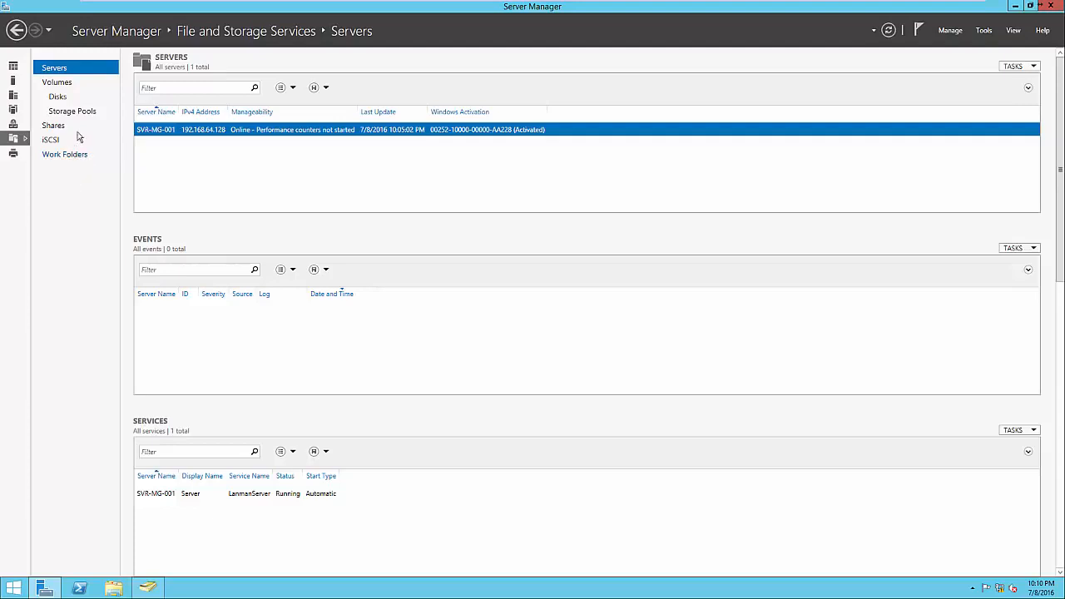
{"action": "left_click", "coordinate": [59, 96]}
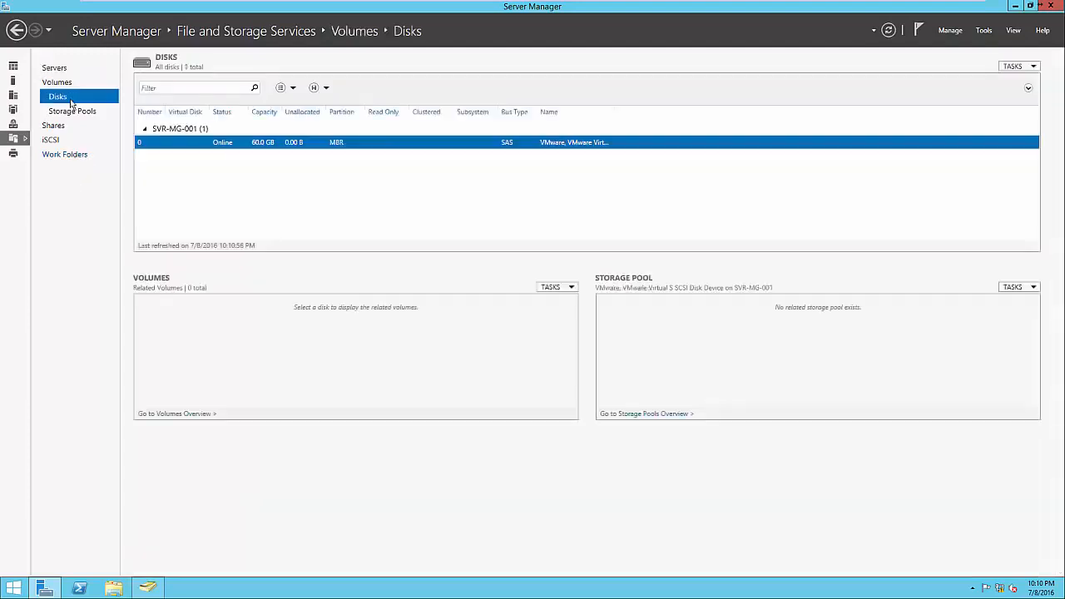
{"action": "left_click", "coordinate": [59, 82]}
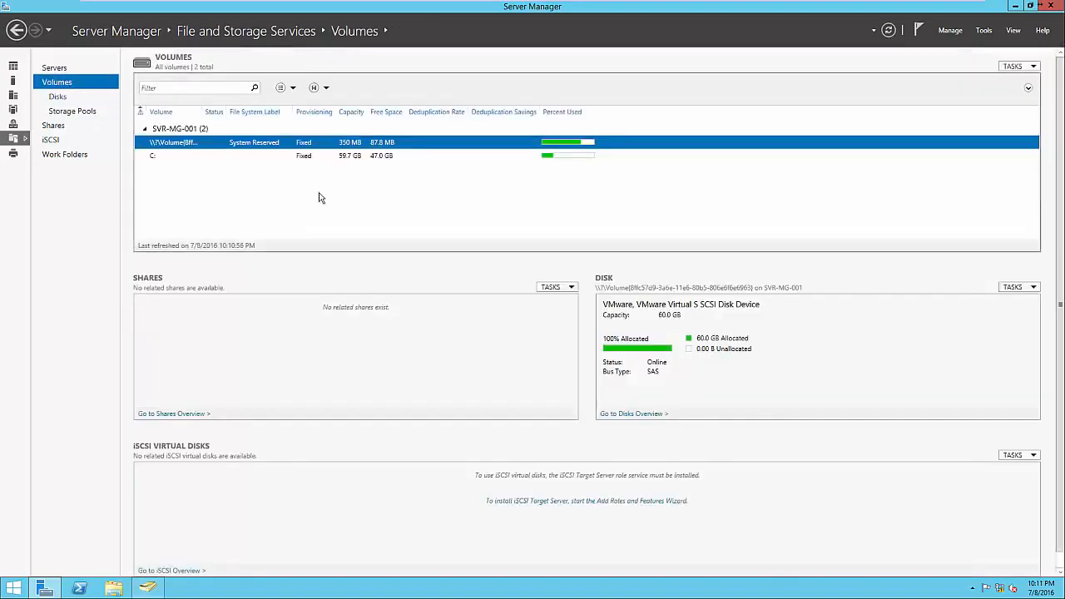
{"action": "left_click", "coordinate": [57, 131]}
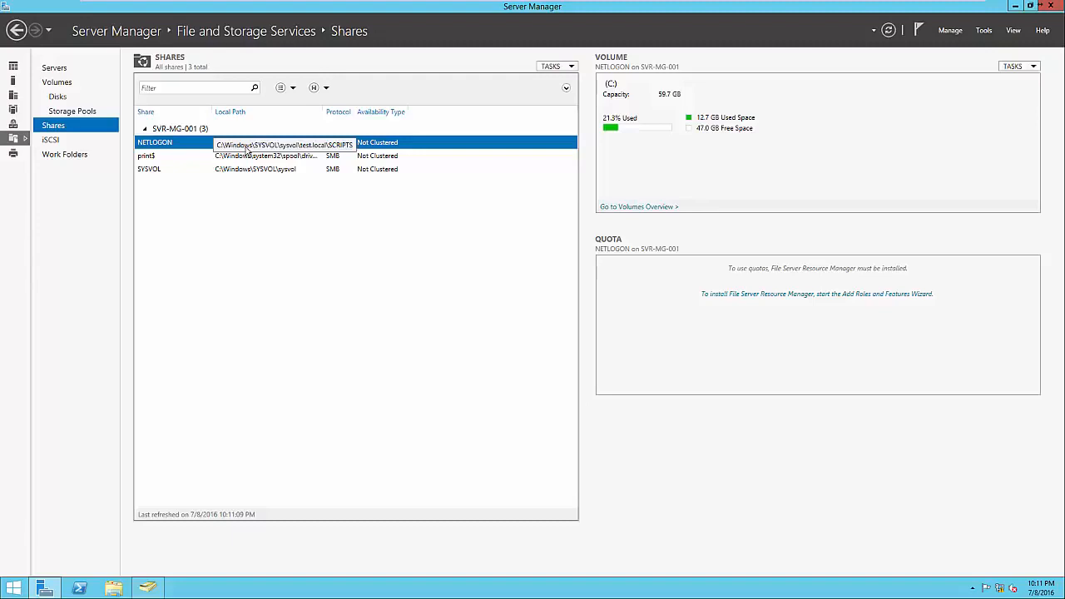
Start a new share with the SMB Share - Quick profile, located on the C: volume of SVR-MG-001
{"action": "right_click", "coordinate": [245, 209]}
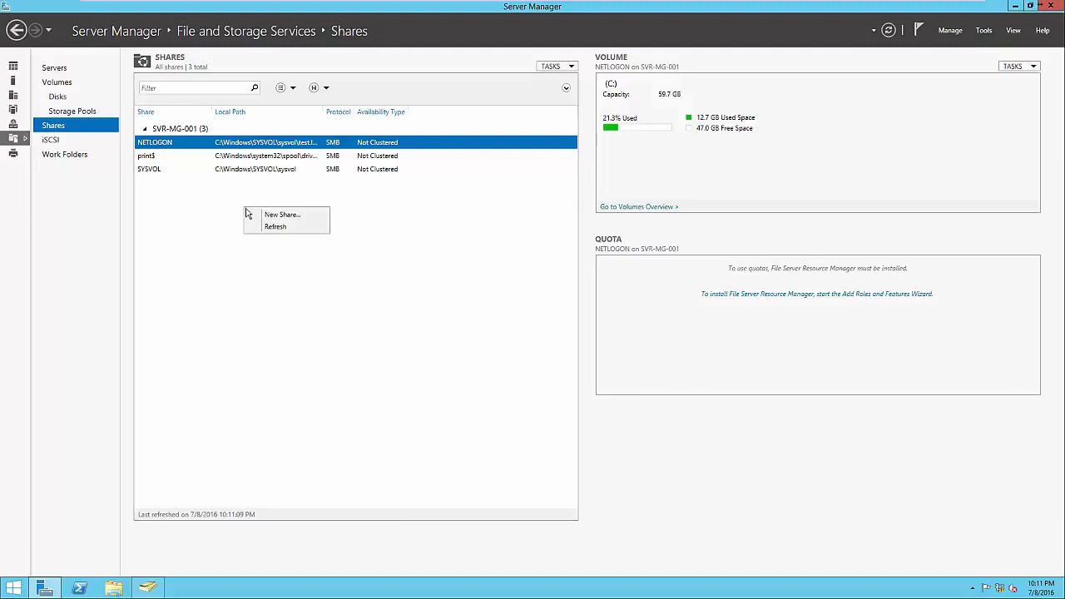
{"action": "left_click", "coordinate": [257, 215]}
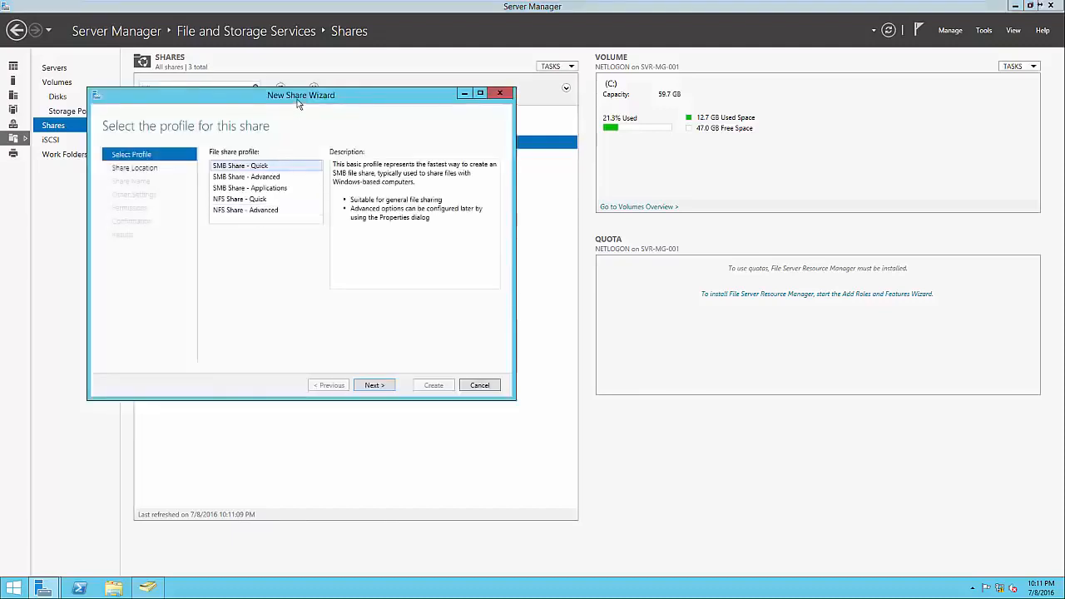
{"action": "left_click_drag", "start_coordinate": [298, 102], "coordinate": [607, 157]}
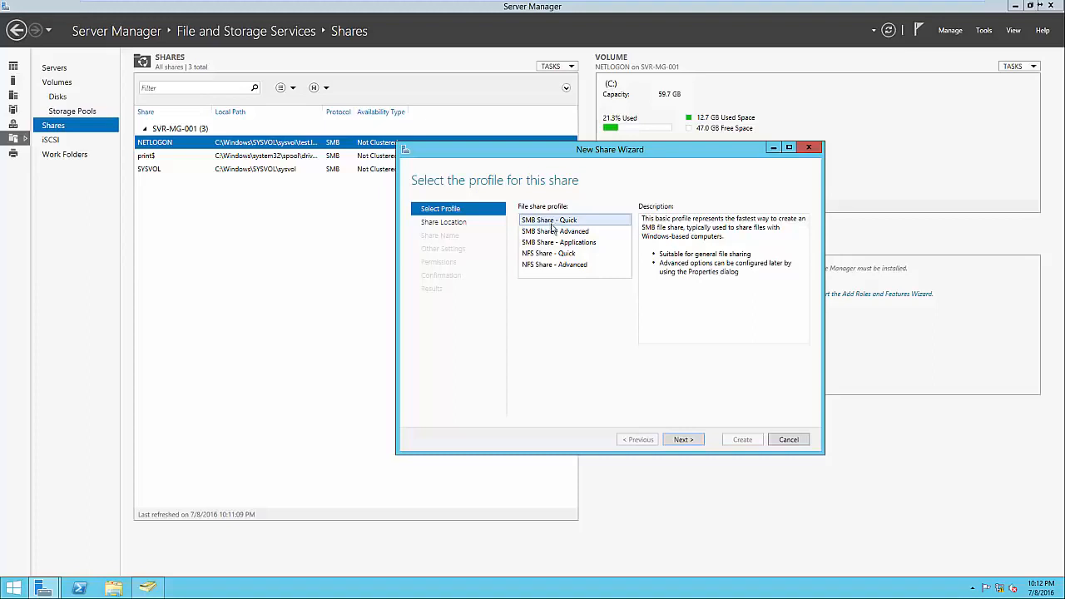
{"action": "left_click", "coordinate": [558, 255]}
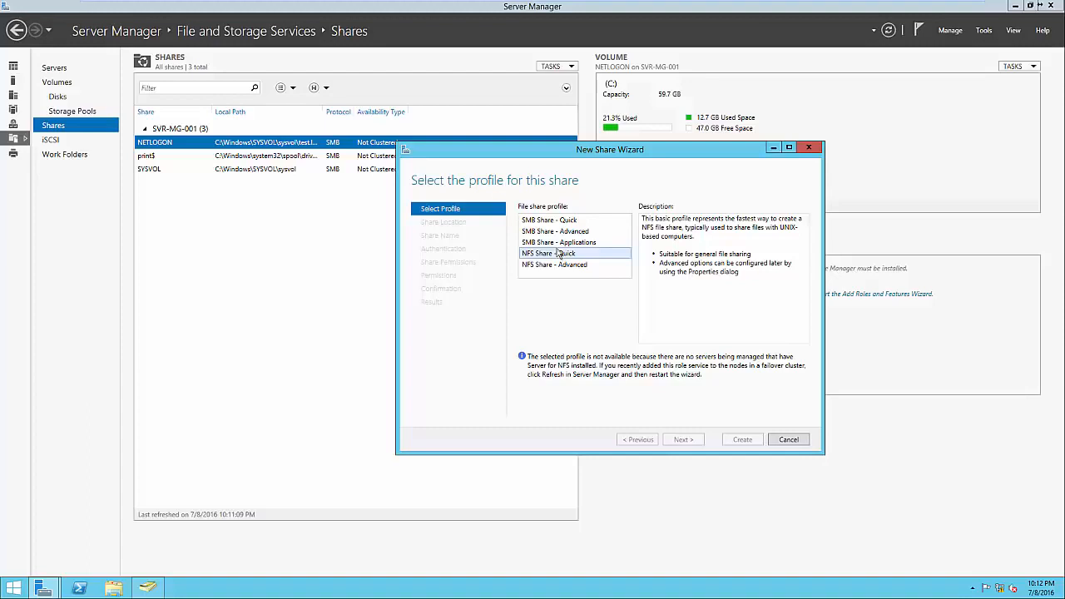
{"action": "left_click", "coordinate": [553, 223]}
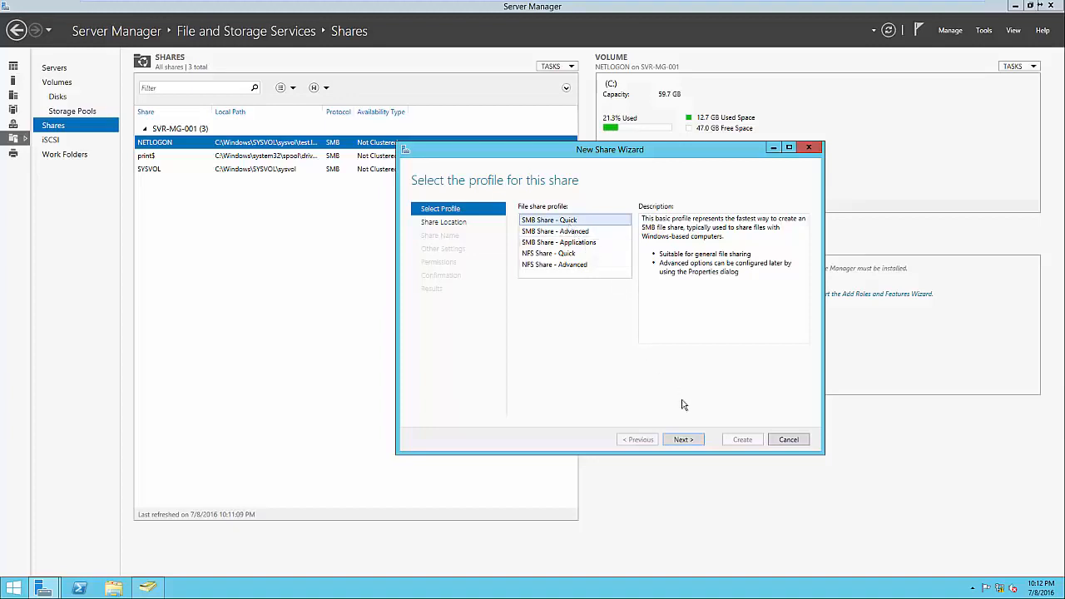
{"action": "left_click", "coordinate": [684, 440]}
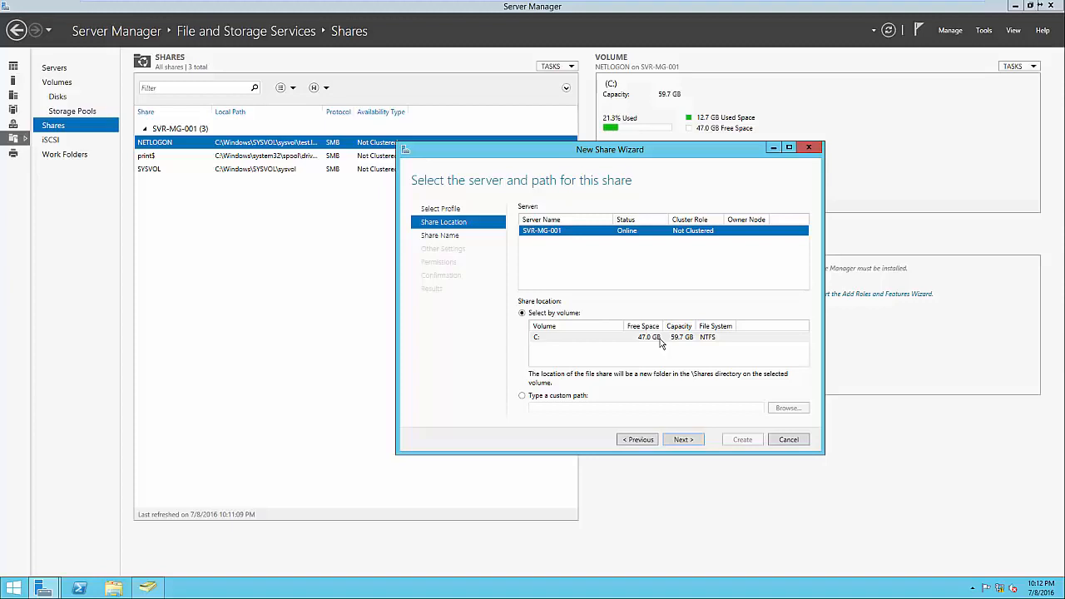
{"action": "left_click", "coordinate": [680, 439]}
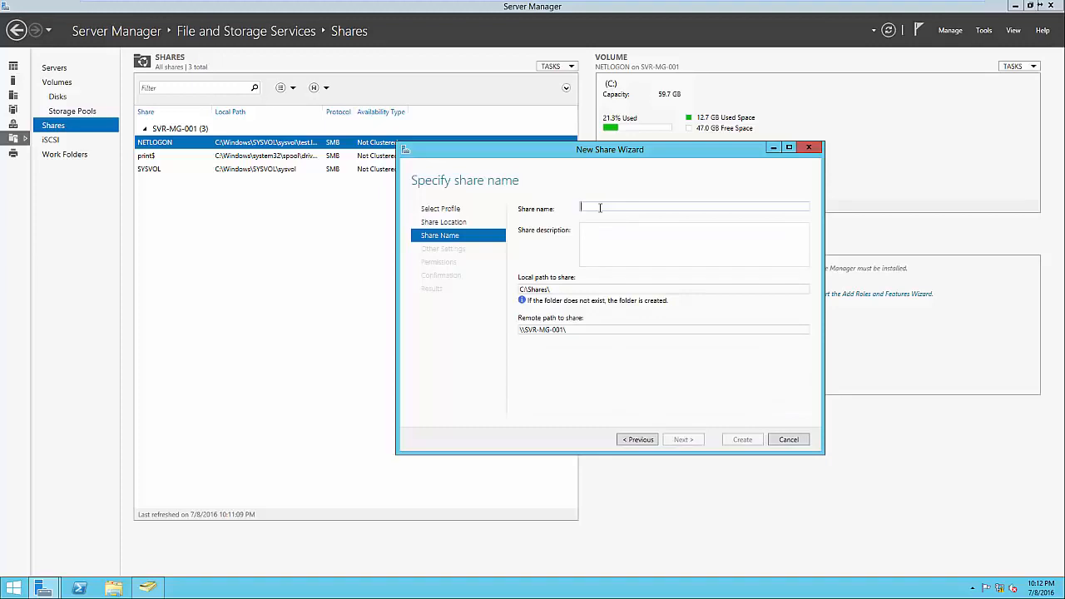
Name the share Public, leaving the description empty and keeping the suggested local and remote paths
{"action": "type", "text": "Public"}
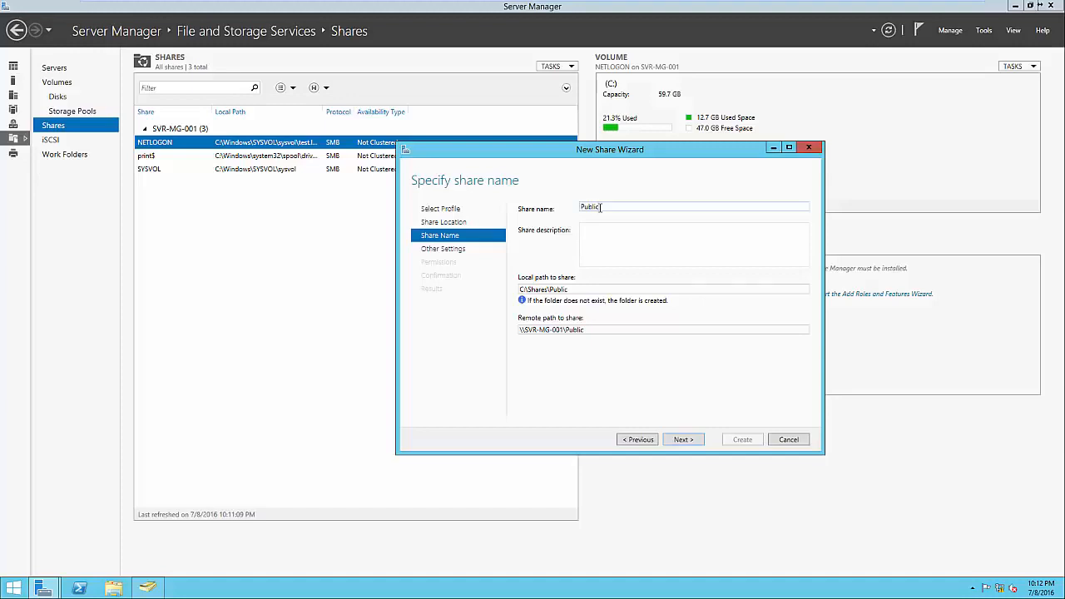
{"action": "left_click", "coordinate": [617, 246]}
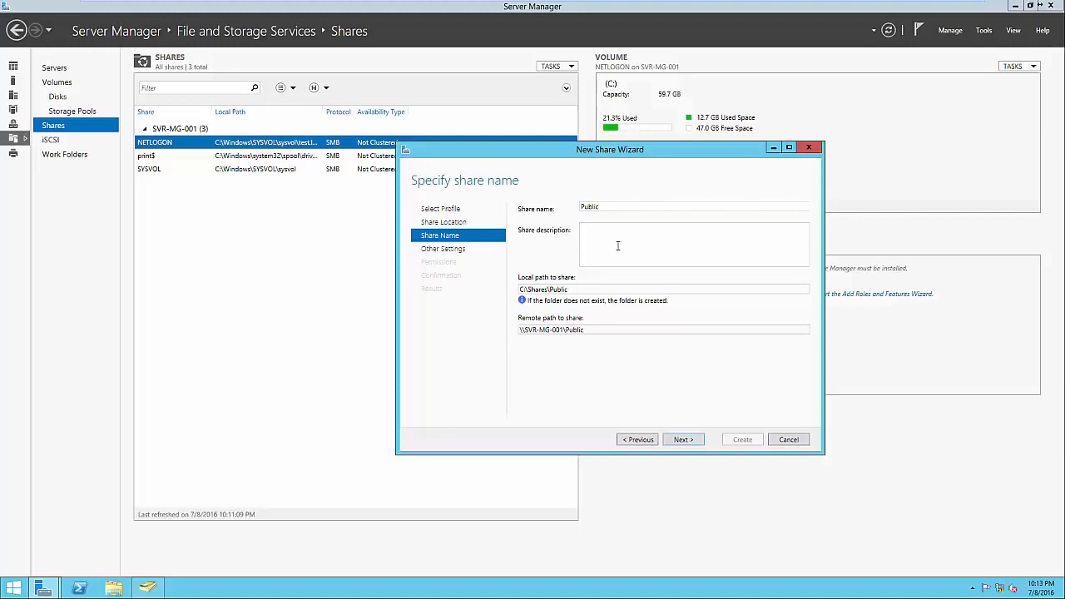
{"action": "left_click", "coordinate": [585, 288]}
{"action": "left_click", "coordinate": [585, 289]}
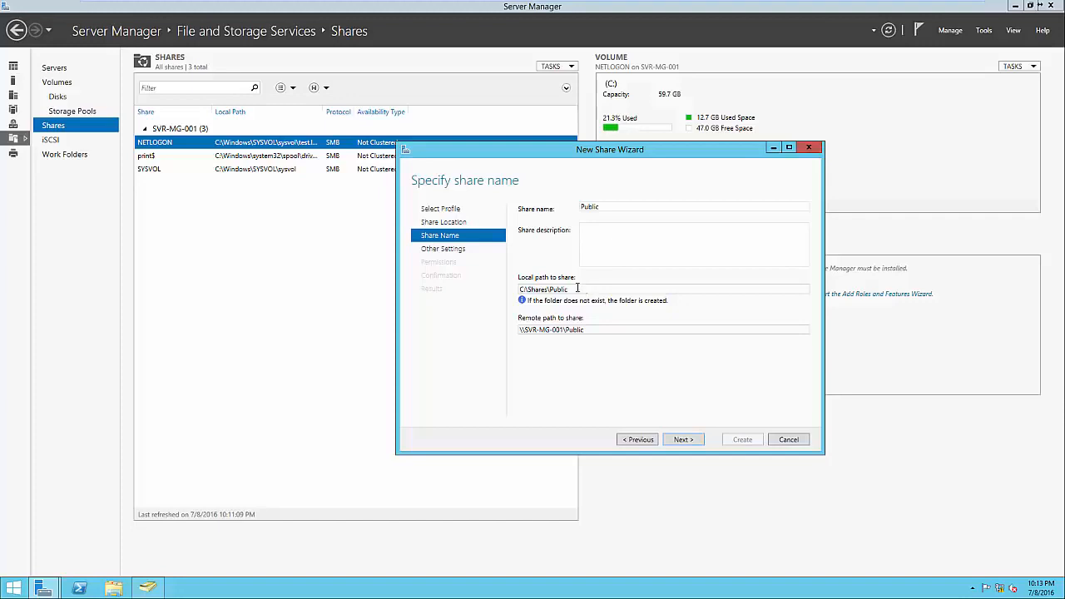
{"action": "triple_click", "coordinate": [597, 329]}
{"action": "left_click", "coordinate": [597, 328]}
{"action": "left_click", "coordinate": [680, 442]}
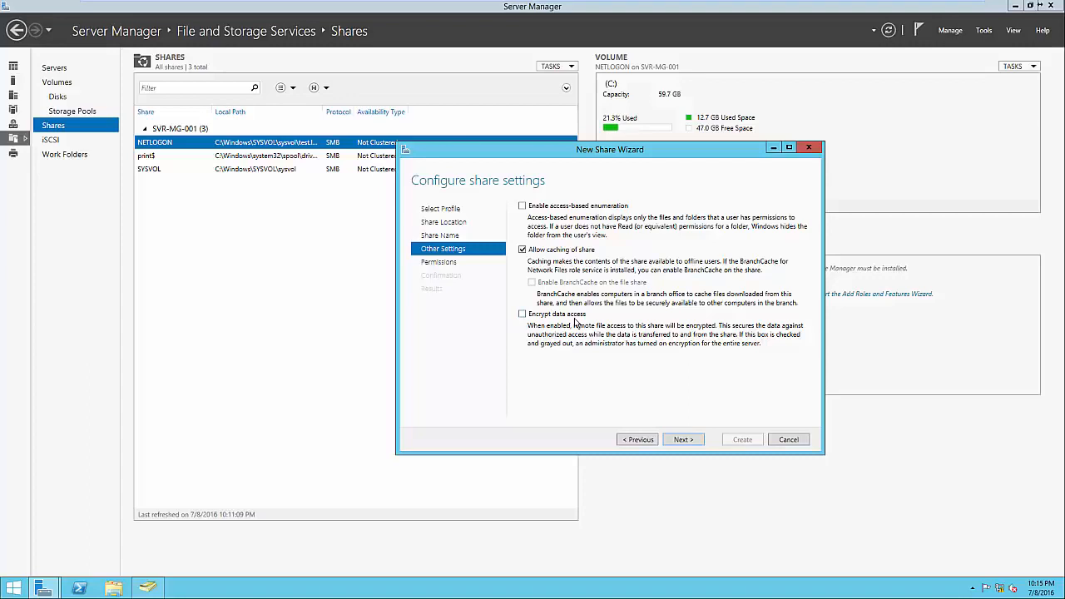
Accept the default share settings and folder permissions, create the Public share and close the wizard
{"action": "left_click", "coordinate": [681, 442]}
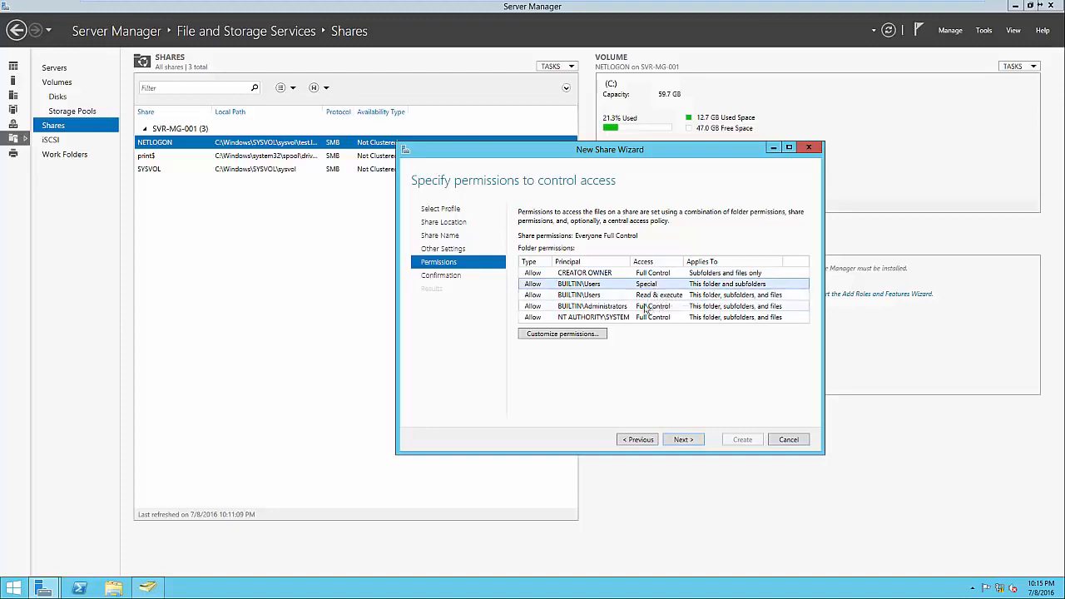
{"action": "left_click", "coordinate": [619, 307]}
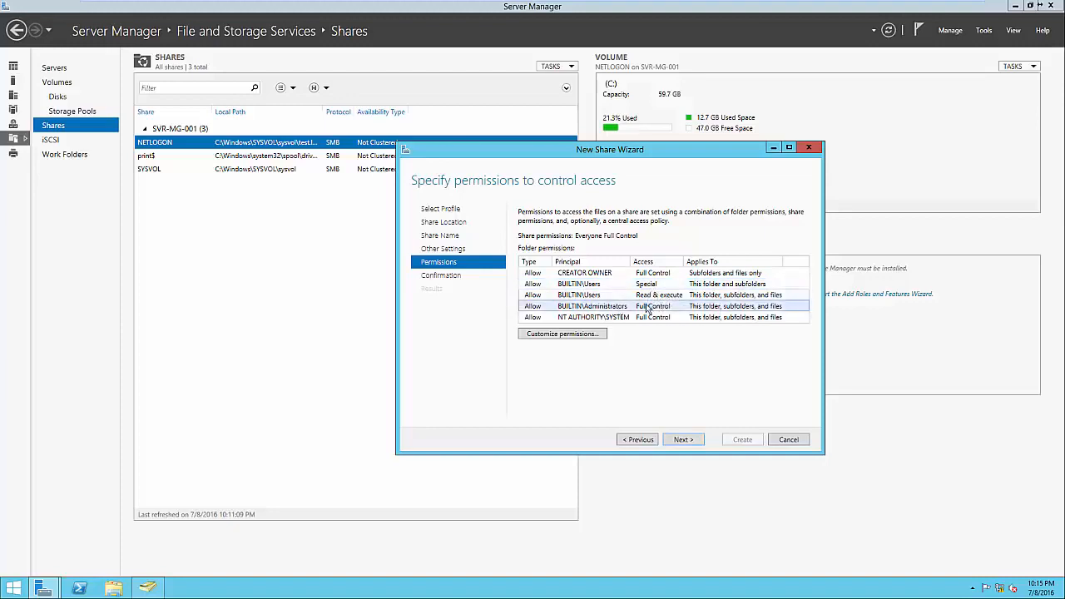
{"action": "left_click", "coordinate": [625, 318]}
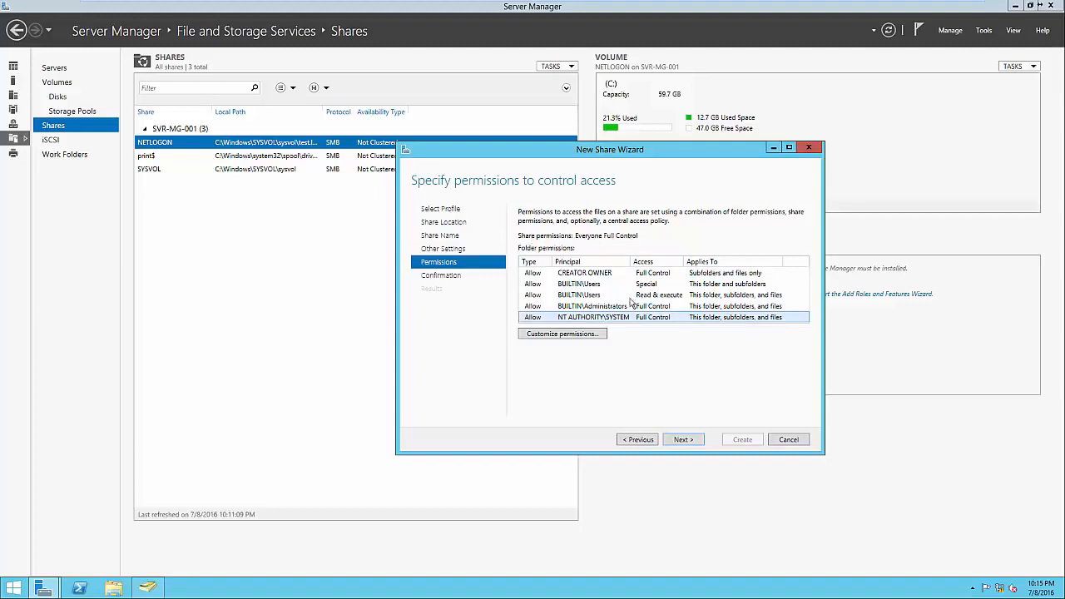
{"action": "left_click", "coordinate": [682, 440]}
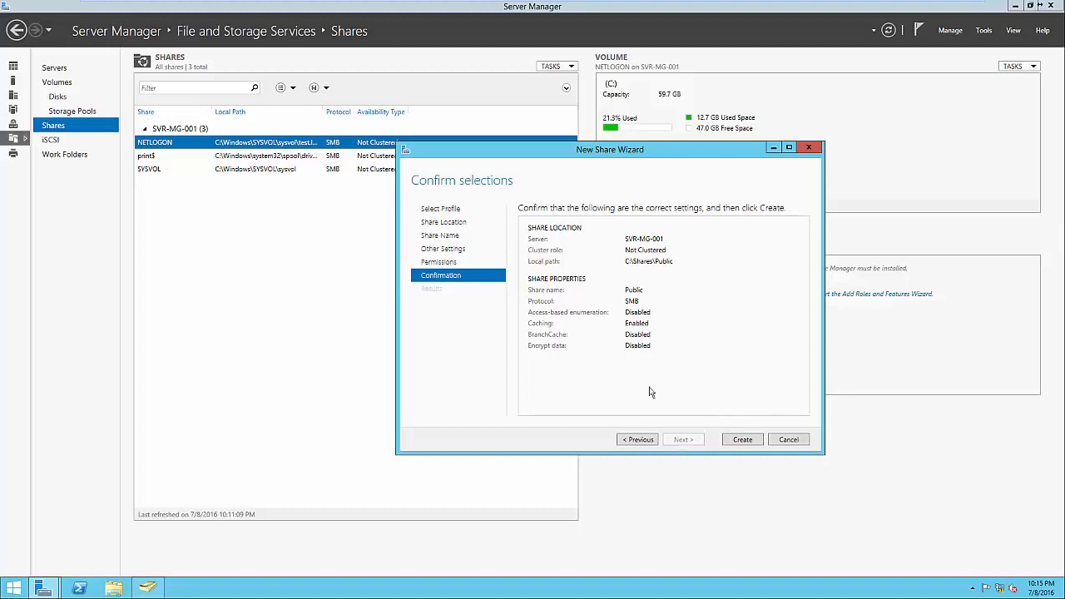
{"action": "left_click", "coordinate": [736, 441]}
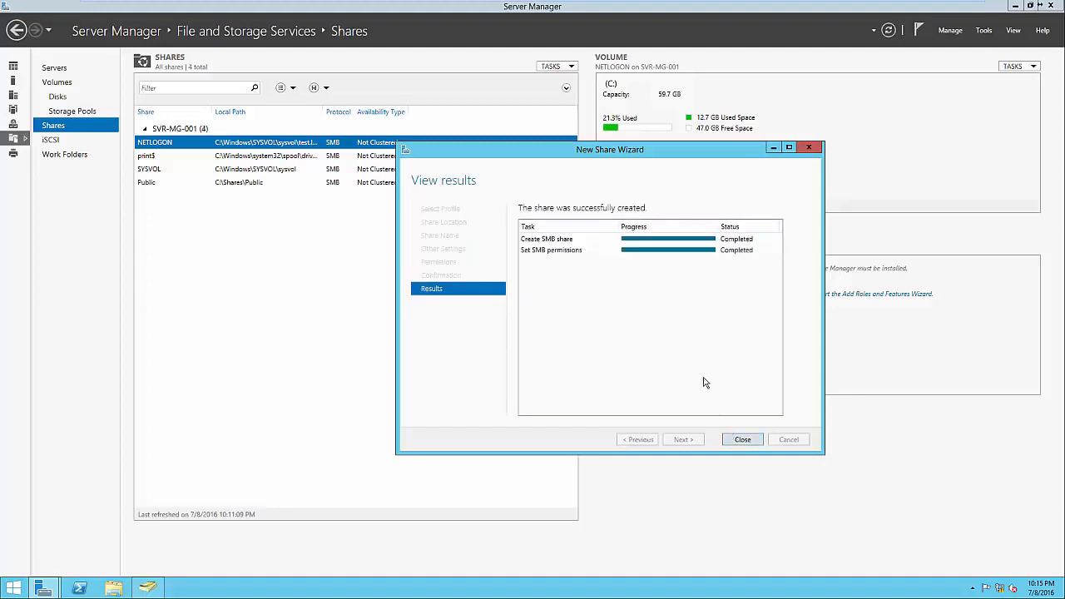
{"action": "left_click", "coordinate": [738, 441]}
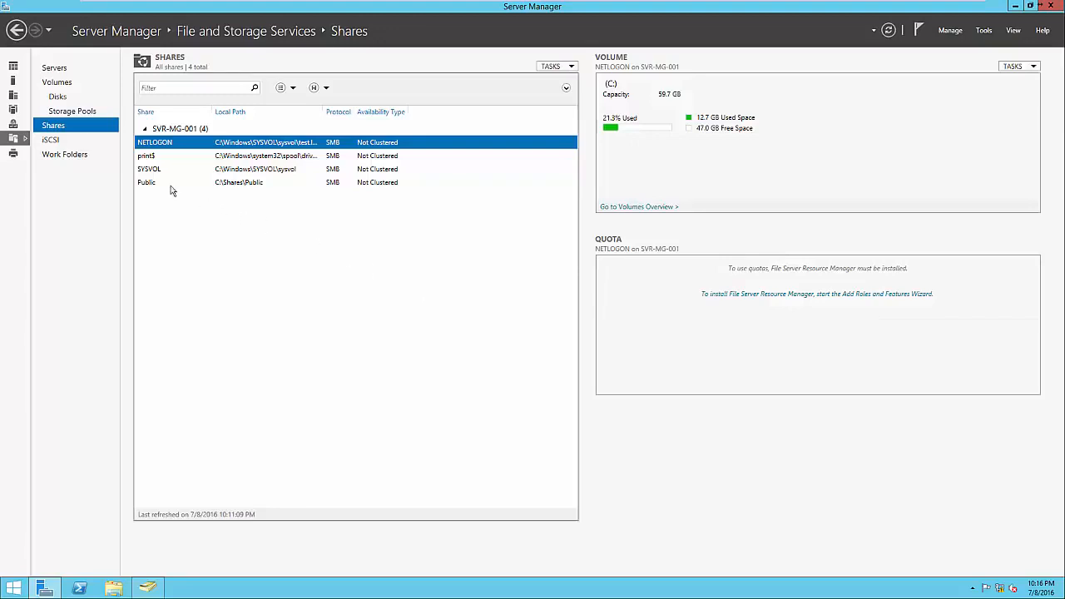
Select the Public share, check that \\SVR-MG-001\Public opens in File Explorer, and close the folder window
{"action": "left_click", "coordinate": [347, 191]}
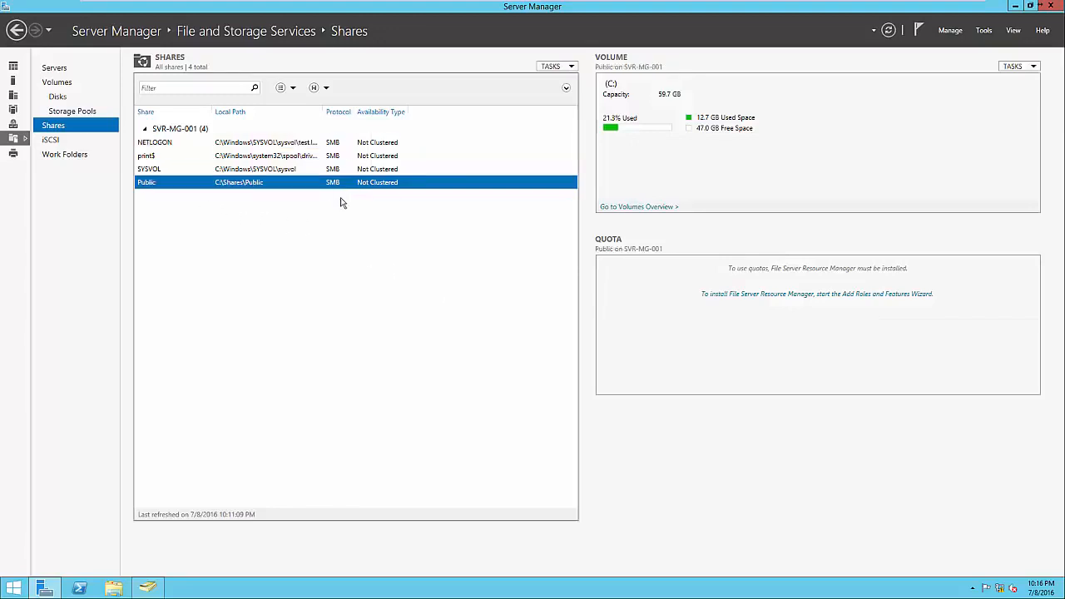
{"action": "left_click", "coordinate": [117, 588]}
{"action": "left_click", "coordinate": [403, 233]}
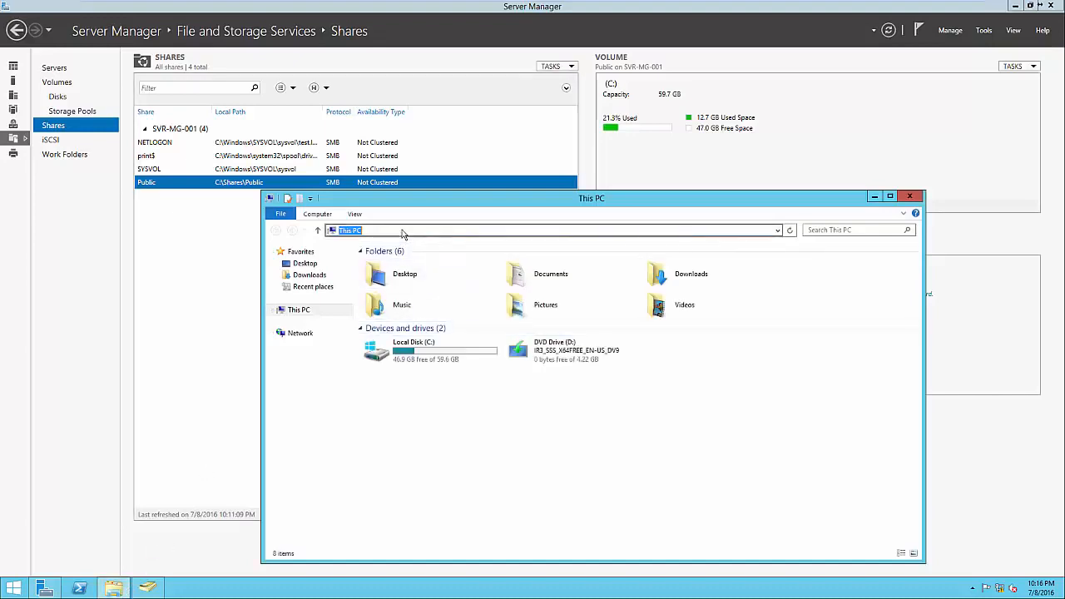
{"action": "type", "text": "\\\\SVR-0"}
{"action": "type", "text": "G-001\\"}
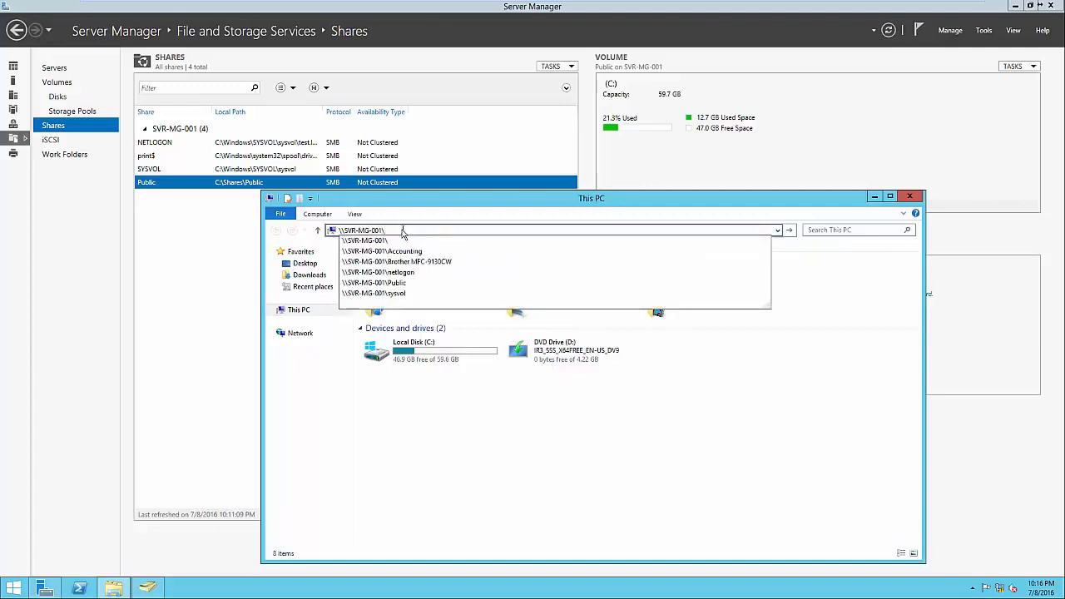
{"action": "type", "text": "Public"}
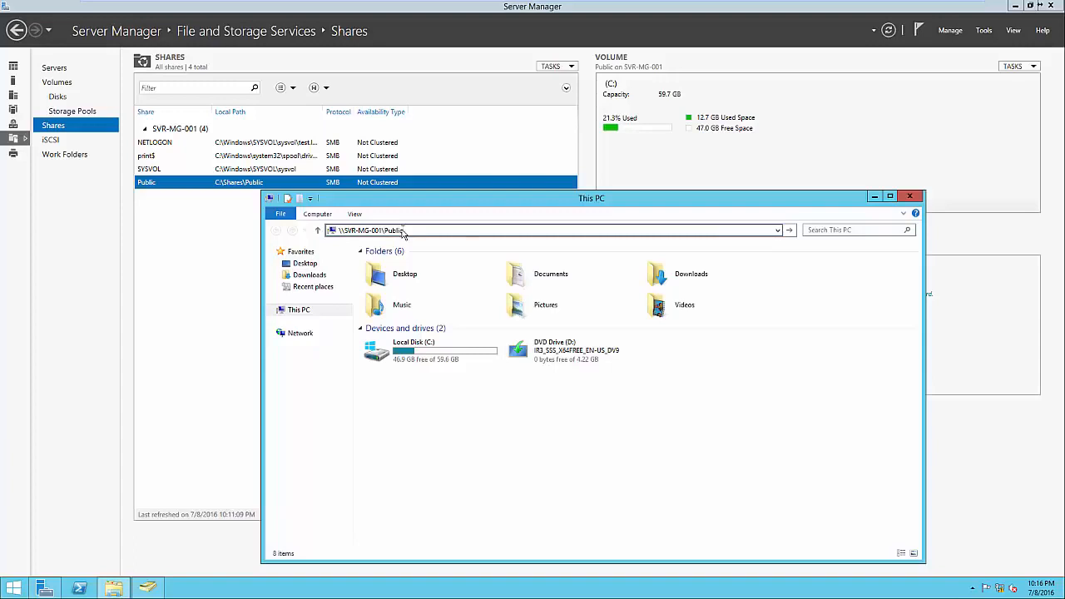
{"action": "key", "text": "Return"}
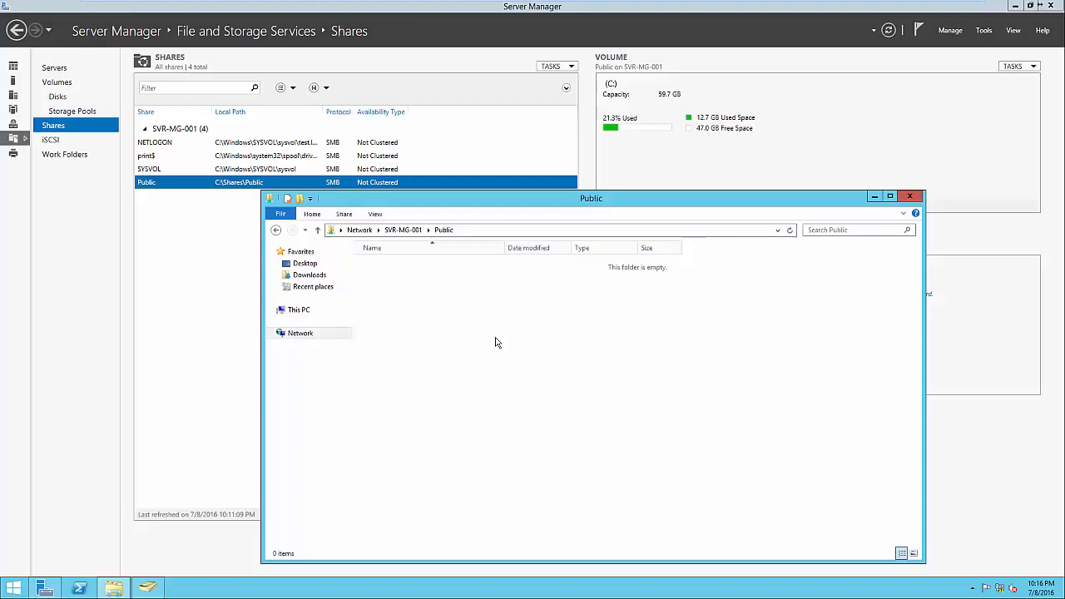
{"action": "left_click", "coordinate": [912, 199]}
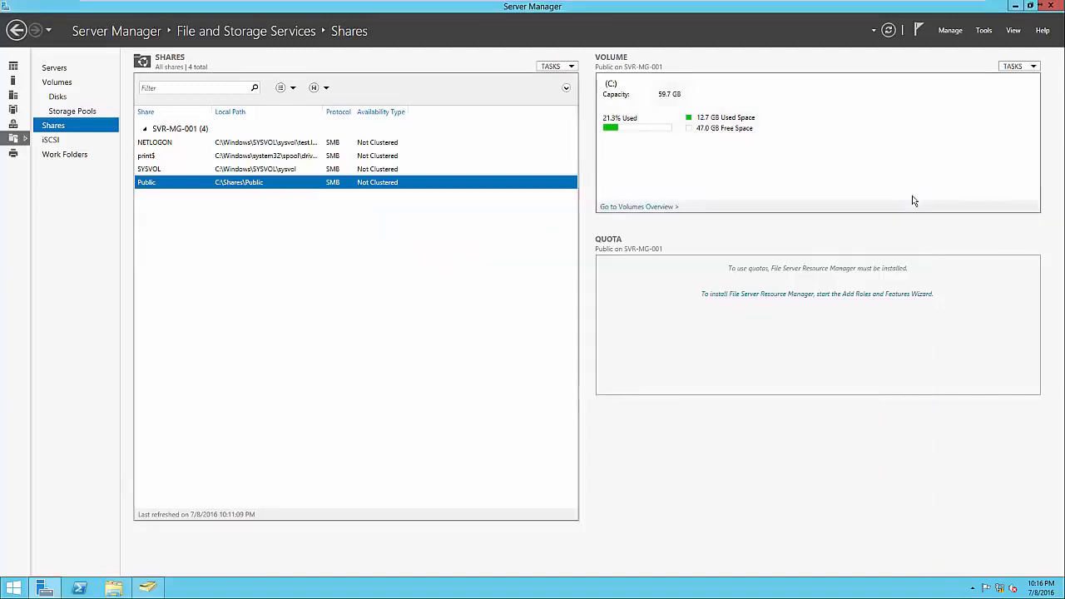
Start another new share with the SMB Share - Quick profile, located on the C: volume of SVR-MG-001
{"action": "right_click", "coordinate": [471, 223]}
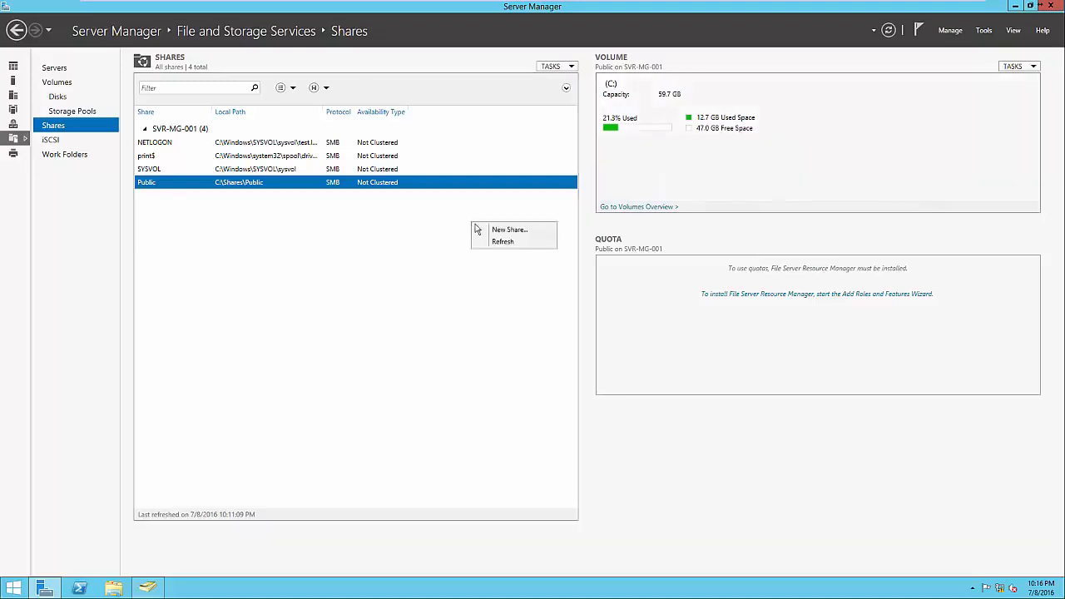
{"action": "left_click", "coordinate": [487, 229]}
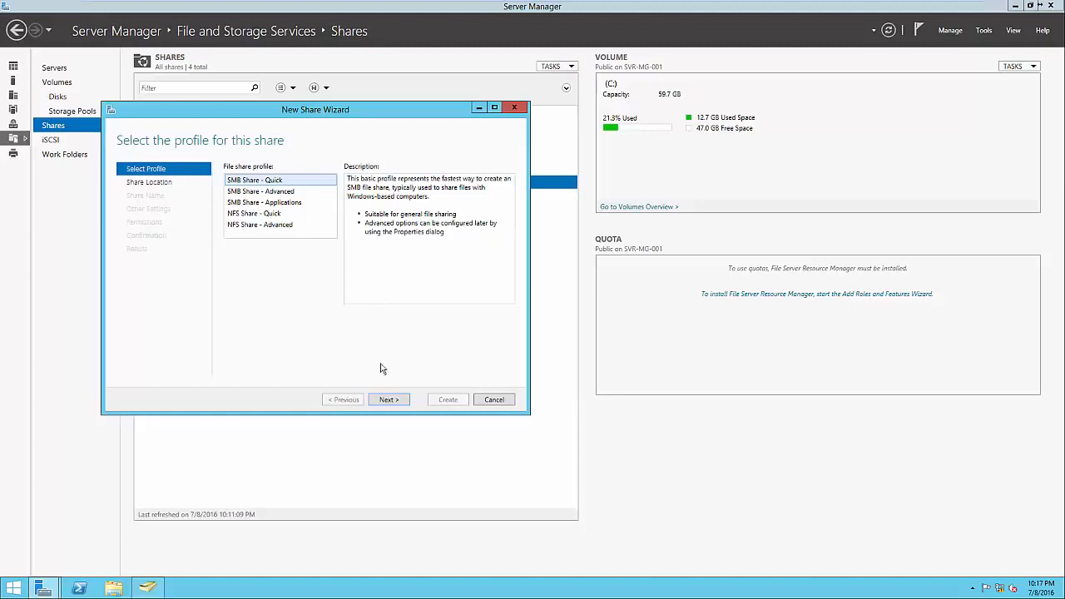
{"action": "left_click", "coordinate": [388, 400]}
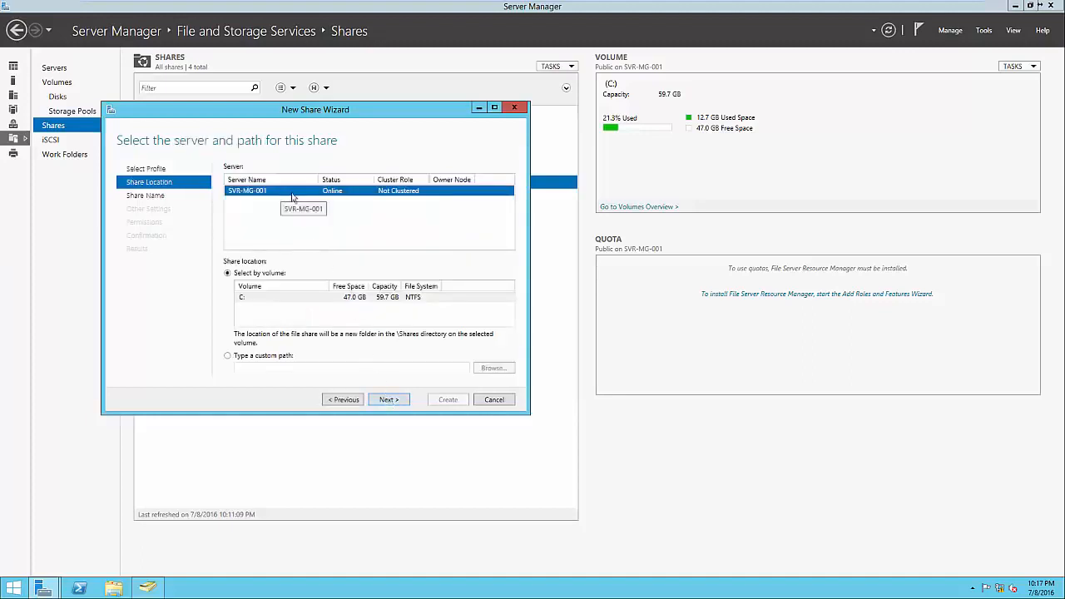
{"action": "left_click", "coordinate": [391, 400]}
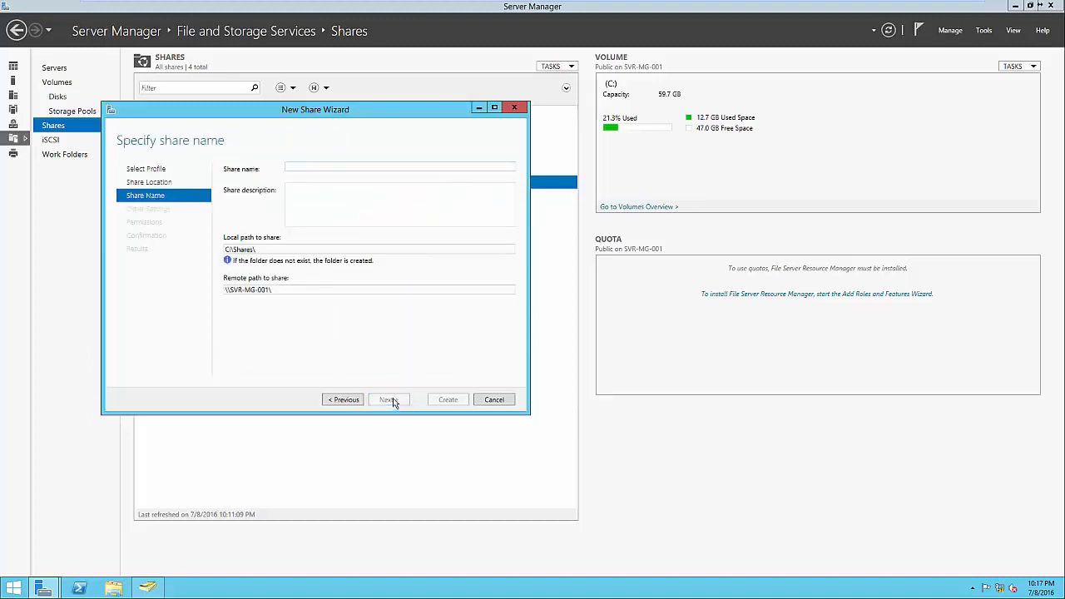
Name the share Accounting, keeping the suggested local and remote paths and the default share settings
{"action": "type", "text": "Accounting"}
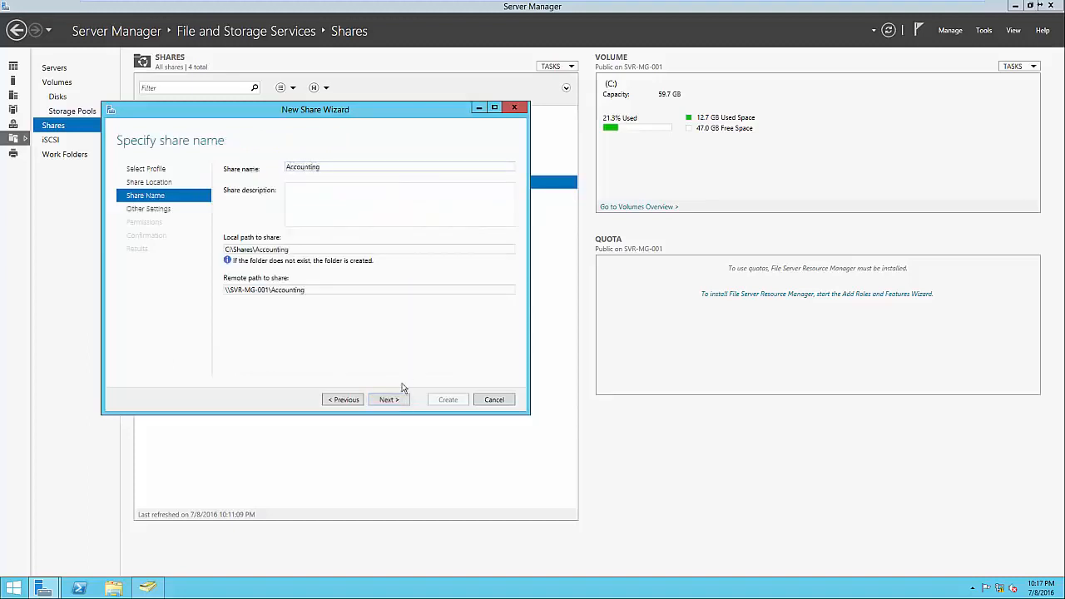
{"action": "left_click", "coordinate": [295, 250]}
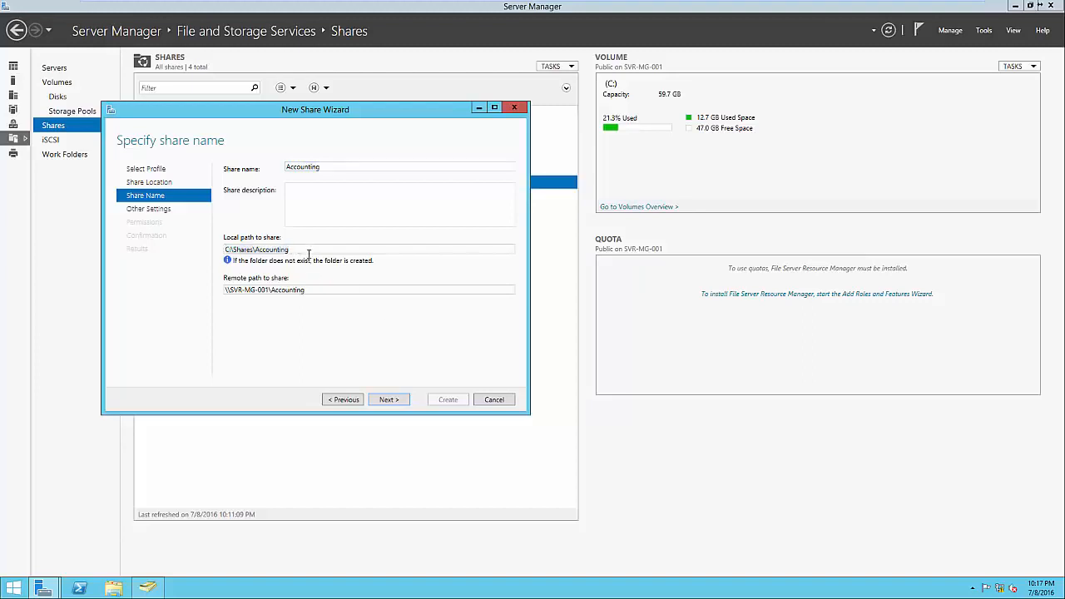
{"action": "left_click", "coordinate": [320, 291]}
{"action": "left_click", "coordinate": [389, 400]}
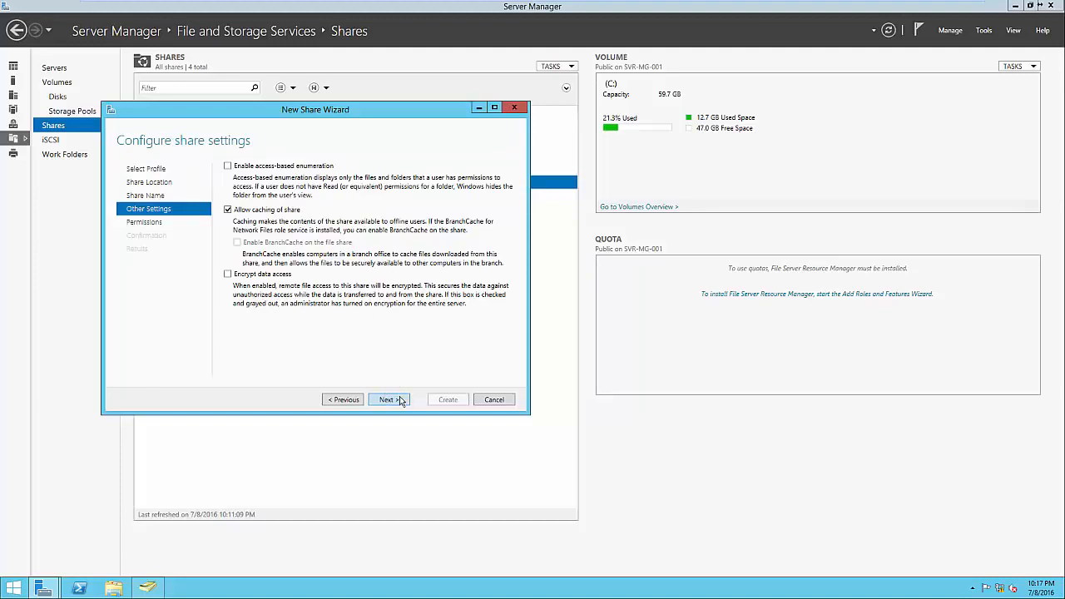
{"action": "left_click", "coordinate": [401, 400]}
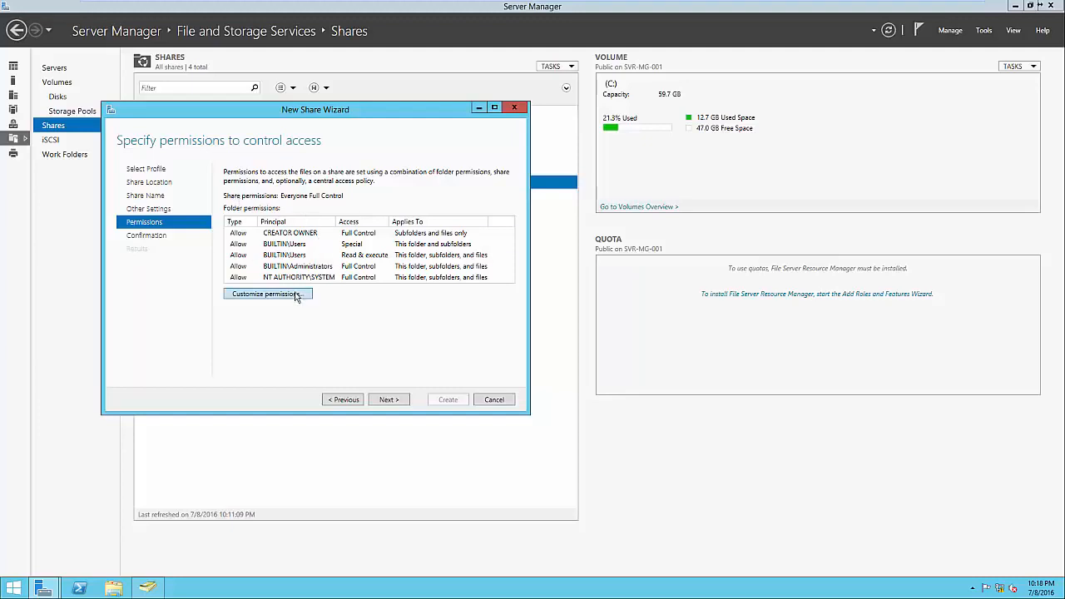
Customize the Accounting folder permissions: disable inheritance by converting inherited permissions into explicit ones, and remove both Users (TEST\Users) entries
{"action": "left_click", "coordinate": [268, 294]}
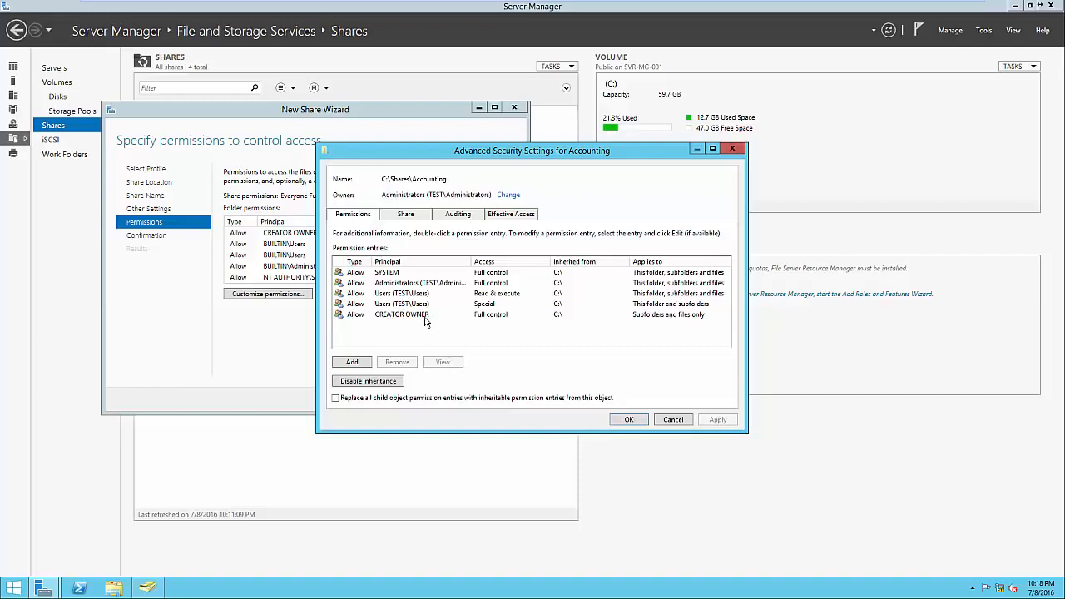
{"action": "left_click", "coordinate": [384, 384]}
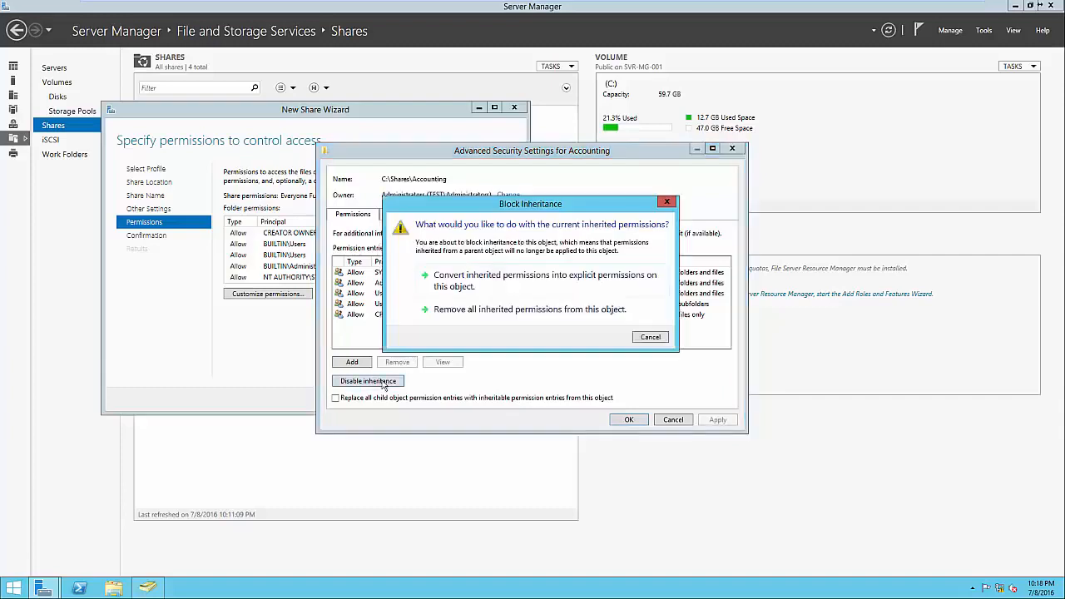
{"action": "left_click", "coordinate": [472, 288]}
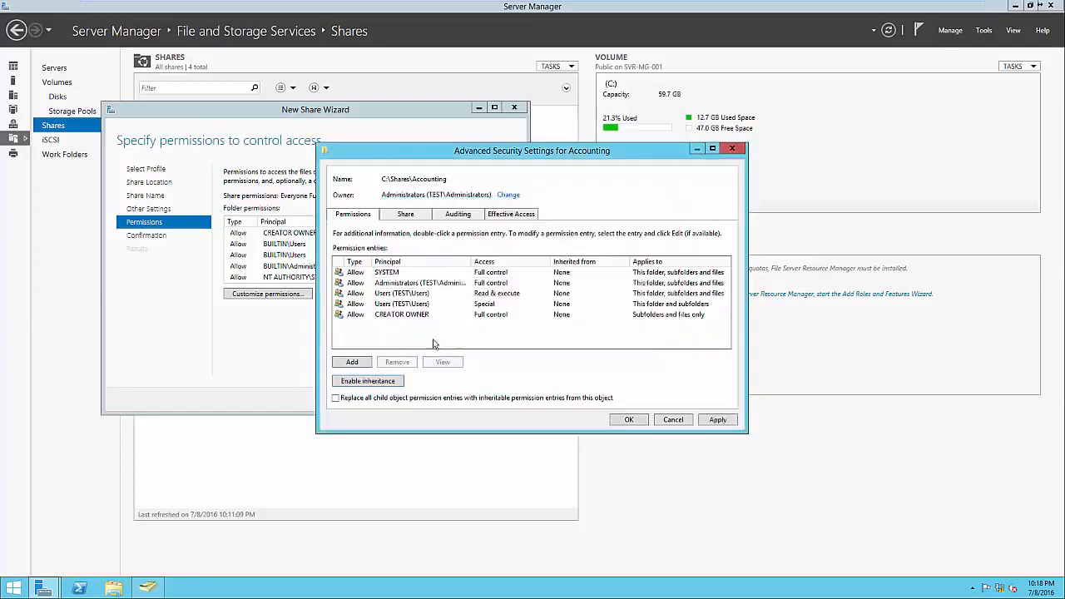
{"action": "left_click", "coordinate": [402, 298]}
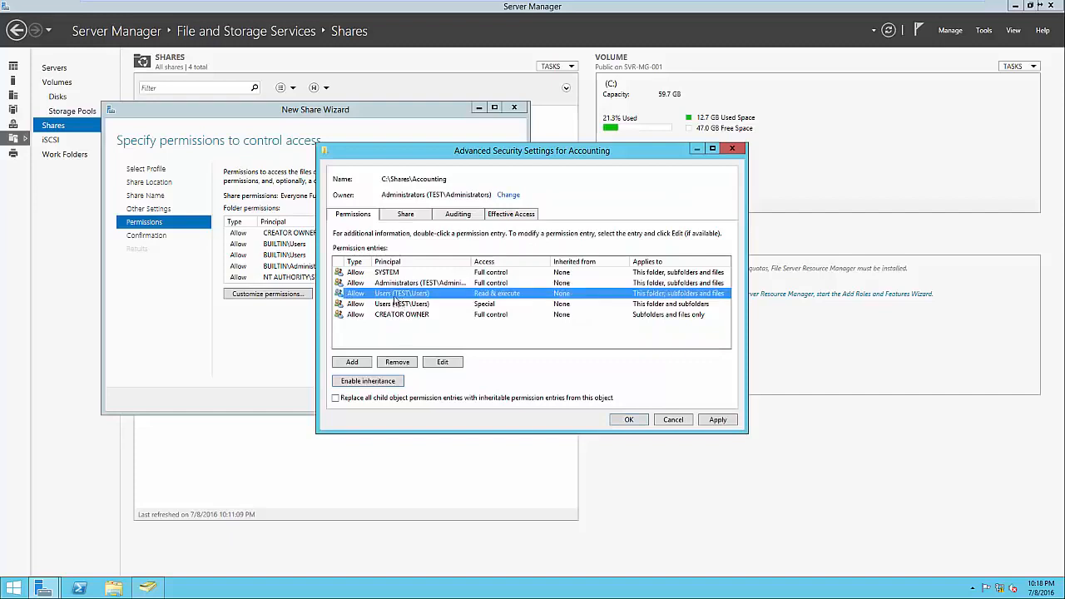
{"action": "left_click", "coordinate": [410, 362]}
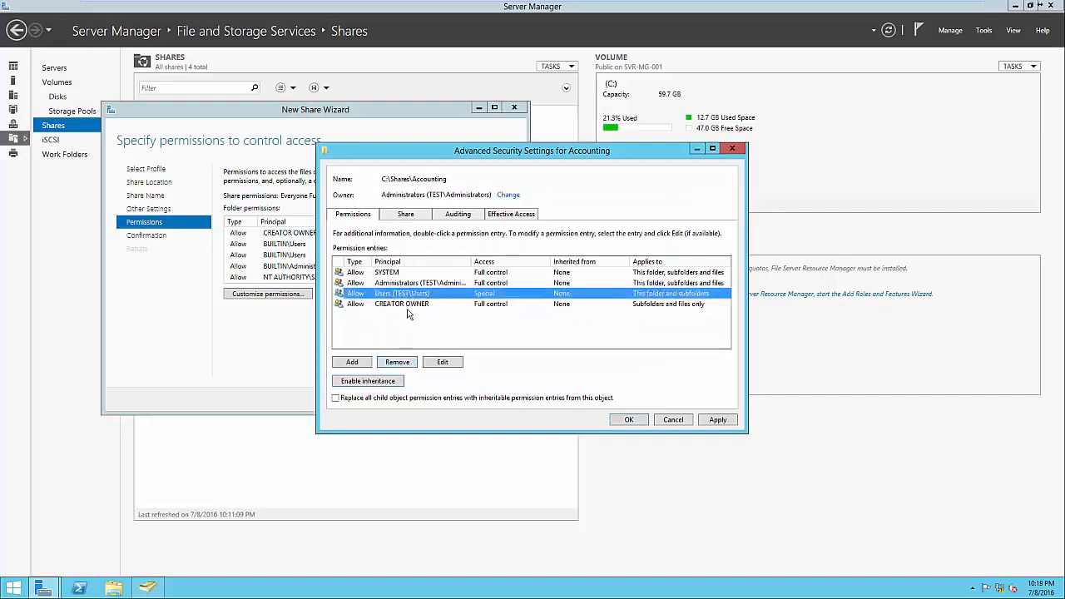
{"action": "left_click", "coordinate": [407, 362]}
Add a permission entry that allows the Accounting group Full control of this folder, subfolders and files
{"action": "left_click", "coordinate": [352, 363]}
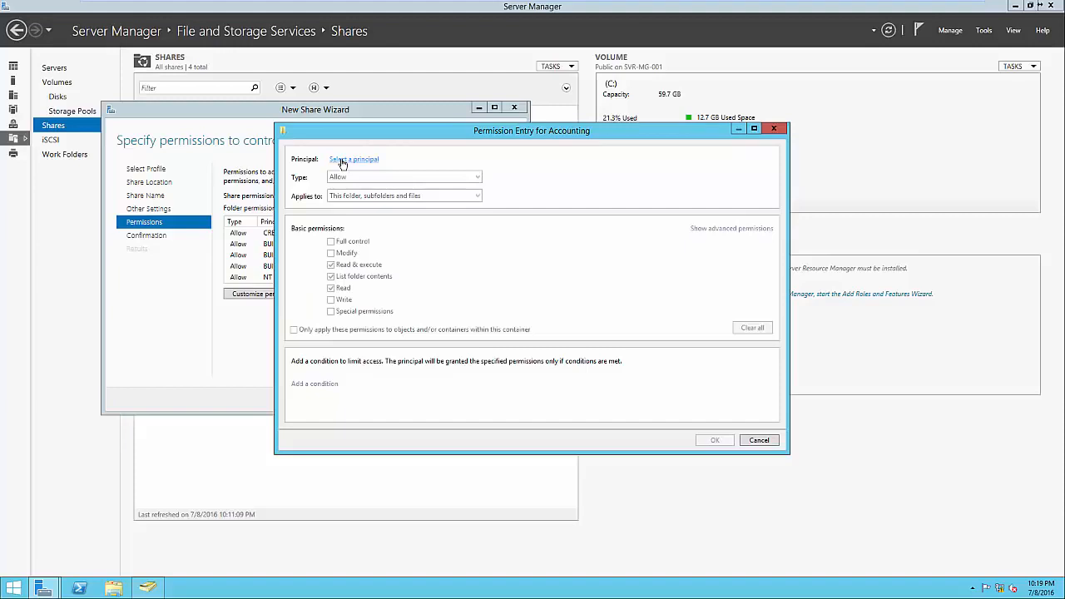
{"action": "left_click", "coordinate": [342, 162]}
{"action": "type", "text": "Accounting"}
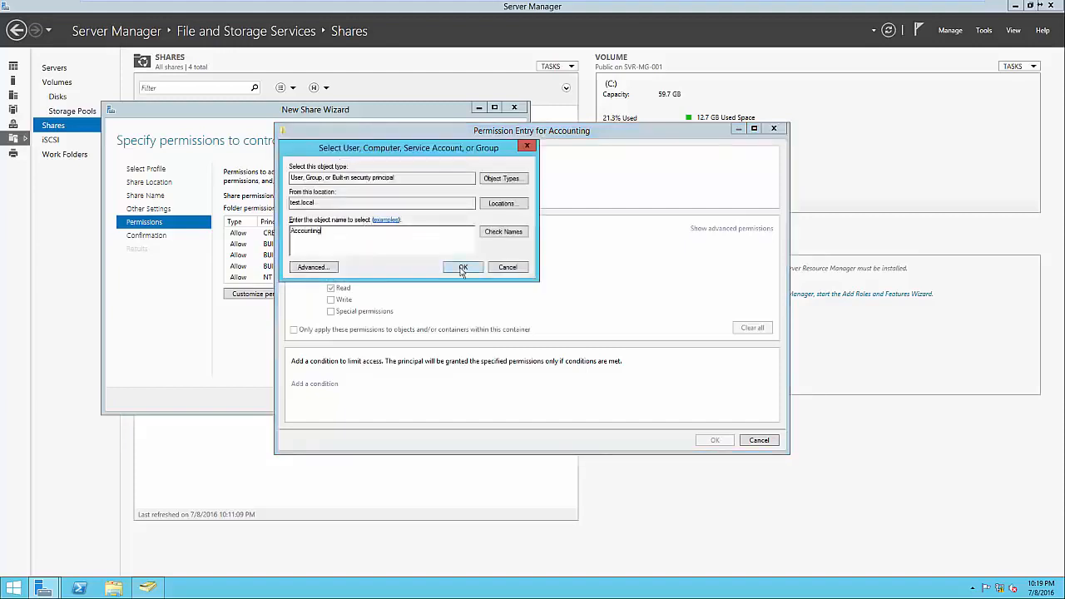
{"action": "left_click", "coordinate": [462, 268]}
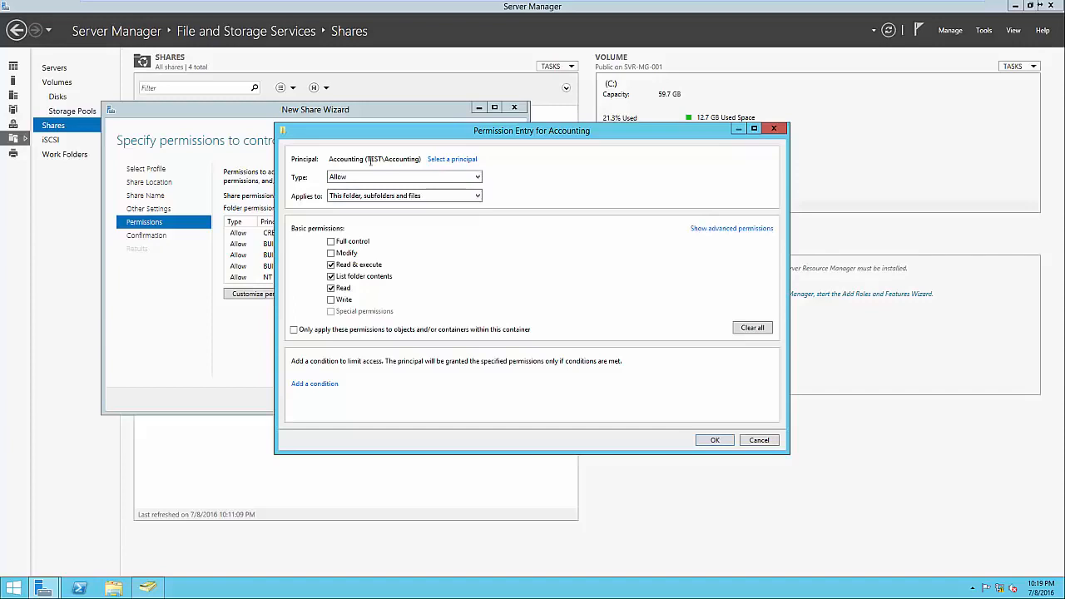
{"action": "left_click", "coordinate": [332, 242]}
{"action": "left_click", "coordinate": [715, 440]}
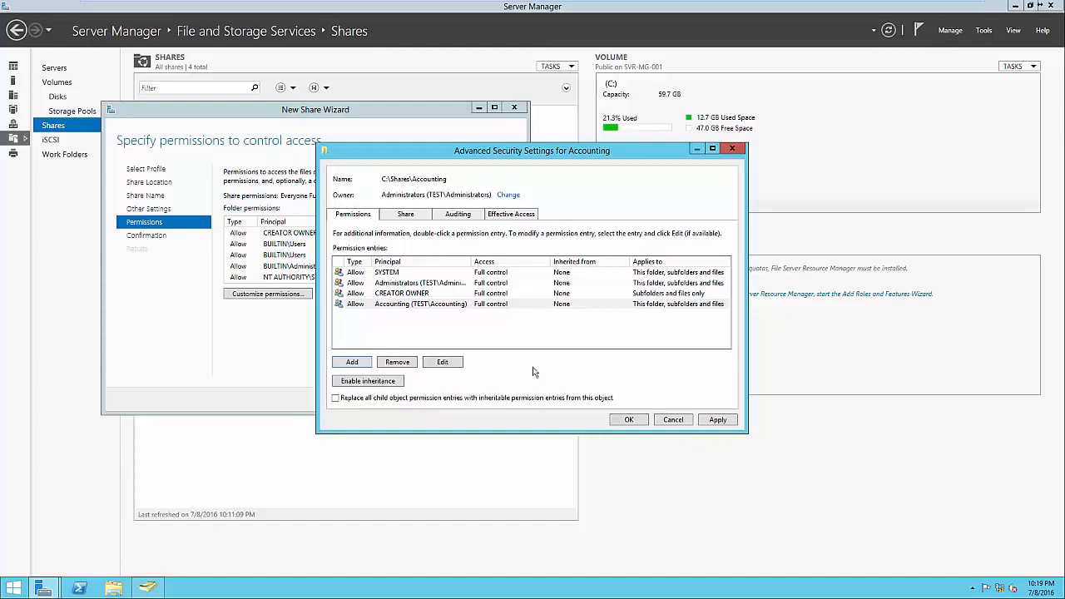
Widen the Principal column to review the Accounting and Administrators entries, and accept the folder's advanced security settings
{"action": "left_click", "coordinate": [420, 304]}
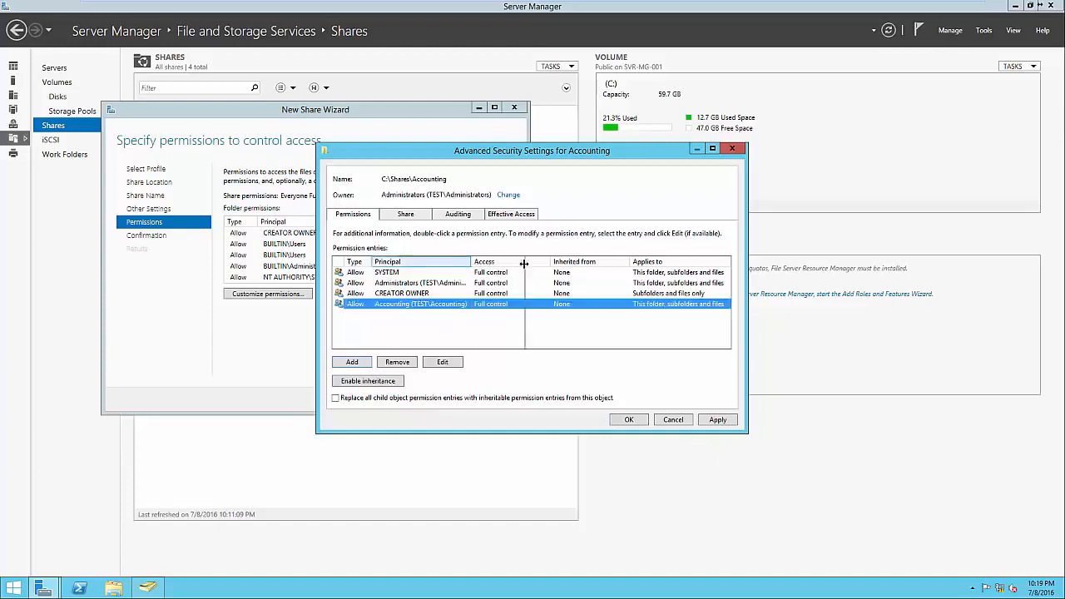
{"action": "left_click_drag", "start_coordinate": [471, 262], "coordinate": [520, 265]}
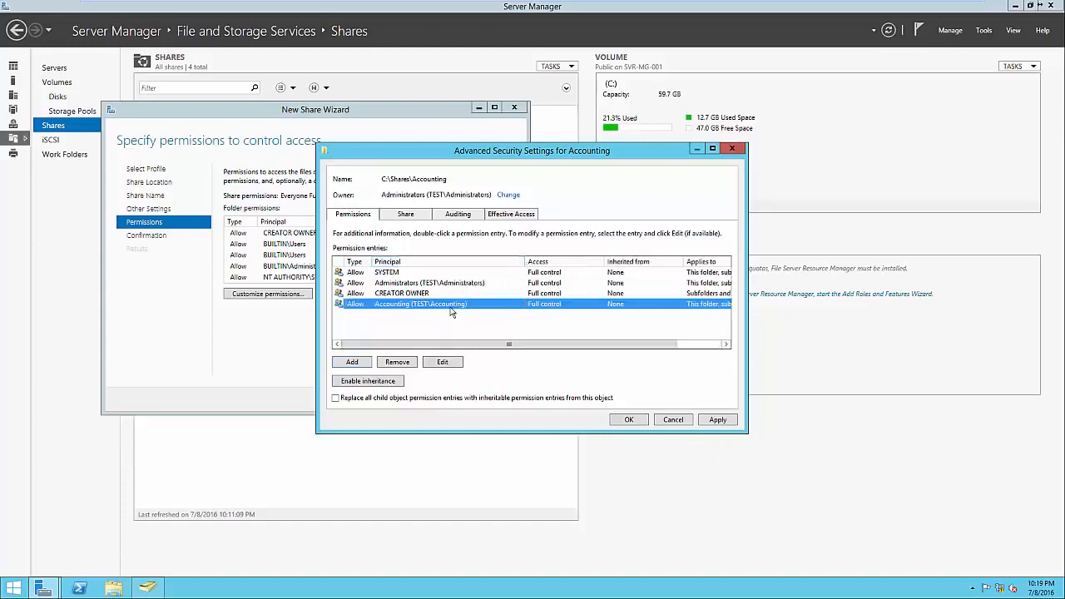
{"action": "left_click", "coordinate": [457, 284]}
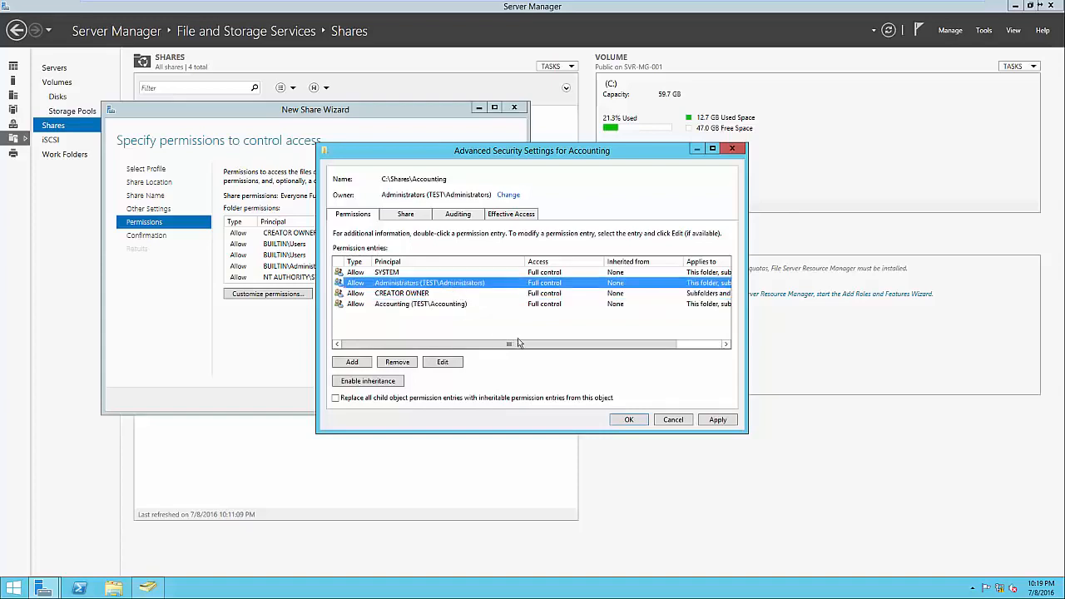
{"action": "left_click", "coordinate": [626, 420]}
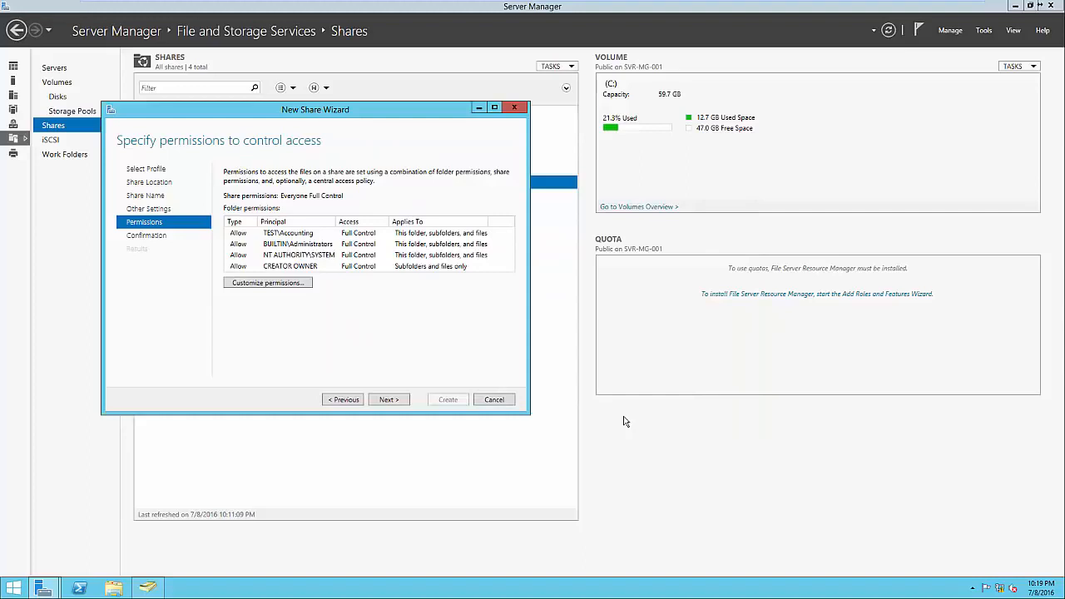
Confirm the selections, create the Accounting share and close the wizard
{"action": "left_click", "coordinate": [405, 401]}
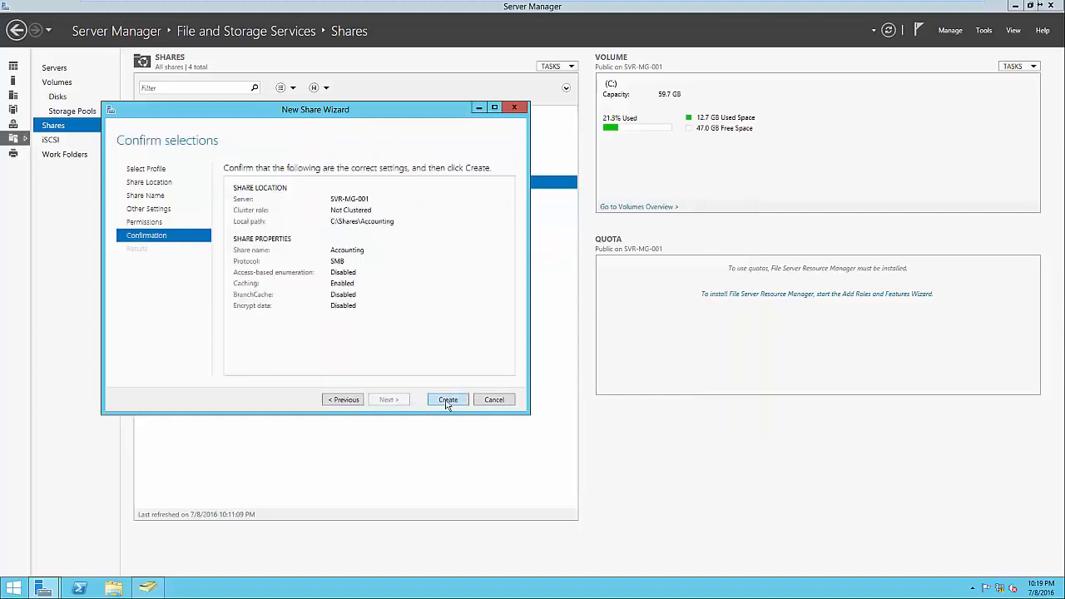
{"action": "left_click", "coordinate": [448, 399]}
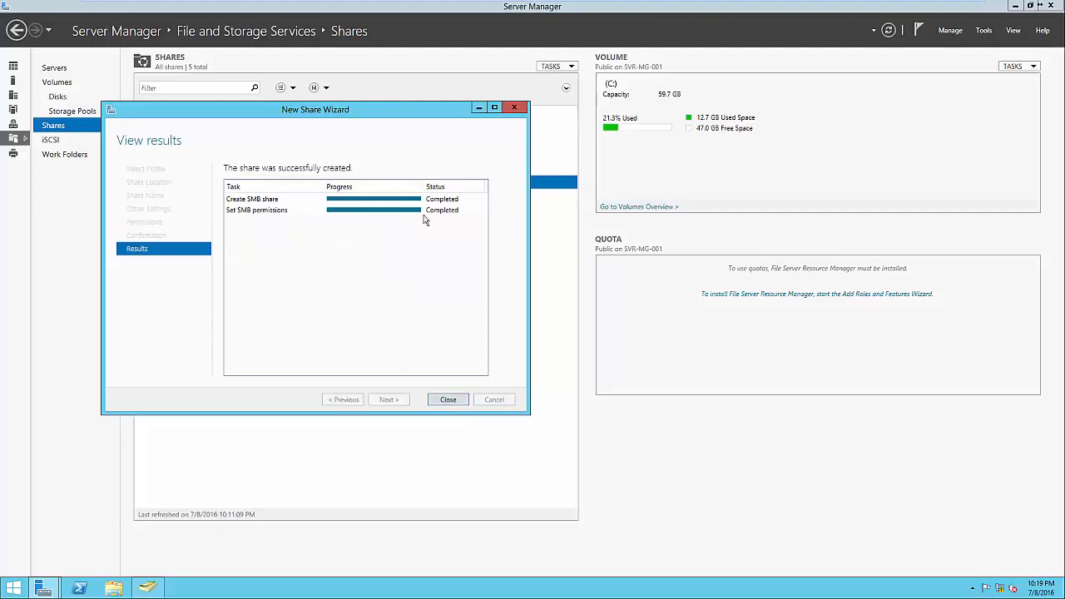
{"action": "left_click", "coordinate": [458, 400]}
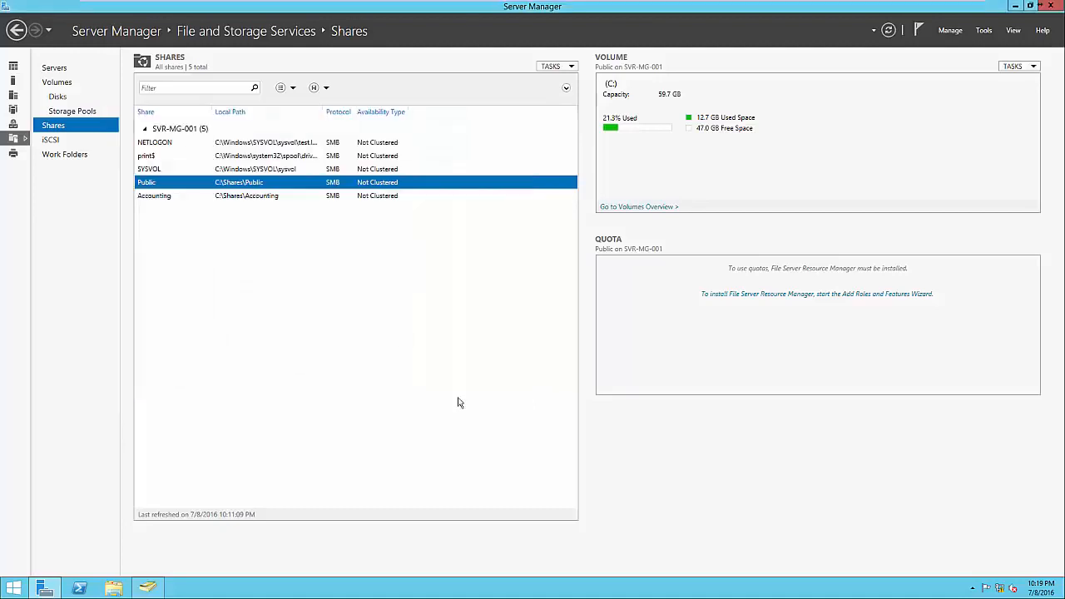
Select the Accounting share in the list and open \\SVR-MG-001\Accounting in File Explorer to check access
{"action": "left_click", "coordinate": [280, 194]}
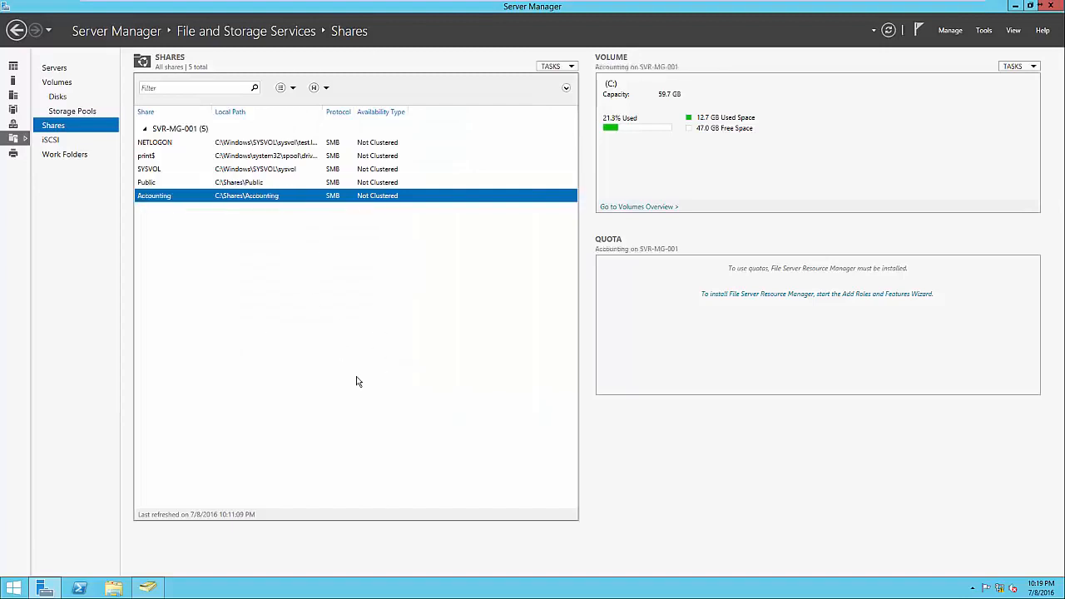
{"action": "left_click", "coordinate": [121, 590]}
{"action": "left_click", "coordinate": [394, 234]}
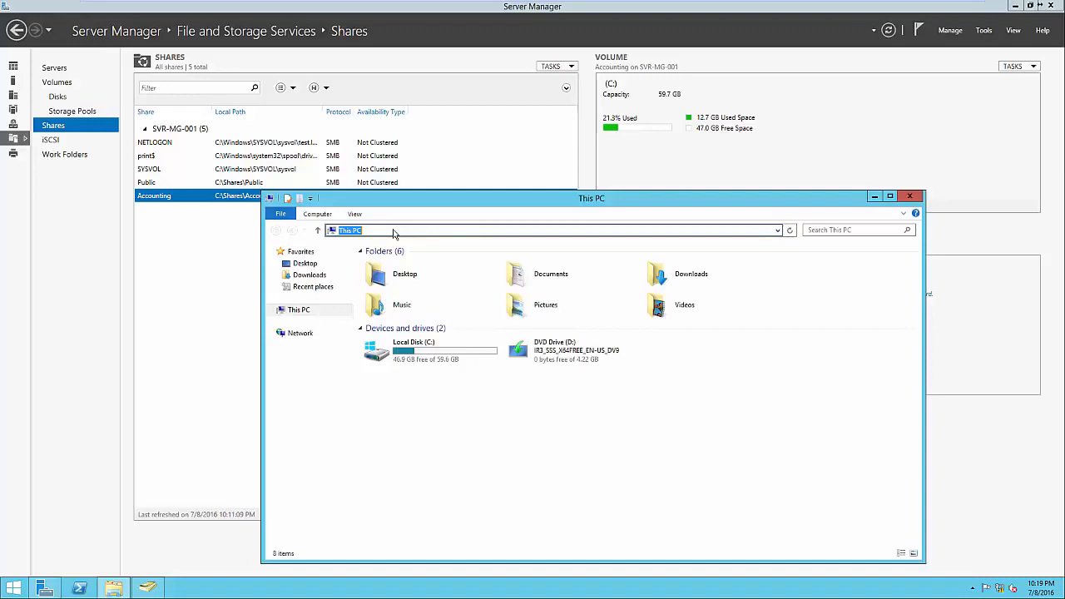
{"action": "type", "text": "\\\\SVR"}
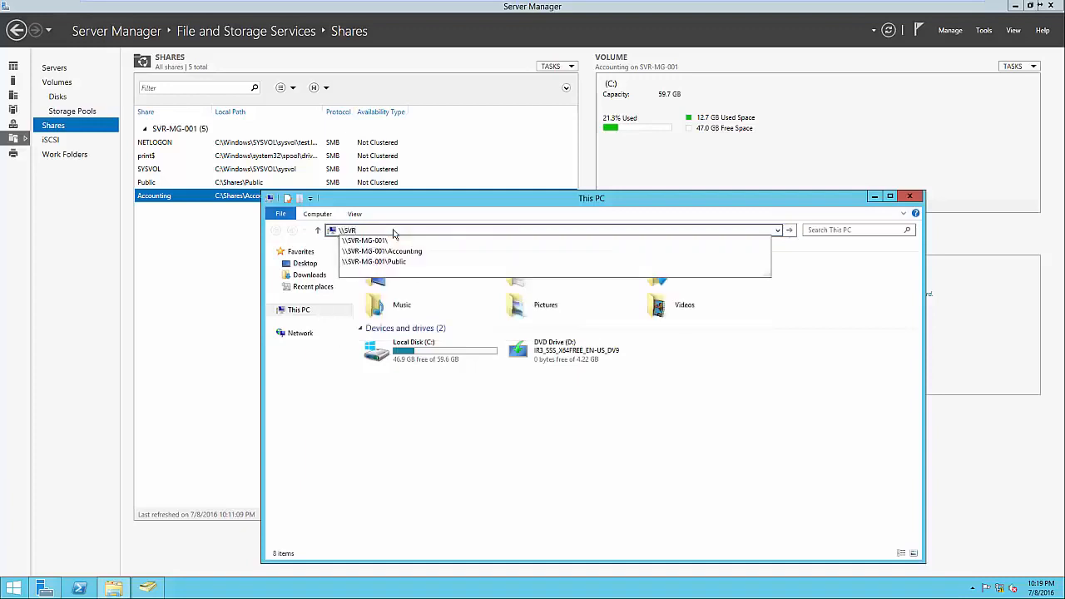
{"action": "key", "text": "Down"}
{"action": "key", "text": "Down"}
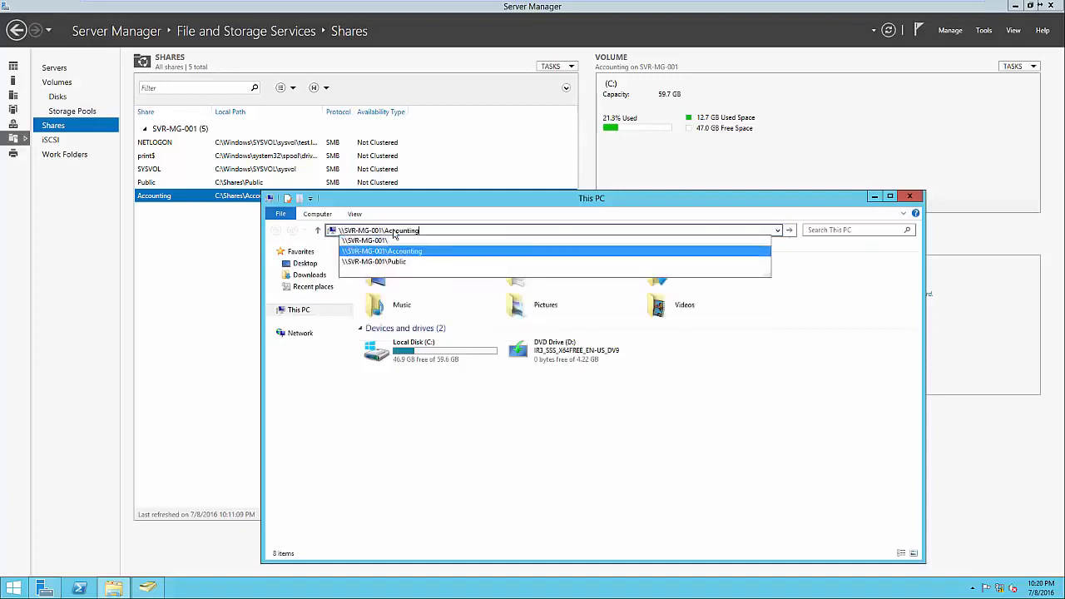
{"action": "key", "text": "Return"}
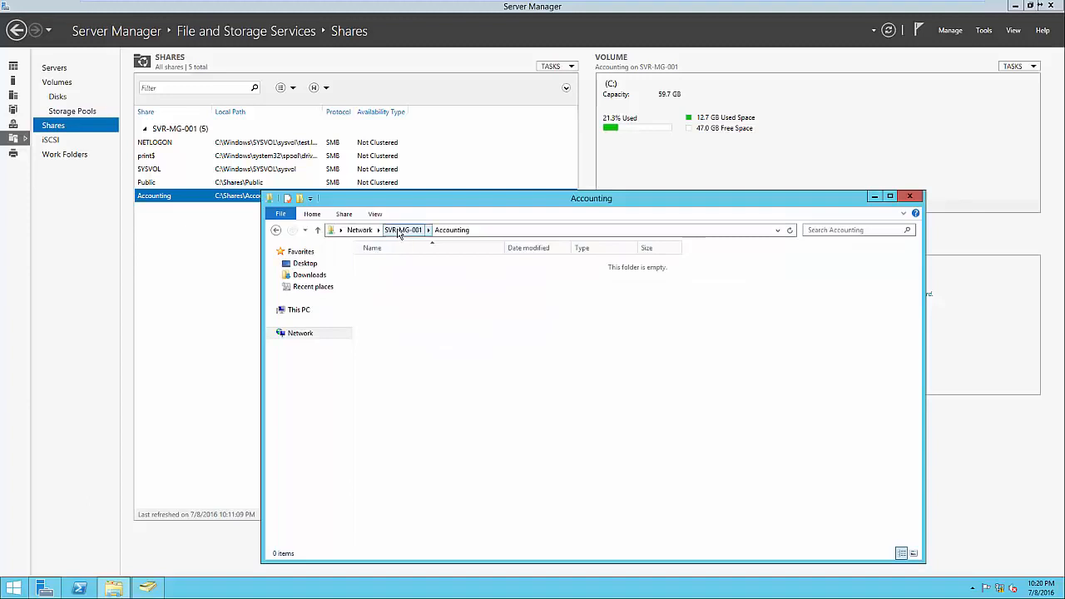
Go up to SVR-MG-001, check the Accounting share's security permissions for the Accounting and Administrators groups, and close its properties
{"action": "left_click", "coordinate": [415, 231]}
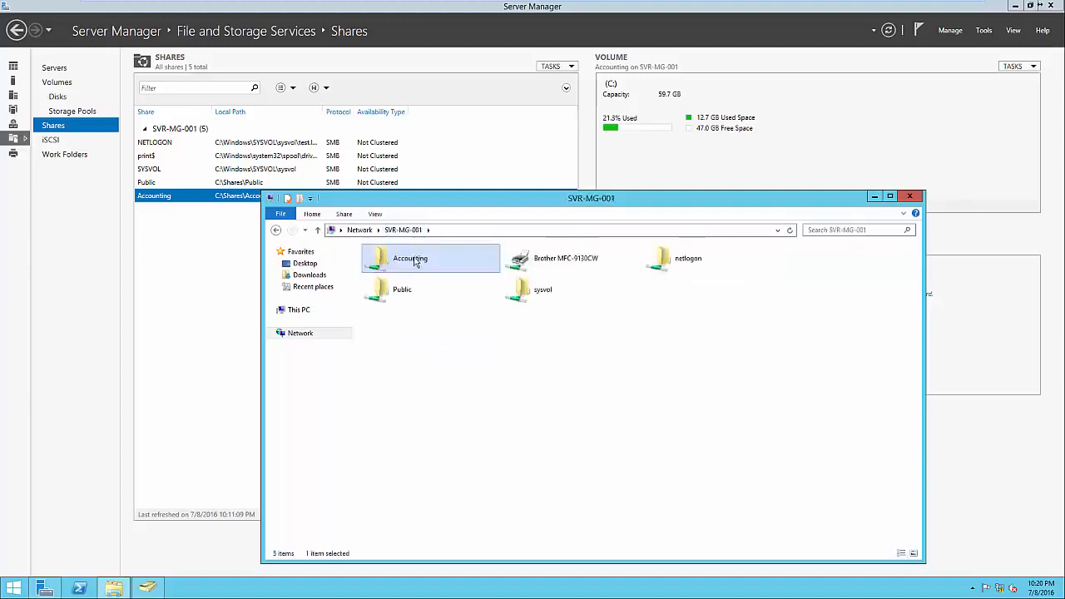
{"action": "right_click", "coordinate": [415, 261]}
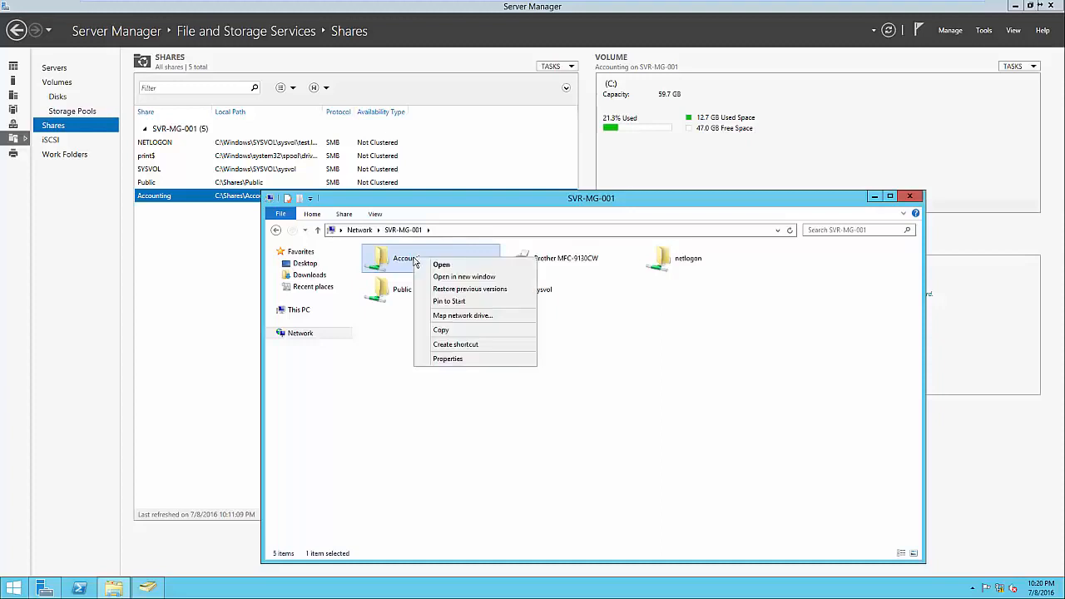
{"action": "left_click", "coordinate": [447, 358]}
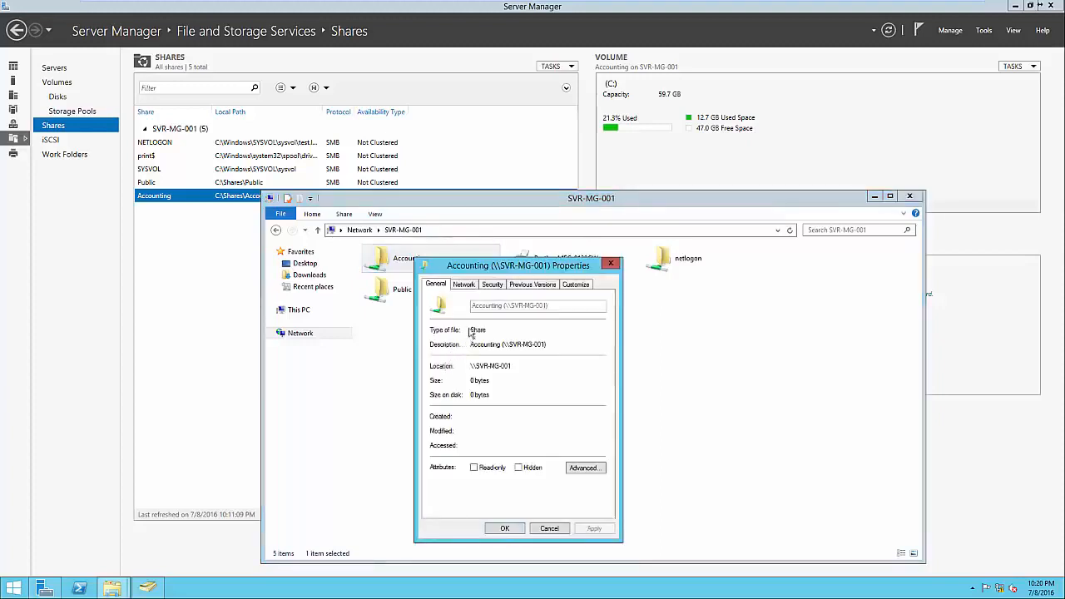
{"action": "left_click", "coordinate": [492, 285]}
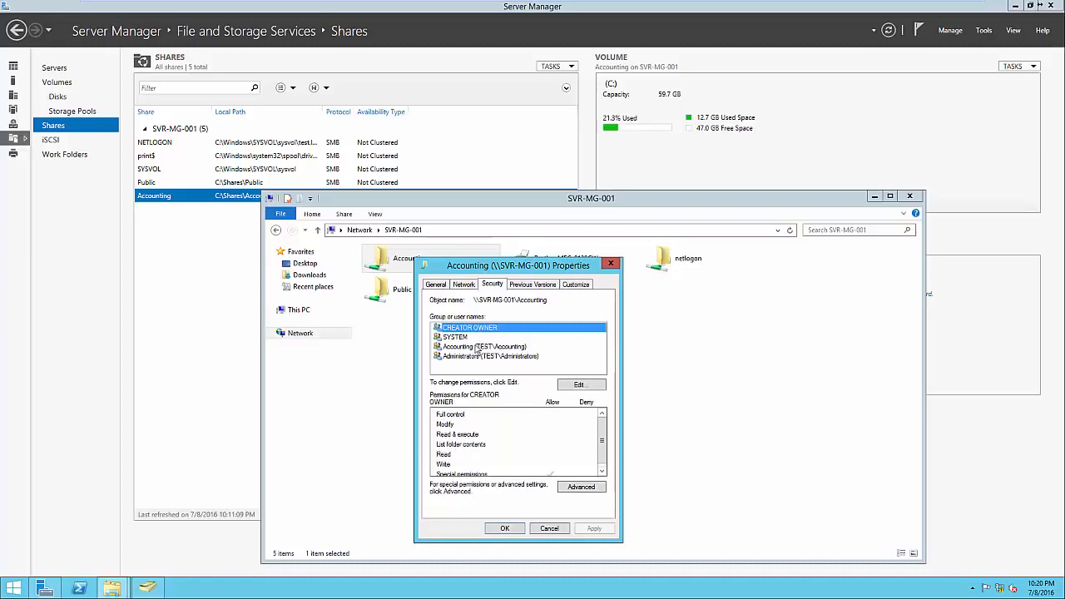
{"action": "left_click", "coordinate": [476, 347]}
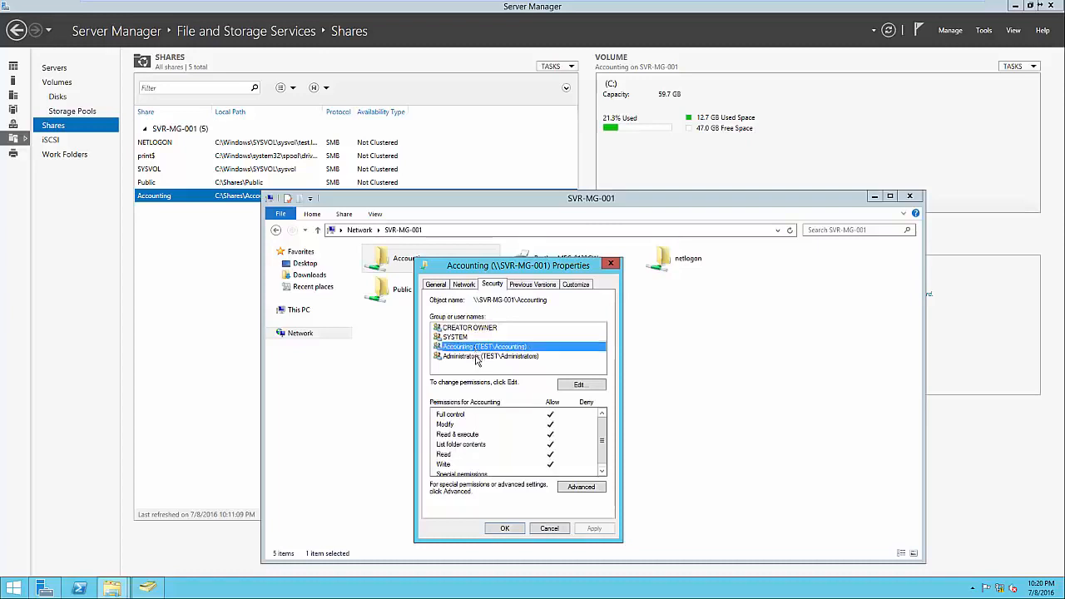
{"action": "left_click", "coordinate": [477, 357]}
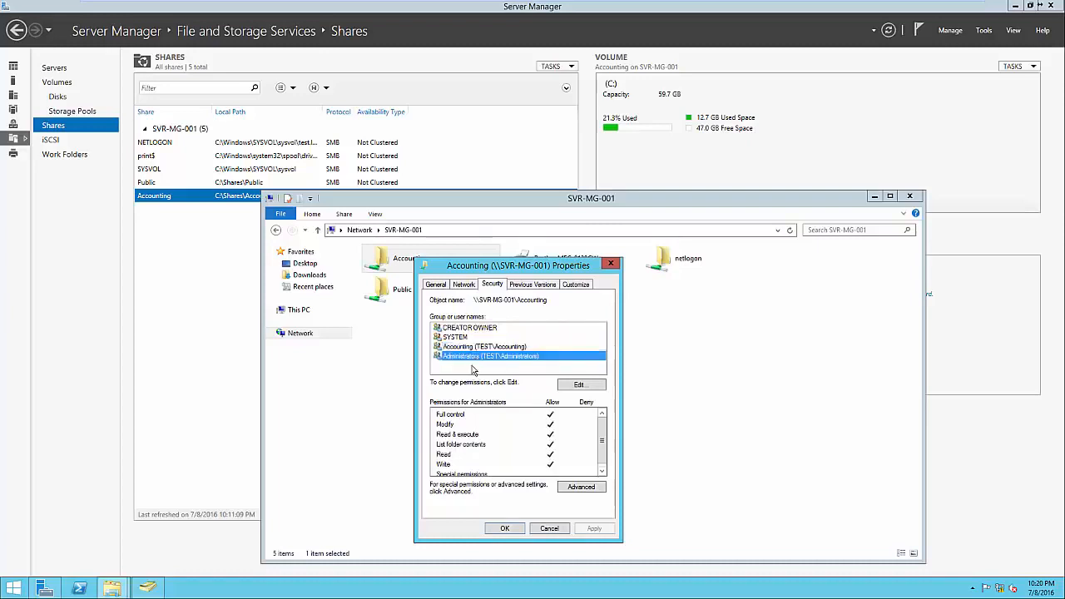
{"action": "left_click", "coordinate": [477, 370]}
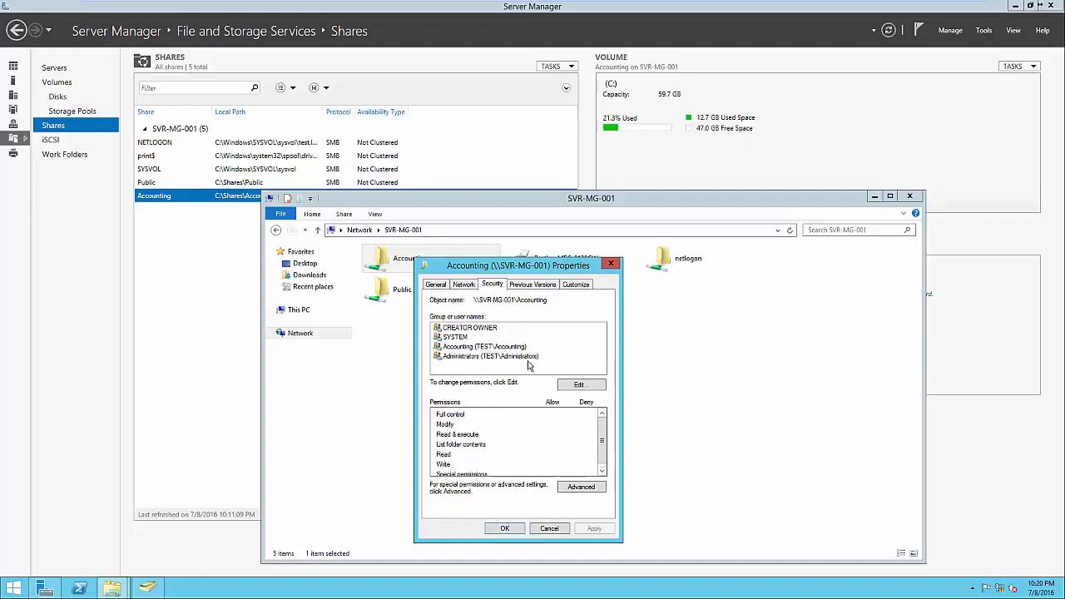
{"action": "left_click", "coordinate": [512, 530]}
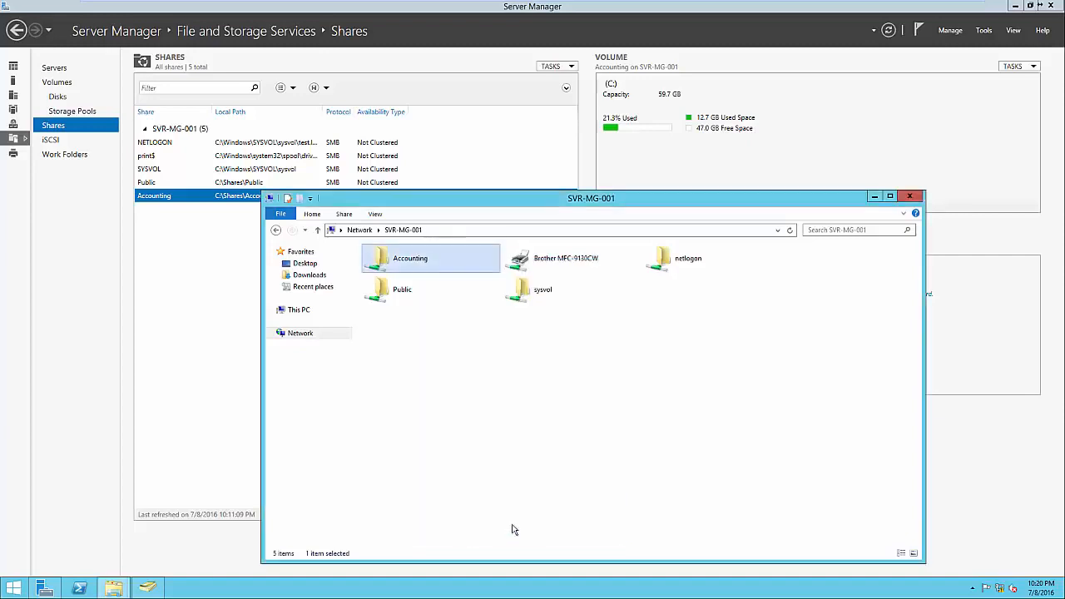